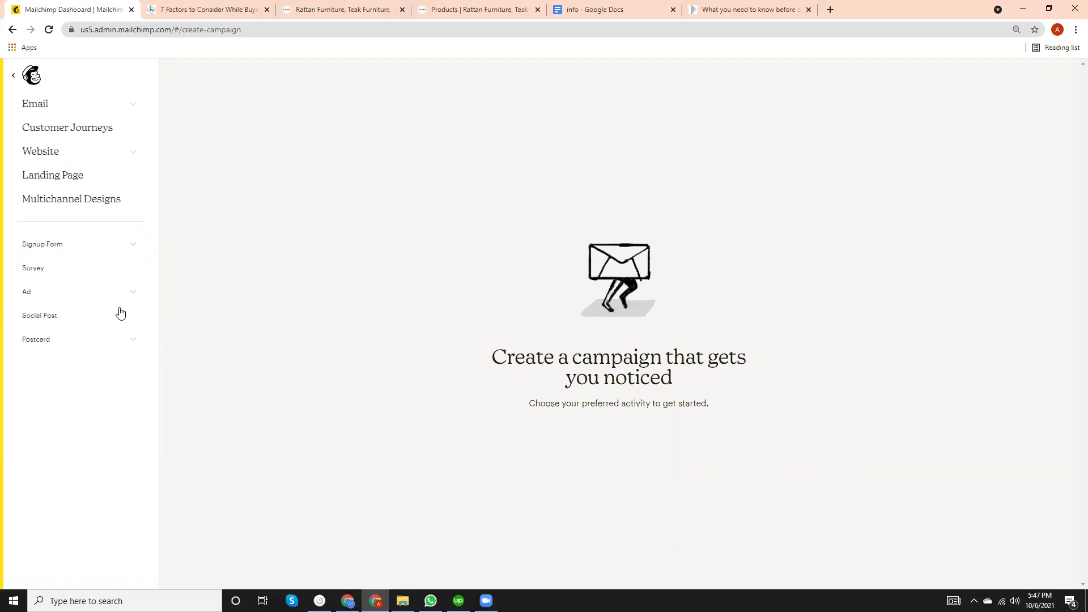
# Preview the signup form, ad and website campaign options.
pyautogui.click(132, 248)
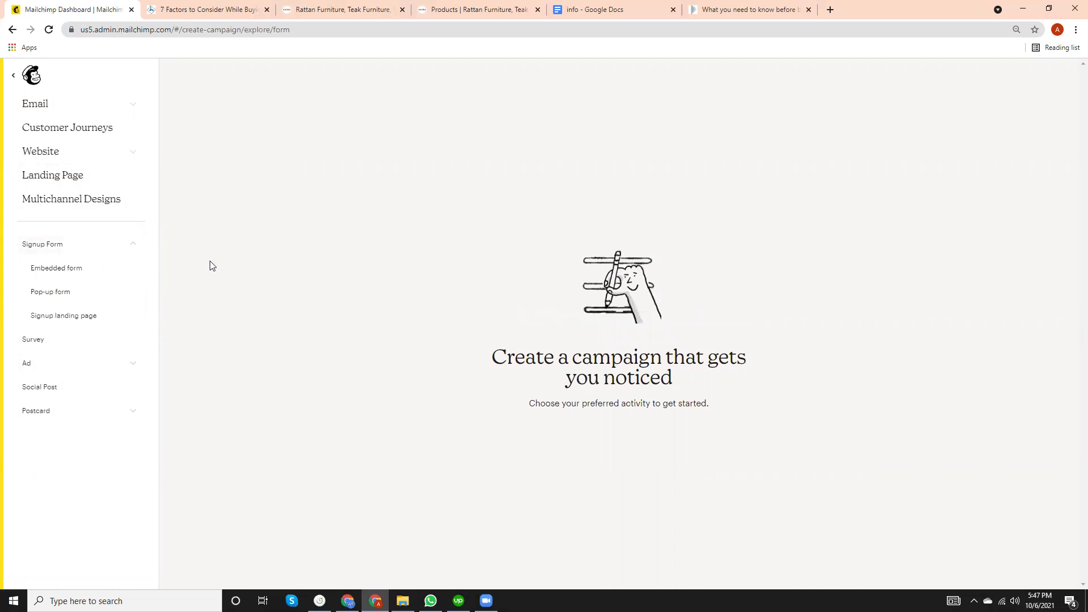
pyautogui.click(137, 367)
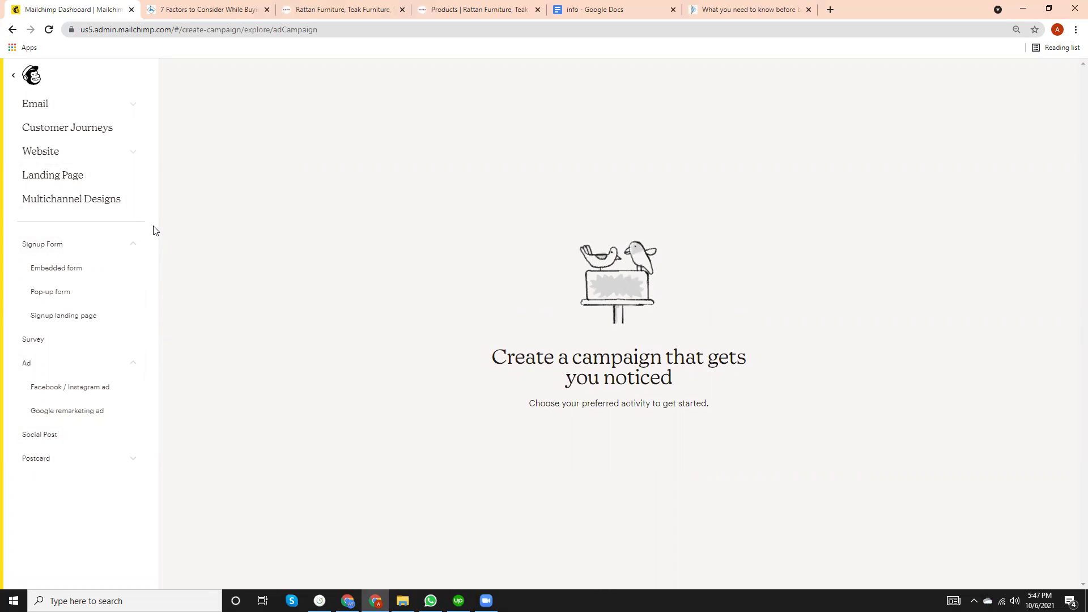
pyautogui.click(134, 154)
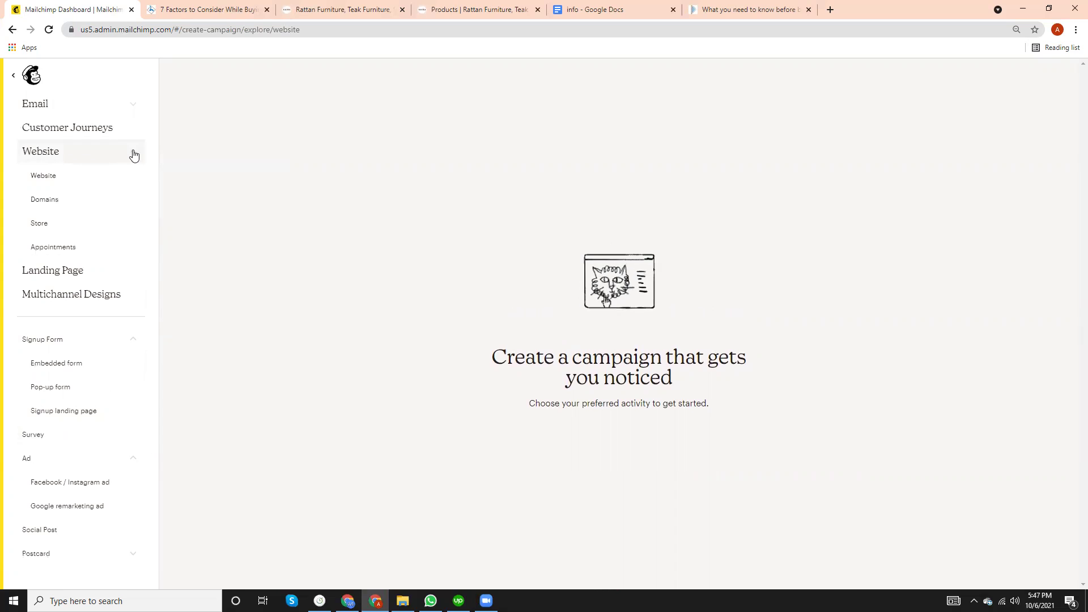
# Choose an email campaign that starts from a template.
pyautogui.click(133, 103)
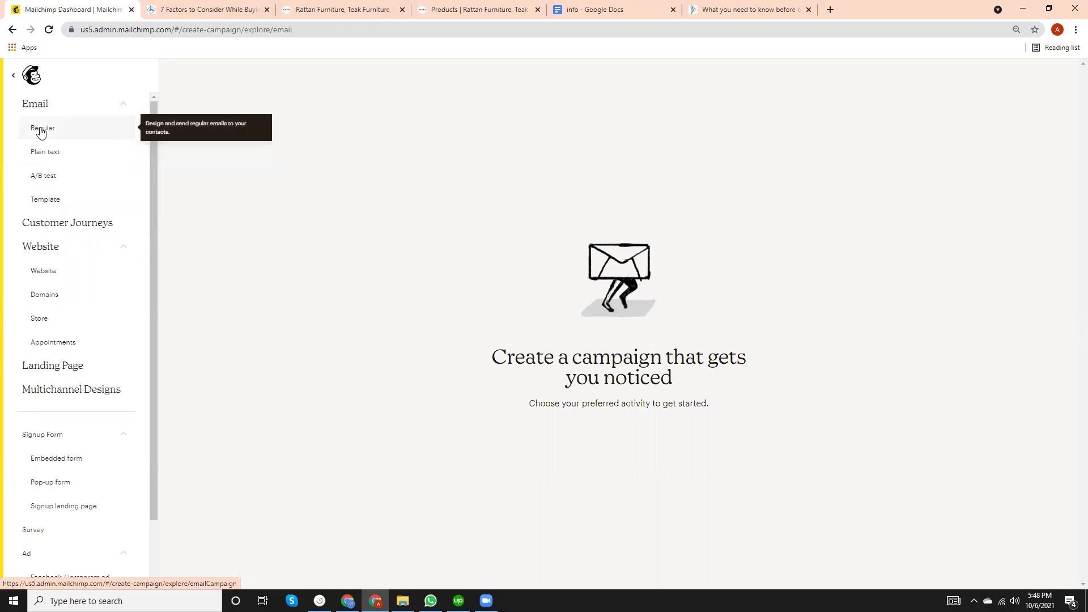
pyautogui.click(53, 203)
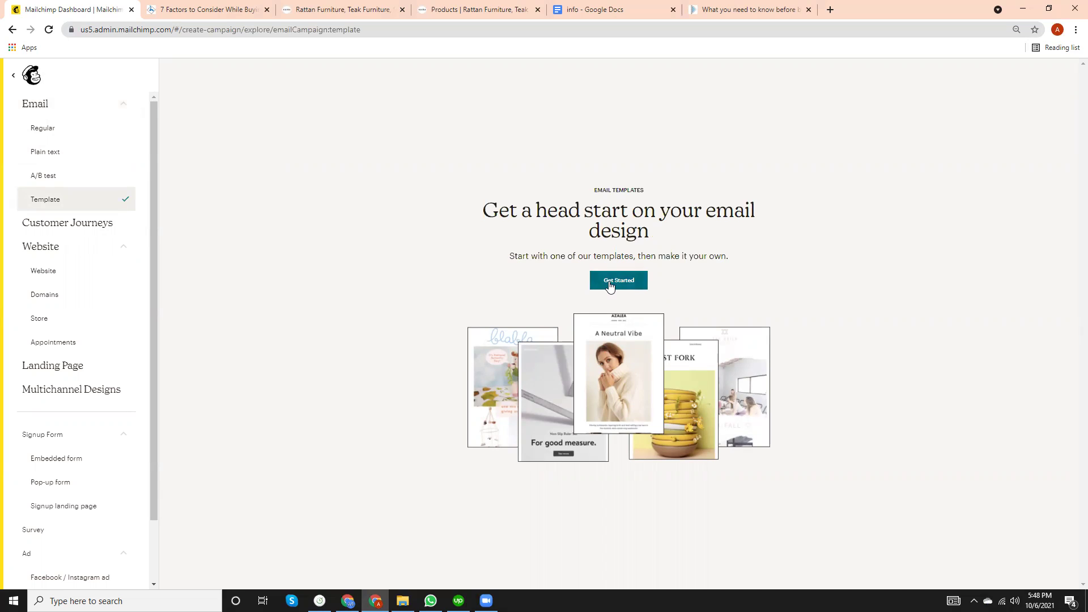
pyautogui.click(610, 285)
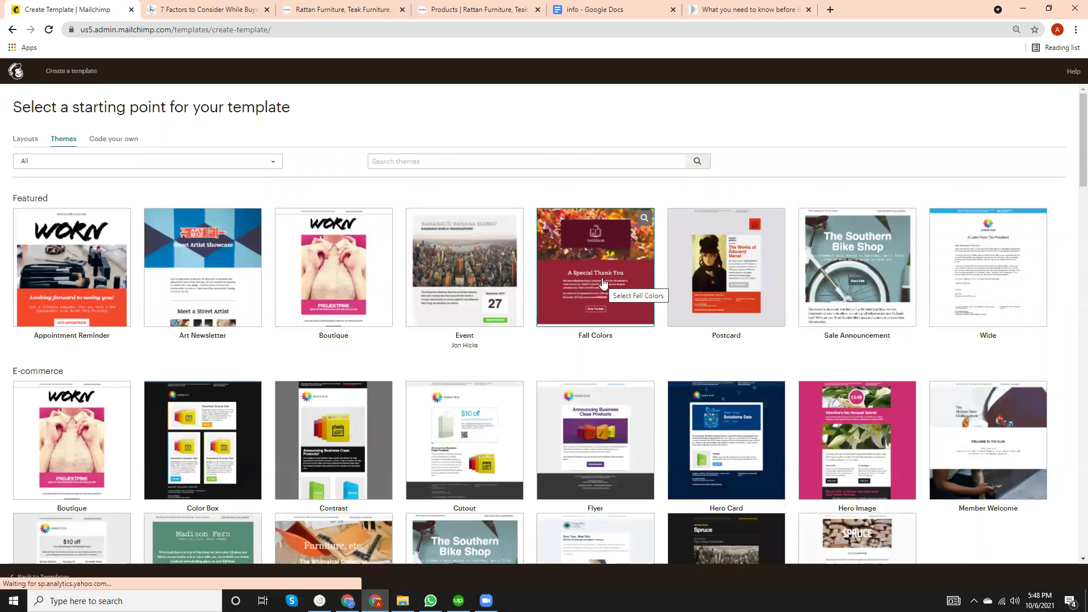
# Search the themes for SEO, Digital Marketing and Marketing, clearing the box after each.
pyautogui.click(477, 159)
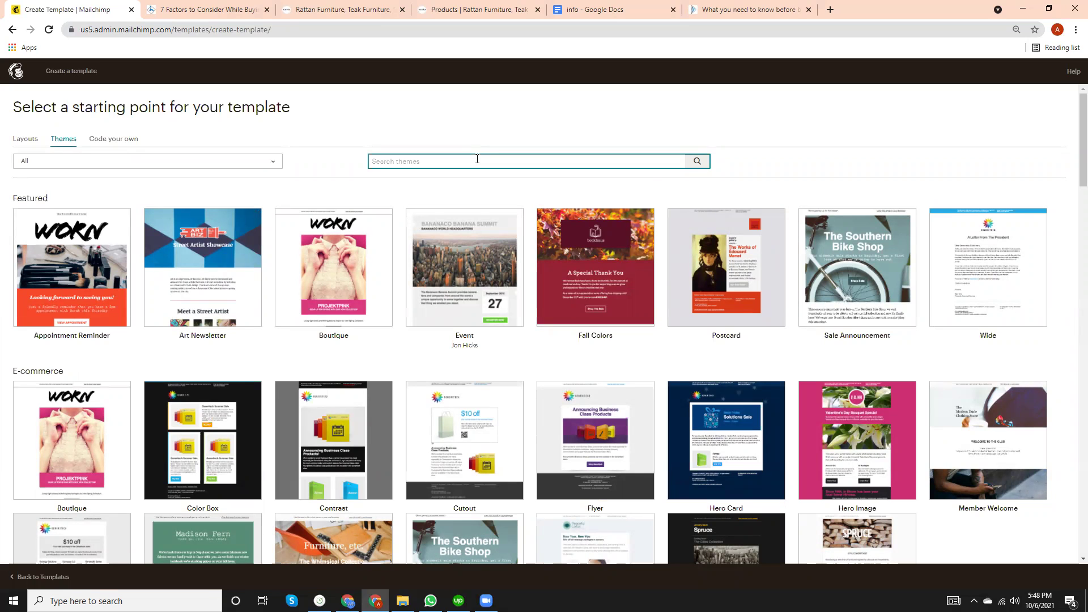
pyautogui.write('SEC')
pyautogui.press('Return')
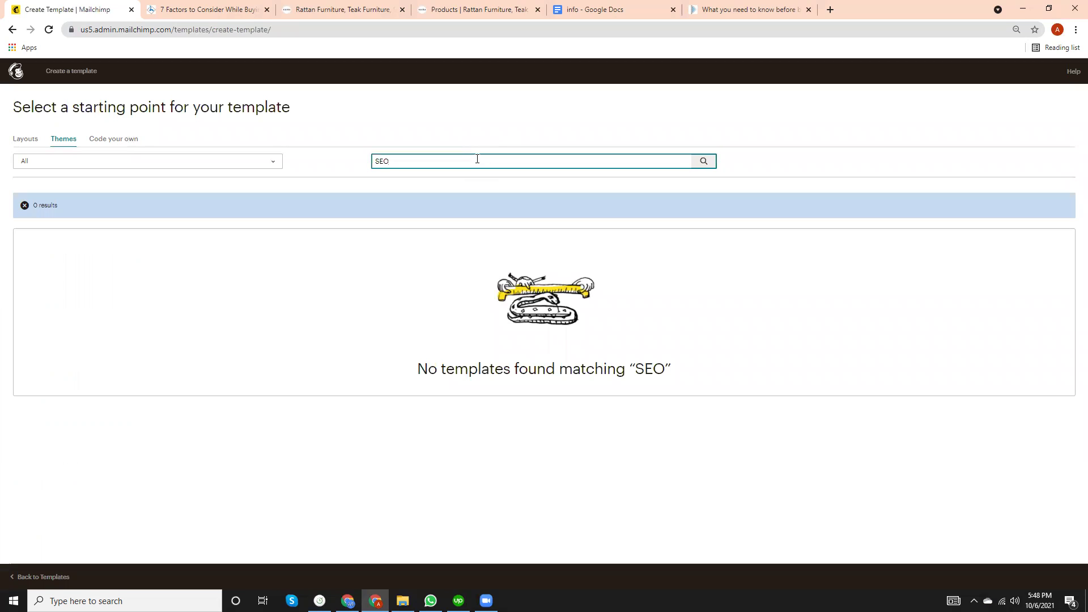
pyautogui.press('BackSpace')
pyautogui.write('Digital Marketi')
pyautogui.press('Return')
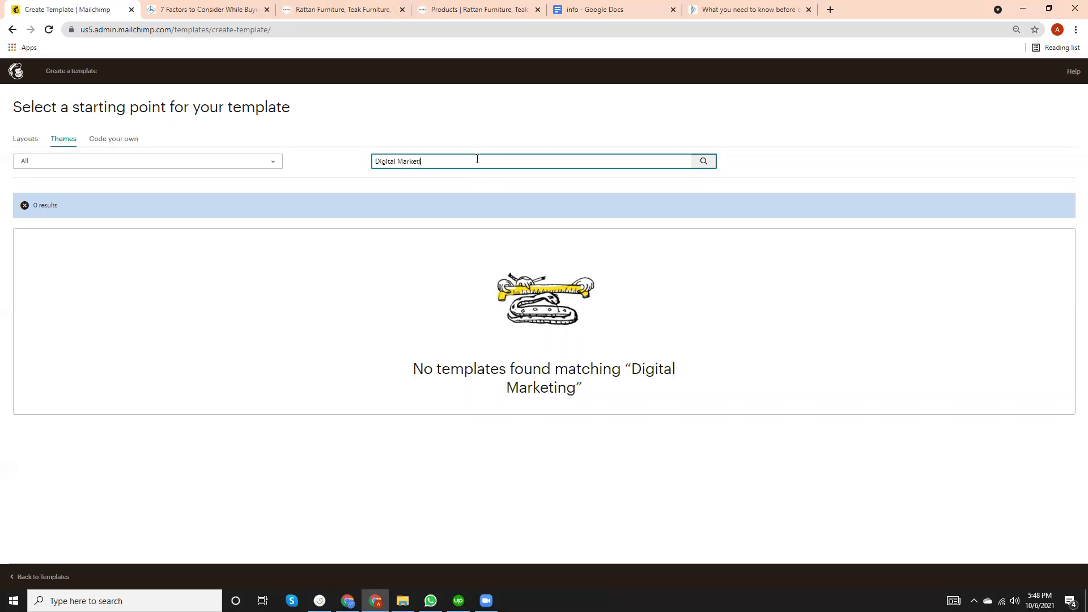
pyautogui.press('BackSpace')
pyautogui.press('BackSpace')
pyautogui.press('BackSpace')
pyautogui.press('BackSpace')
pyautogui.press('BackSpace')
pyautogui.press('BackSpace')
pyautogui.press('BackSpace')
pyautogui.press('BackSpace')
pyautogui.press('BackSpace')
pyautogui.press('BackSpace')
pyautogui.press('BackSpace')
pyautogui.press('BackSpace')
pyautogui.press('BackSpace')
pyautogui.press('BackSpace')
pyautogui.write('M')
pyautogui.press('Return')
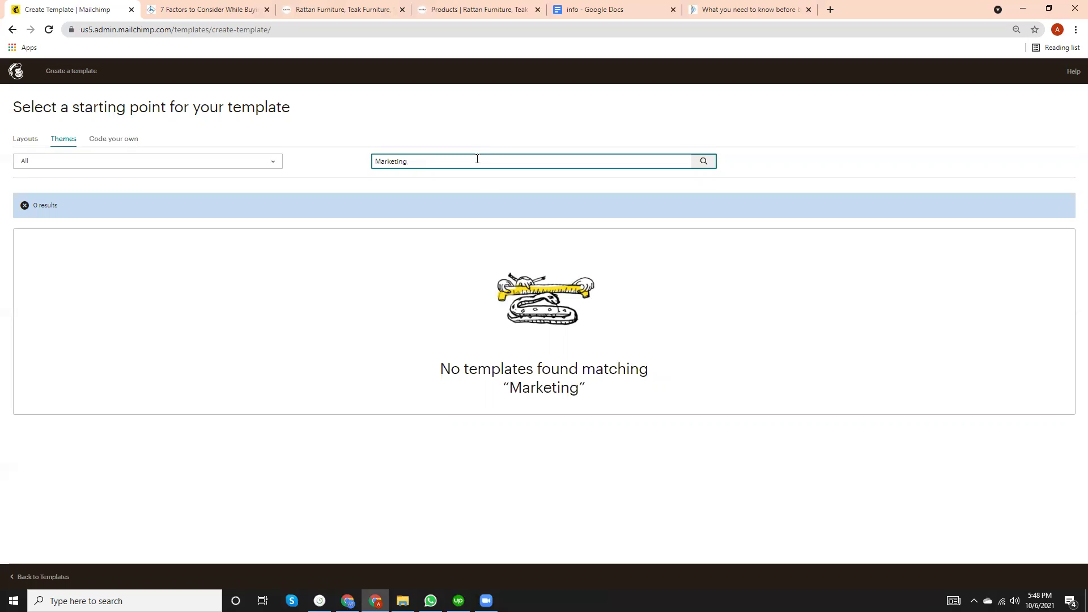
pyautogui.press('BackSpace')
pyautogui.press('BackSpace')
# Clear the search, browse the full Themes gallery down to Monthly Contest, then go back.
pyautogui.click(25, 206)
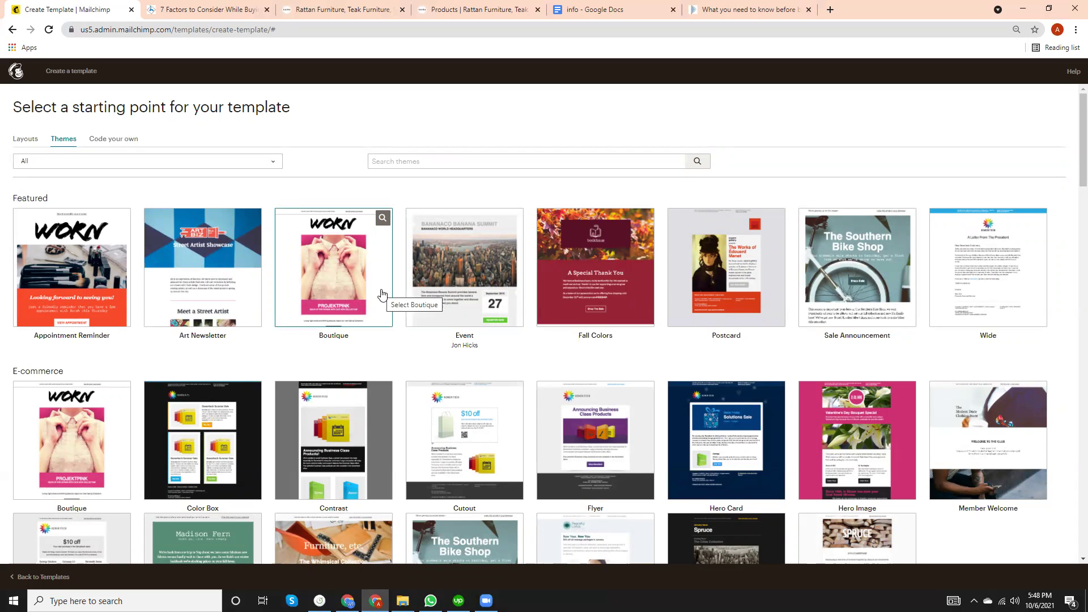
pyautogui.scroll(-2, 382, 295)
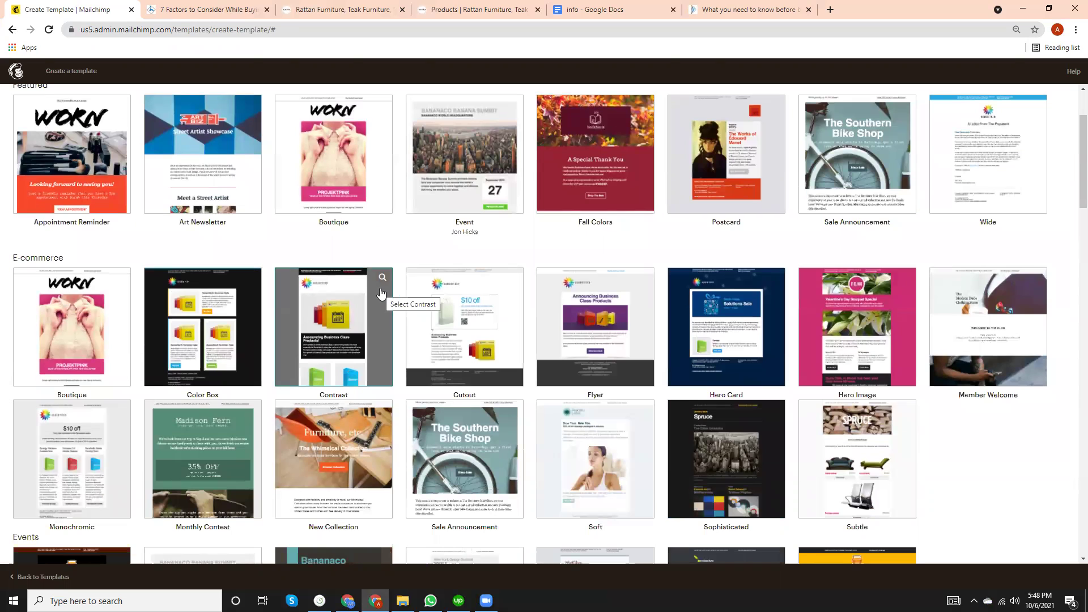
pyautogui.scroll(-2, 382, 293)
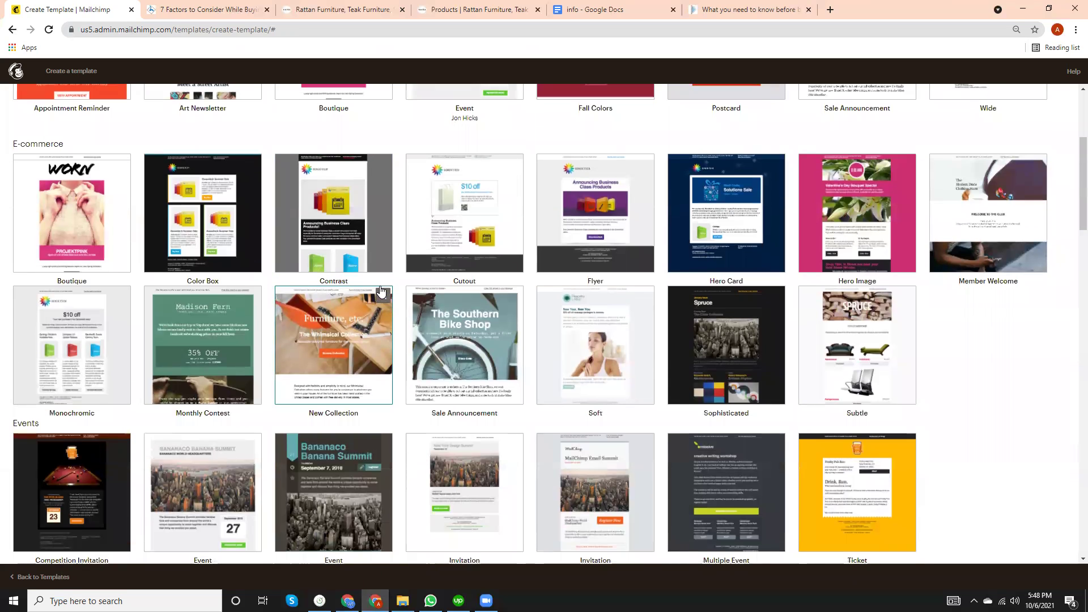
pyautogui.scroll(-2, 380, 292)
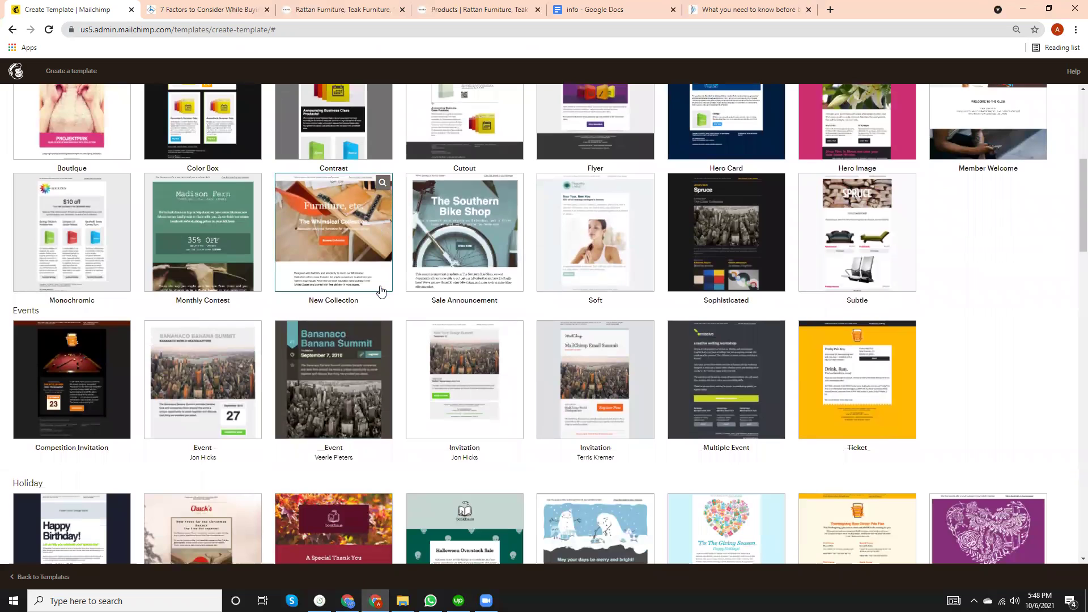
pyautogui.scroll(-2, 380, 292)
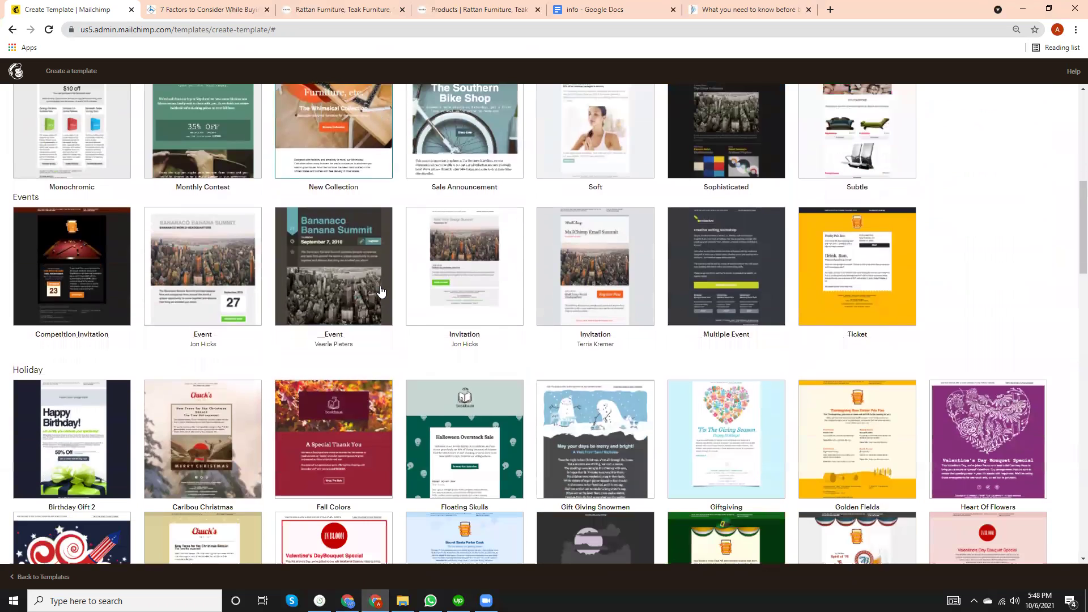
pyautogui.scroll(-2, 381, 291)
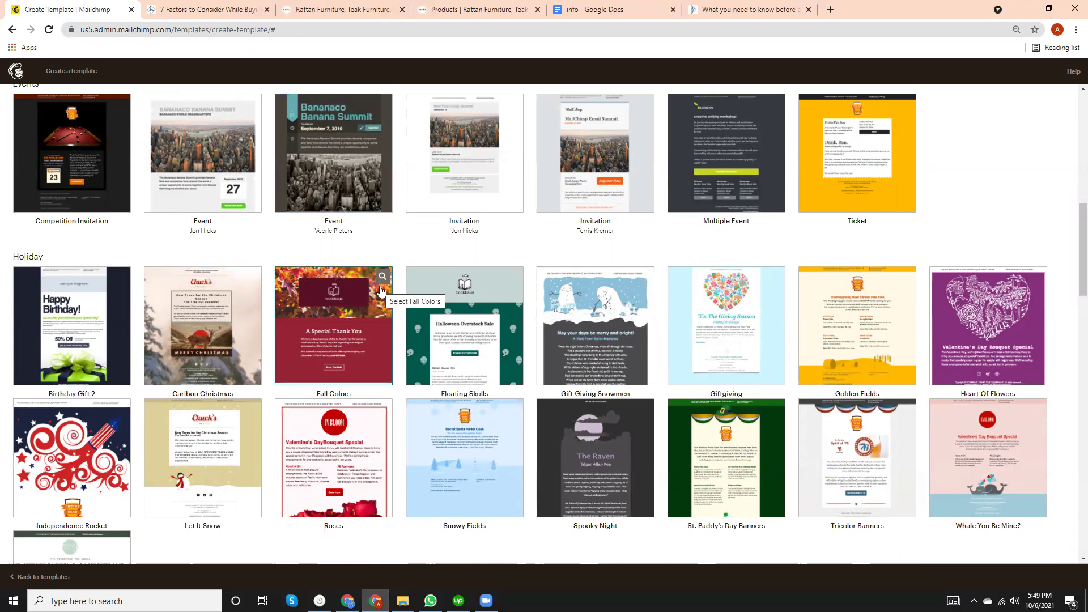
pyautogui.scroll(-6, 381, 291)
pyautogui.scroll(5, 381, 291)
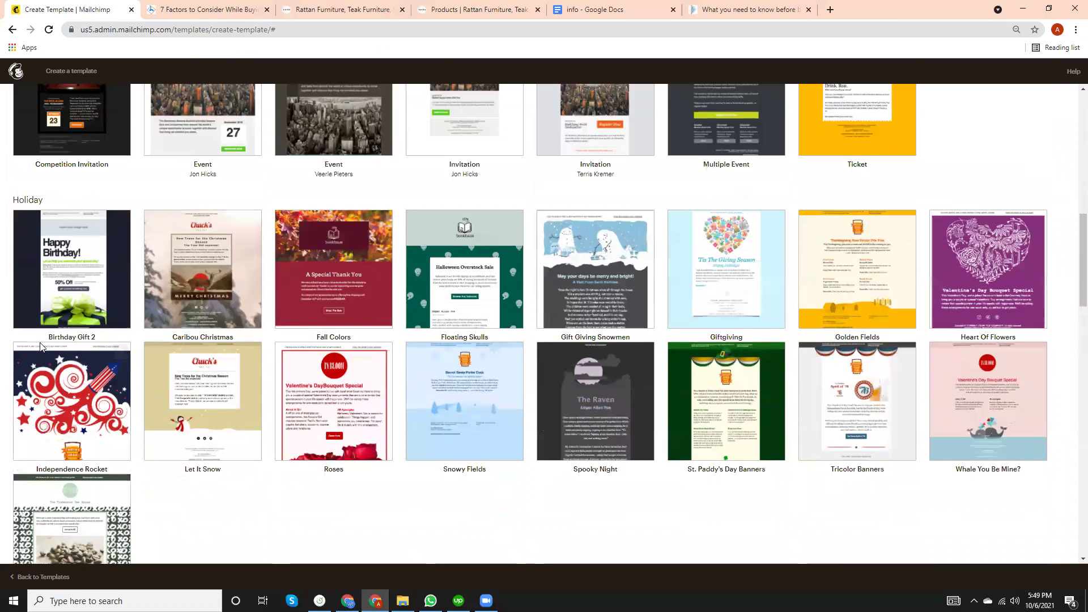
pyautogui.scroll(15, 39, 346)
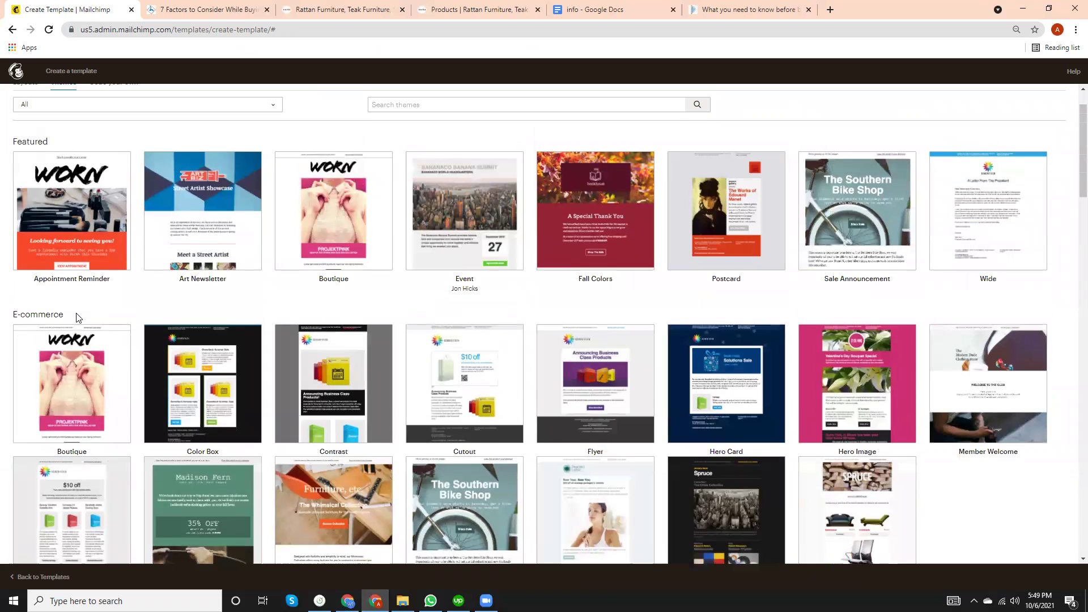
pyautogui.scroll(-5, 114, 306)
pyautogui.scroll(4, 113, 306)
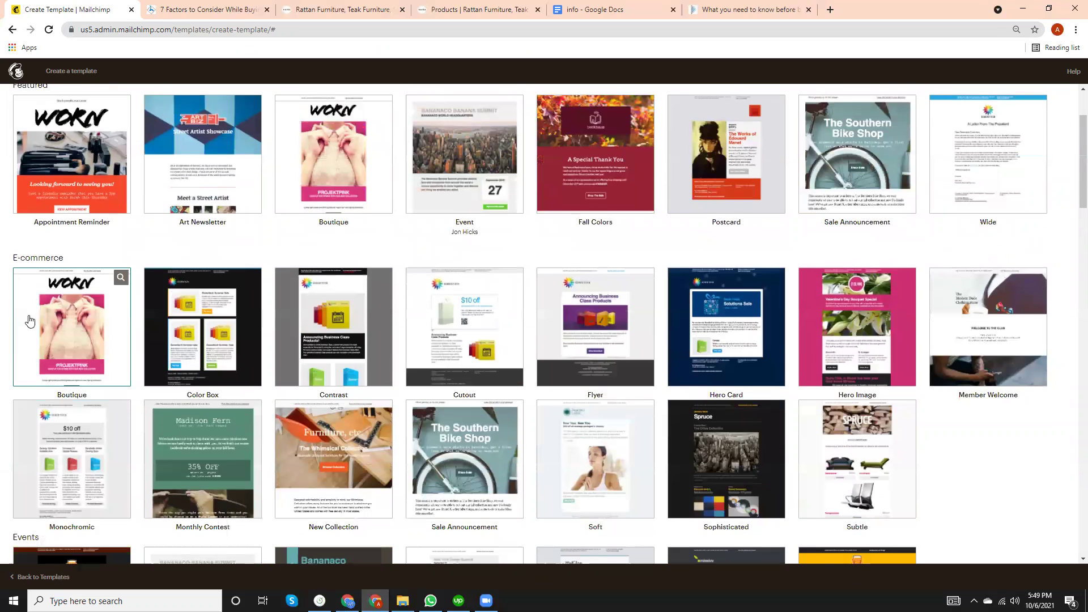
pyautogui.scroll(2, 29, 321)
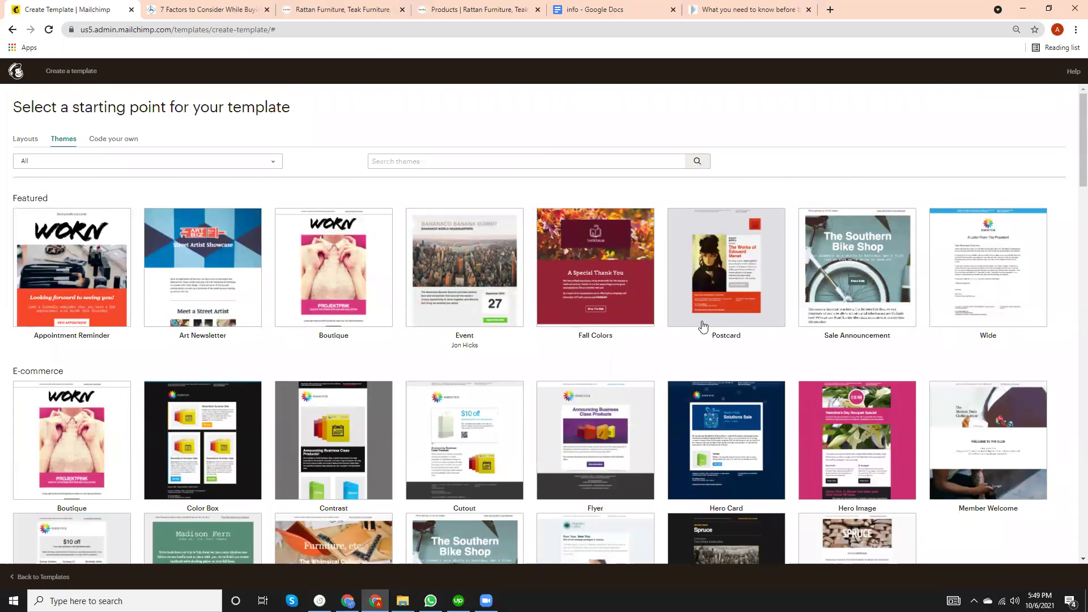
pyautogui.scroll(-8, 614, 427)
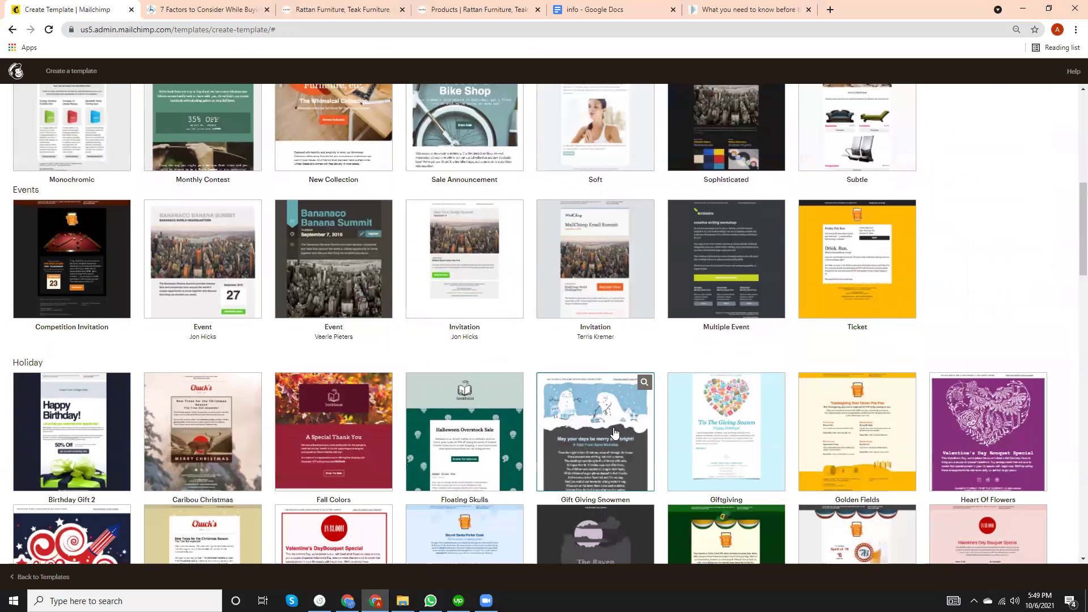
pyautogui.scroll(-5, 614, 432)
pyautogui.scroll(-4, 611, 431)
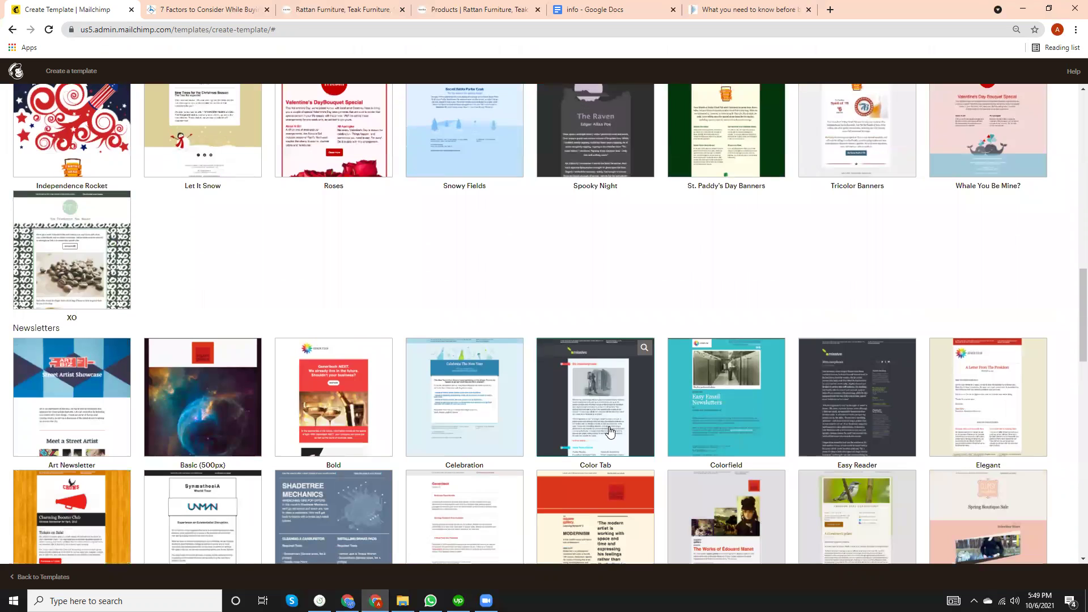
pyautogui.scroll(-1, 608, 432)
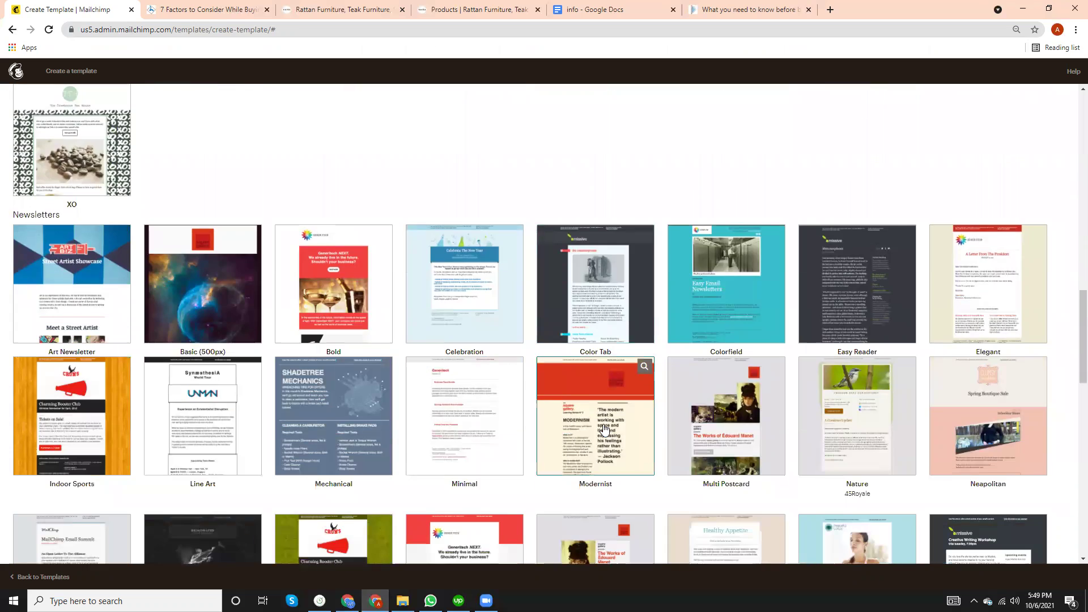
pyautogui.scroll(-4, 603, 429)
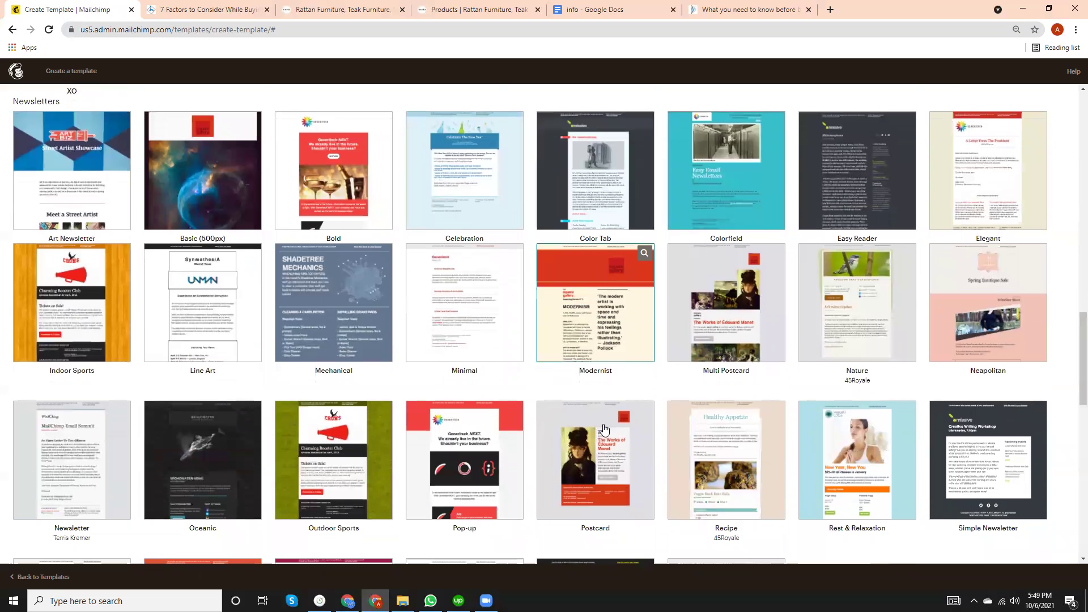
pyautogui.scroll(-1, 604, 429)
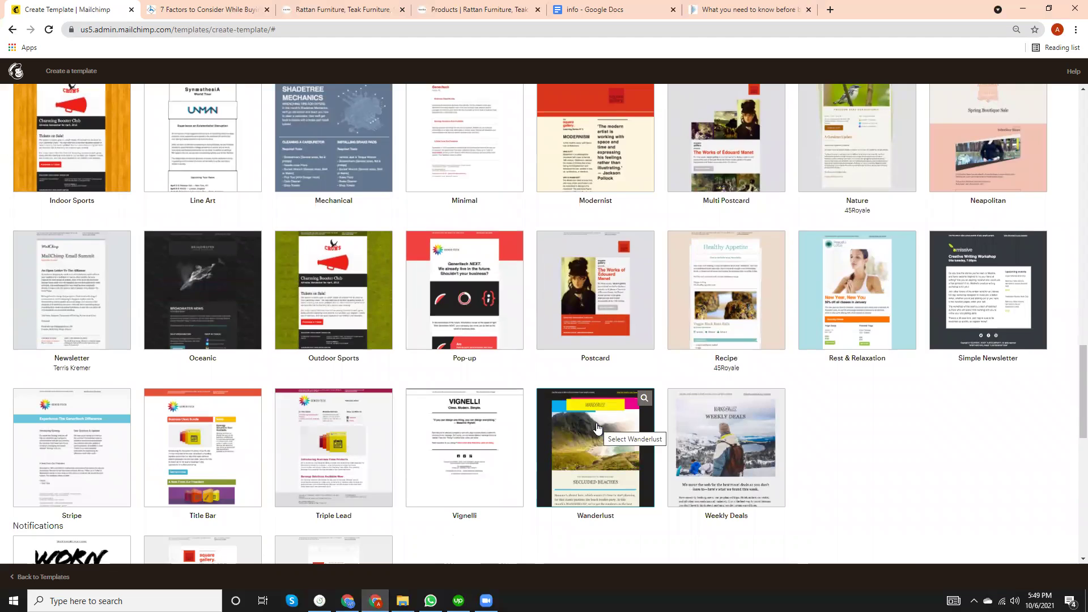
pyautogui.scroll(-7, 599, 428)
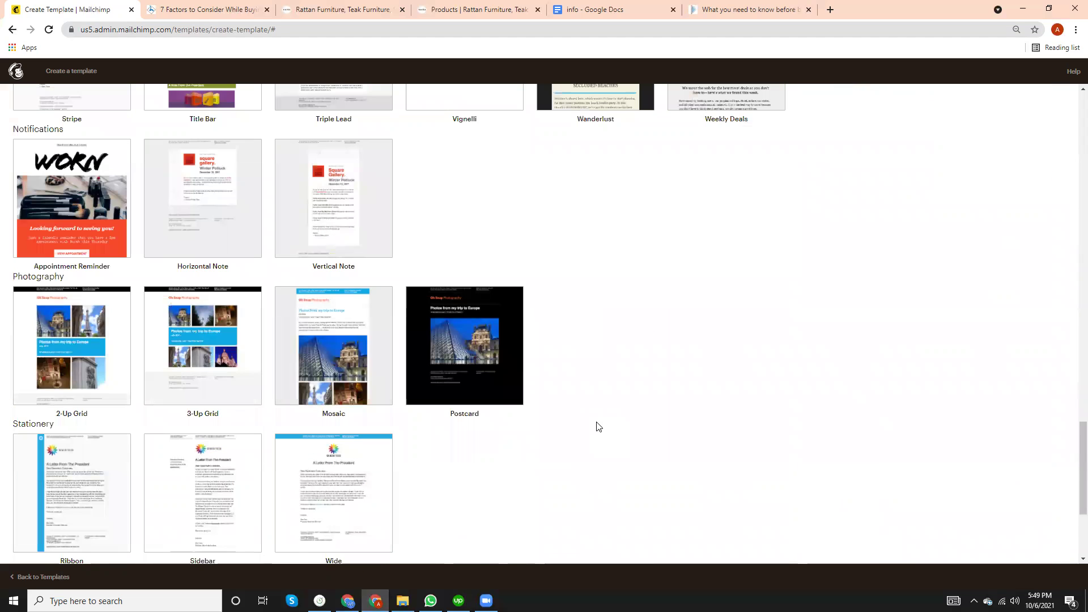
pyautogui.scroll(-2, 598, 426)
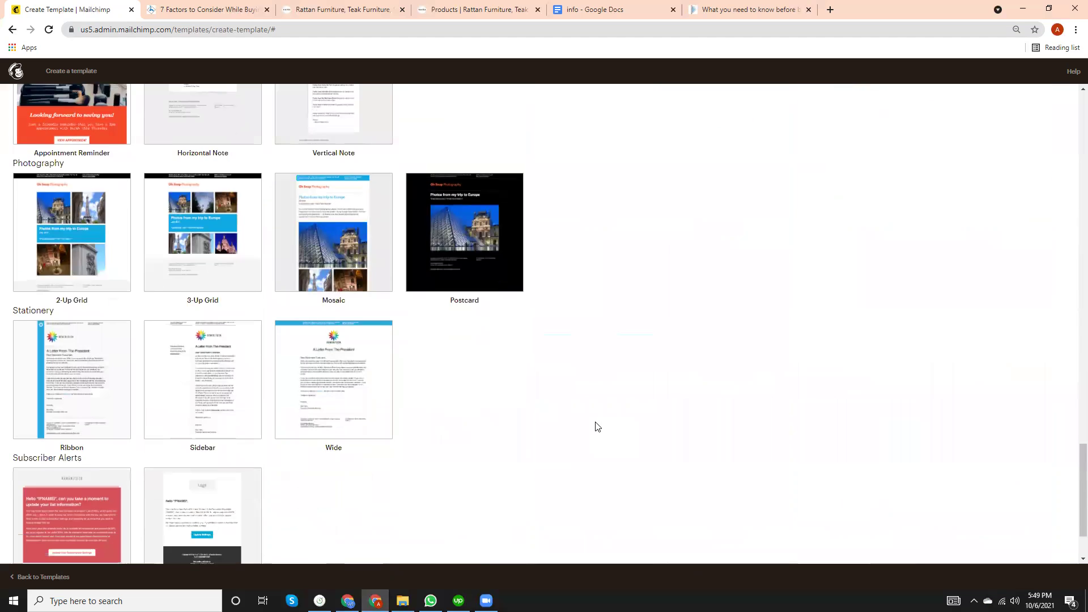
pyautogui.scroll(-1, 598, 427)
pyautogui.scroll(-1, 597, 427)
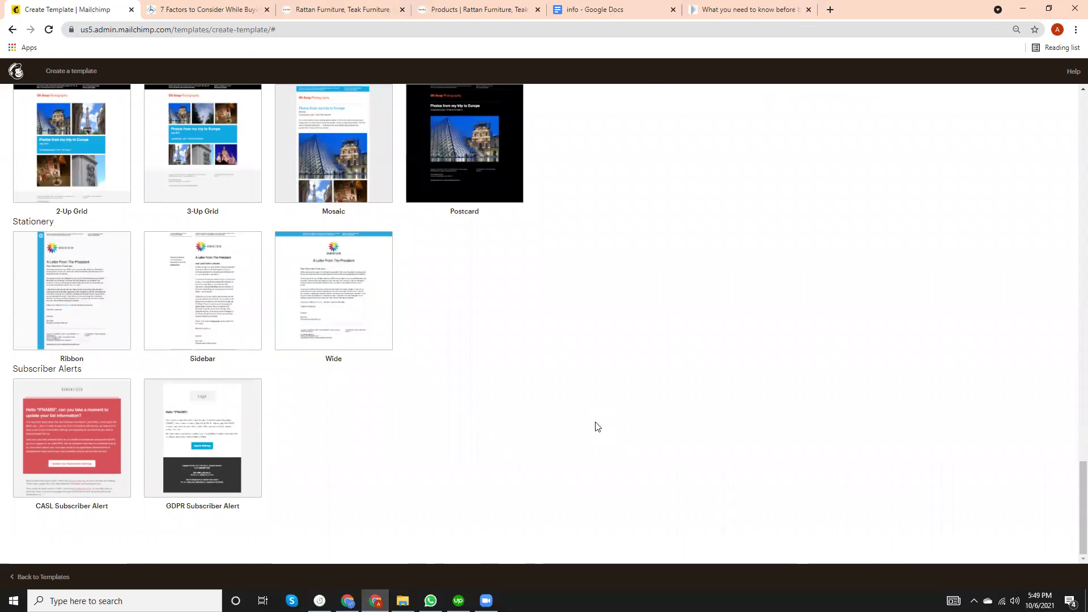
pyautogui.scroll(9, 597, 427)
pyautogui.scroll(8, 587, 425)
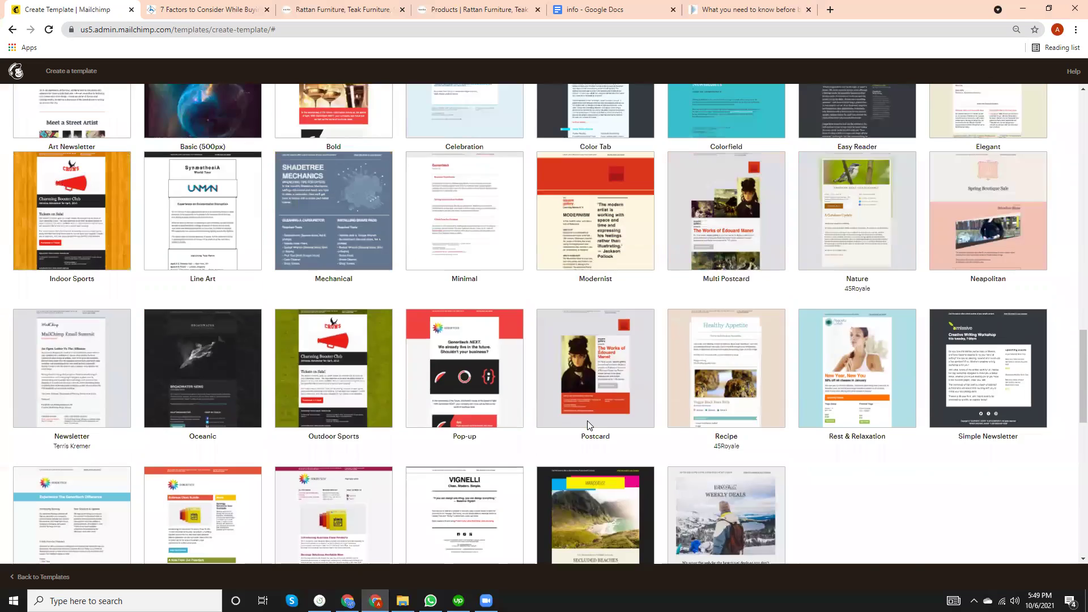
pyautogui.scroll(15, 588, 425)
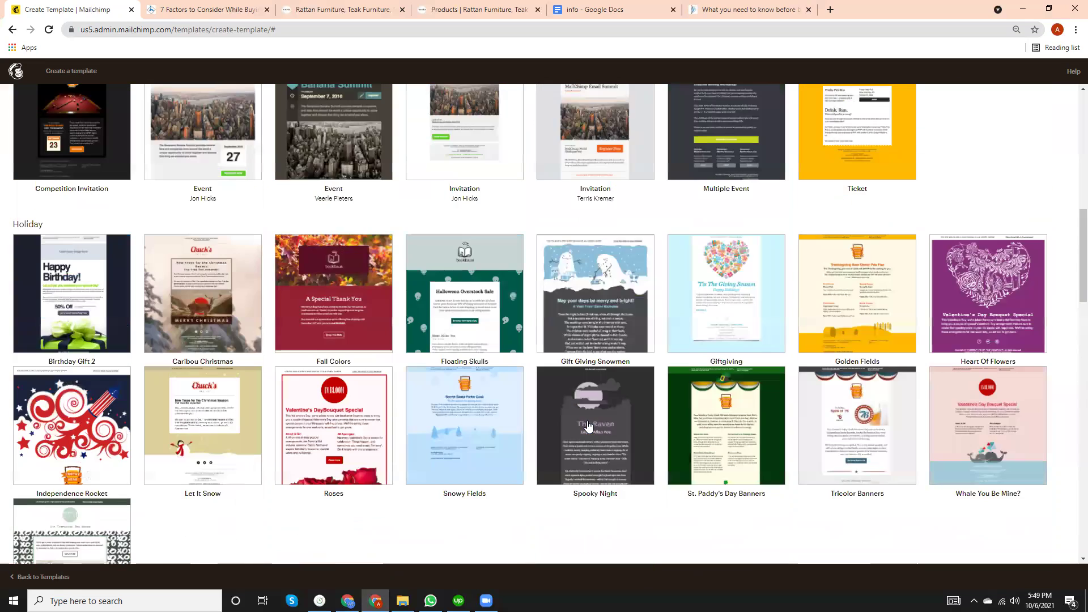
pyautogui.scroll(-2, 376, 422)
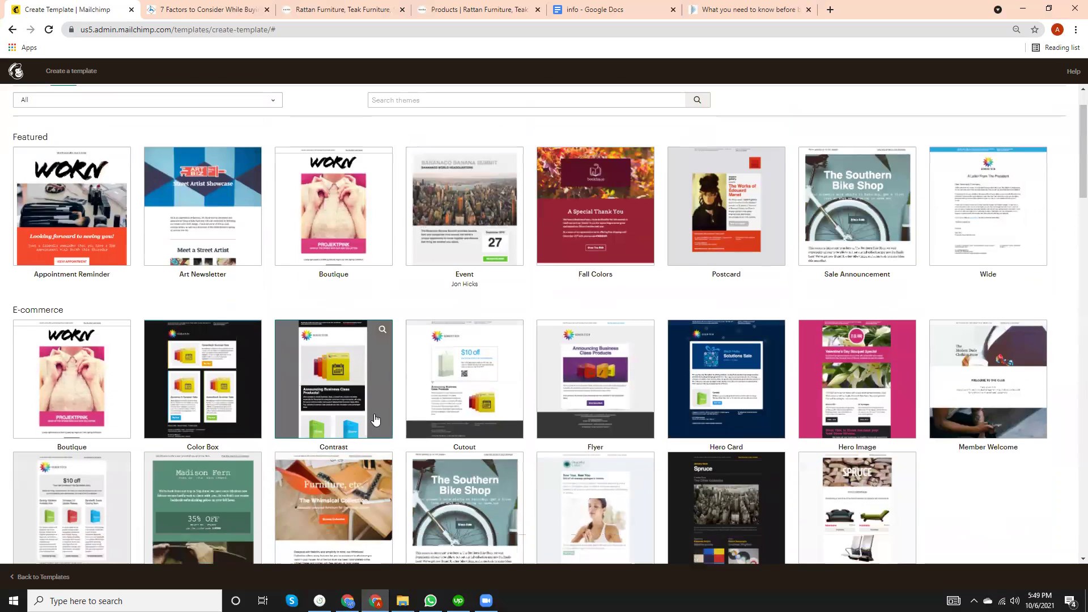
pyautogui.scroll(3, 375, 421)
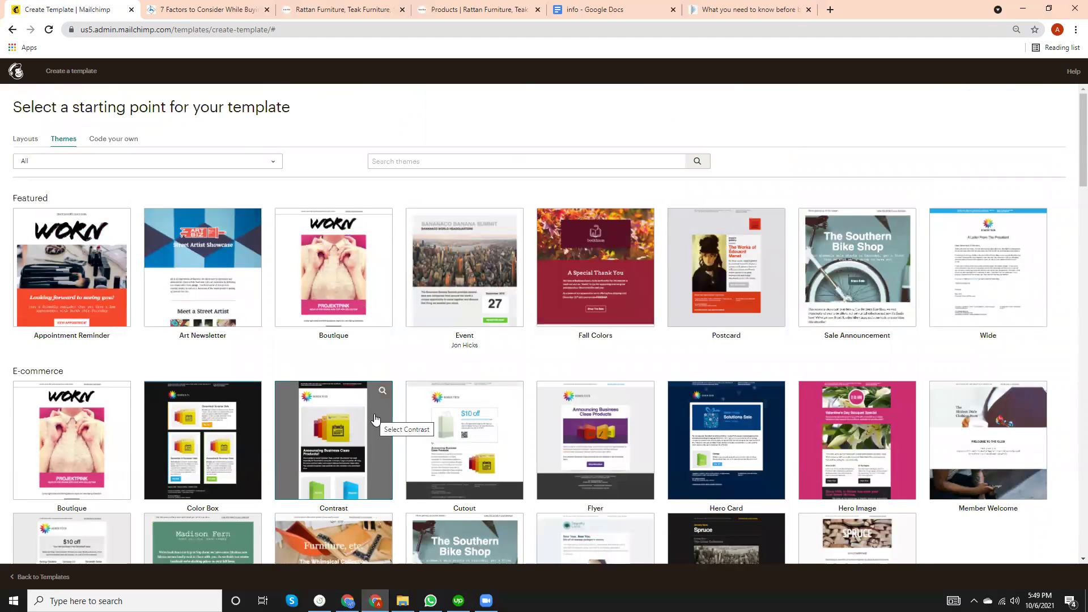
pyautogui.scroll(-3, 375, 419)
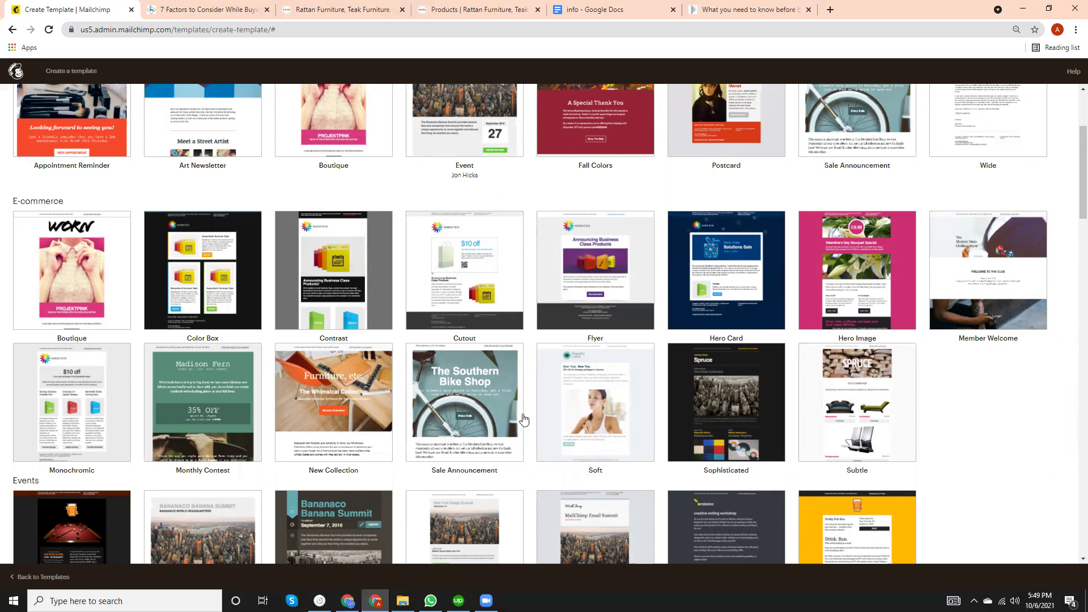
pyautogui.click(12, 31)
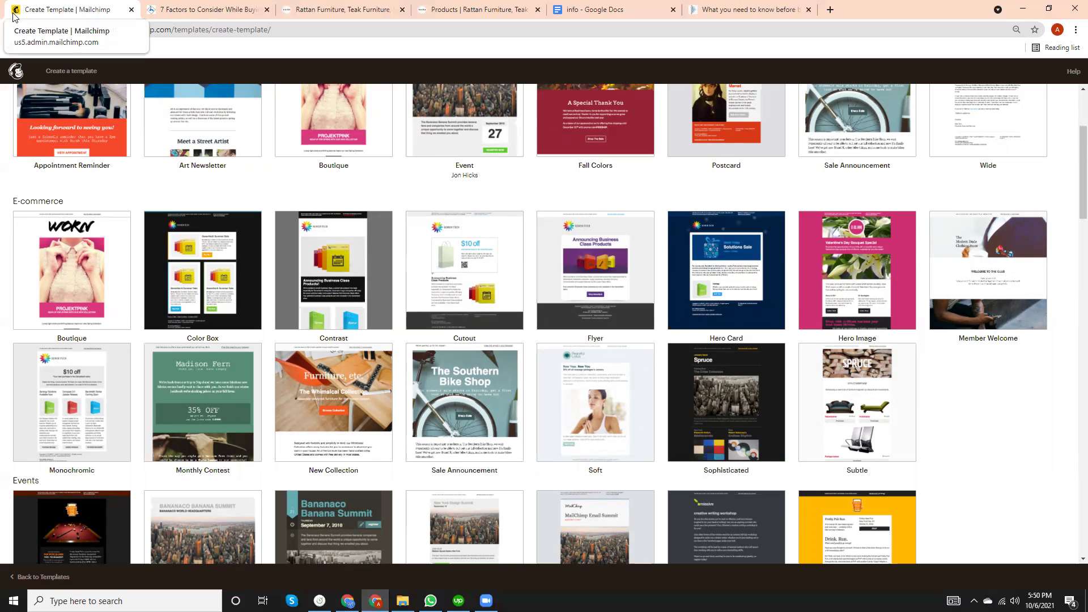
pyautogui.rightClick(213, 375)
pyautogui.click(233, 378)
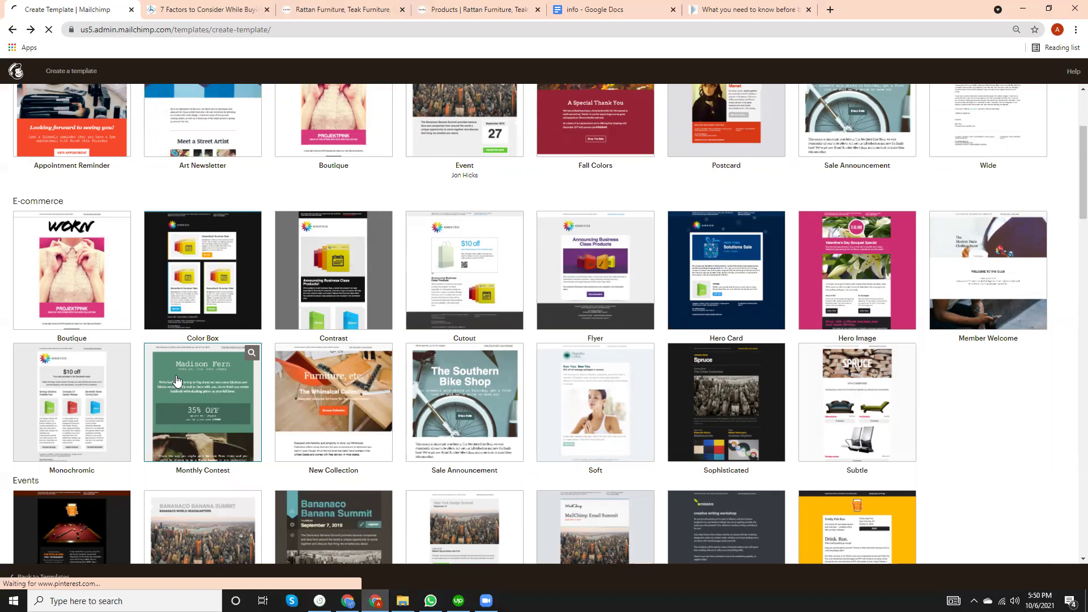
pyautogui.scroll(-4, 227, 413)
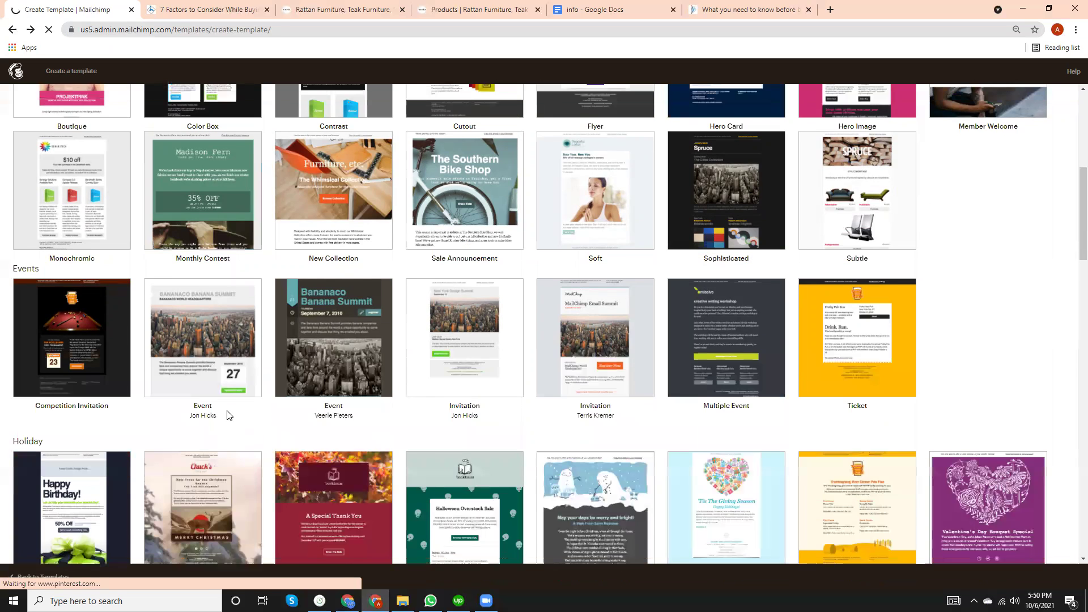
pyautogui.scroll(5, 3, 204)
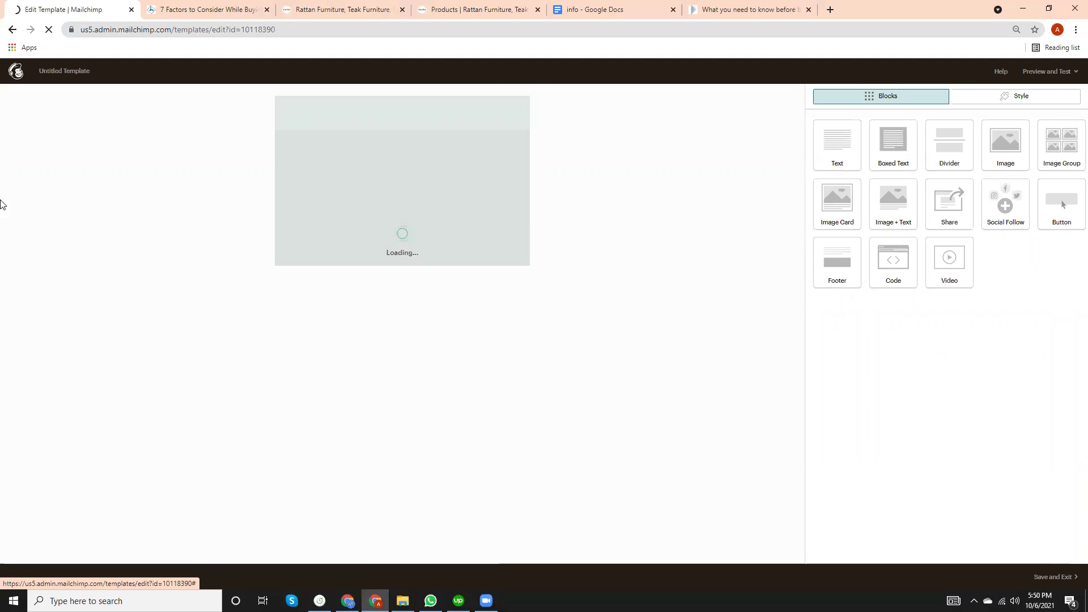
pyautogui.scroll(-1, 471, 448)
pyautogui.scroll(-3, 470, 447)
pyautogui.scroll(5, 584, 400)
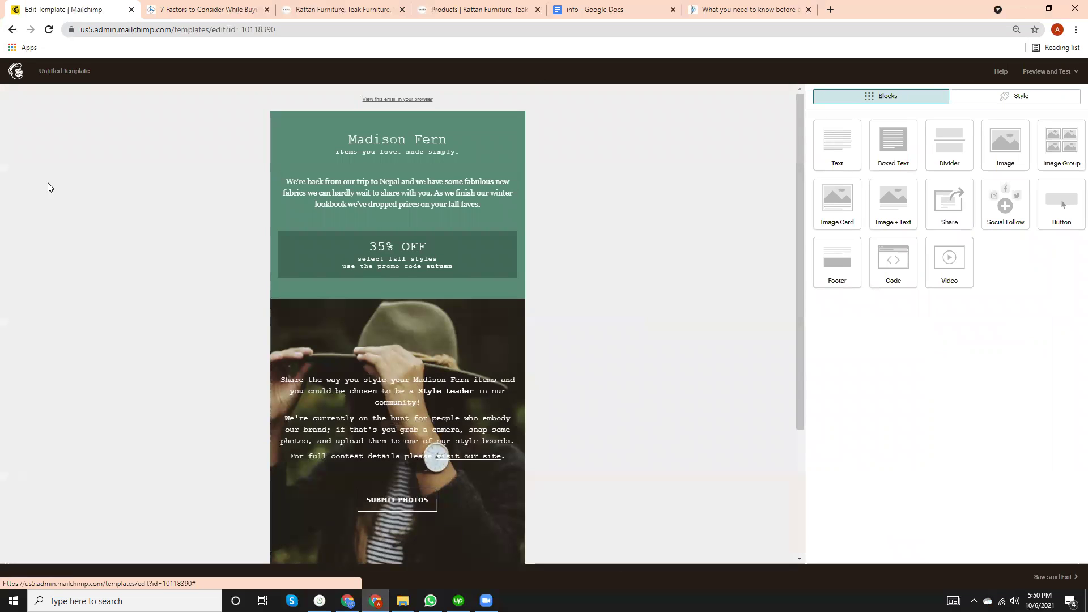
pyautogui.click(10, 30)
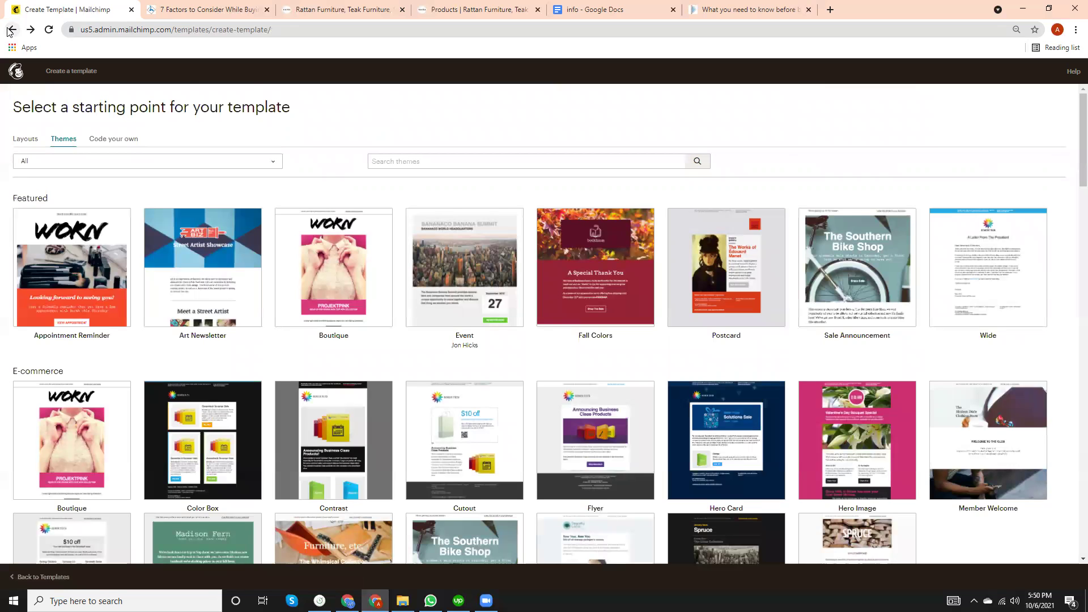
# Choose a Regular email campaign and name it 'White Hat SEO Service'.
pyautogui.click(11, 29)
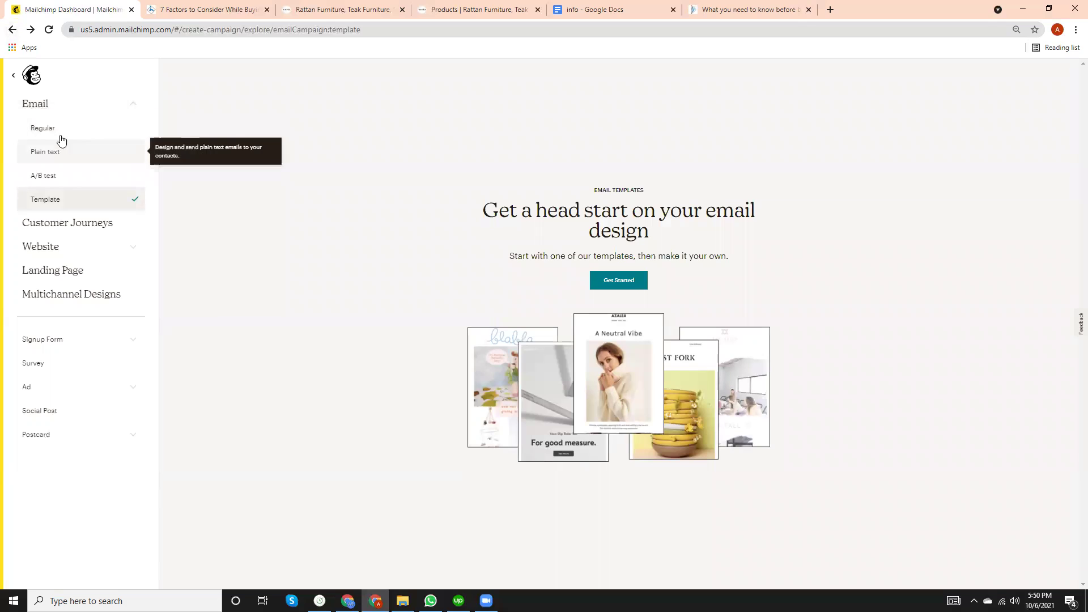
pyautogui.click(61, 130)
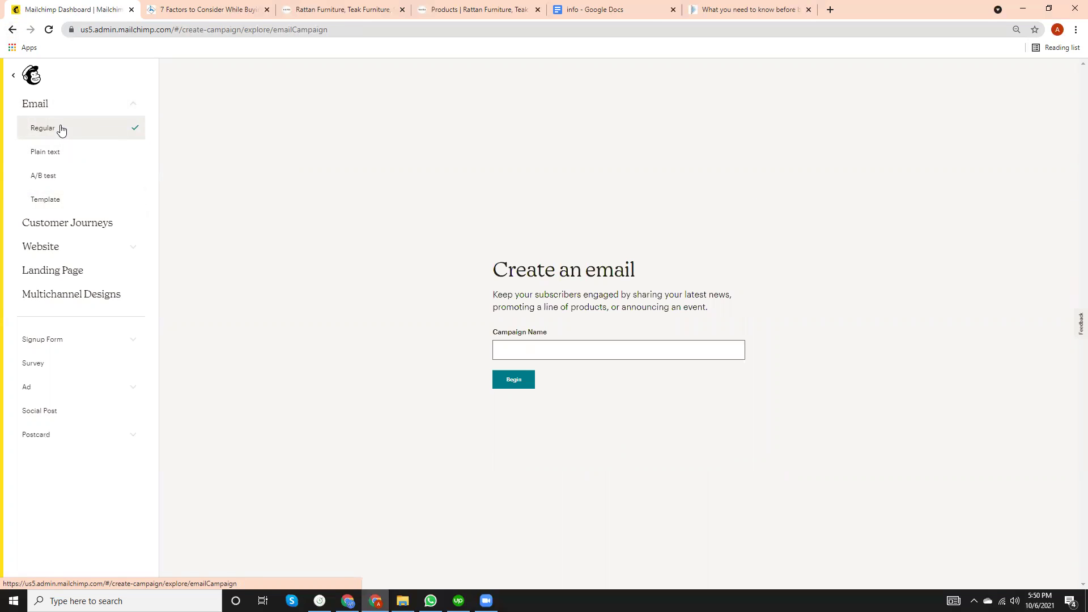
pyautogui.click(49, 156)
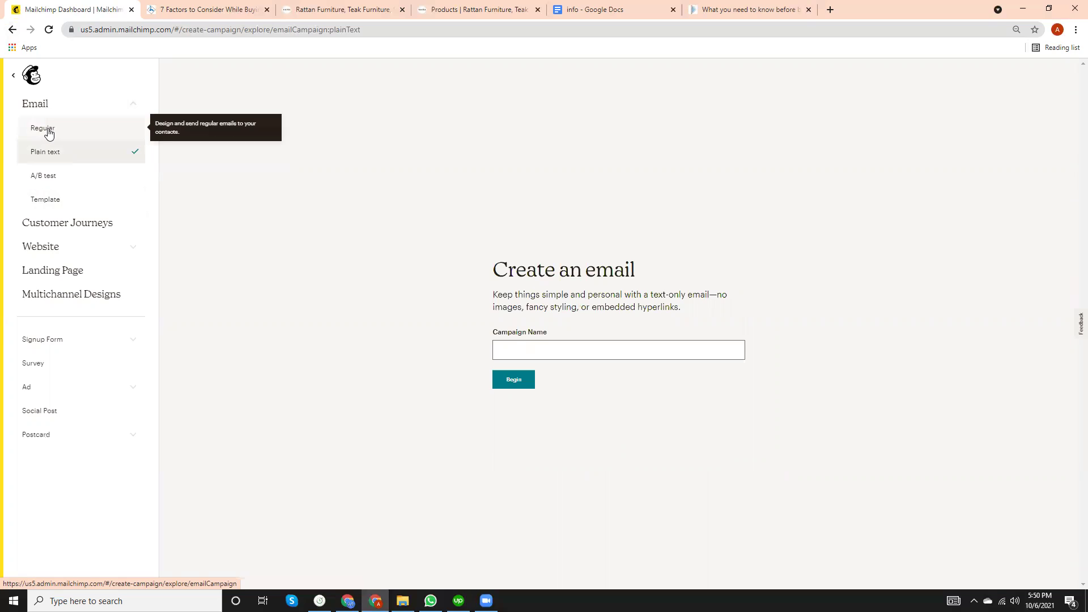
pyautogui.click(49, 132)
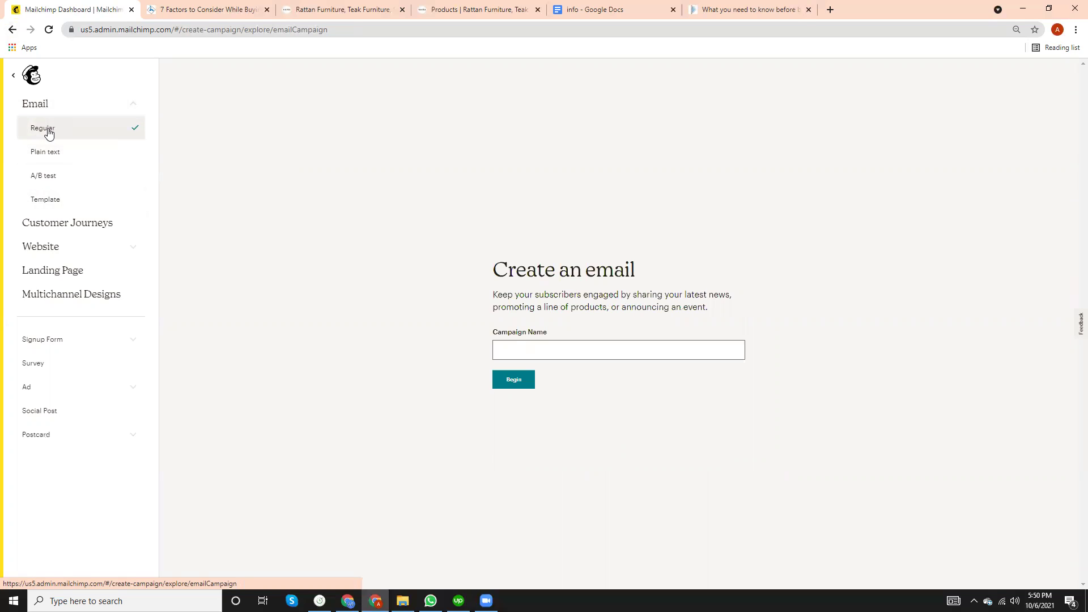
pyautogui.click(535, 348)
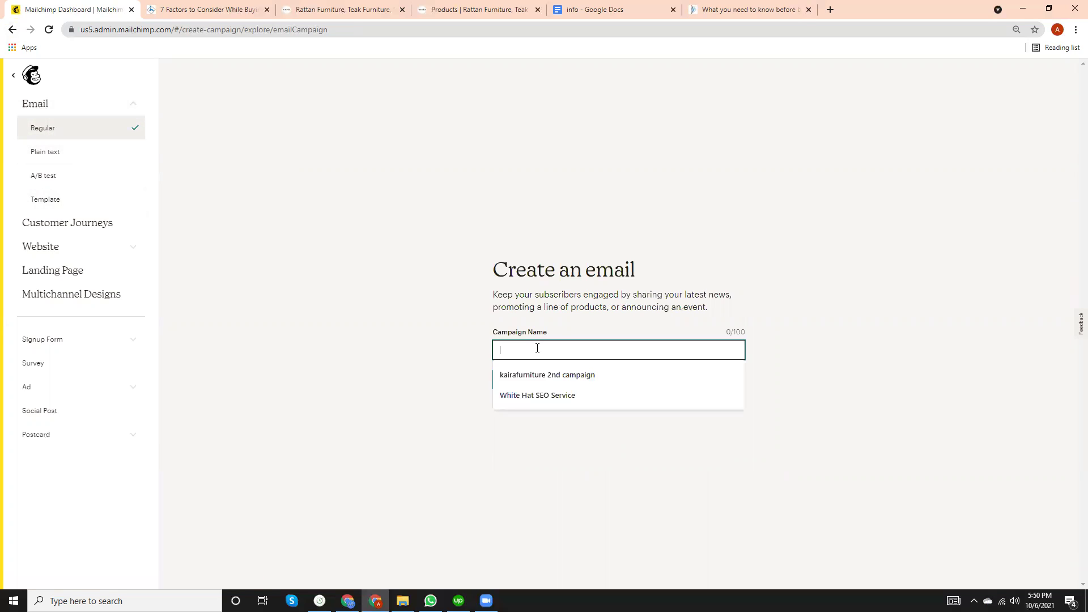
pyautogui.click(534, 400)
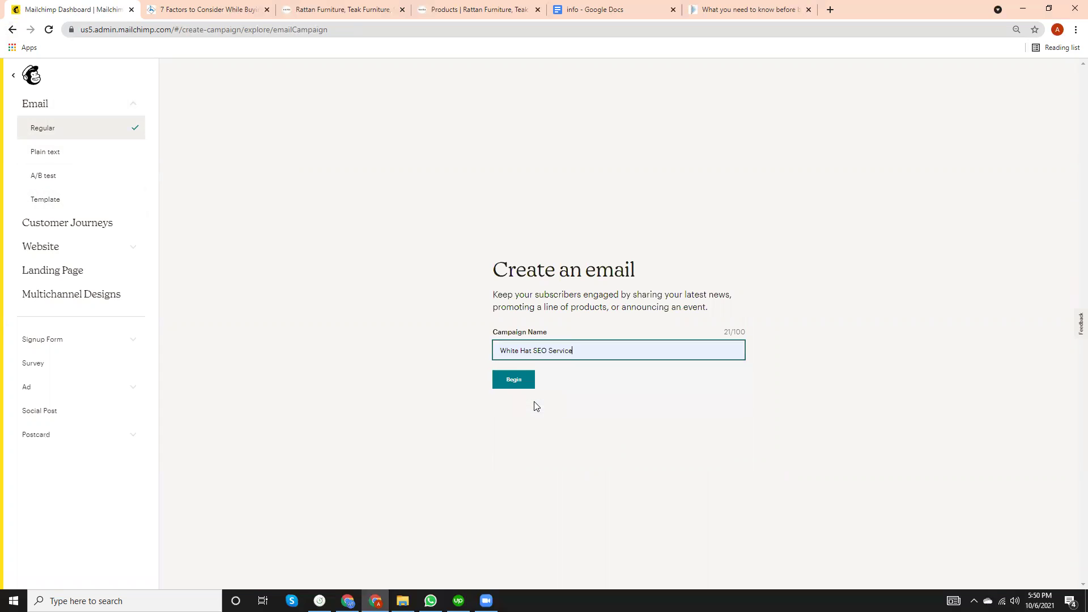
# Begin the 'White Hat SEO Service' draft and open its From sender details.
pyautogui.click(522, 382)
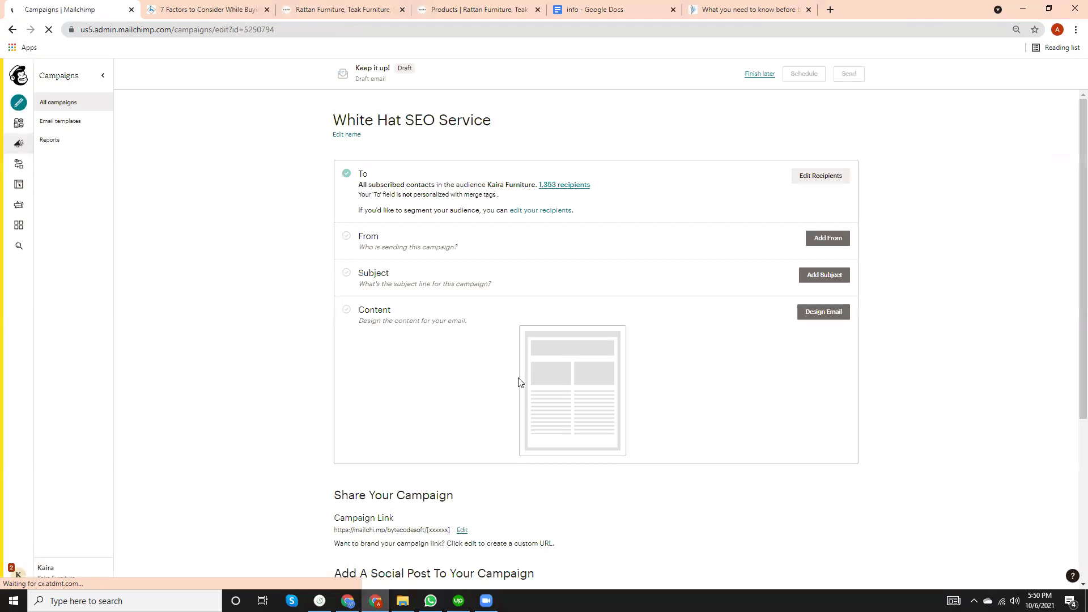
pyautogui.scroll(-3, 323, 456)
pyautogui.scroll(2, 324, 453)
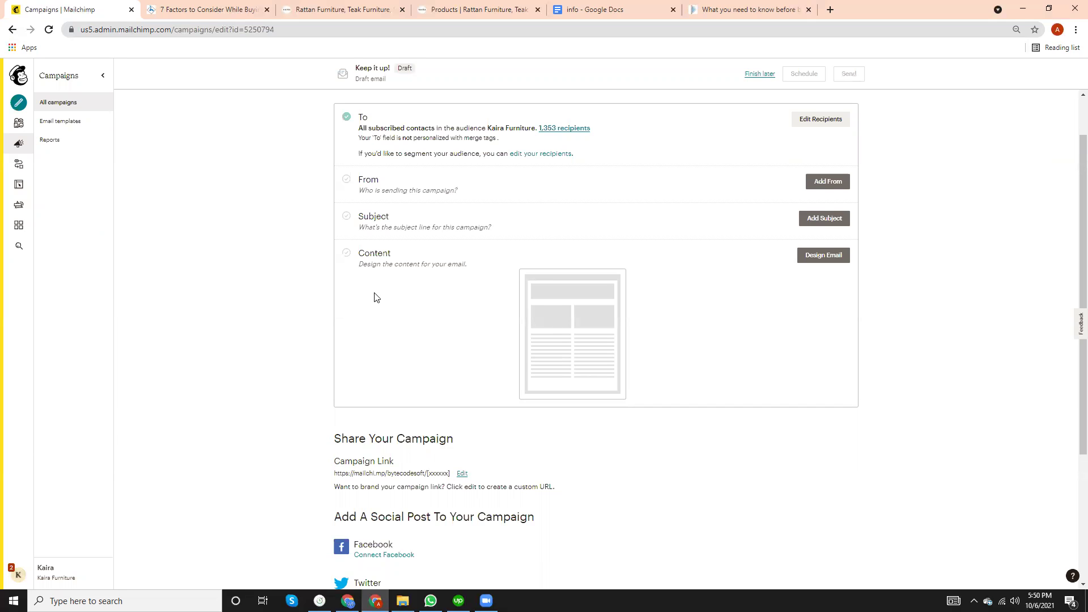
pyautogui.click(822, 184)
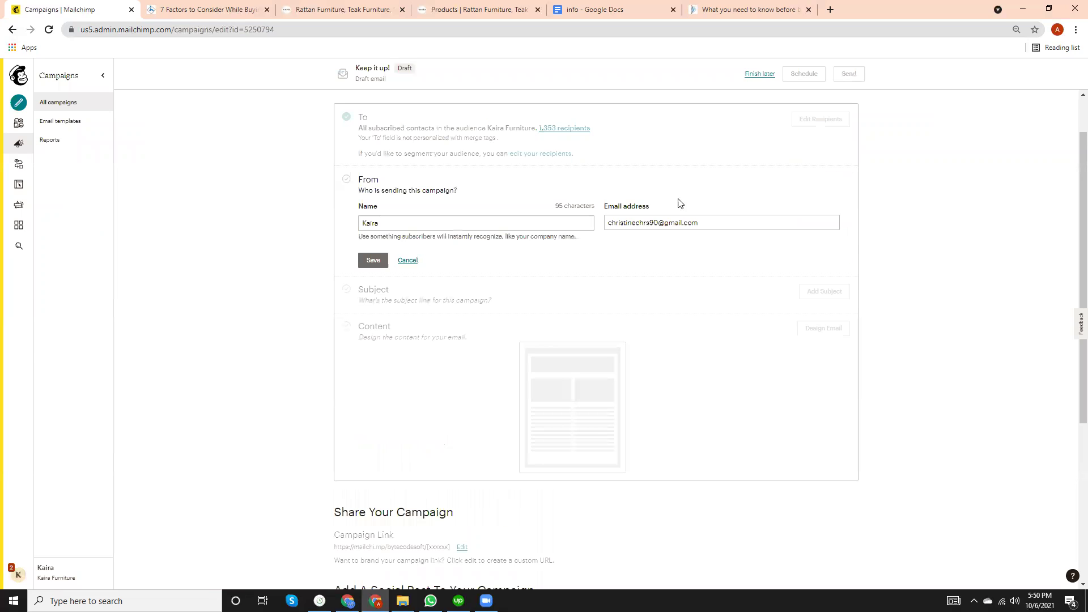
# Replace the sender name with the sender's full name.
pyautogui.click(430, 225)
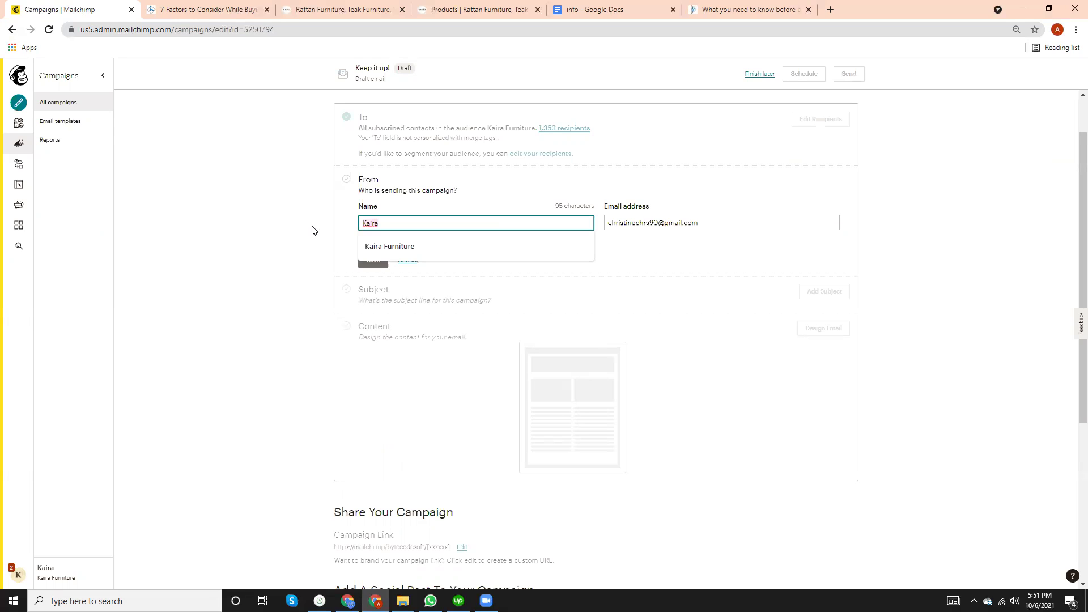
pyautogui.press('BackSpace')
pyautogui.press('BackSpace')
pyautogui.press('BackSpace')
pyautogui.press('BackSpace')
pyautogui.press('BackSpace')
pyautogui.write('Mahbub')
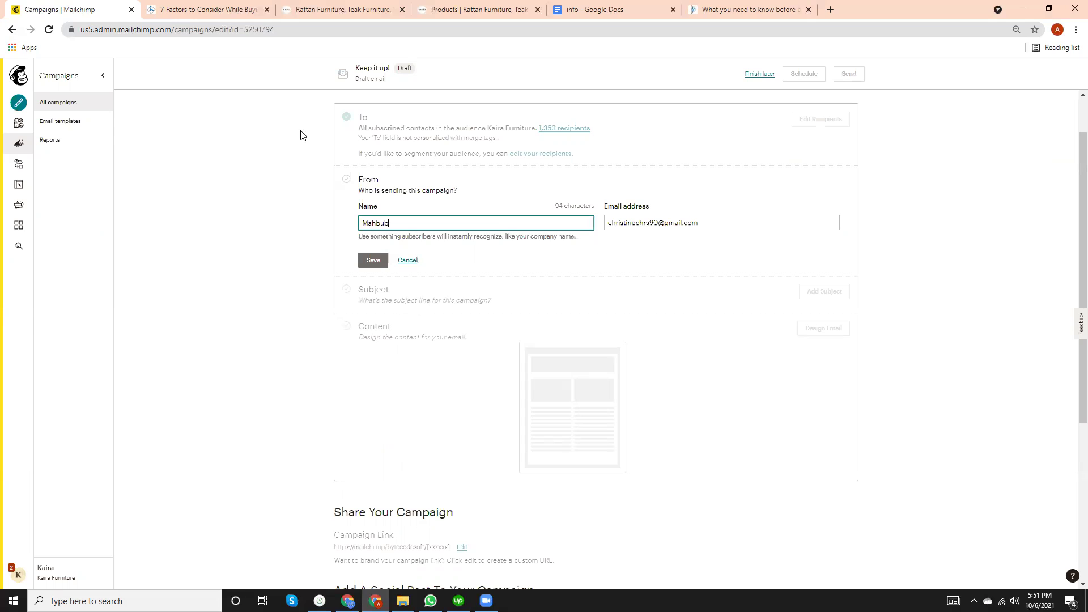
pyautogui.write(' Osmane')
# Enter the business sender e-mail address and save the From details.
pyautogui.click(657, 222)
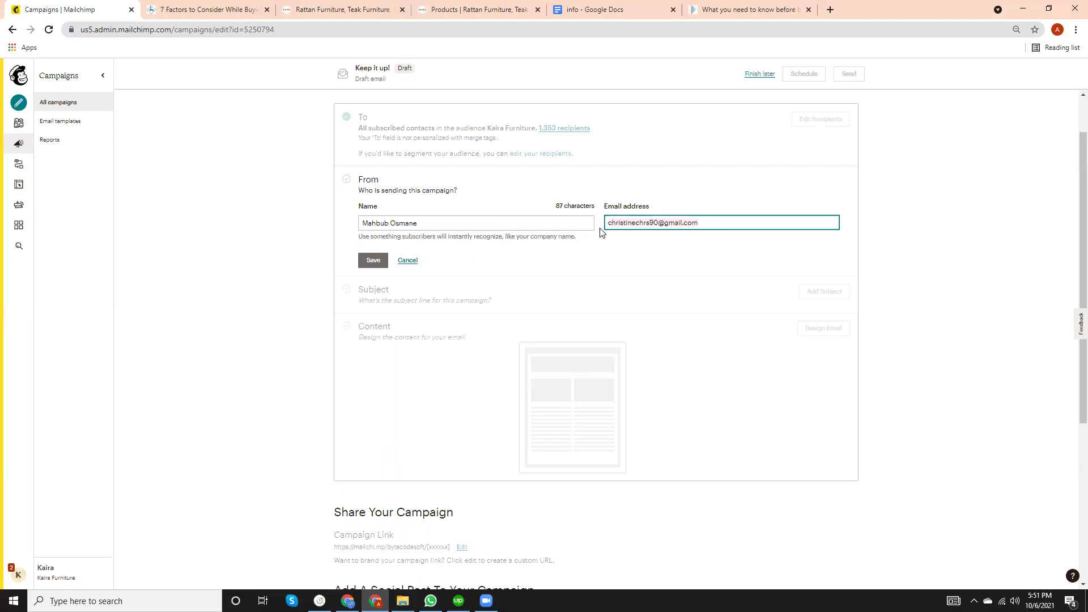
pyautogui.hotkey('ctrl', 'a')
pyautogui.write('hi')
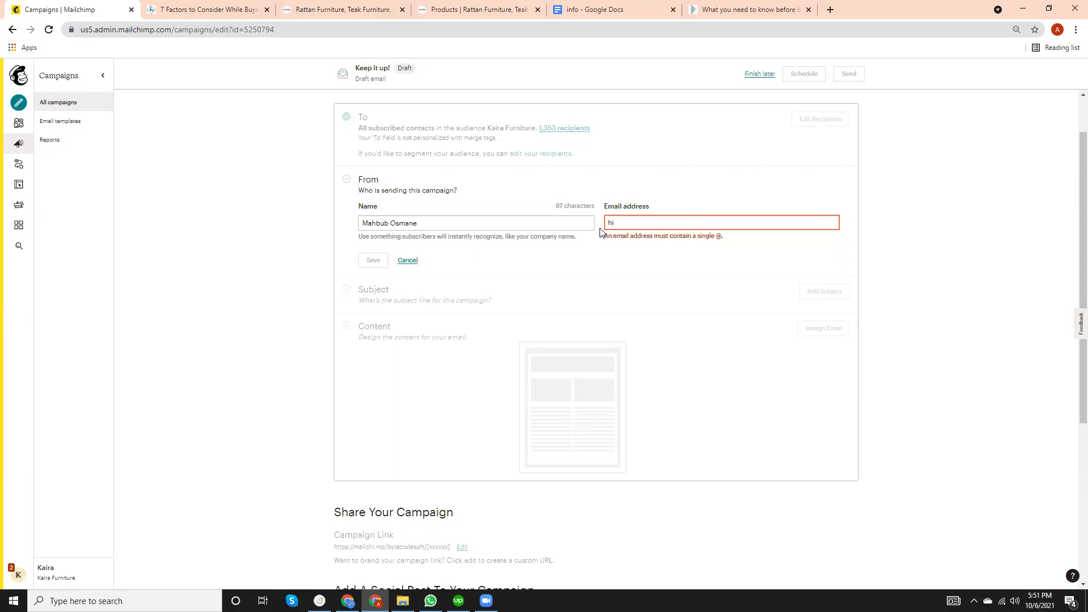
pyautogui.write('@')
pyautogui.press('BackSpace')
pyautogui.press('BackSpace')
pyautogui.press('BackSpace')
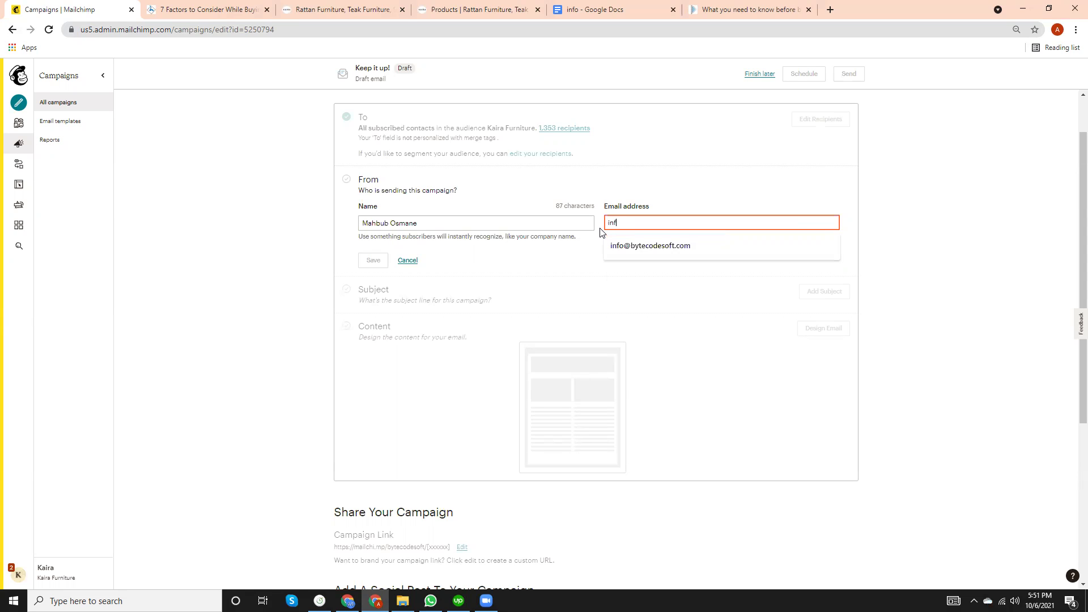
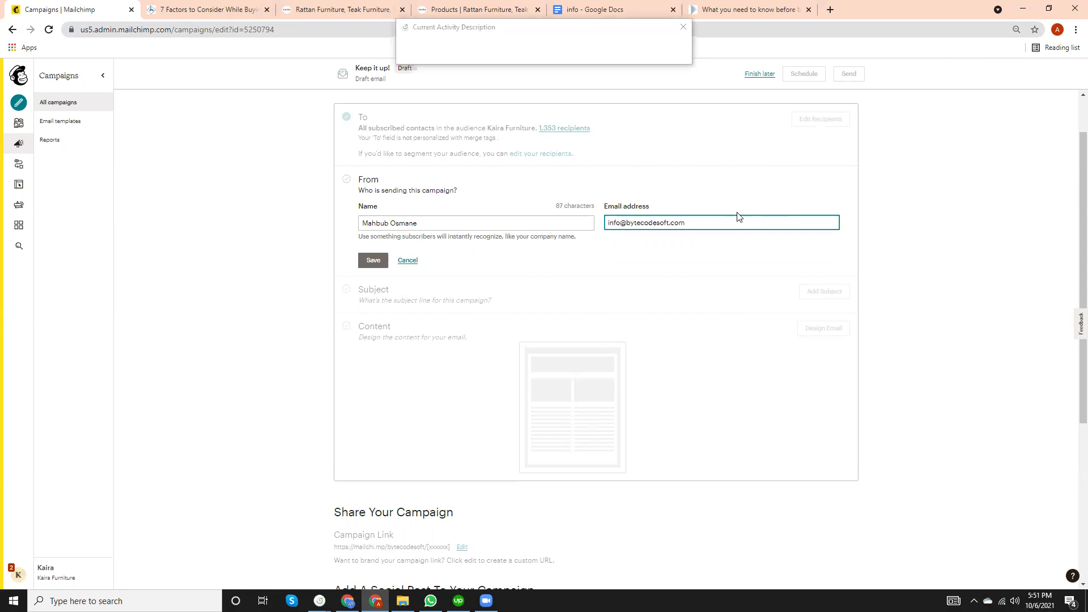
pyautogui.click(952, 137)
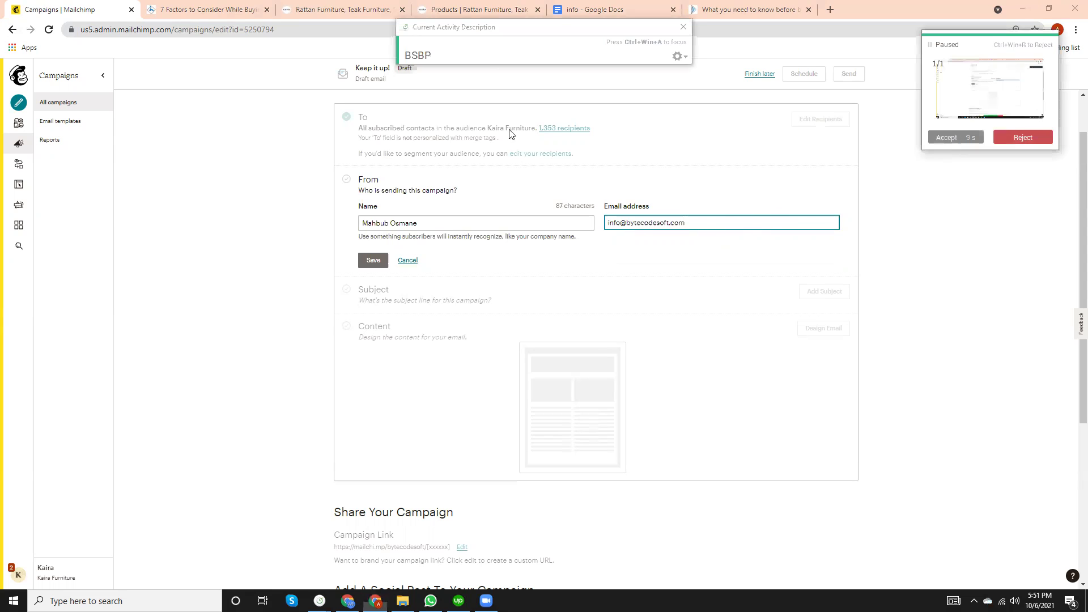
pyautogui.click(478, 53)
pyautogui.press('Return')
pyautogui.click(374, 261)
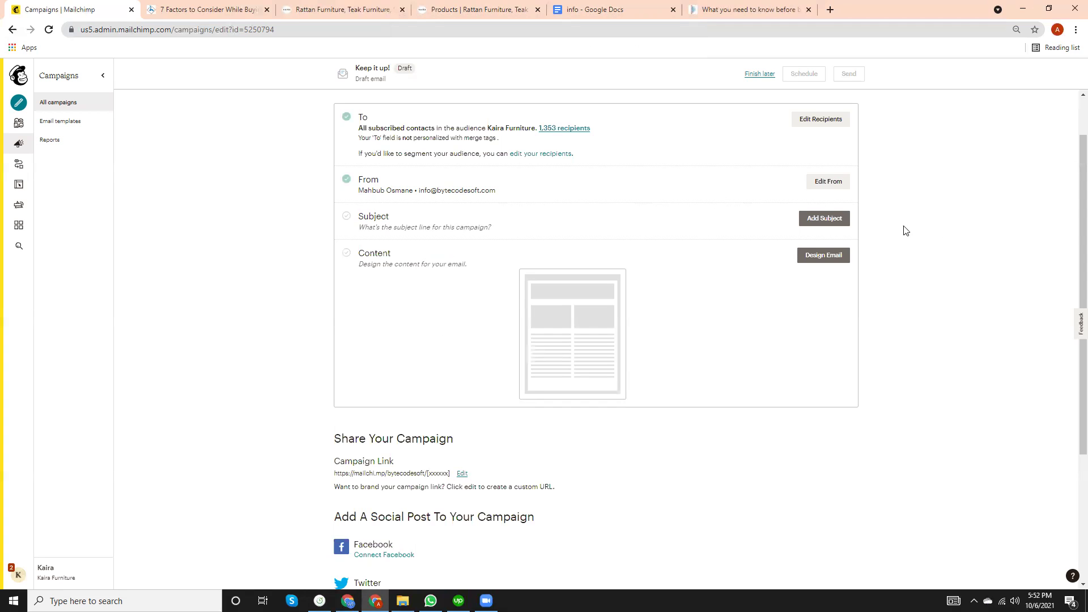
pyautogui.click(830, 221)
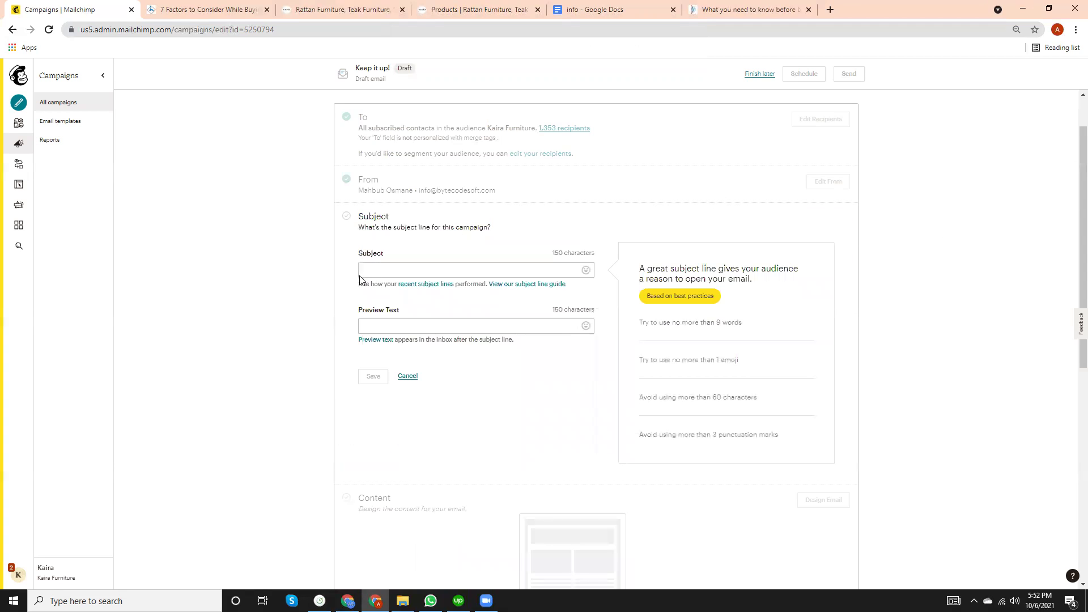
pyautogui.click(390, 275)
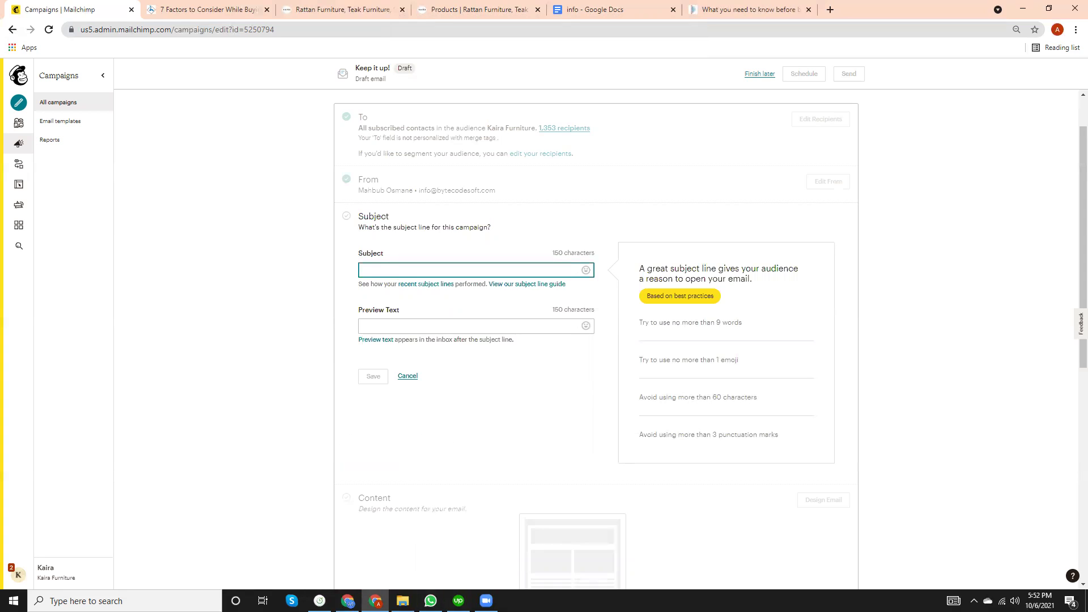
pyautogui.hotkey('alt', 'Tab')
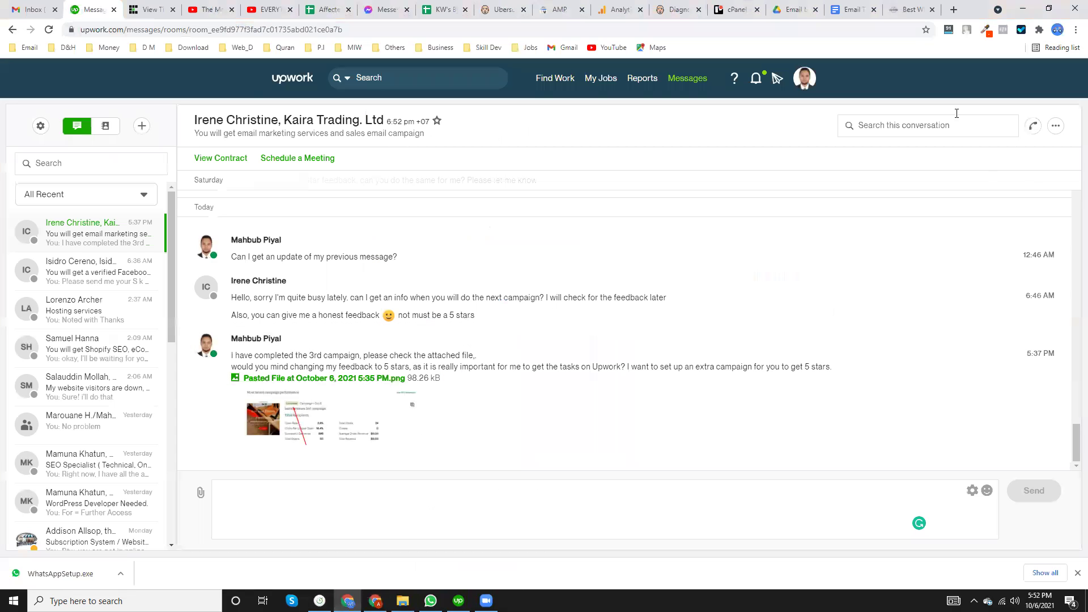
pyautogui.hotkey('ctrl', '9')
pyautogui.scroll(15, 859, 330)
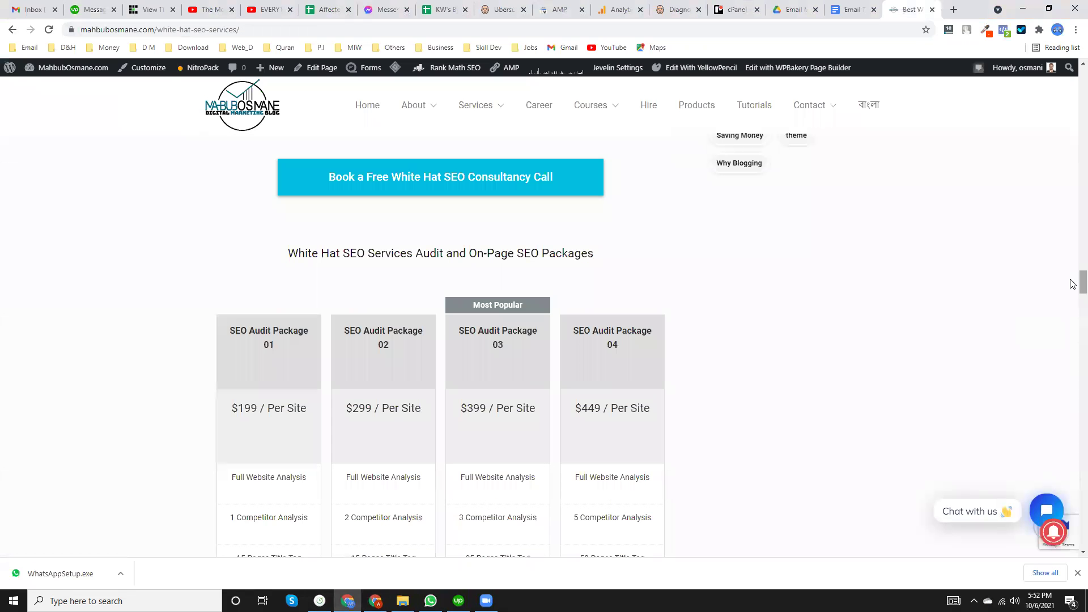
pyautogui.scroll(10, 1072, 187)
pyautogui.click(197, 29)
pyautogui.hotkey('ctrl', 'c')
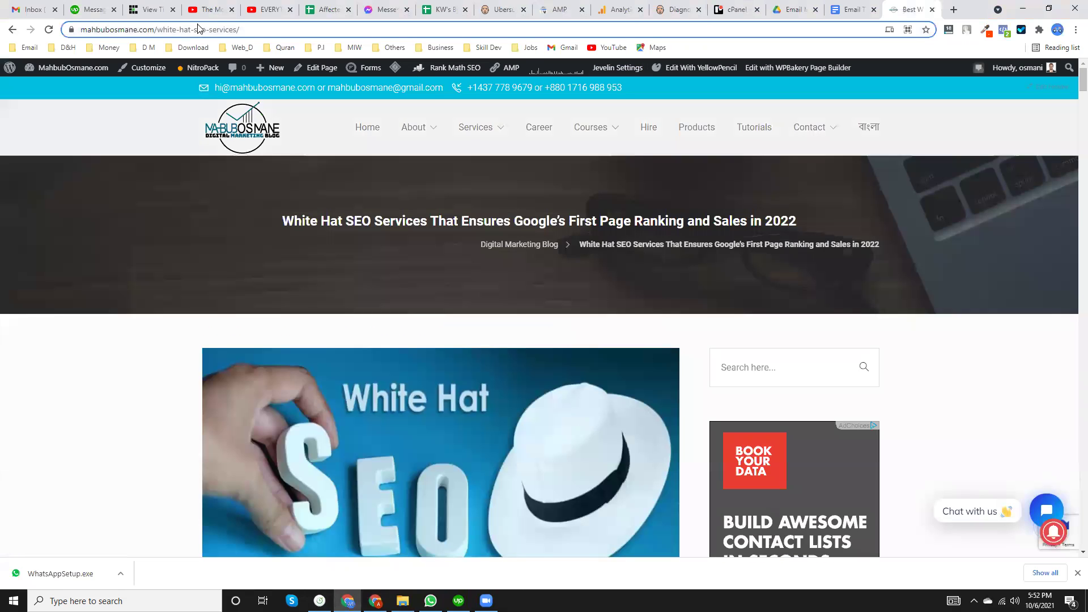
pyautogui.press('BackSpace')
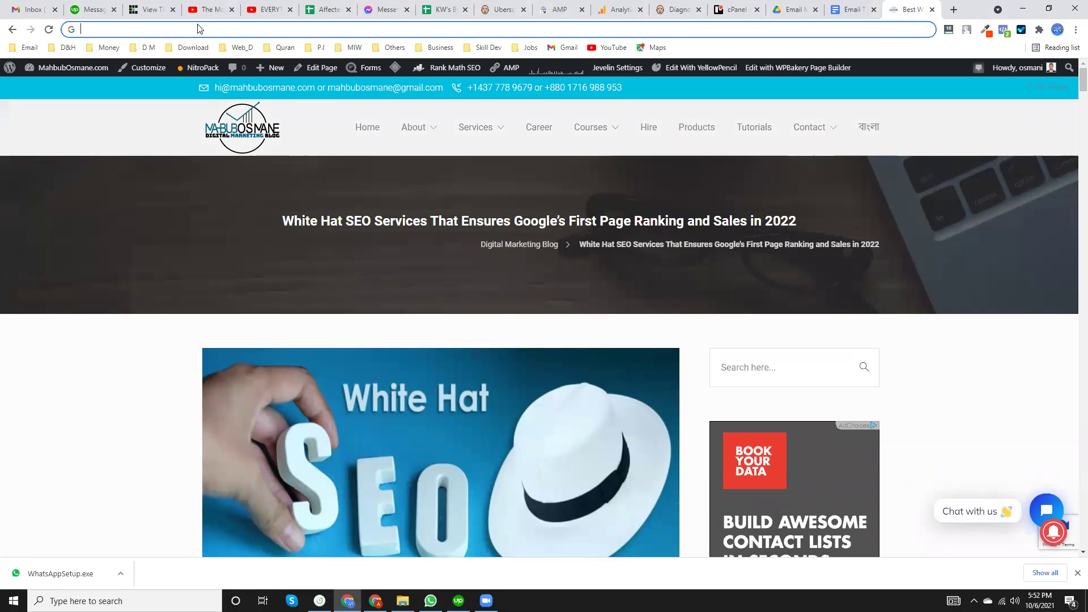
# Load the White Hat SEO Services page in the article tab by pasting its address.
pyautogui.click(375, 601)
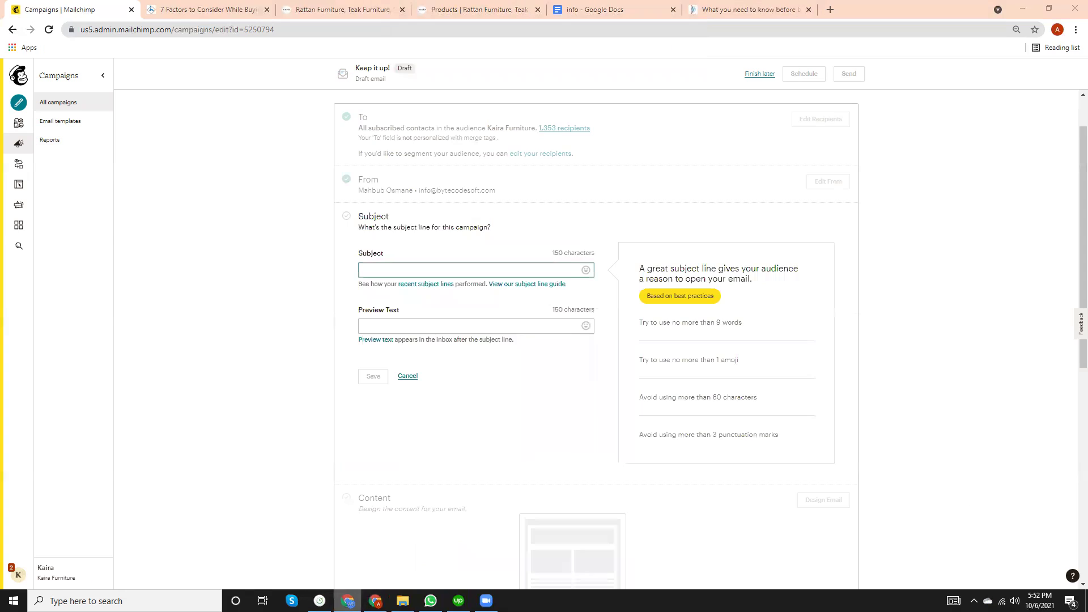
pyautogui.click(191, 9)
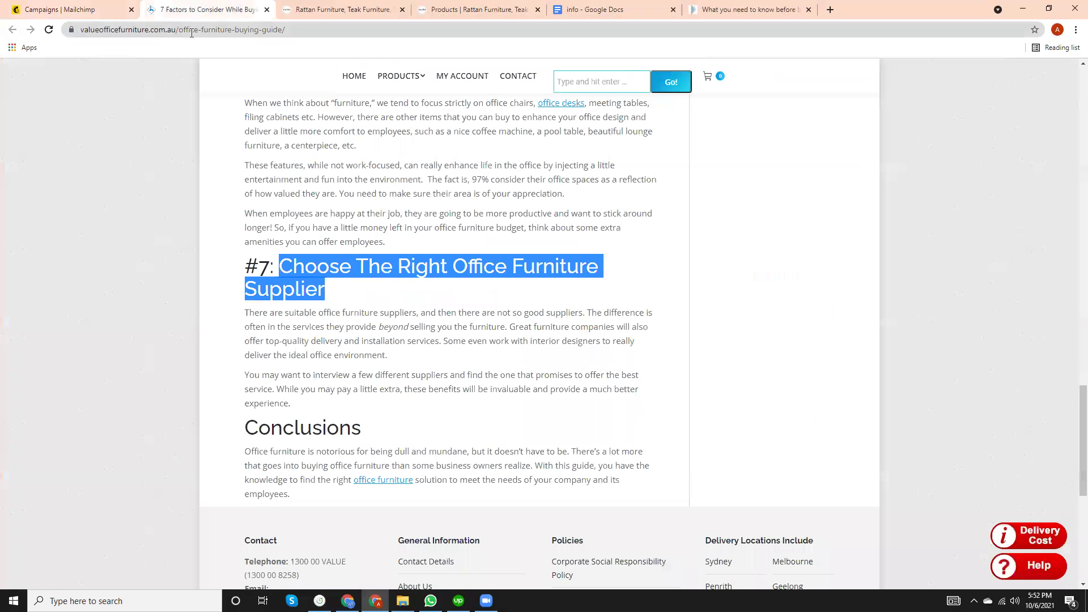
pyautogui.click(193, 30)
pyautogui.hotkey('ctrl', 'v')
pyautogui.press('Return')
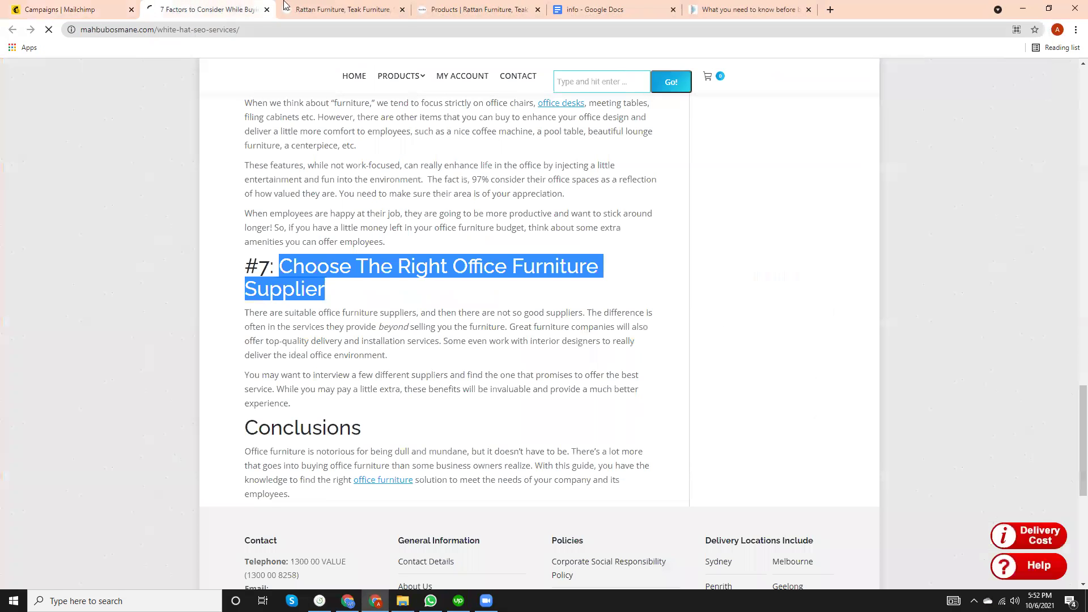
# Close the leftover furniture, Products and Google Docs tabs.
pyautogui.click(422, 10)
pyautogui.click(402, 9)
pyautogui.click(403, 9)
pyautogui.click(402, 9)
pyautogui.click(402, 9)
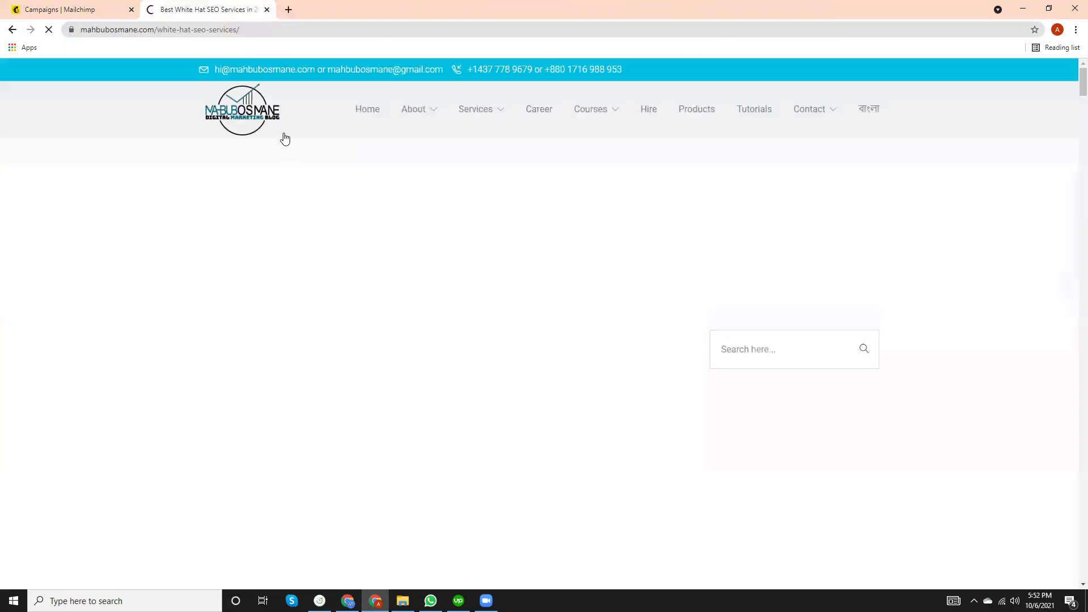
# Look over the White Hat SEO Services page, then return to the Mailchimp campaign.
pyautogui.scroll(-10, 416, 275)
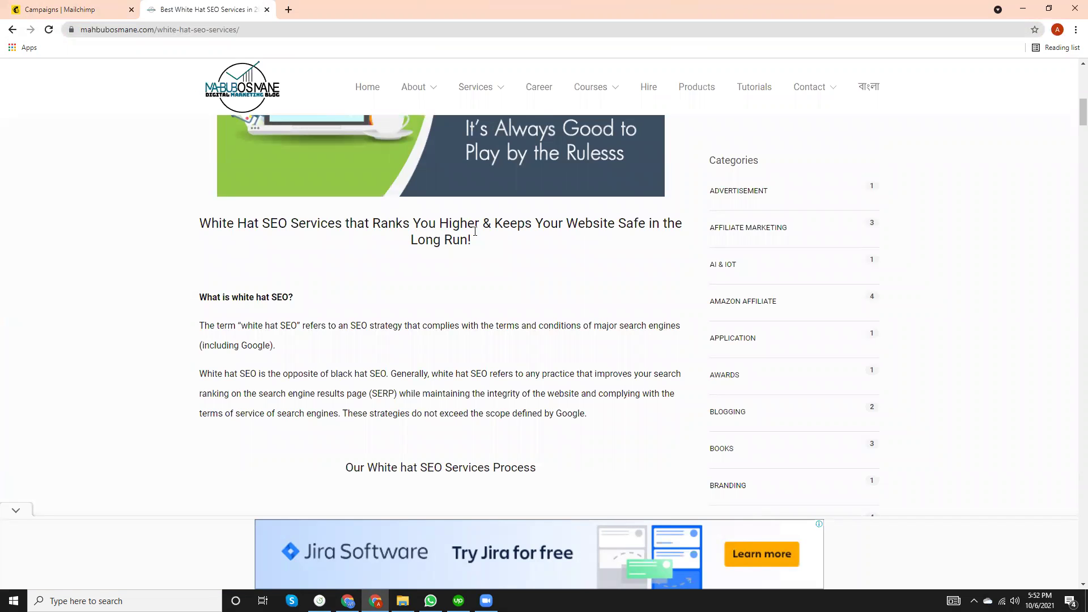
pyautogui.scroll(1, 510, 294)
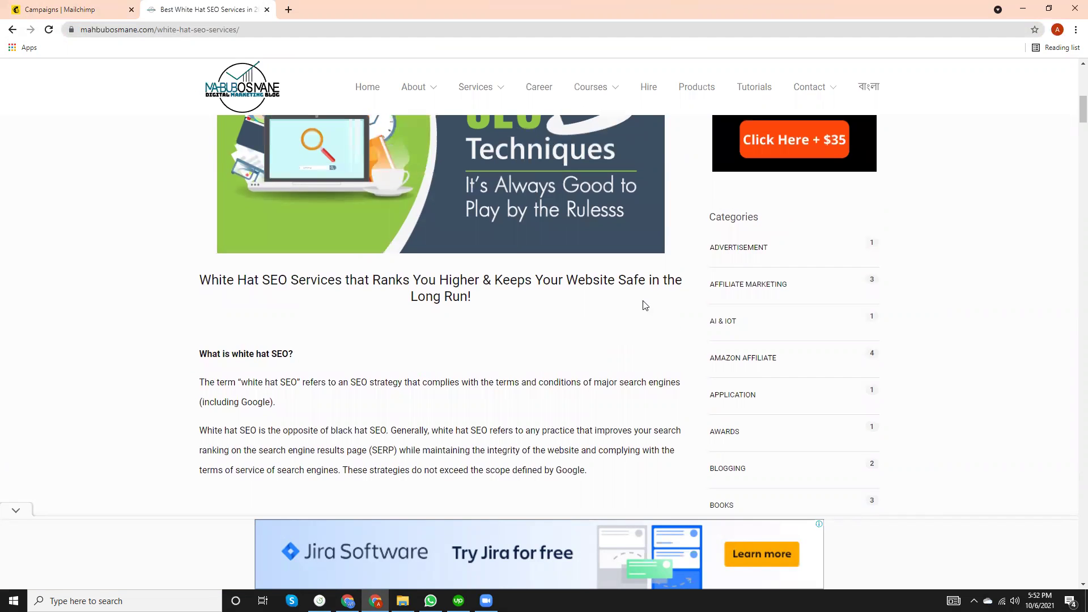
pyautogui.scroll(8, 554, 320)
pyautogui.scroll(-4, 547, 326)
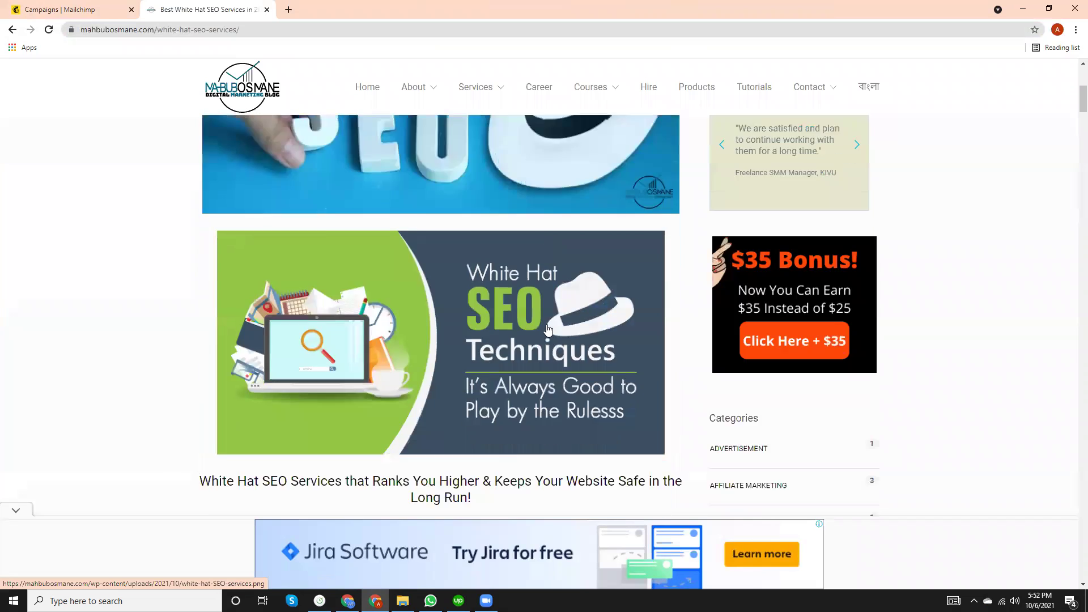
pyautogui.scroll(-9, 548, 329)
pyautogui.scroll(4, 549, 329)
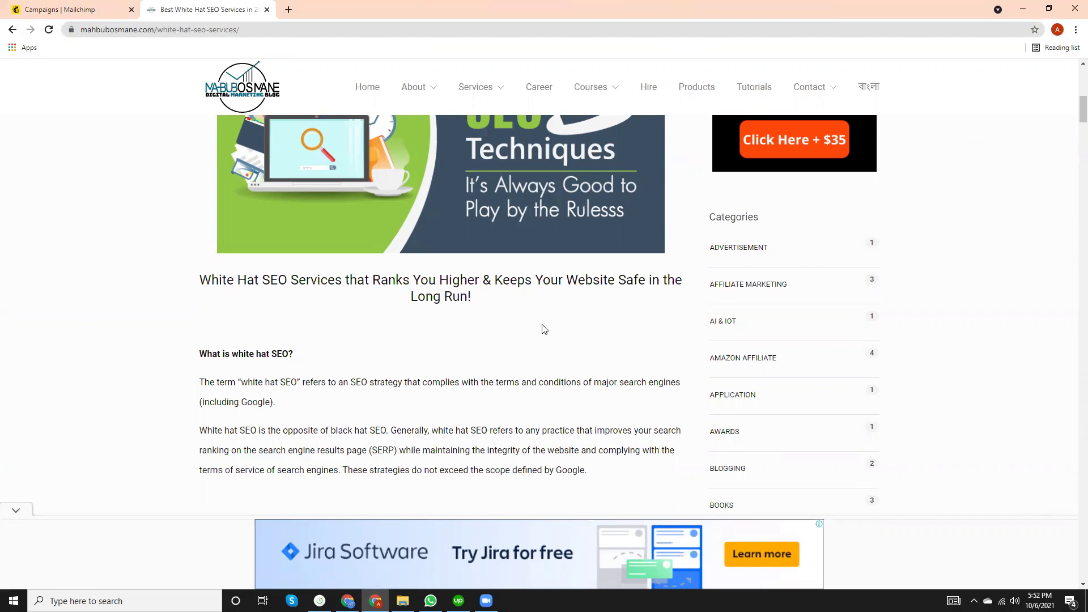
pyautogui.scroll(-12, 456, 383)
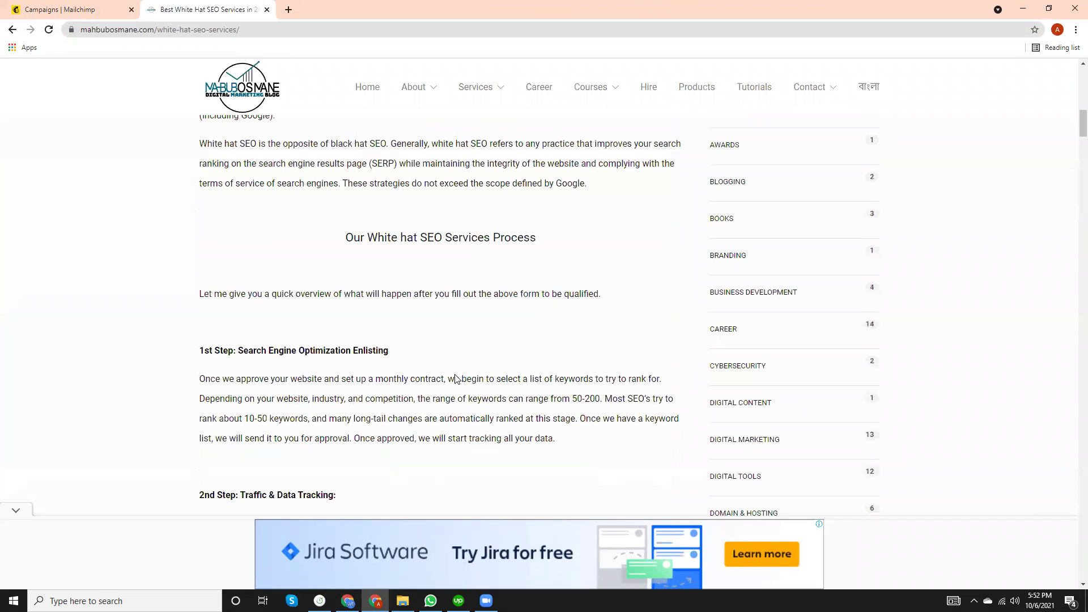
pyautogui.scroll(-5, 456, 376)
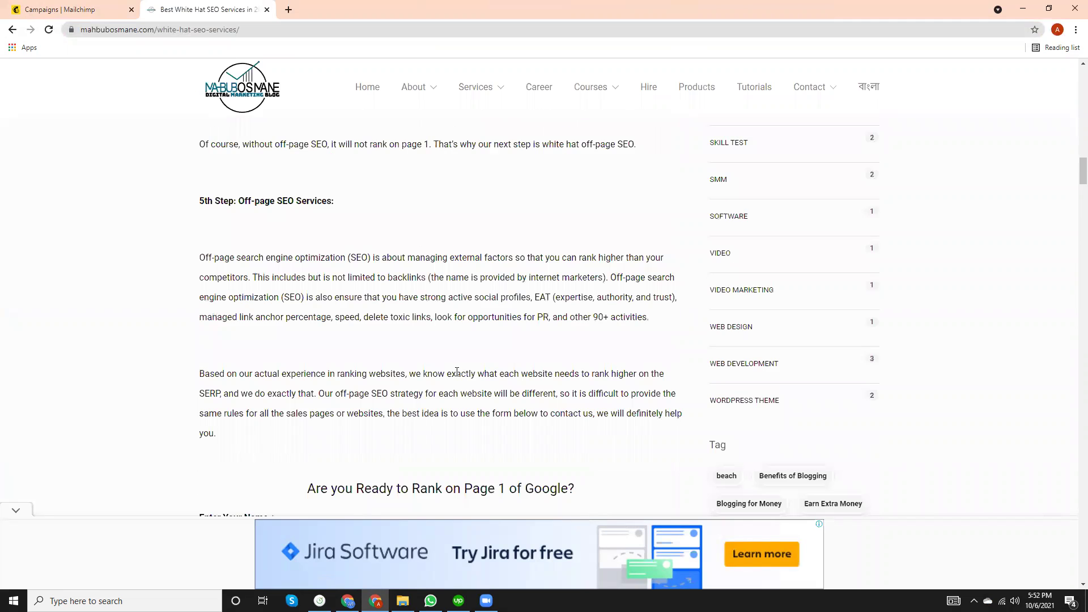
pyautogui.scroll(-5, 456, 374)
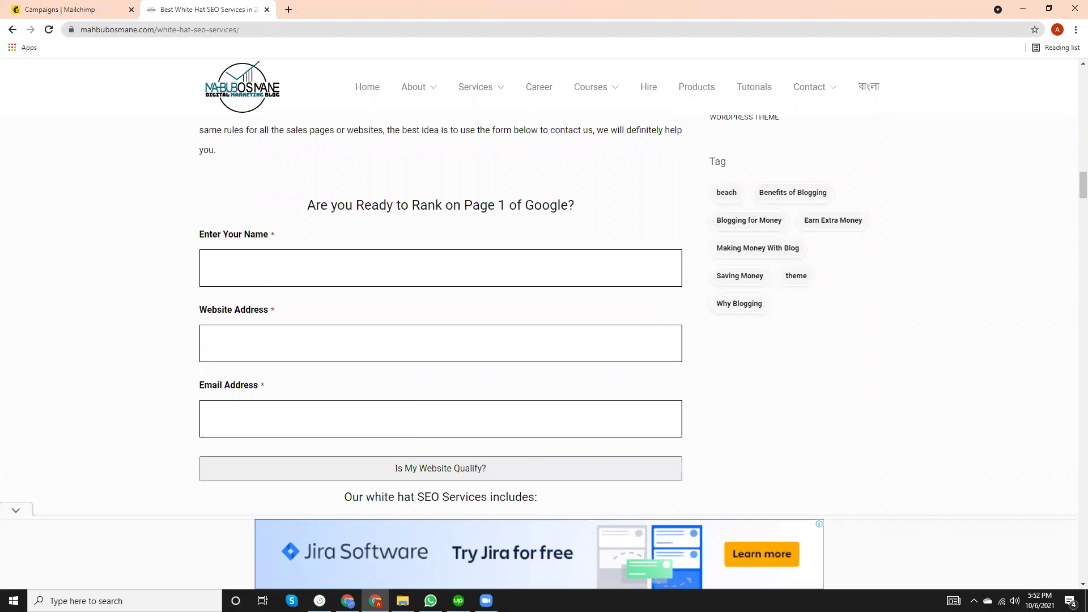
pyautogui.hotkey('alt', 'Tab')
pyautogui.hotkey('alt', 'Tab')
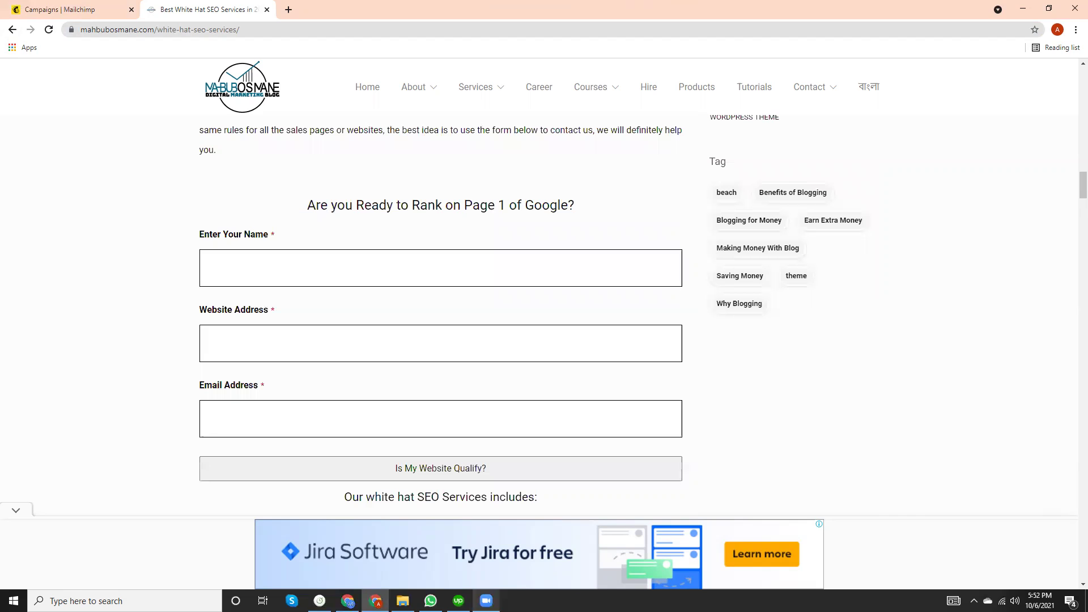
pyautogui.moveTo(458, 601)
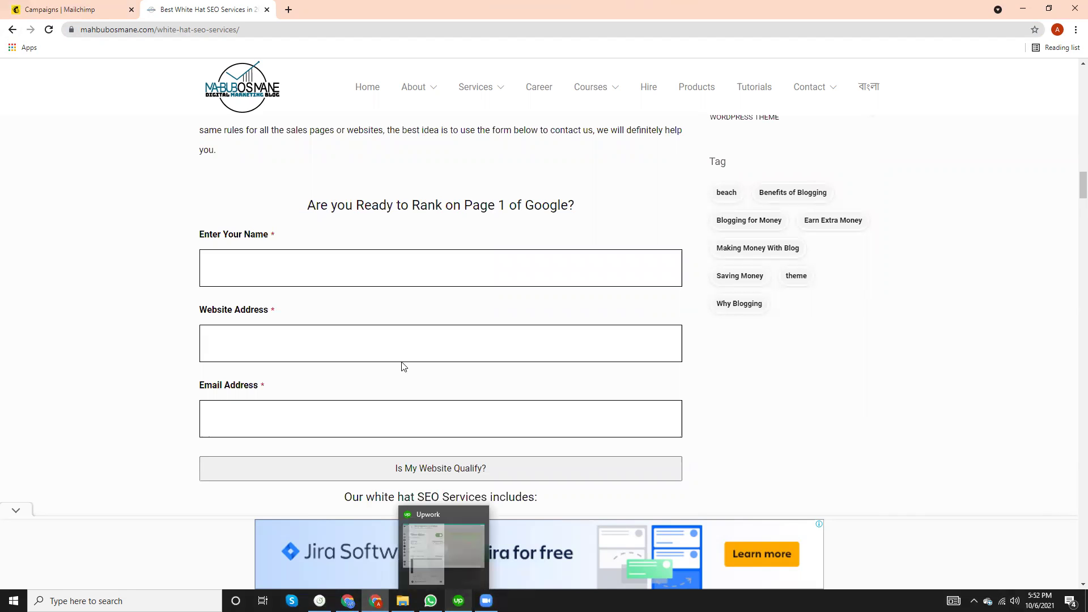
pyautogui.click(79, 7)
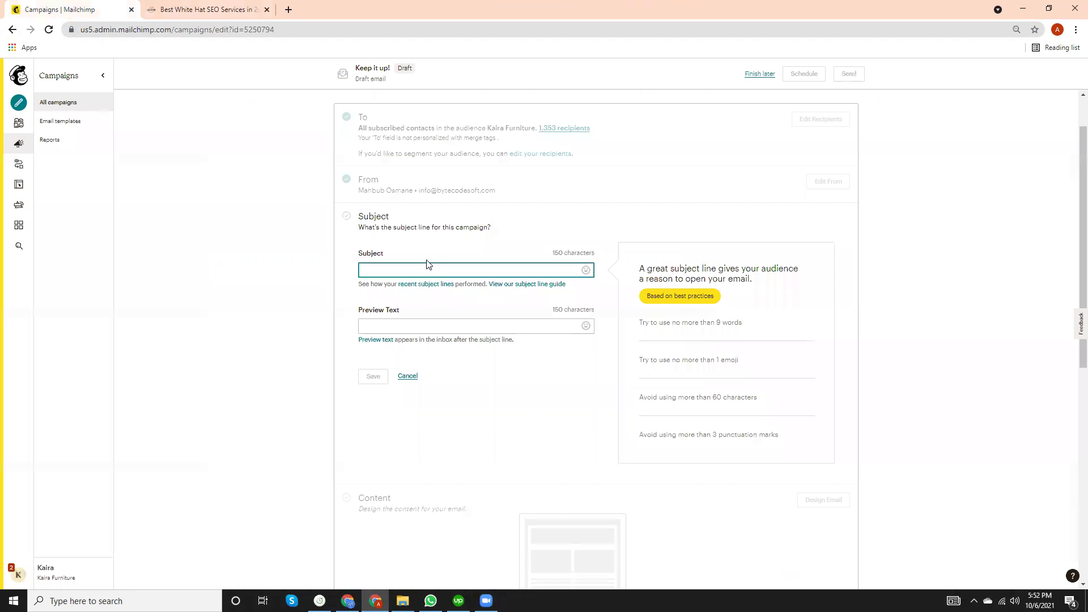
# Write the subject's first question about getting sales and organic traffic through White Hat SEO Services.
pyautogui.write('What')
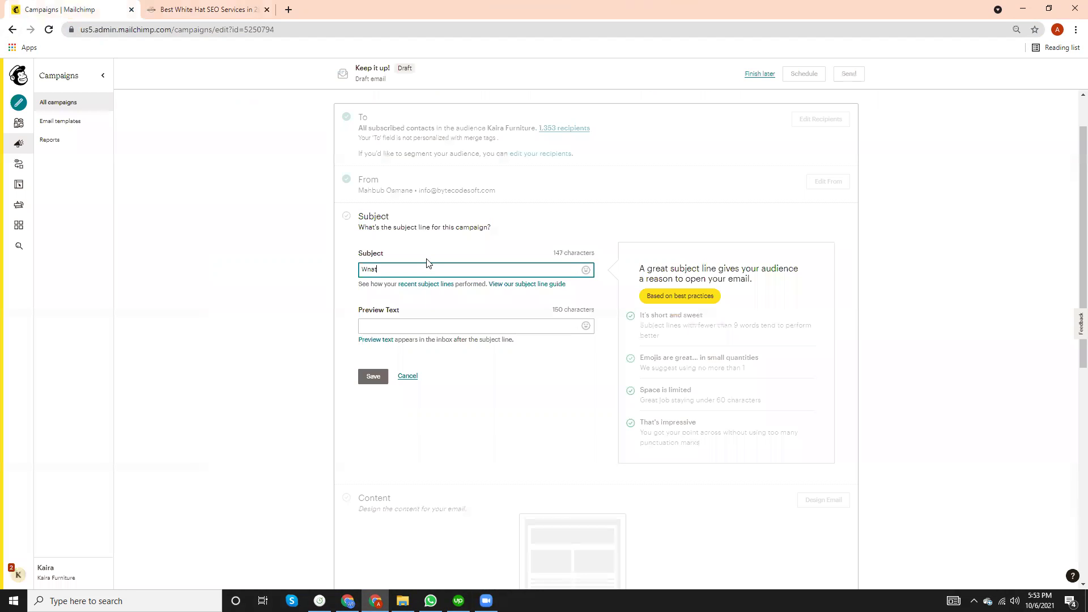
pyautogui.press('BackSpace')
pyautogui.press('BackSpace')
pyautogui.press('BackSpace')
pyautogui.press('BackSpace')
pyautogui.write('ant to get Sales ')
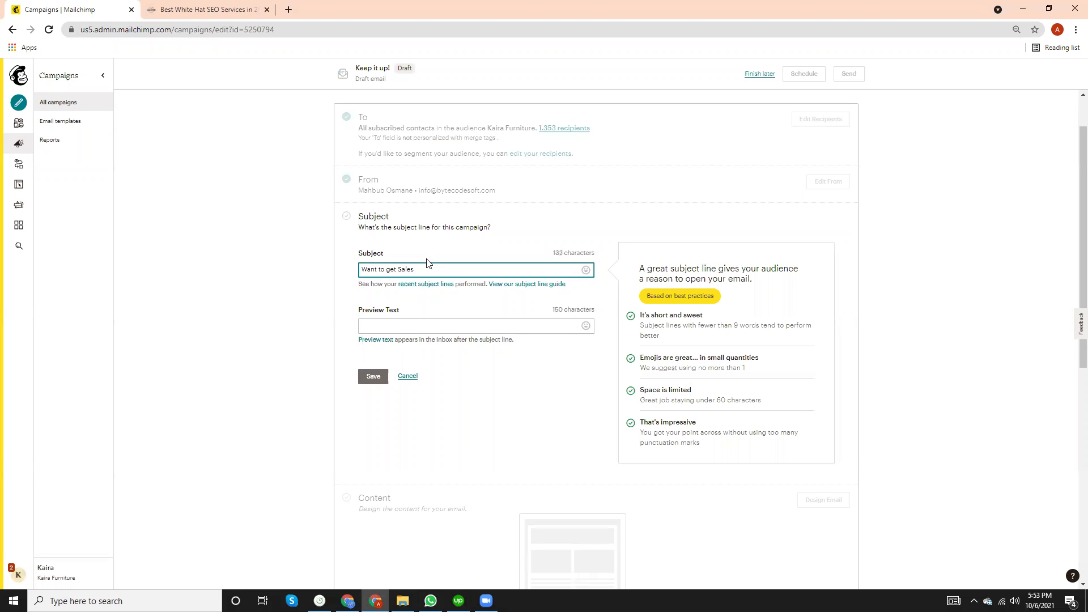
pyautogui.write('Through')
pyautogui.press('Left')
pyautogui.write('& RealOrganic Long Time')
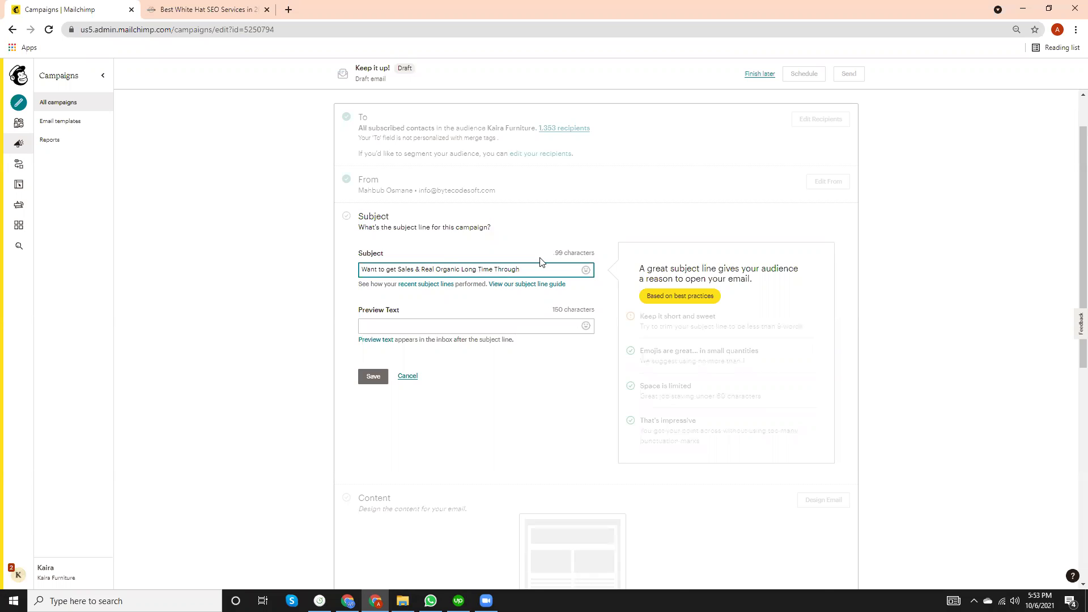
pyautogui.write(' Trusffic T')
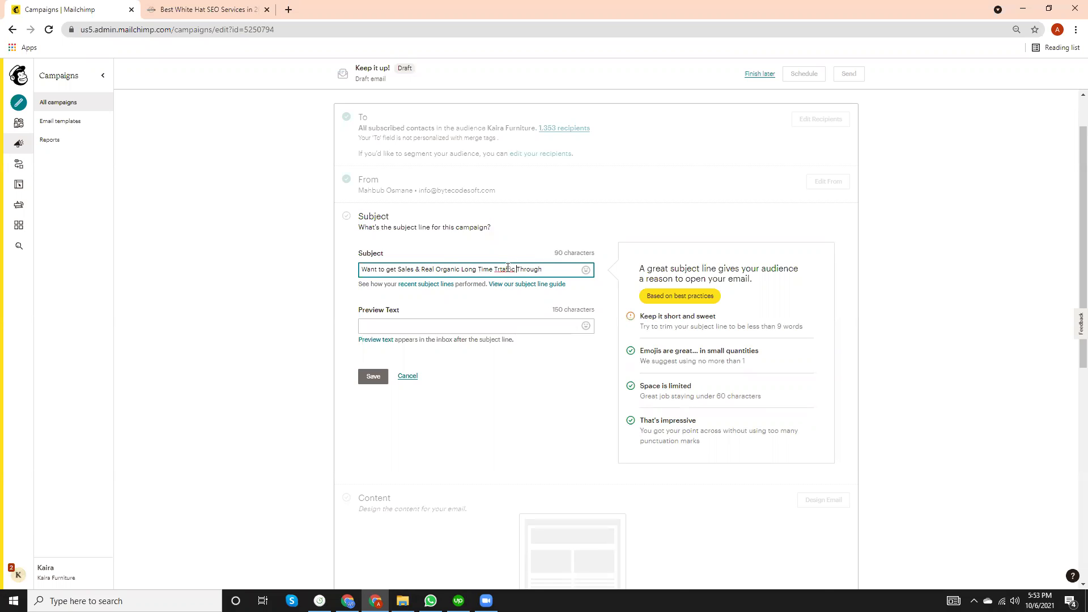
pyautogui.rightClick(507, 267)
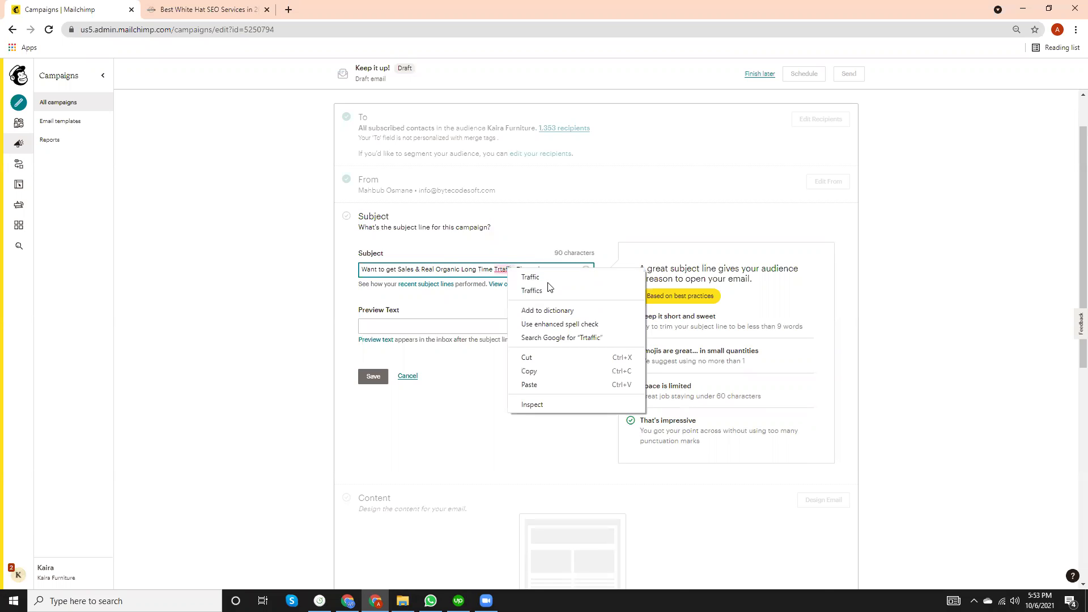
pyautogui.click(551, 276)
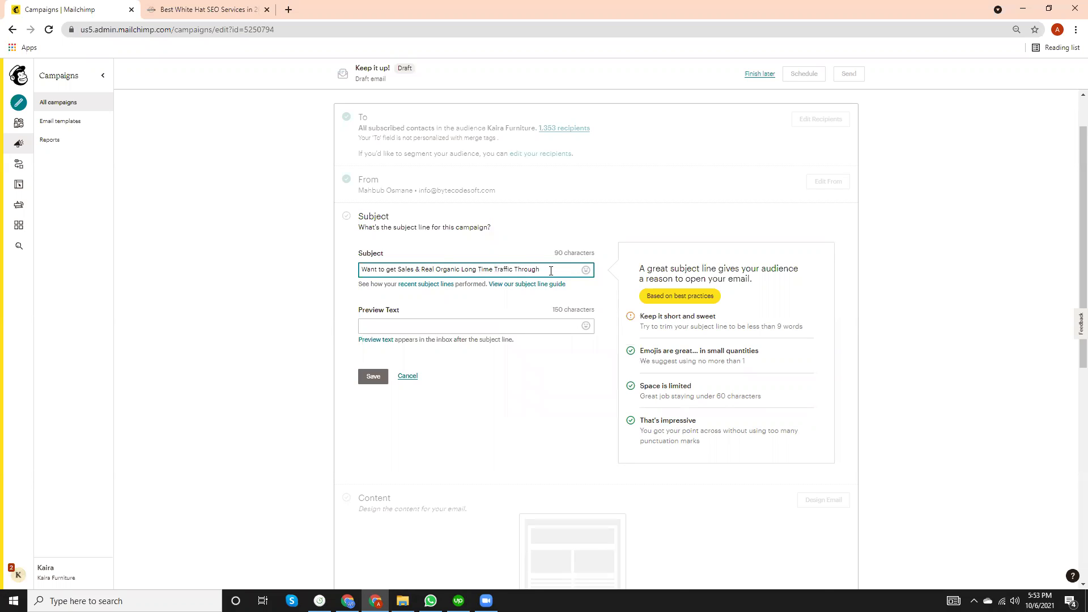
pyautogui.write('White H')
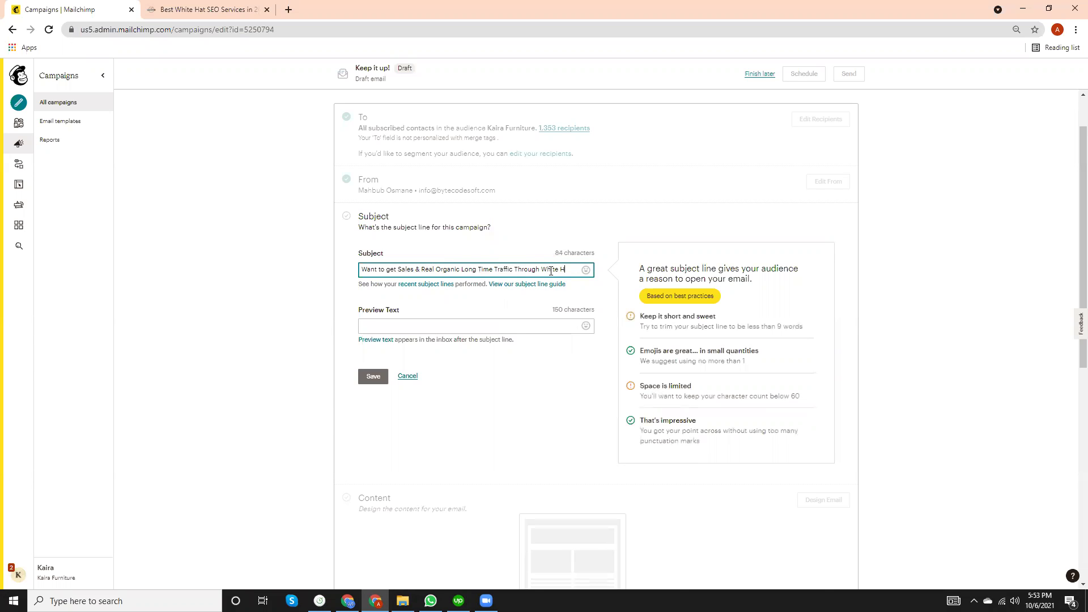
pyautogui.write('at SEO ')
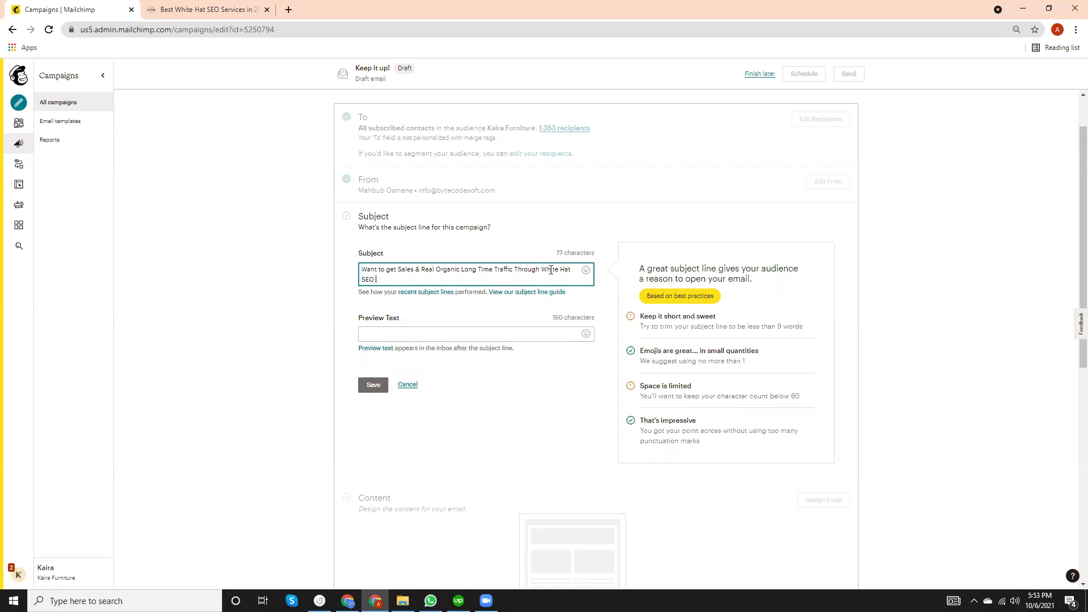
pyautogui.write('Services')
# Add a second question about ranking a Competitive Keyword, fix its spelling, and select the subject.
pyautogui.write('Or')
pyautogui.write(' Do')
pyautogui.write(' You')
pyautogui.write(' Wnat')
pyautogui.press('BackSpace')
pyautogui.press('BackSpace')
pyautogui.press('BackSpace')
pyautogui.press('BackSpace')
pyautogui.write('ant to Ran')
pyautogui.write('e')
pyautogui.write('compit')
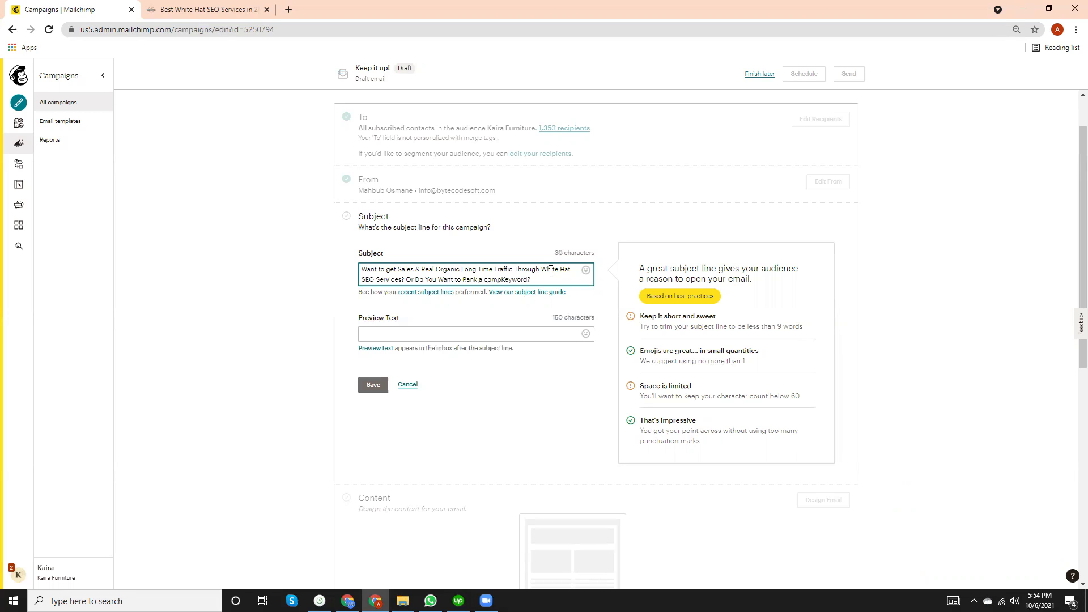
pyautogui.write('i')
pyautogui.write('ttive')
pyautogui.rightClick(498, 280)
pyautogui.click(541, 290)
pyautogui.click(489, 280)
pyautogui.press('BackSpace')
pyautogui.write('C')
pyautogui.tripleClick(408, 272)
pyautogui.hotkey('ctrl', 'c')
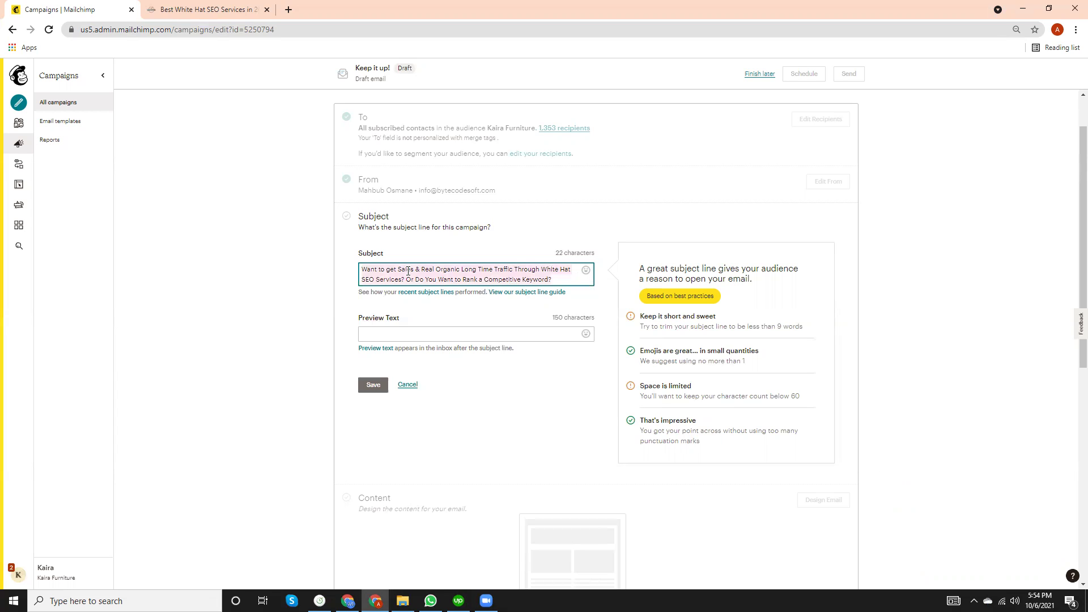
pyautogui.click(399, 335)
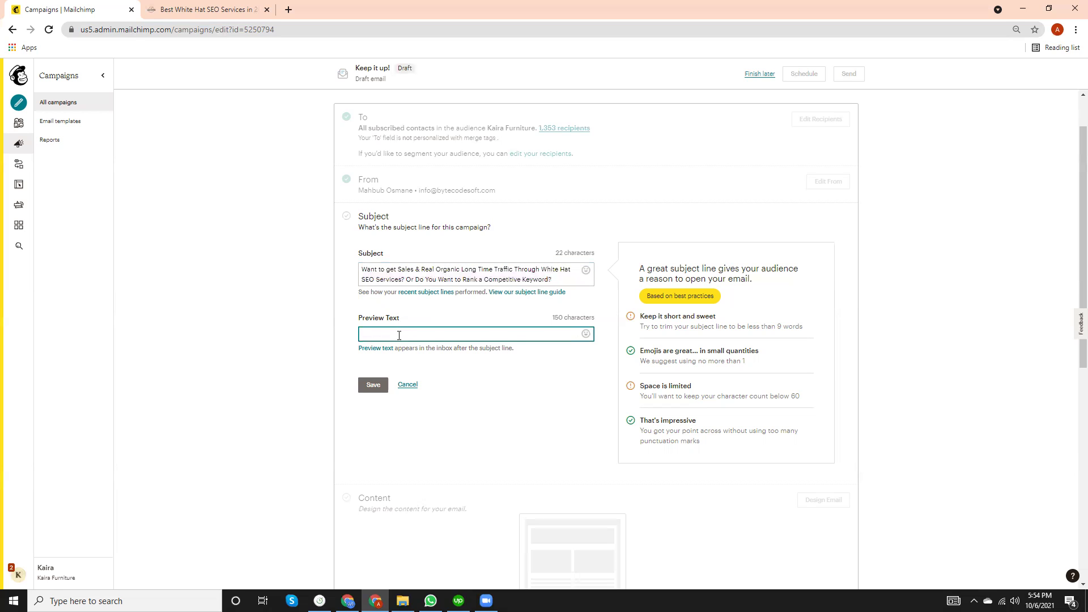
# Paste the subject line as the preview text and save both.
pyautogui.hotkey('ctrl', 'v')
pyautogui.scroll(-3, 471, 372)
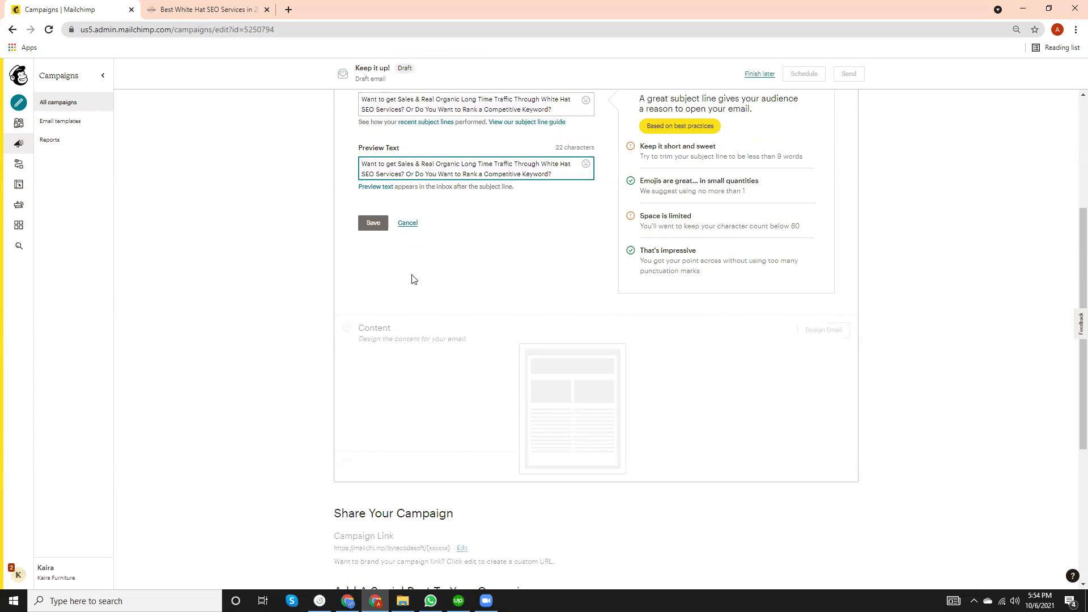
pyautogui.click(374, 222)
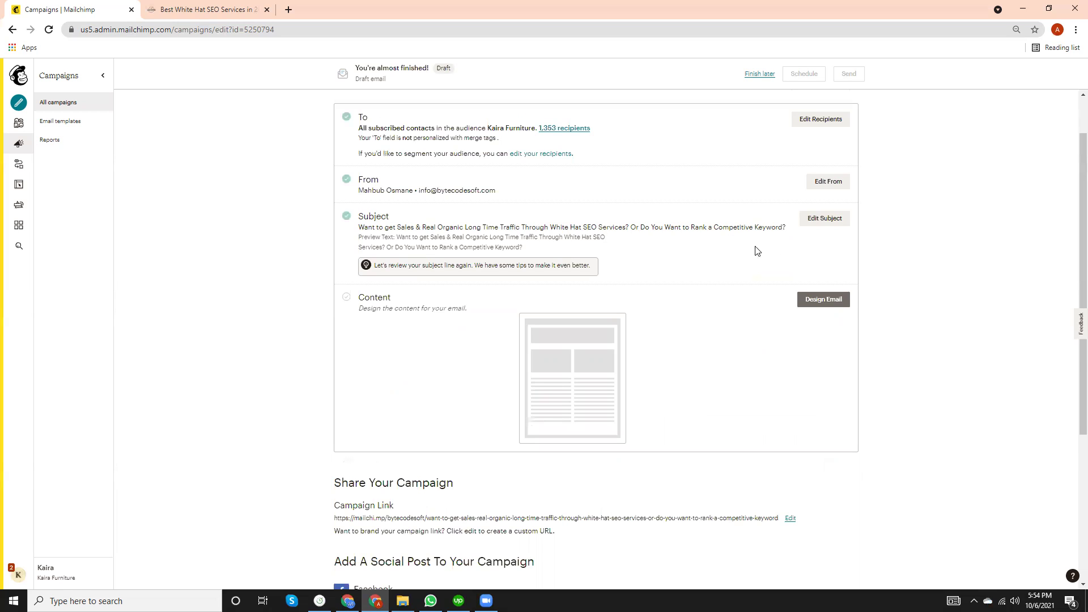
# Open the email designer, pick 1 Column, then go back and switch to Follow Up.
pyautogui.click(824, 301)
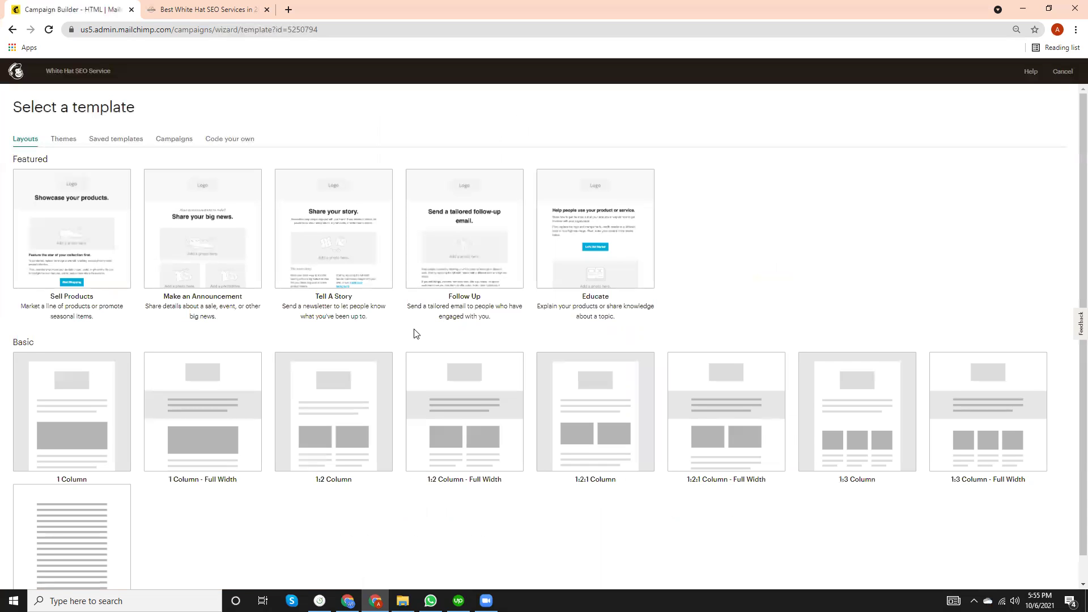
pyautogui.scroll(-1, 355, 394)
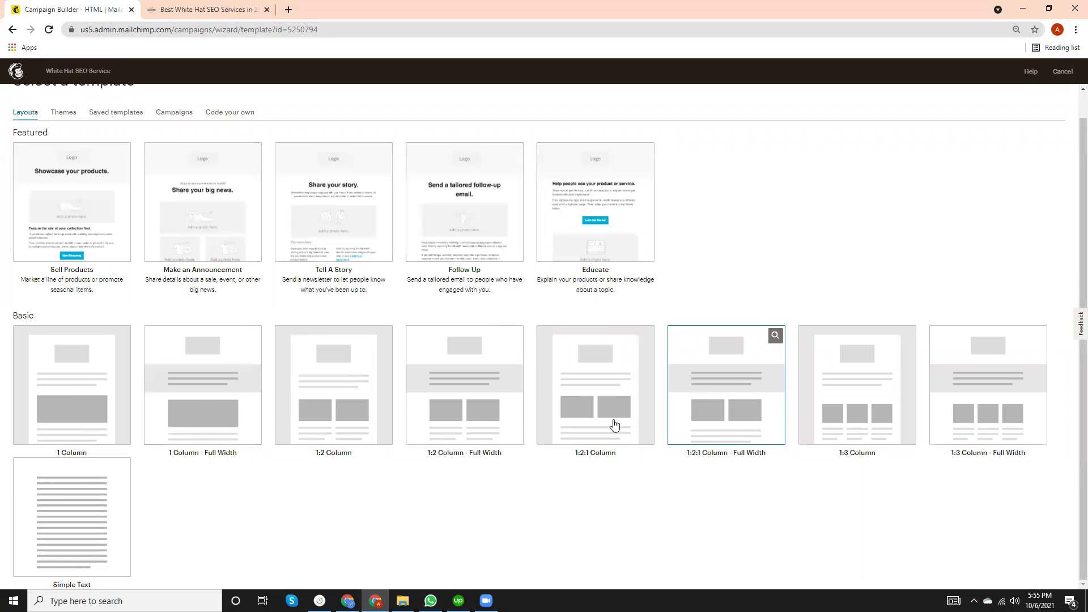
pyautogui.click(82, 392)
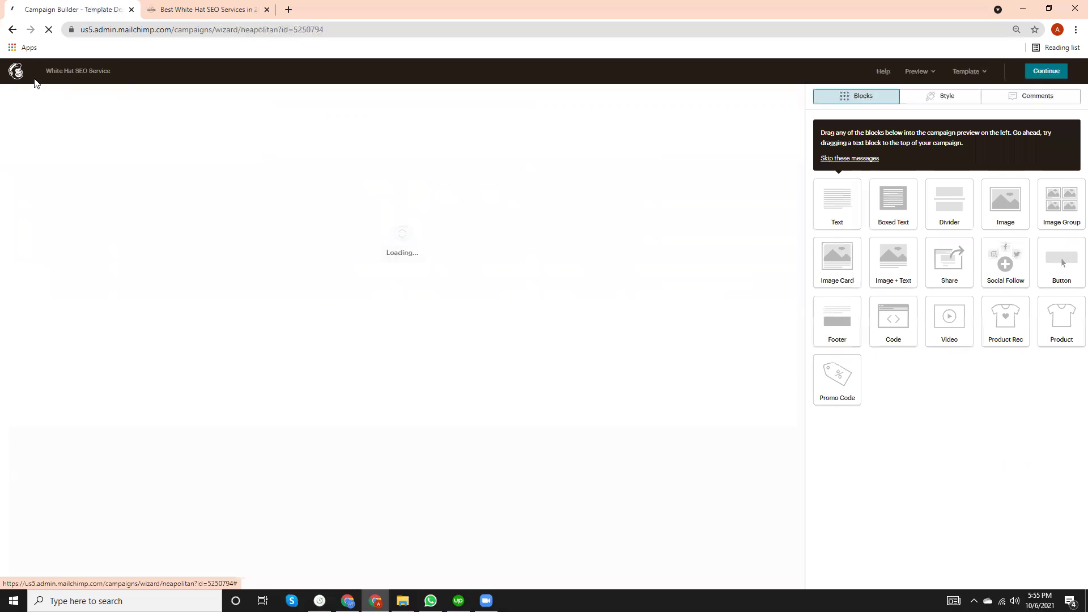
pyautogui.click(12, 30)
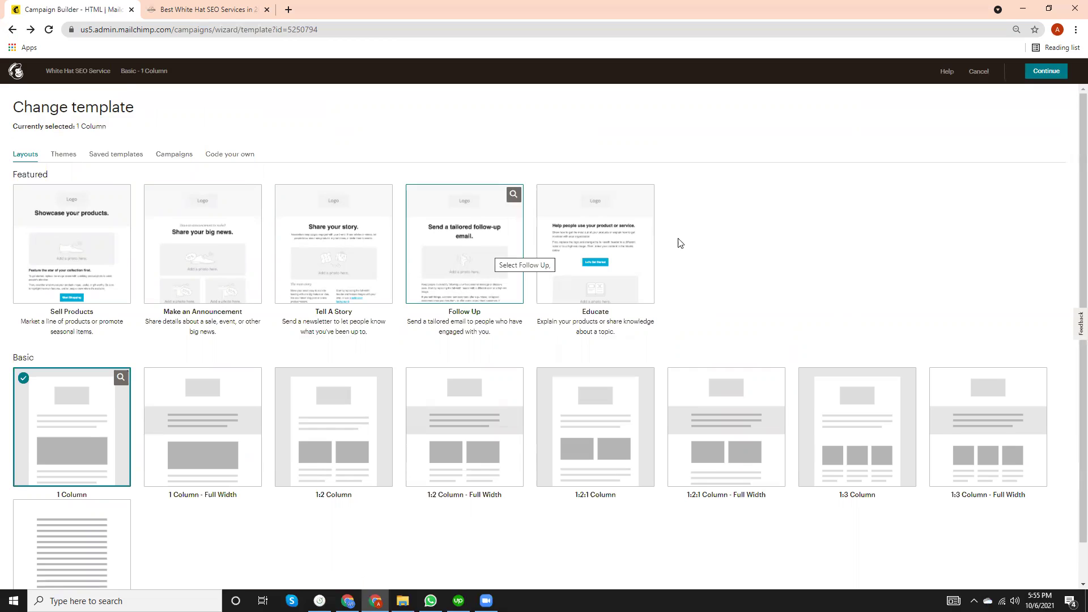
pyautogui.click(475, 261)
pyautogui.click(443, 383)
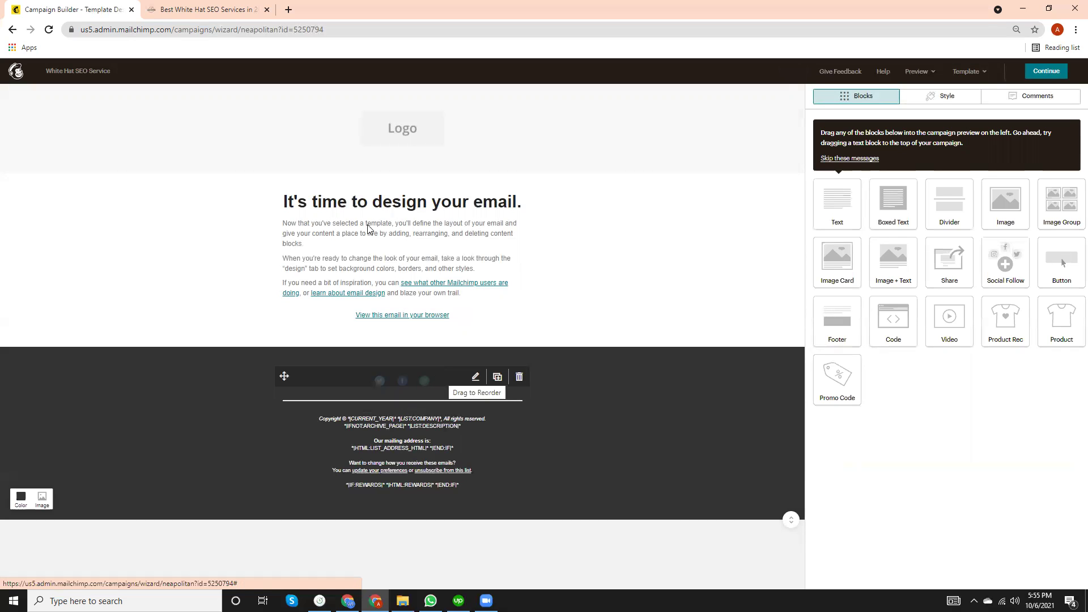
# Switch the email's layout to the Educate template.
pyautogui.click(12, 30)
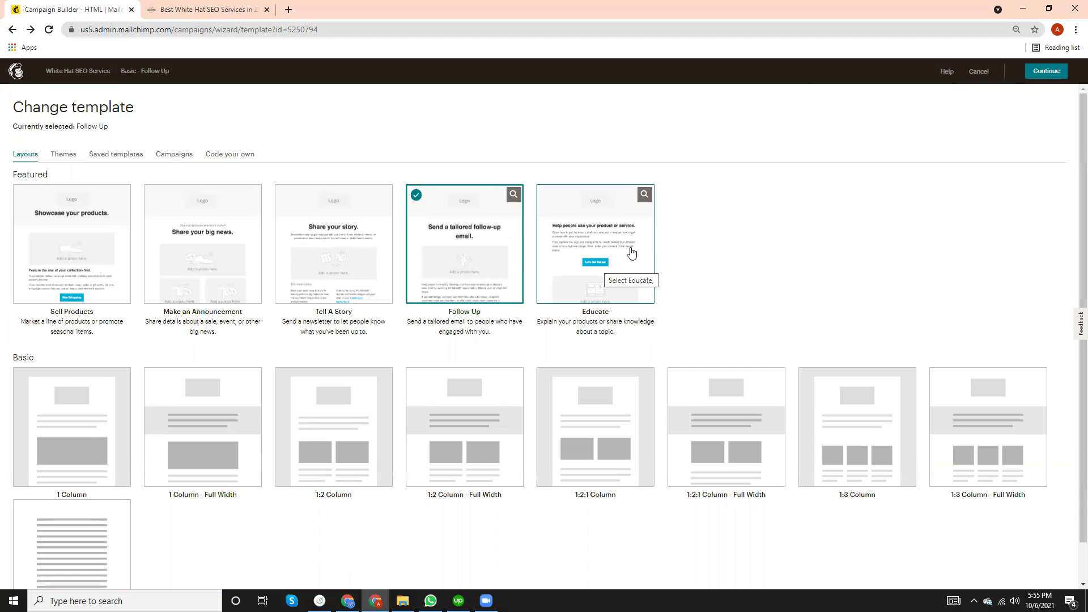
pyautogui.click(632, 252)
pyautogui.click(427, 381)
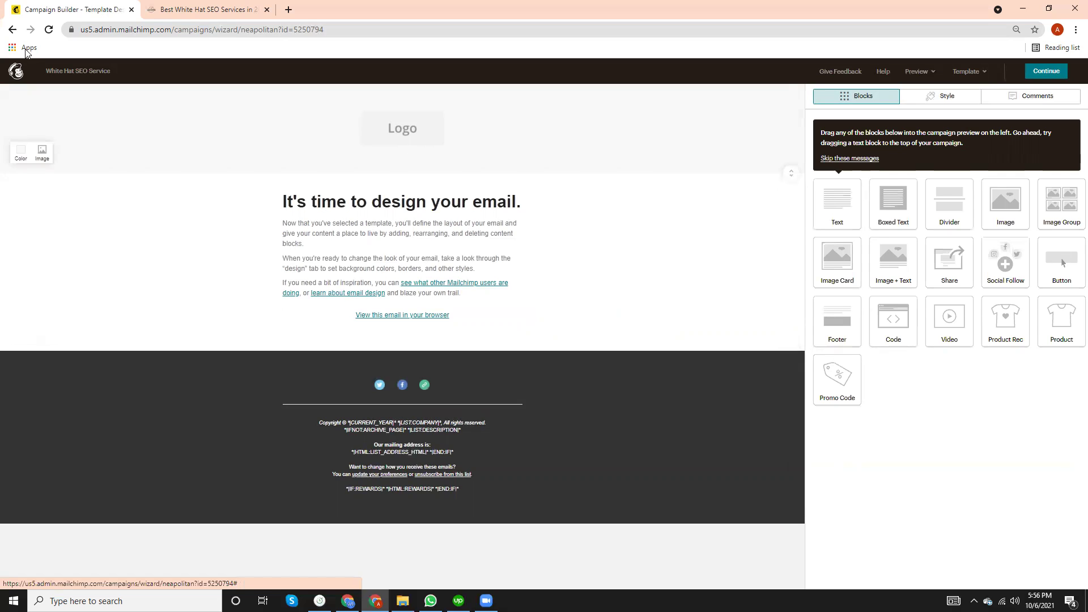
# Switch to the Make an Announcement template instead and select its placeholder logo.
pyautogui.click(12, 29)
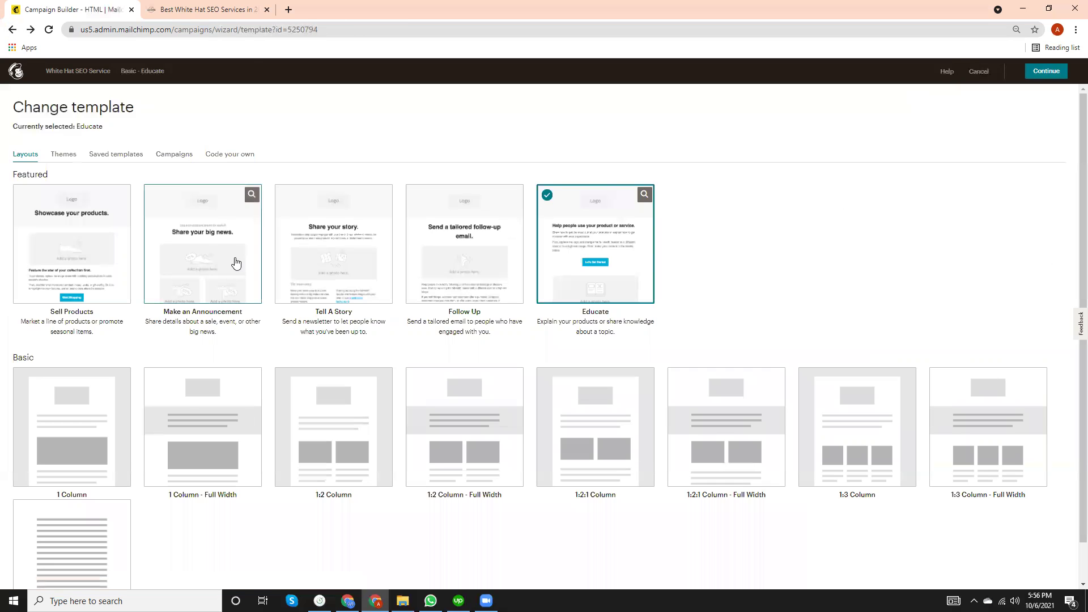
pyautogui.click(236, 263)
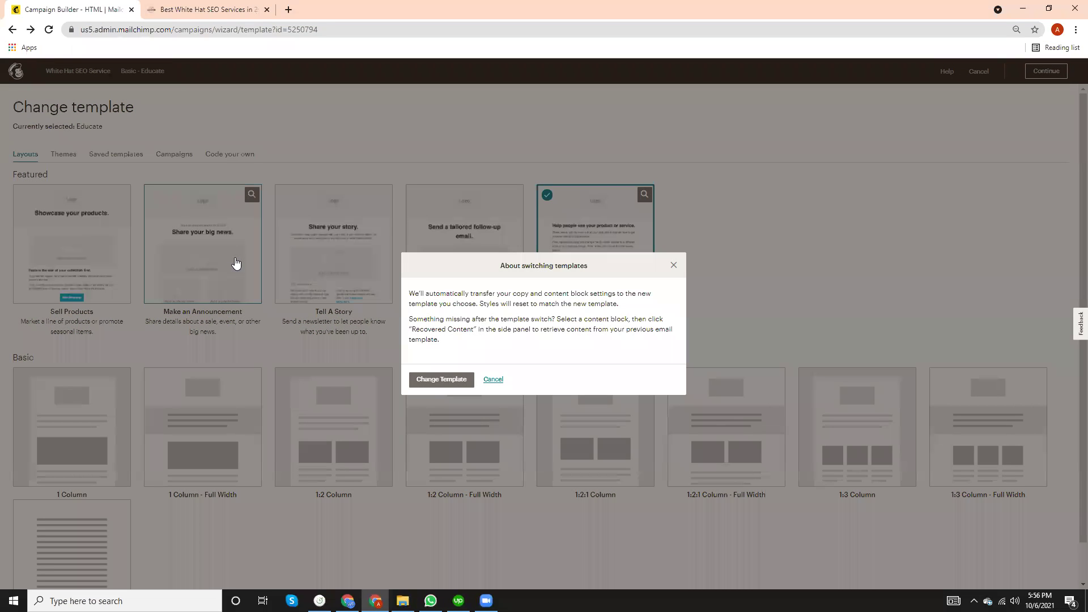
pyautogui.click(429, 382)
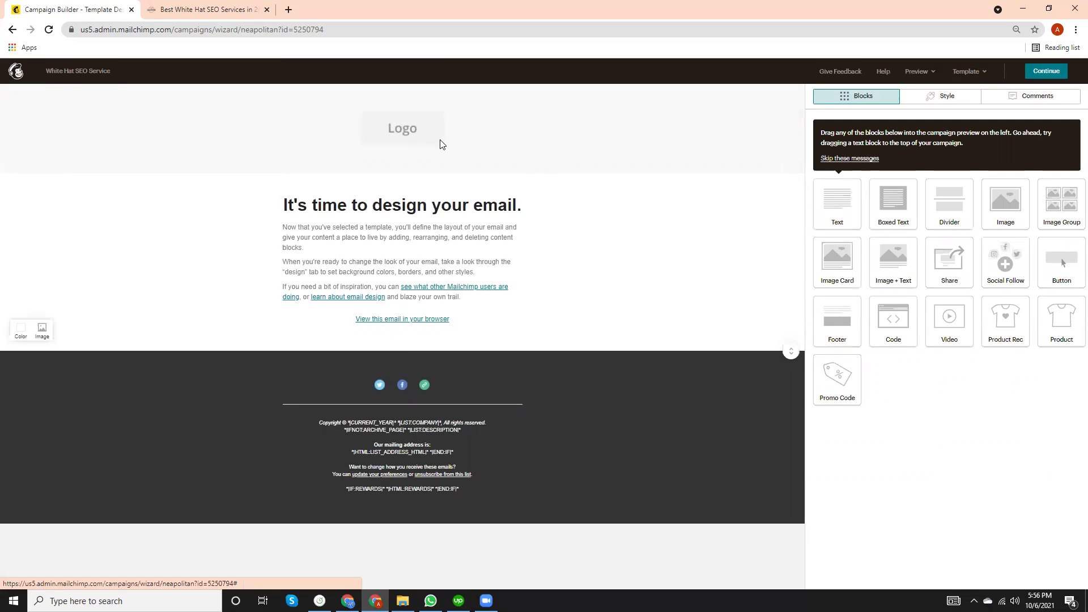
pyautogui.click(398, 140)
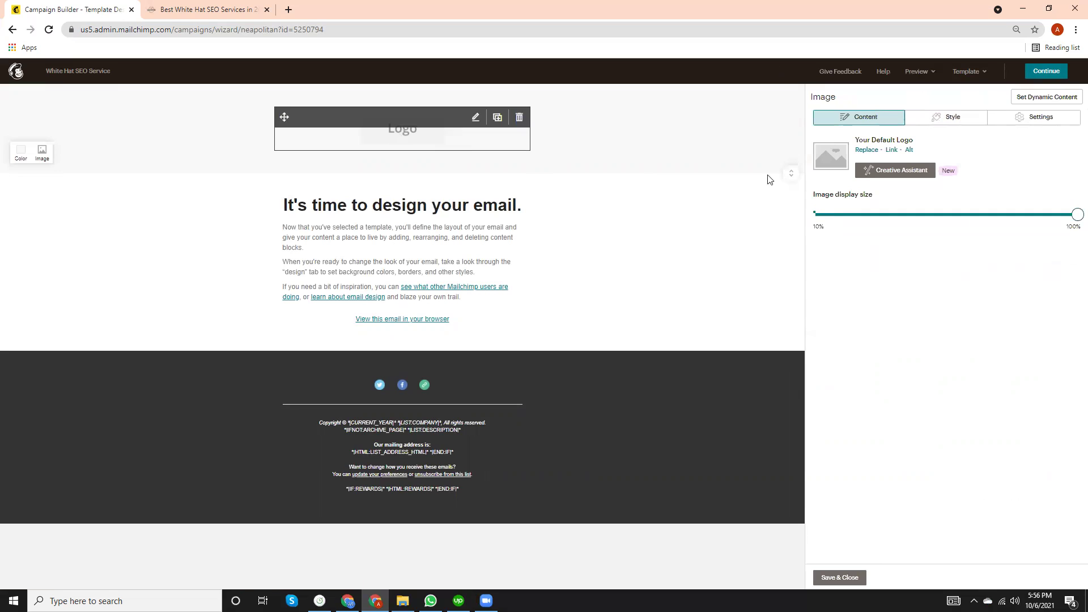
# Replace the logo image, creating a new image folder named SEO and opening it.
pyautogui.click(865, 151)
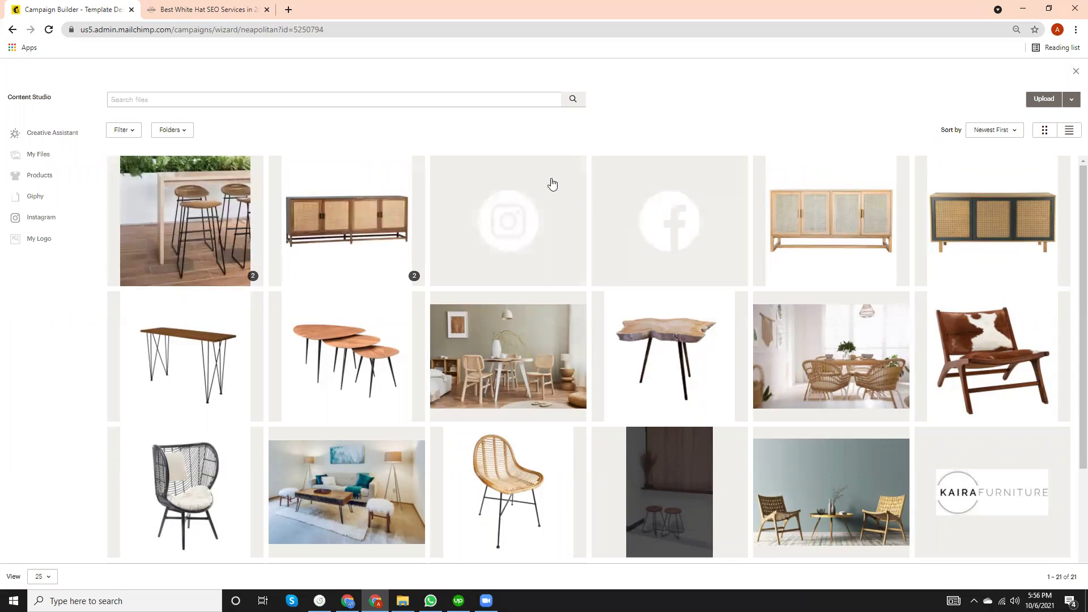
pyautogui.click(175, 132)
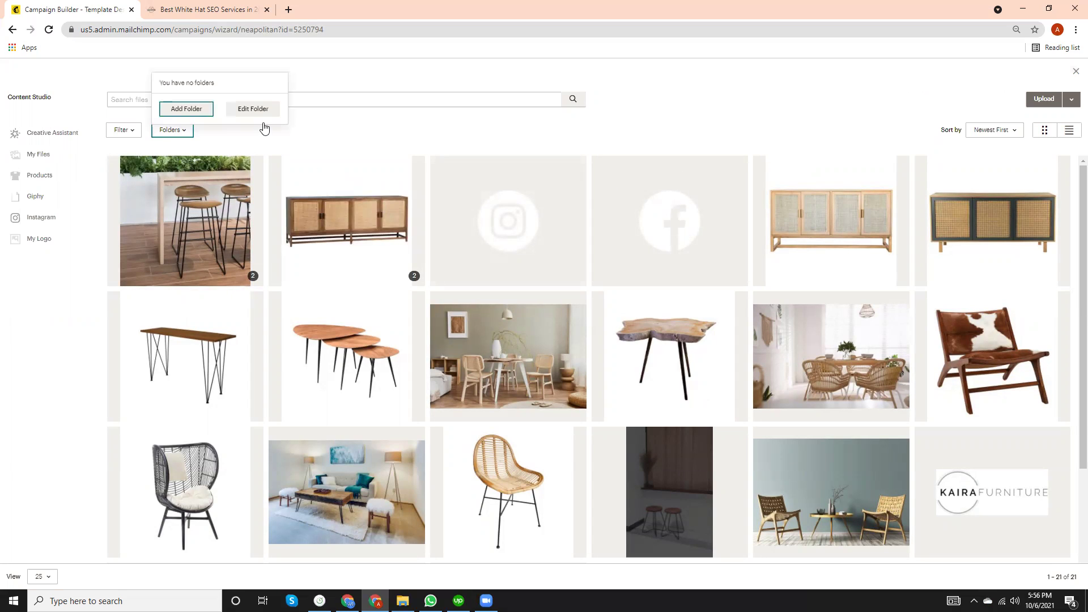
pyautogui.click(182, 108)
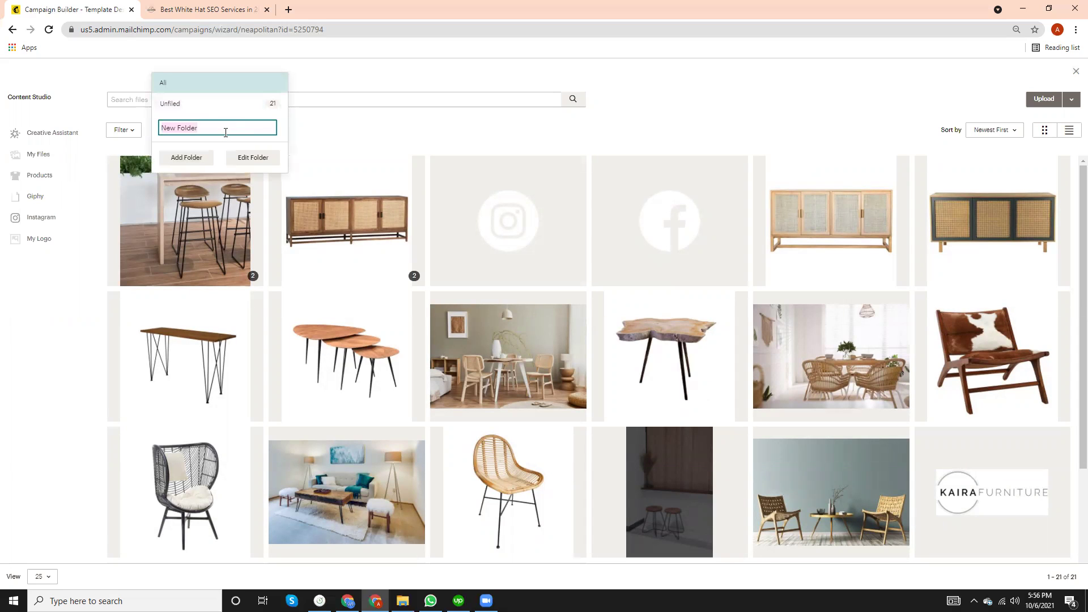
pyautogui.write('SEO')
pyautogui.click(186, 158)
pyautogui.click(195, 154)
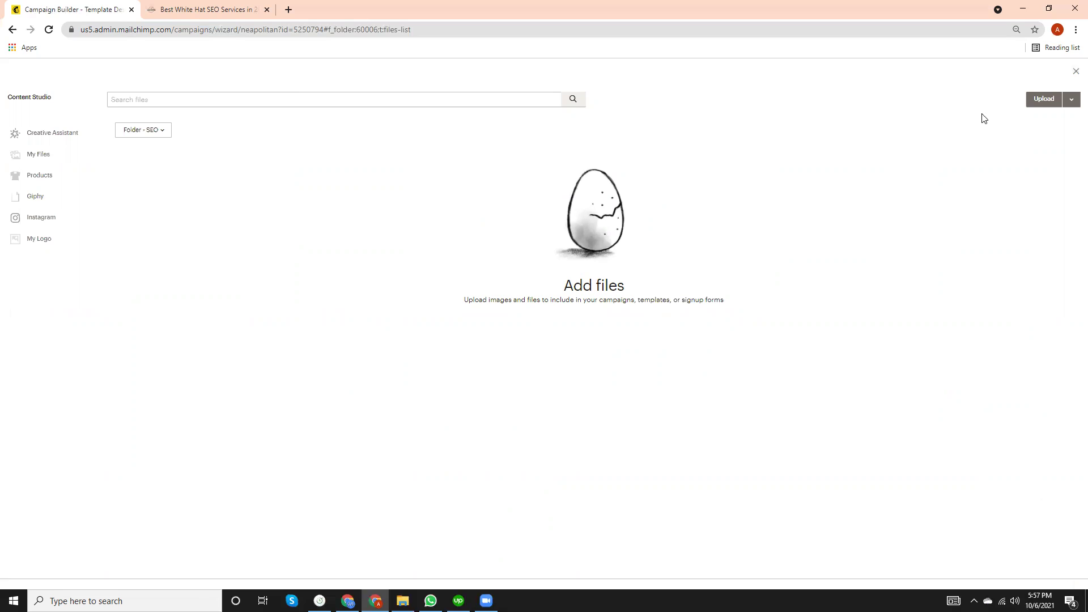
# Upload 'MahbubOsmane.com Logo.png' from the website folder on D: as the header logo.
pyautogui.click(1045, 100)
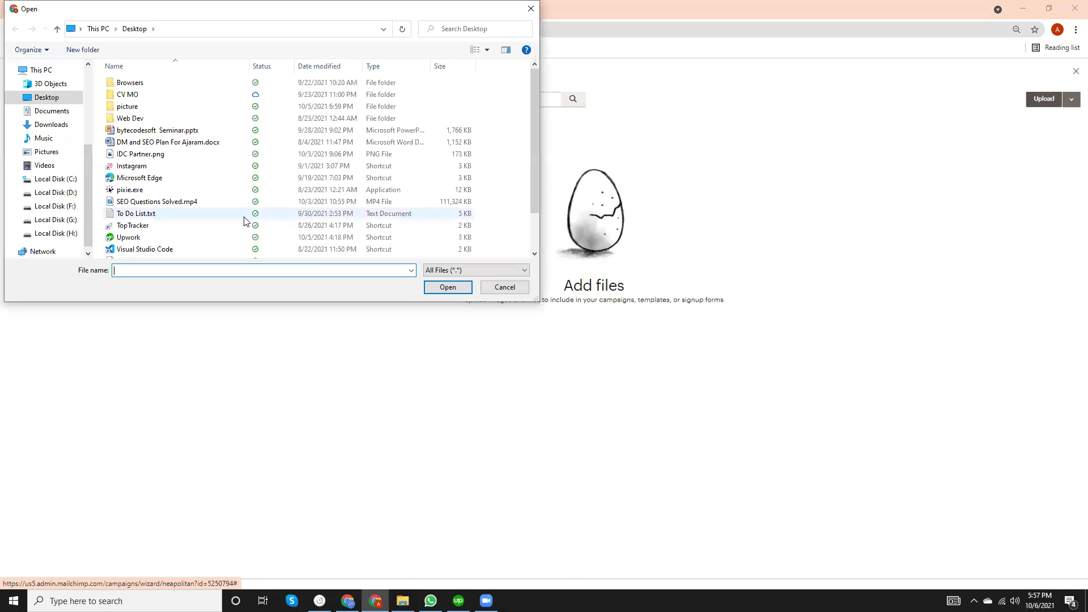
pyautogui.click(64, 194)
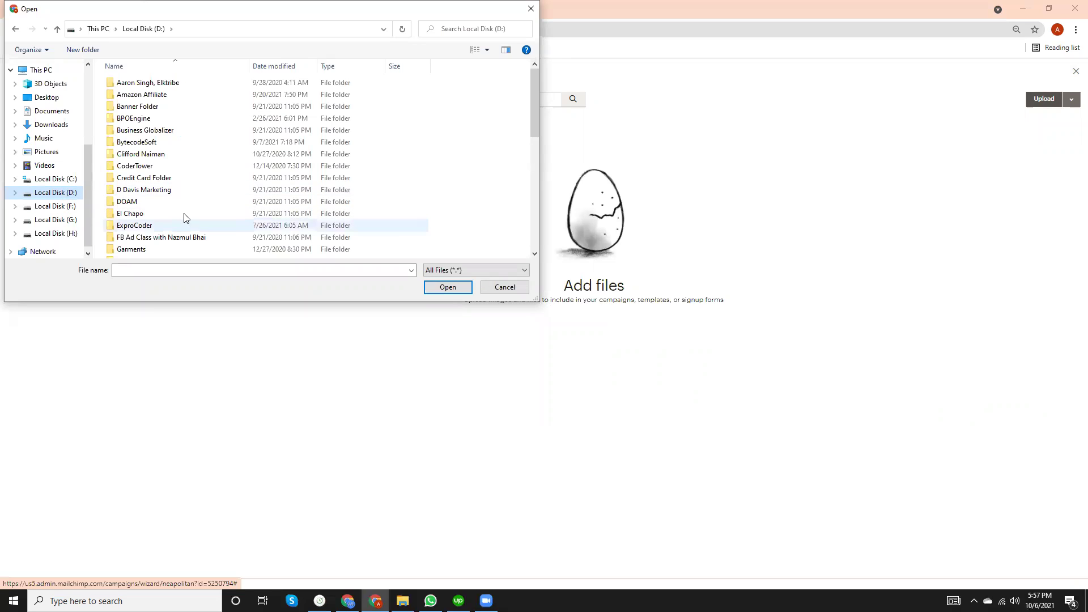
pyautogui.scroll(-4, 184, 218)
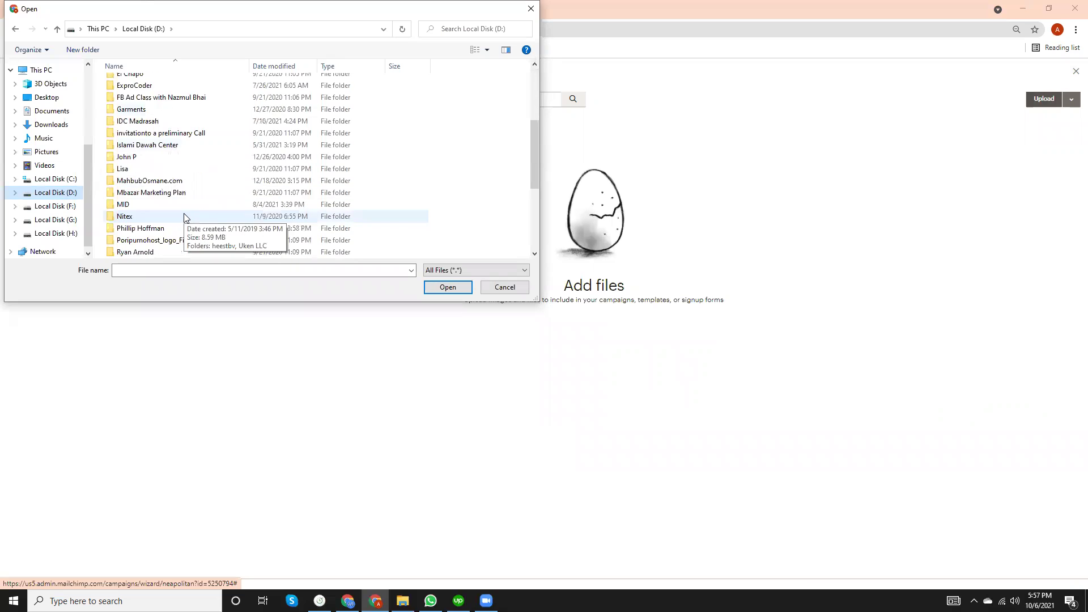
pyautogui.doubleClick(160, 181)
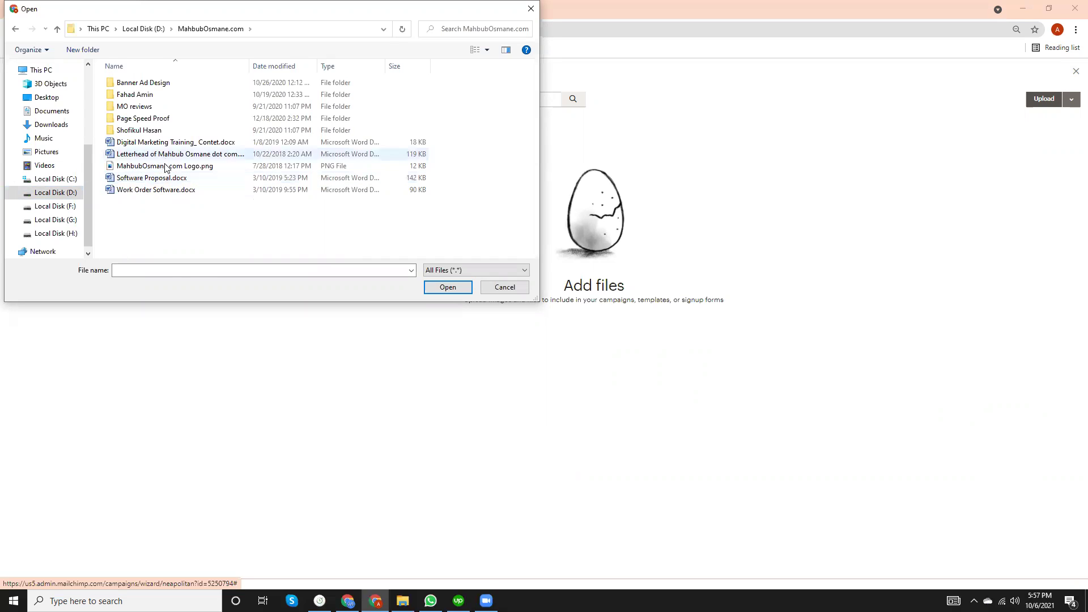
pyautogui.click(181, 166)
pyautogui.click(447, 288)
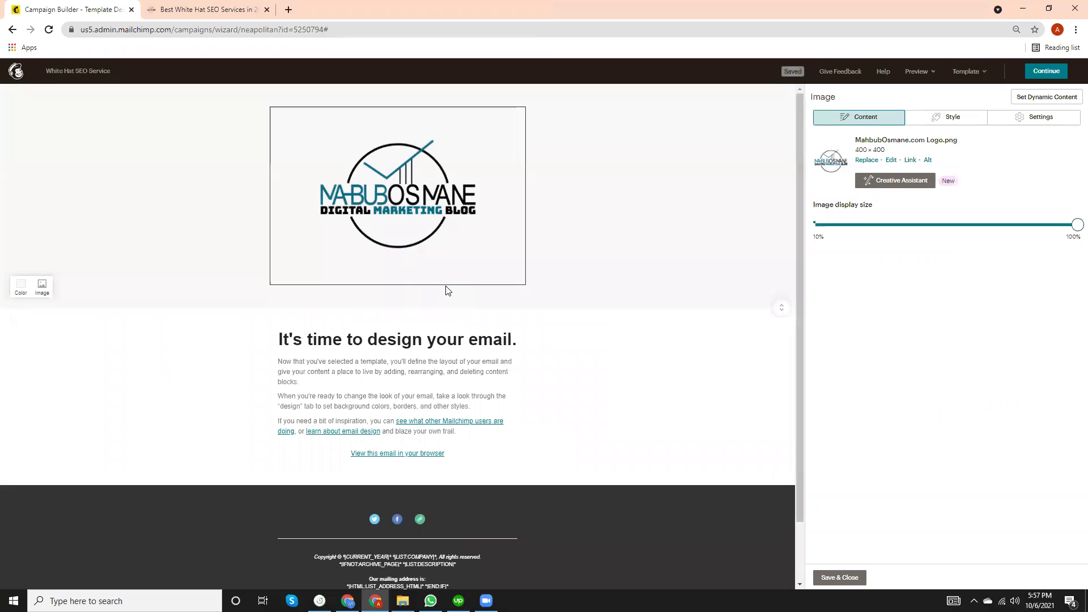
pyautogui.moveTo(445, 287)
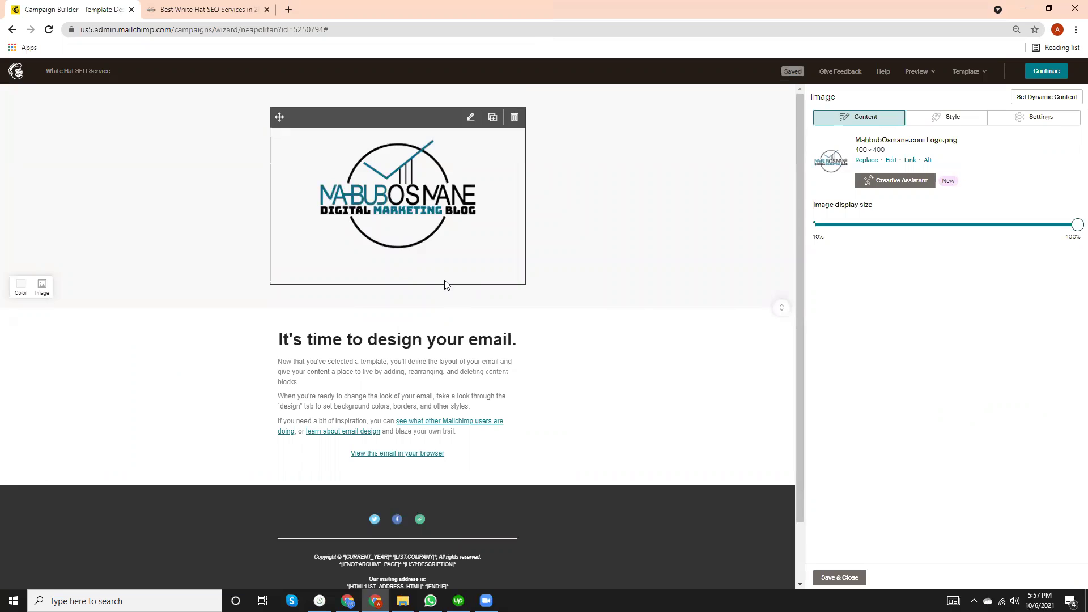
pyautogui.scroll(-1, 439, 322)
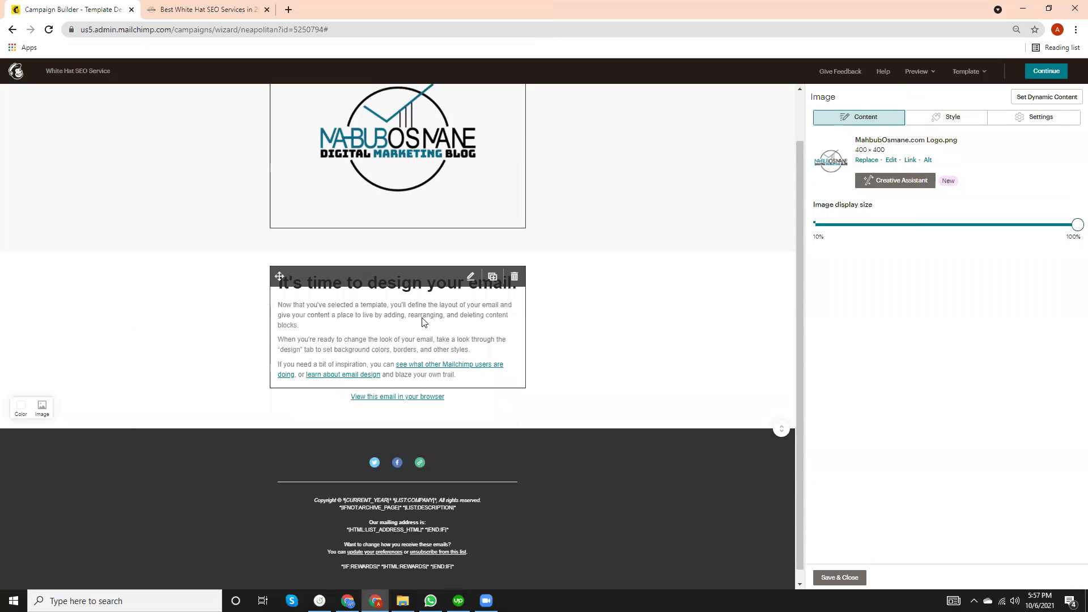
pyautogui.click(422, 321)
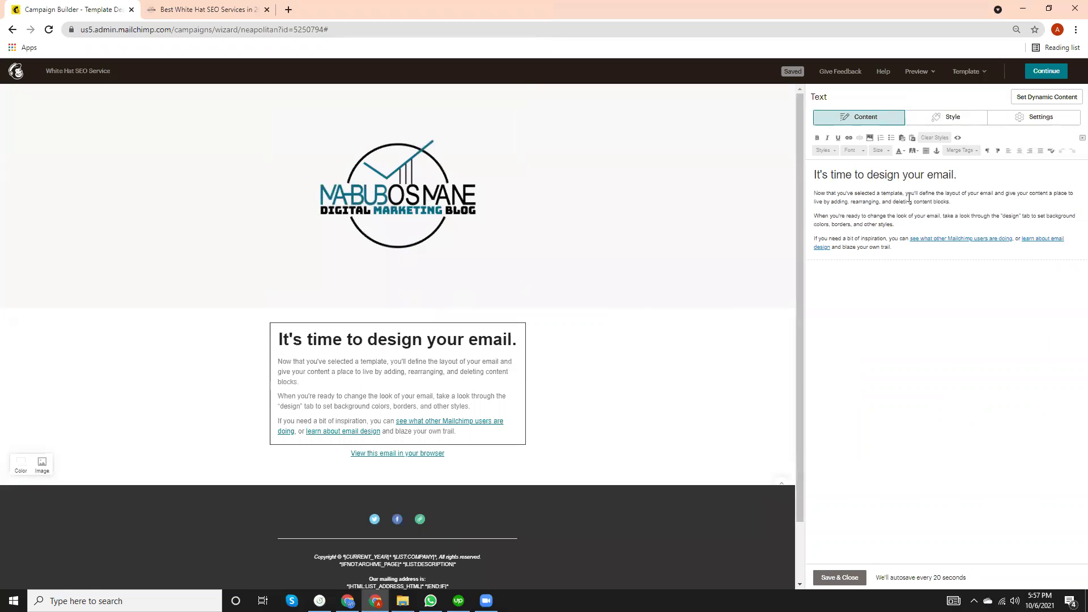
# Search Google in a new tab for 'seo services email template'.
pyautogui.click(209, 6)
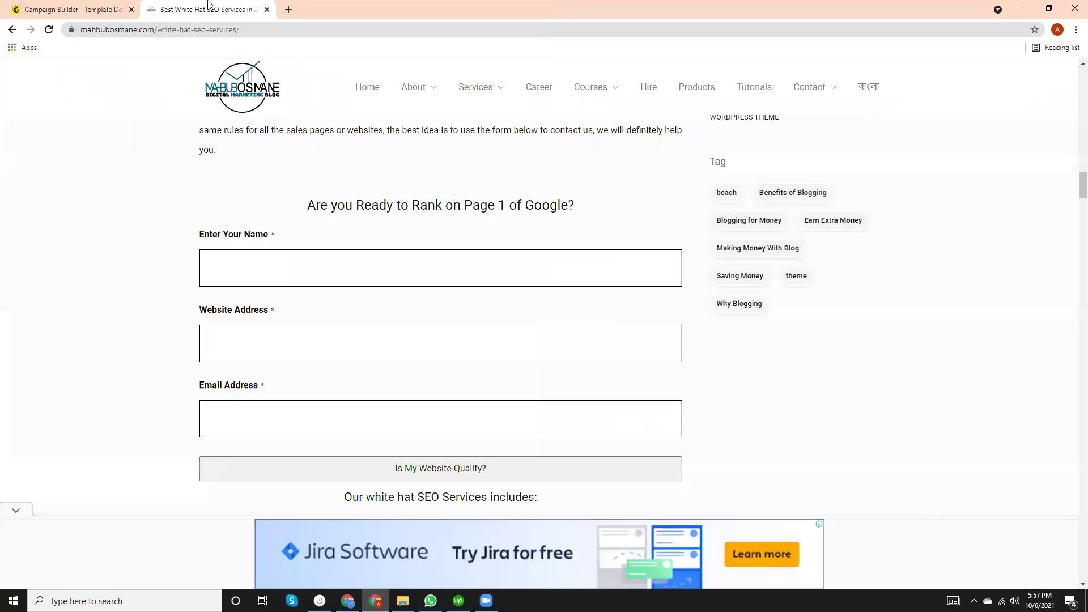
pyautogui.click(288, 10)
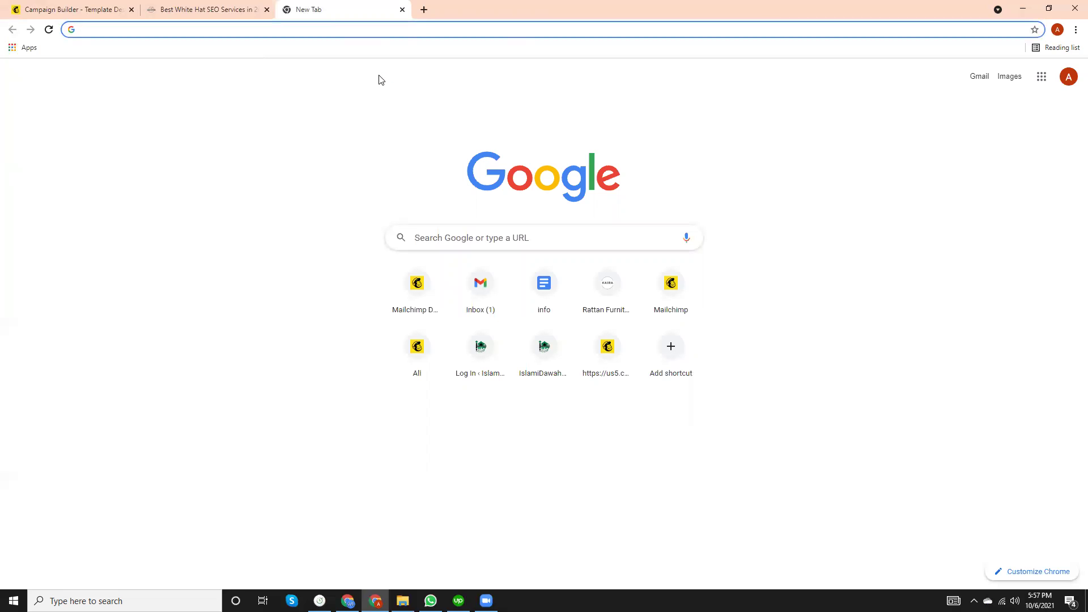
pyautogui.write('S')
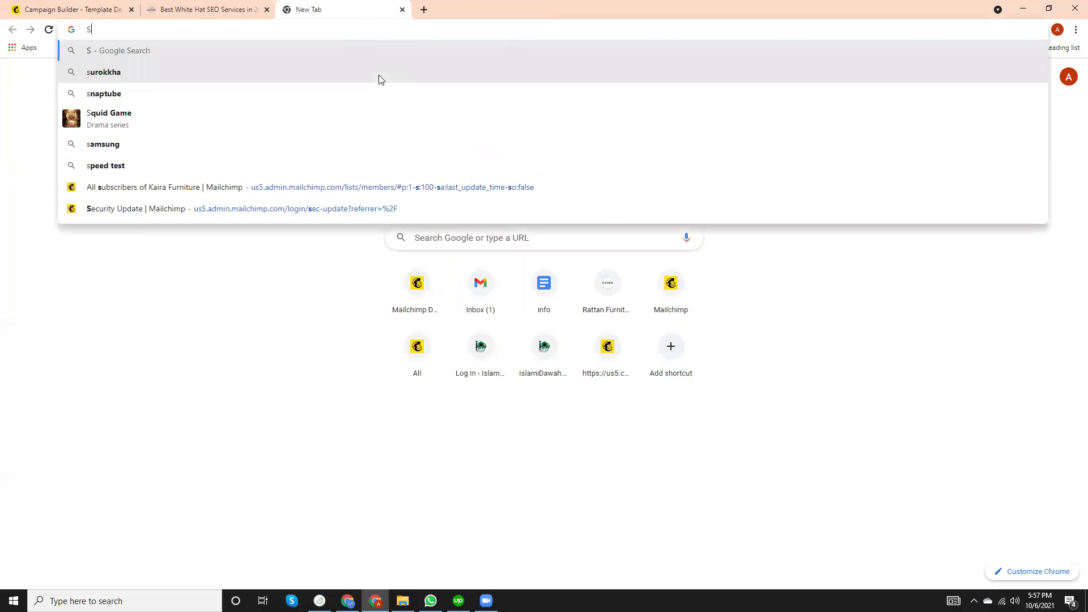
pyautogui.write('EO SERVIce')
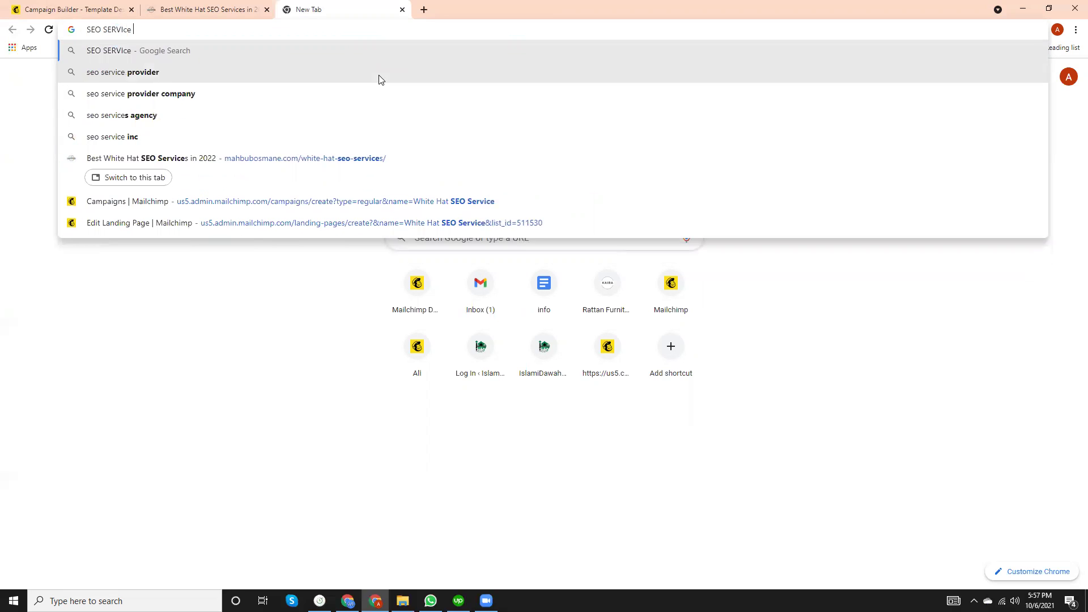
pyautogui.press('BackSpace')
pyautogui.press('BackSpace')
pyautogui.press('BackSpace')
pyautogui.press('BackSpace')
pyautogui.press('BackSpace')
pyautogui.press('BackSpace')
pyautogui.press('BackSpace')
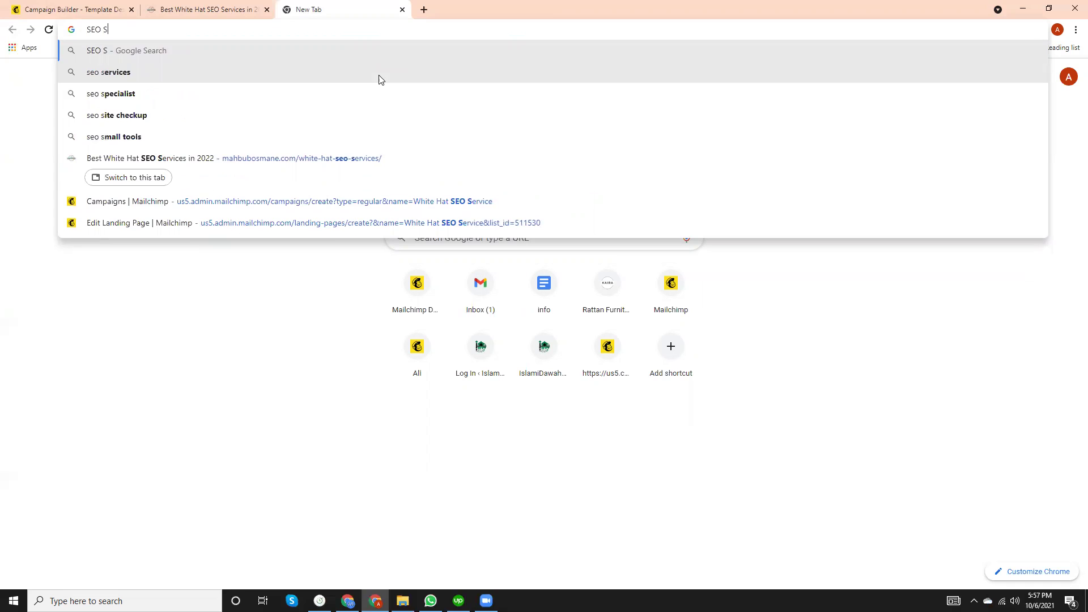
pyautogui.write('Servic')
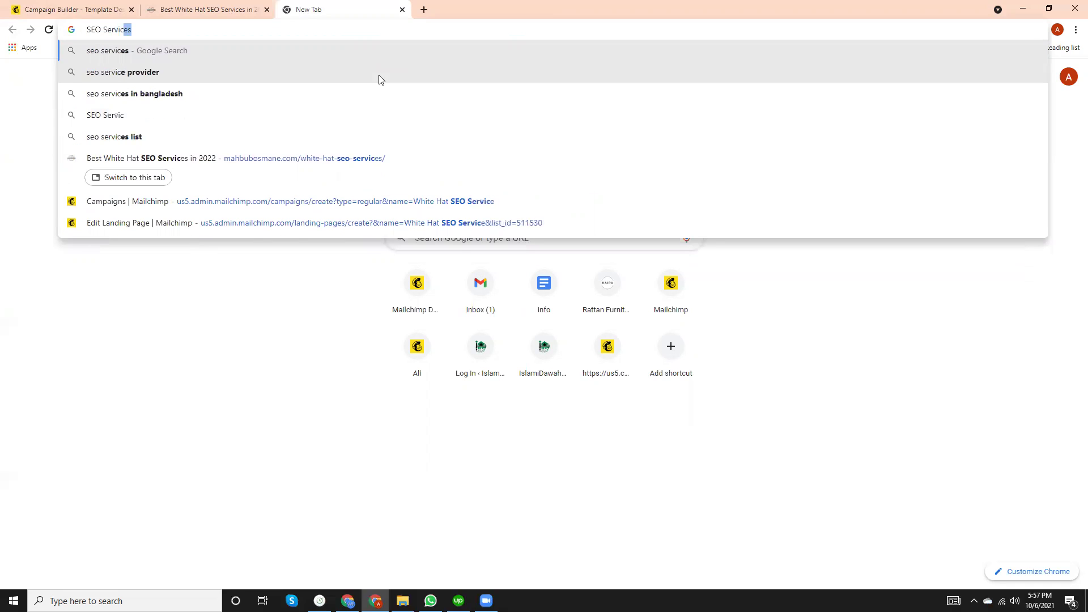
pyautogui.write('es')
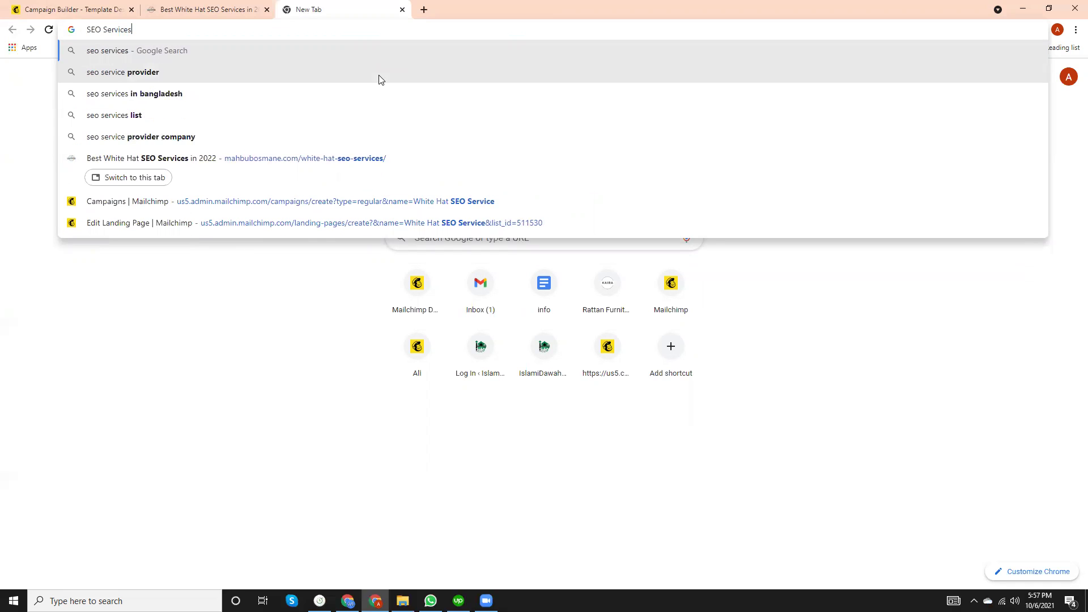
pyautogui.write(' Email')
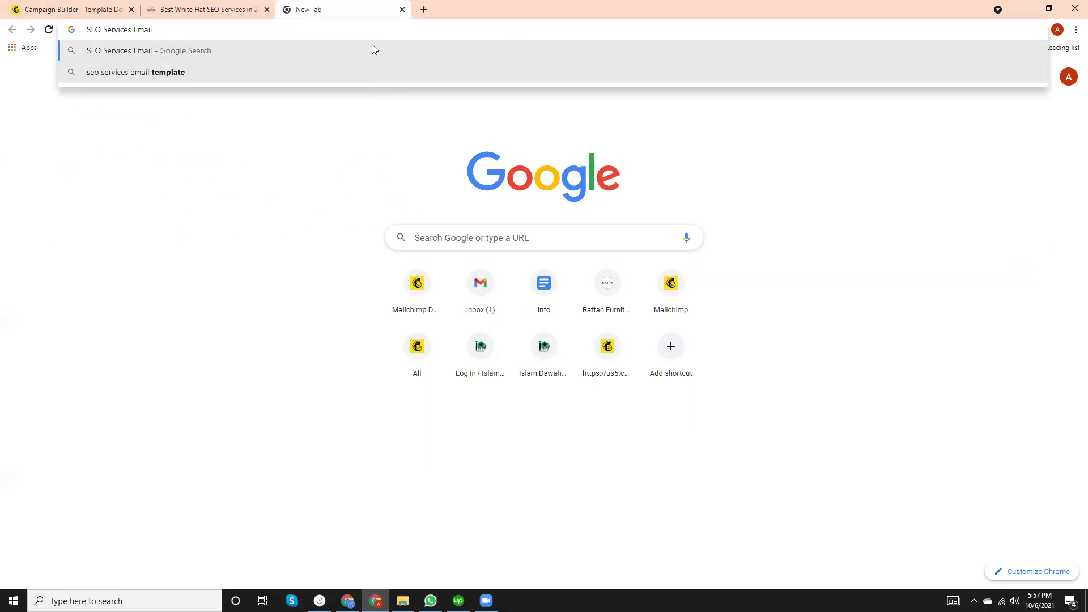
pyautogui.click(138, 72)
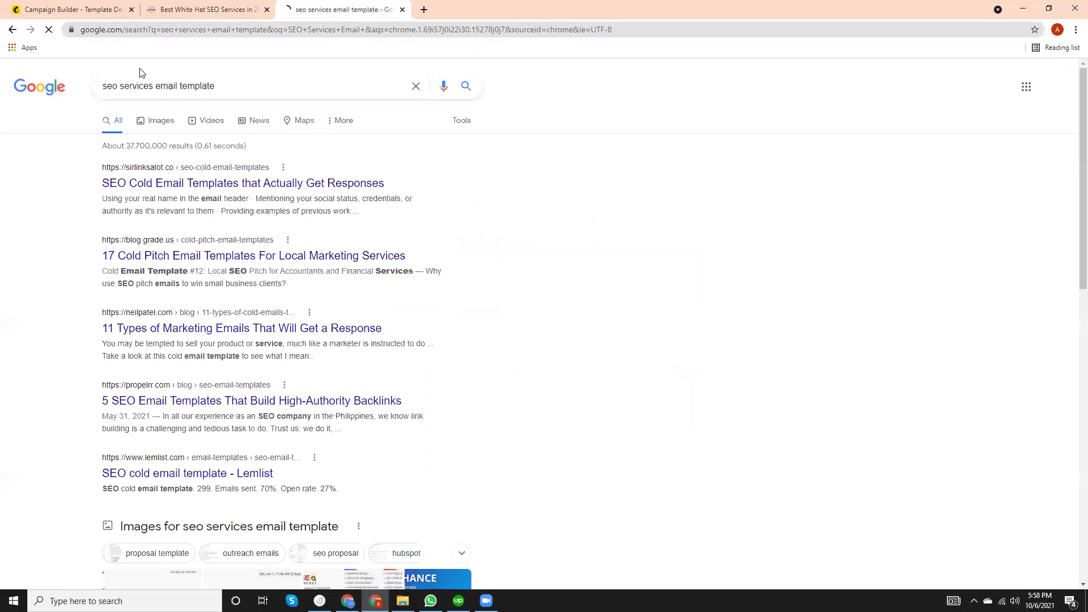
# Open the sirlinksalot, grade.us and neilpatel results each in a new tab.
pyautogui.rightClick(221, 191)
pyautogui.click(255, 198)
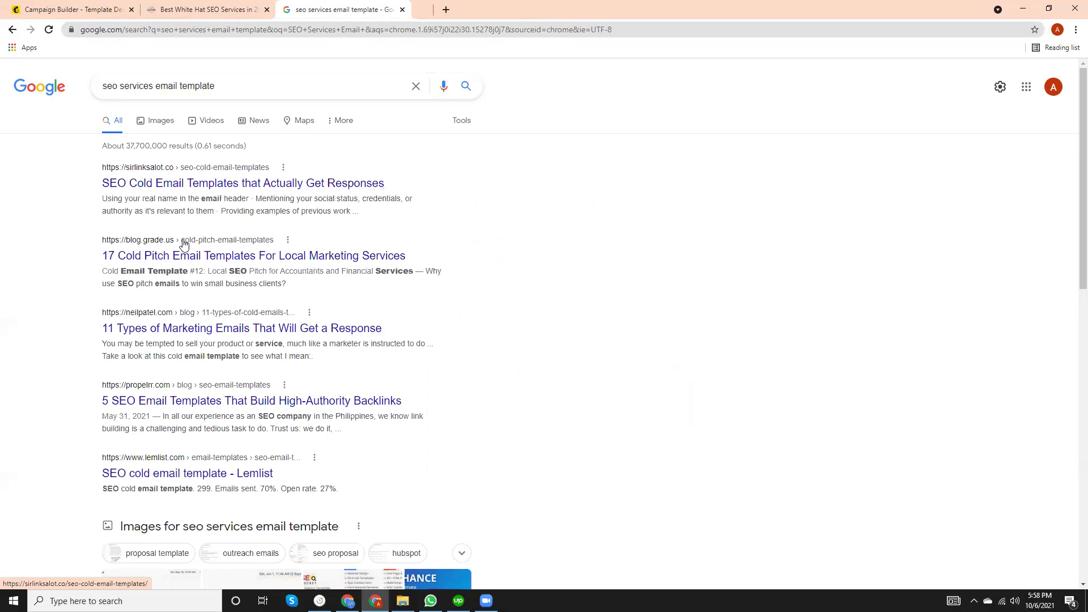
pyautogui.rightClick(182, 250)
pyautogui.click(227, 258)
pyautogui.scroll(-1, 198, 266)
pyautogui.rightClick(197, 268)
pyautogui.click(232, 276)
pyautogui.scroll(-1, 215, 289)
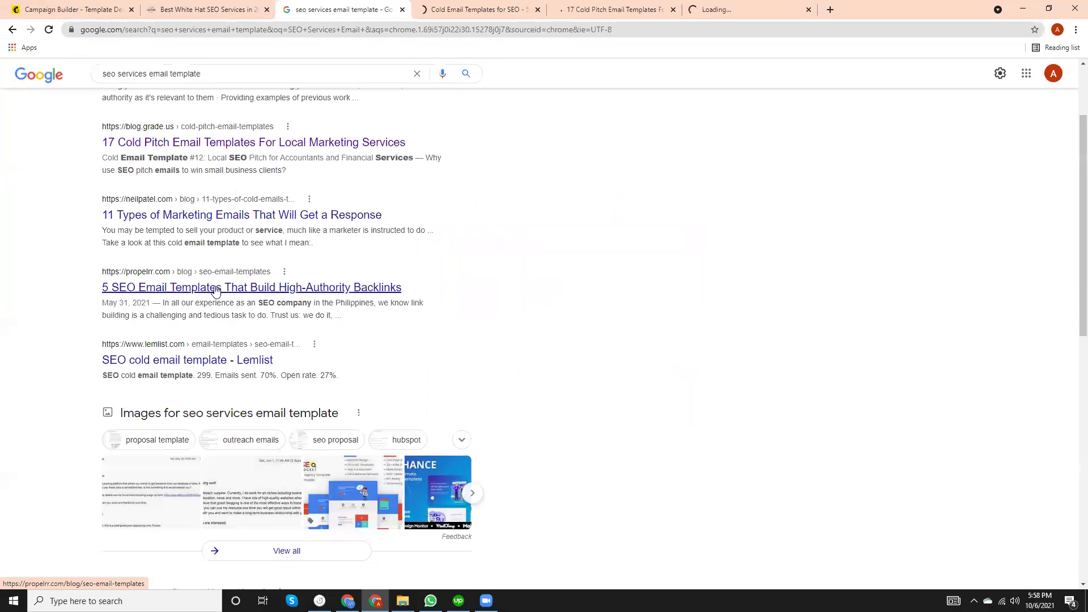
pyautogui.scroll(-2, 213, 287)
pyautogui.scroll(2, 215, 283)
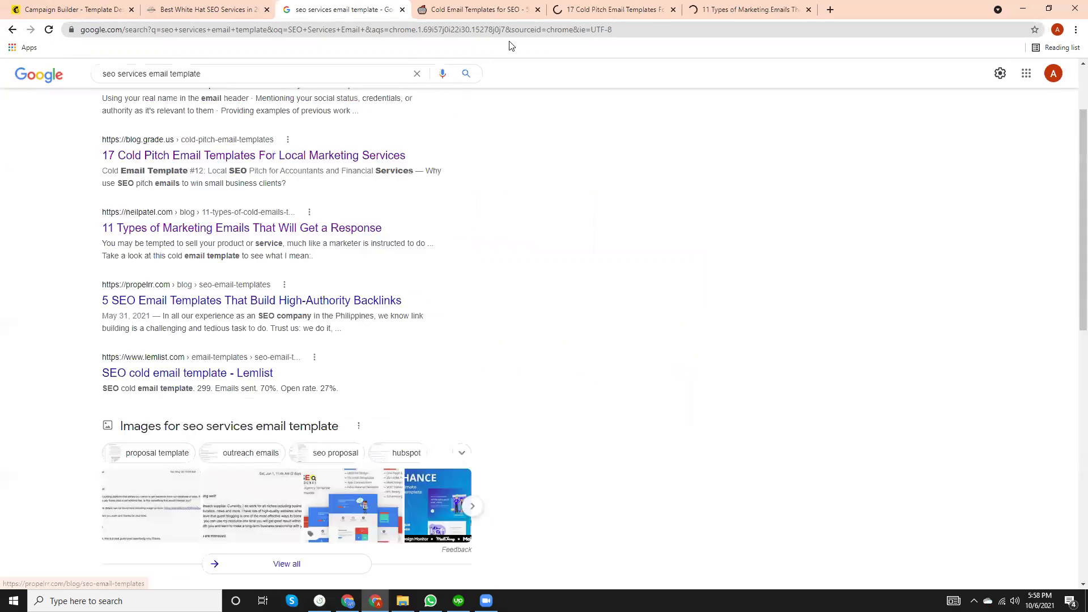
# Read the sirlinksalot 'Template for Getting SEO Clients' cold email.
pyautogui.click(475, 5)
pyautogui.scroll(-12, 385, 266)
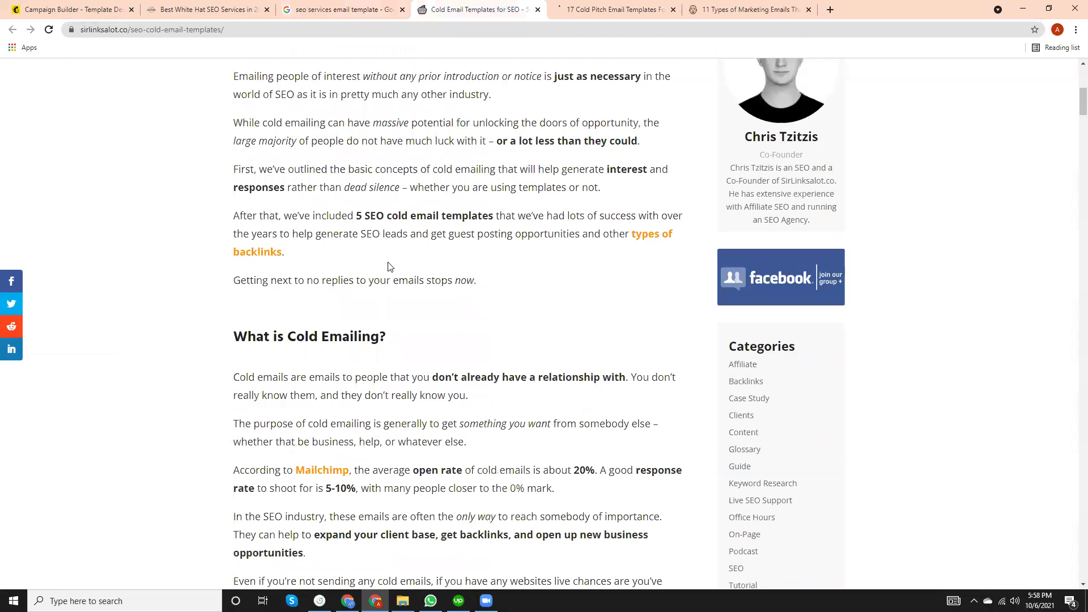
pyautogui.scroll(-5, 388, 262)
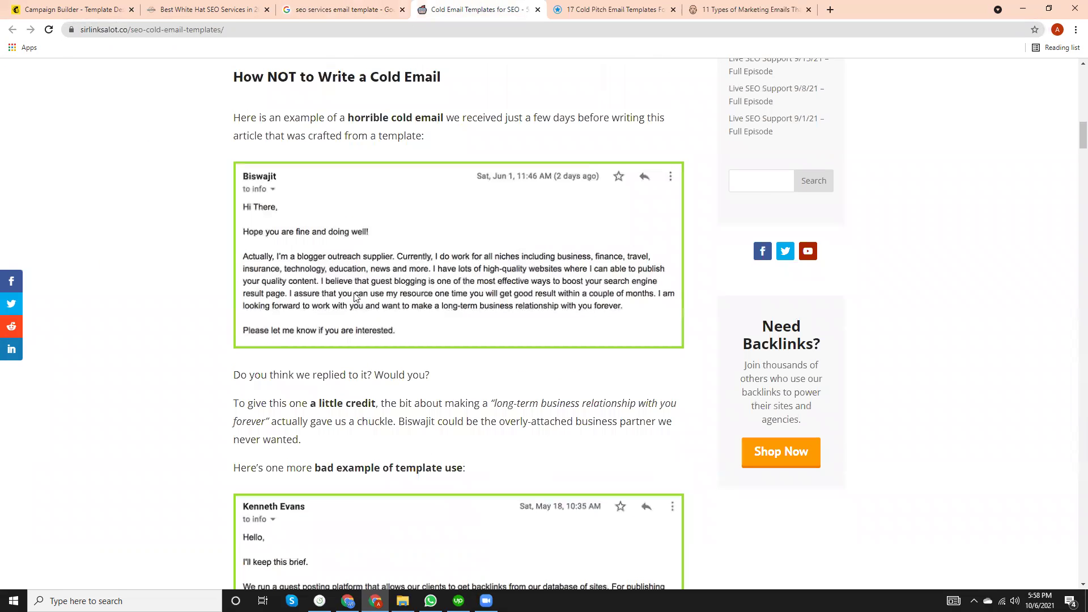
pyautogui.moveTo(360, 298); pyautogui.dragTo(318, 345)
pyautogui.scroll(-4, 340, 334)
pyautogui.scroll(-18, 322, 341)
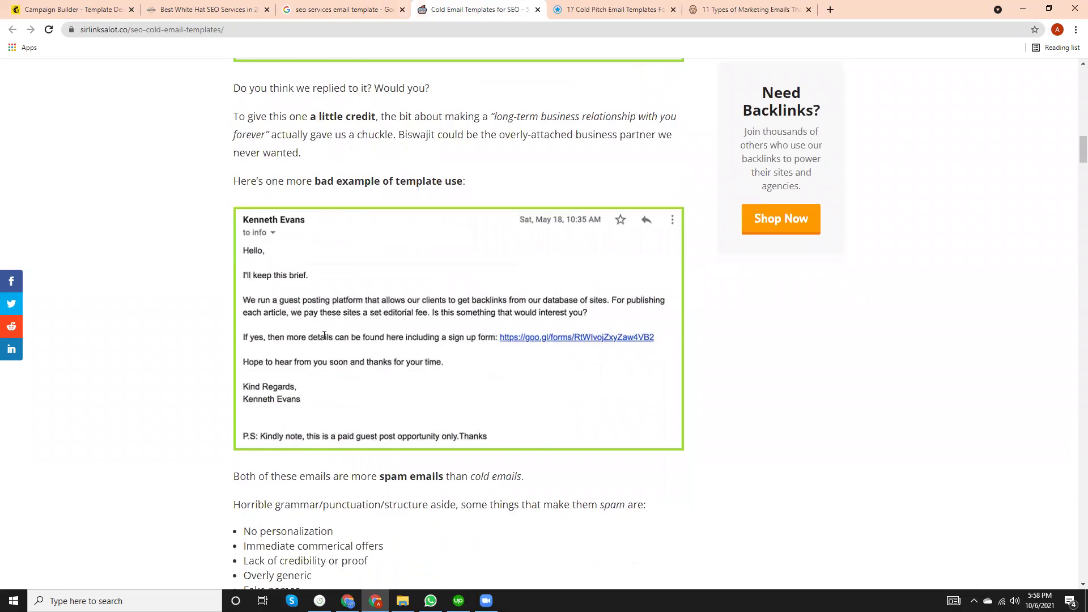
pyautogui.scroll(-20, 401, 327)
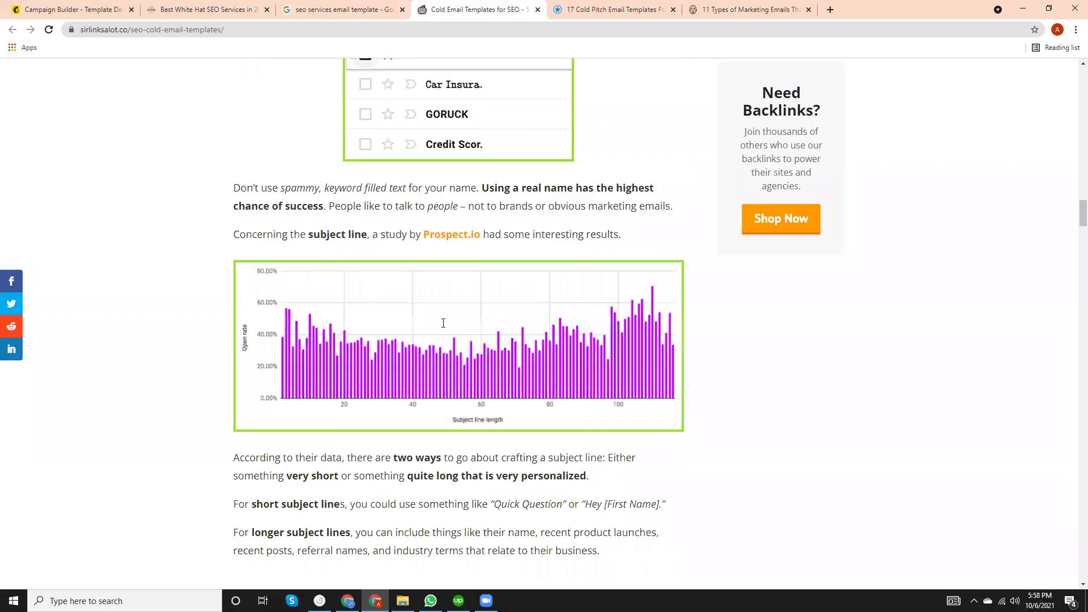
pyautogui.scroll(-20, 445, 328)
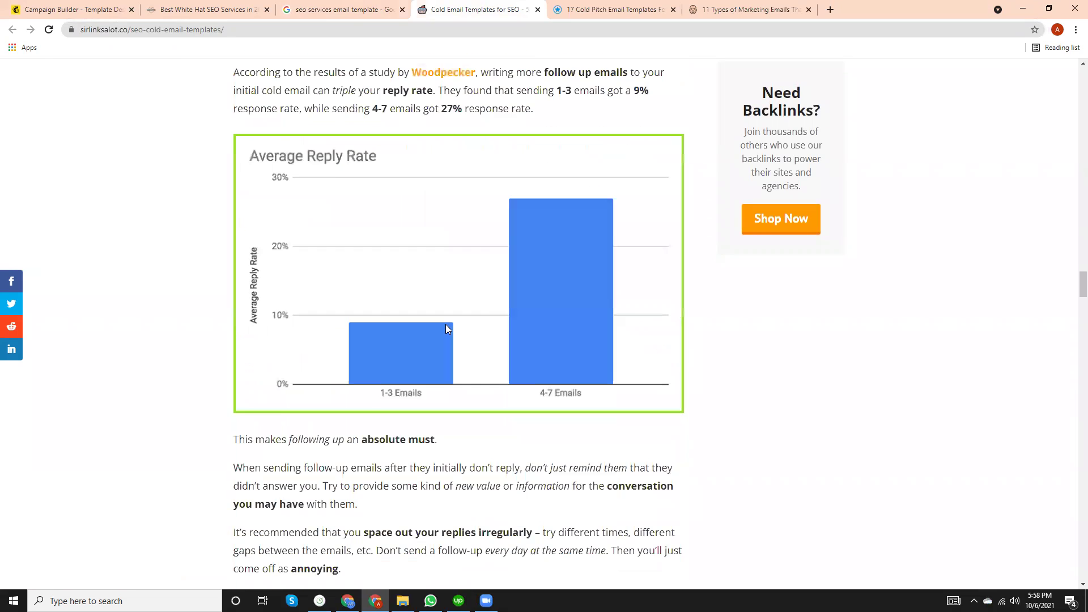
pyautogui.tripleClick(407, 357)
pyautogui.click(342, 213)
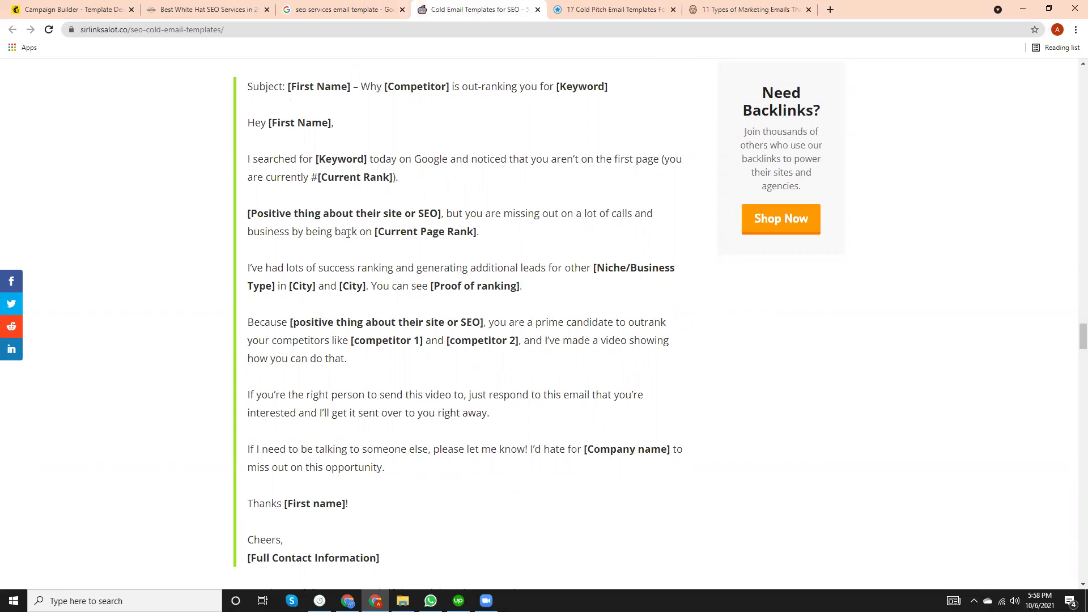
pyautogui.scroll(-2, 348, 233)
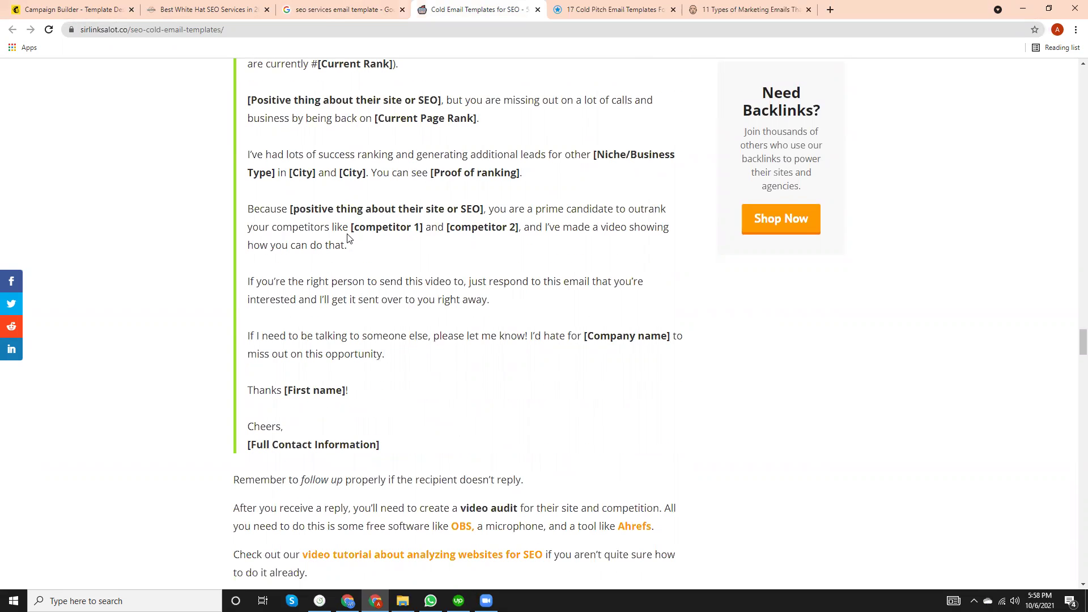
pyautogui.scroll(2, 349, 236)
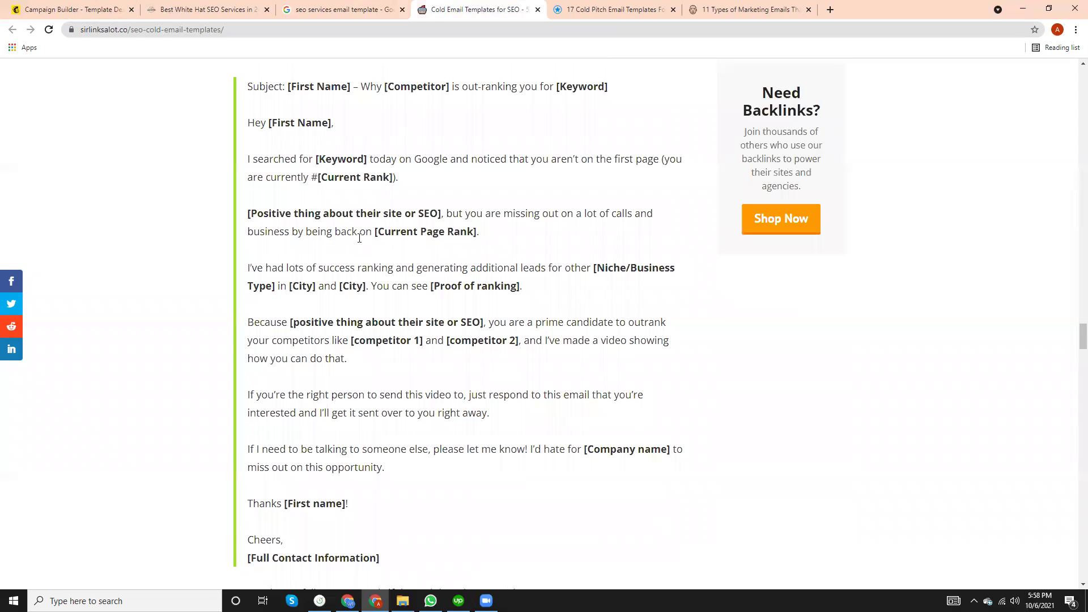
pyautogui.scroll(5, 359, 238)
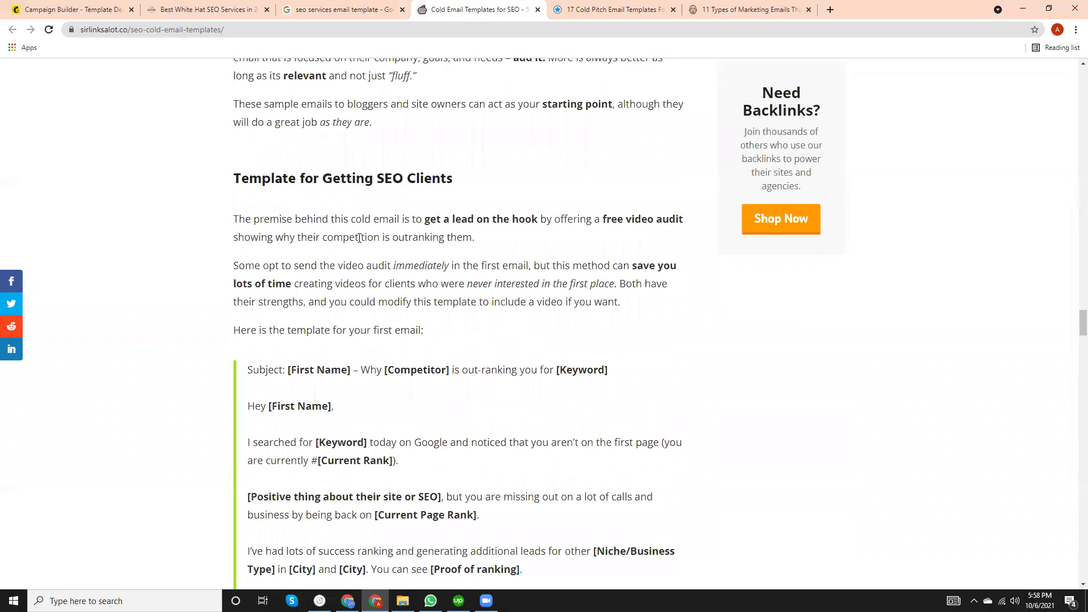
pyautogui.scroll(-5, 359, 238)
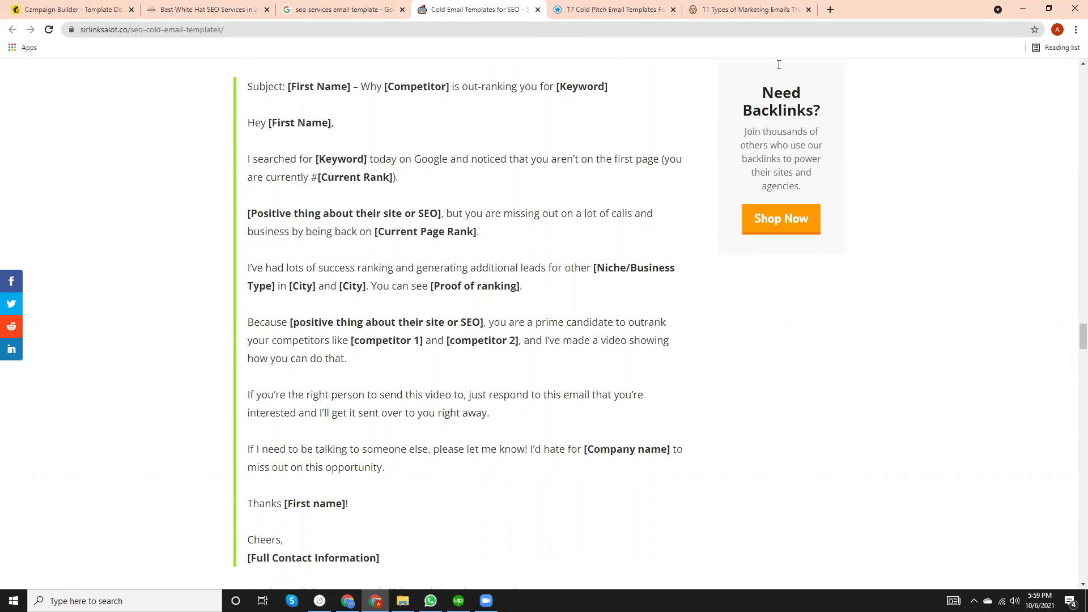
# Dismiss the popup and scroll through the grade.us '17 Cold Pitch Email Templates' article.
pyautogui.click(600, 9)
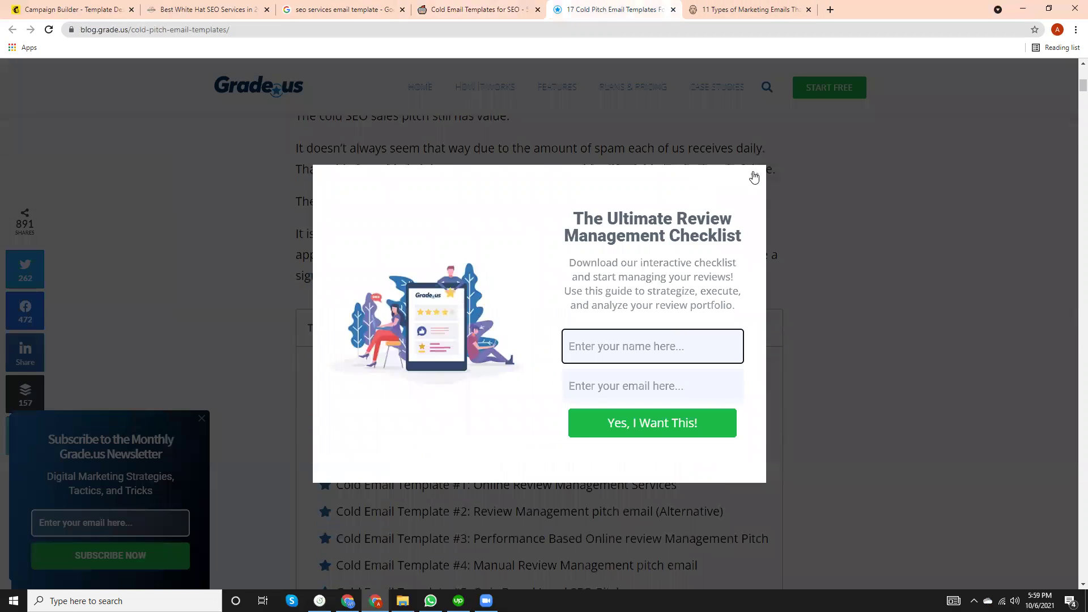
pyautogui.click(753, 178)
pyautogui.scroll(-20, 476, 348)
pyautogui.scroll(-20, 474, 350)
pyautogui.scroll(-10, 473, 348)
pyautogui.scroll(4, 474, 349)
pyautogui.scroll(-8, 473, 348)
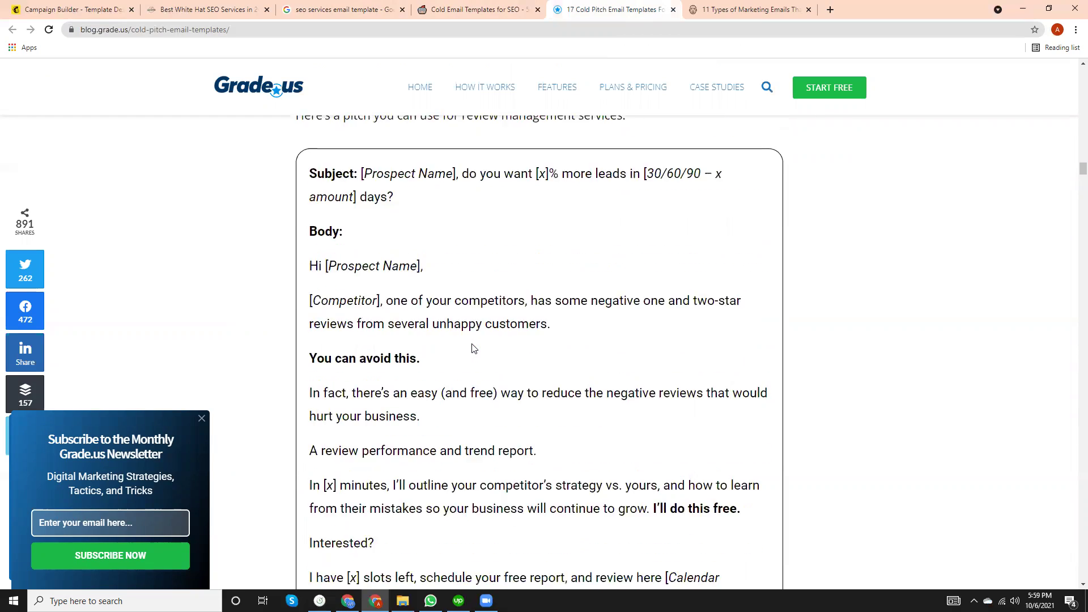
pyautogui.scroll(-2, 421, 324)
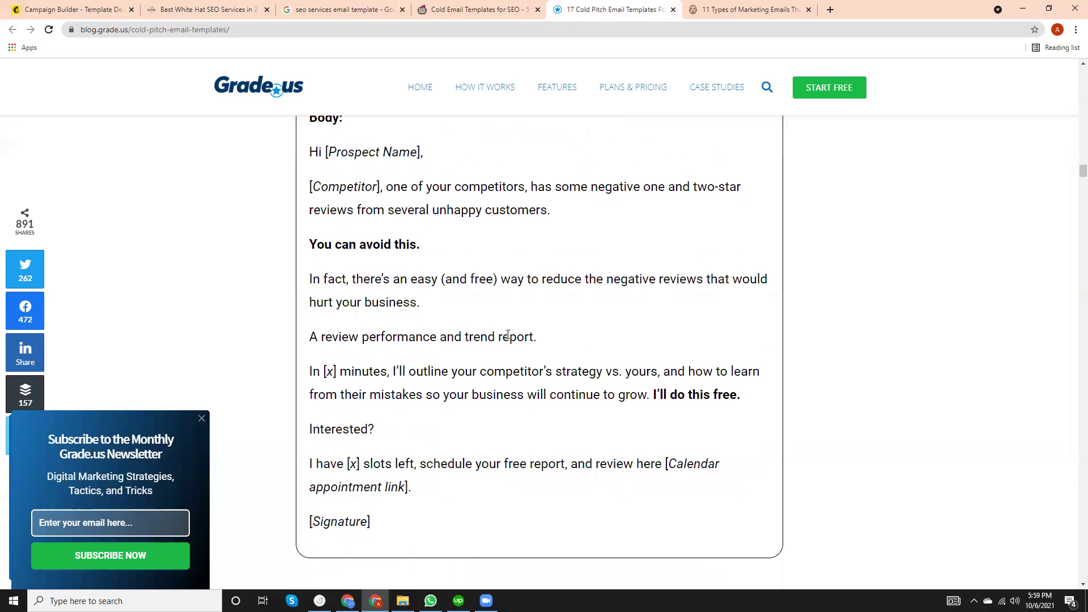
pyautogui.scroll(1, 482, 330)
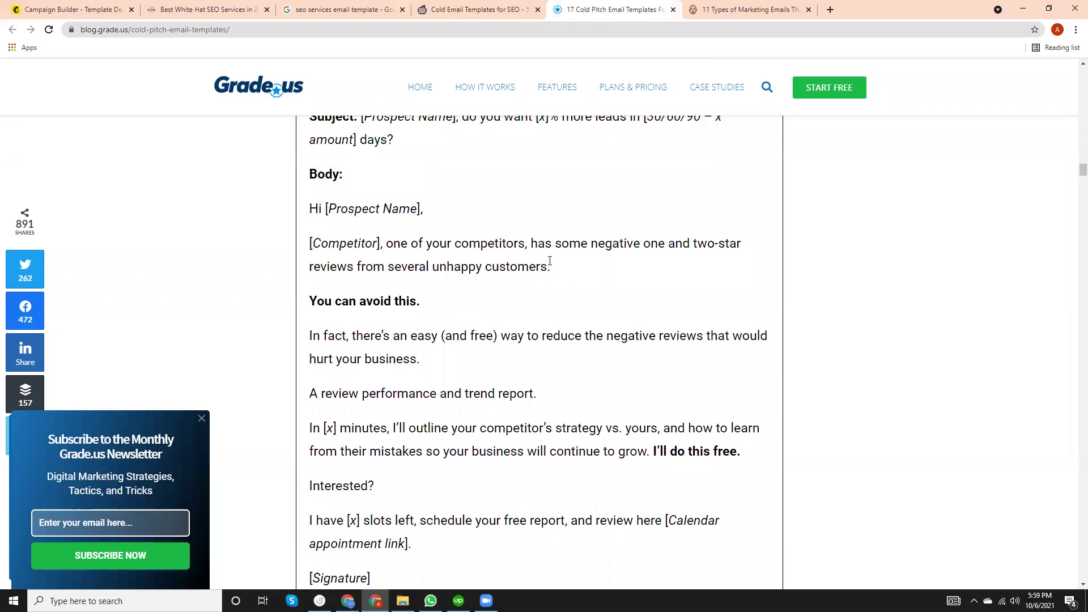
pyautogui.scroll(4, 586, 231)
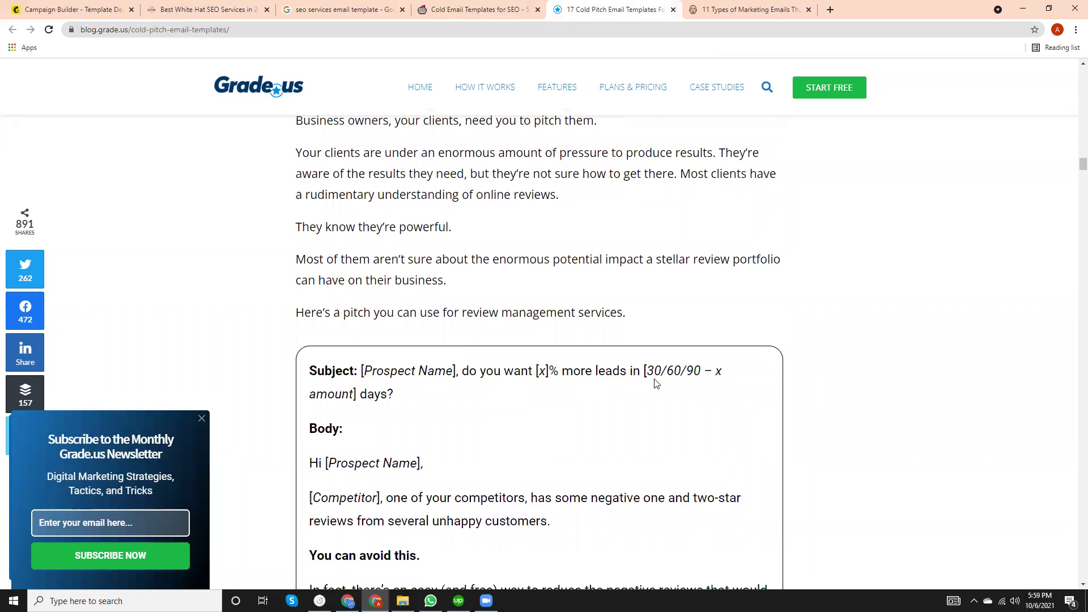
pyautogui.scroll(-2, 611, 395)
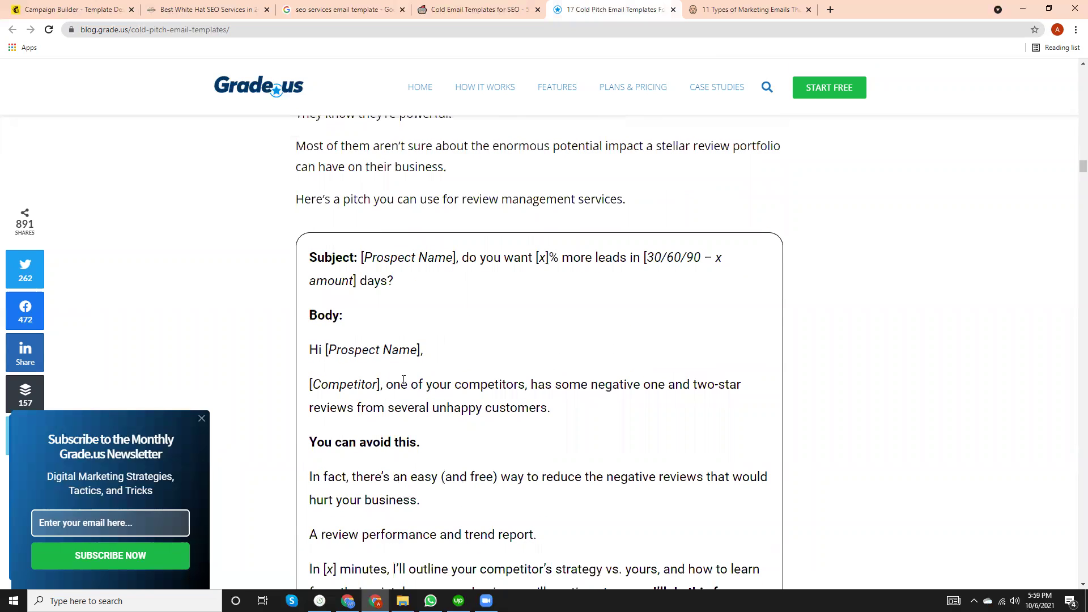
pyautogui.scroll(-1, 403, 379)
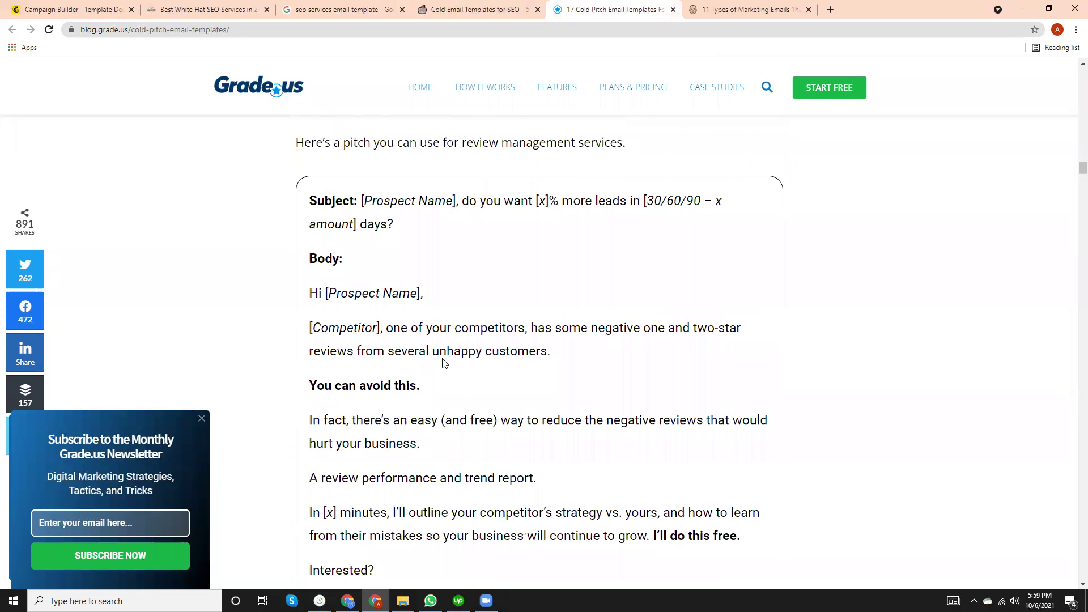
pyautogui.scroll(-2, 439, 365)
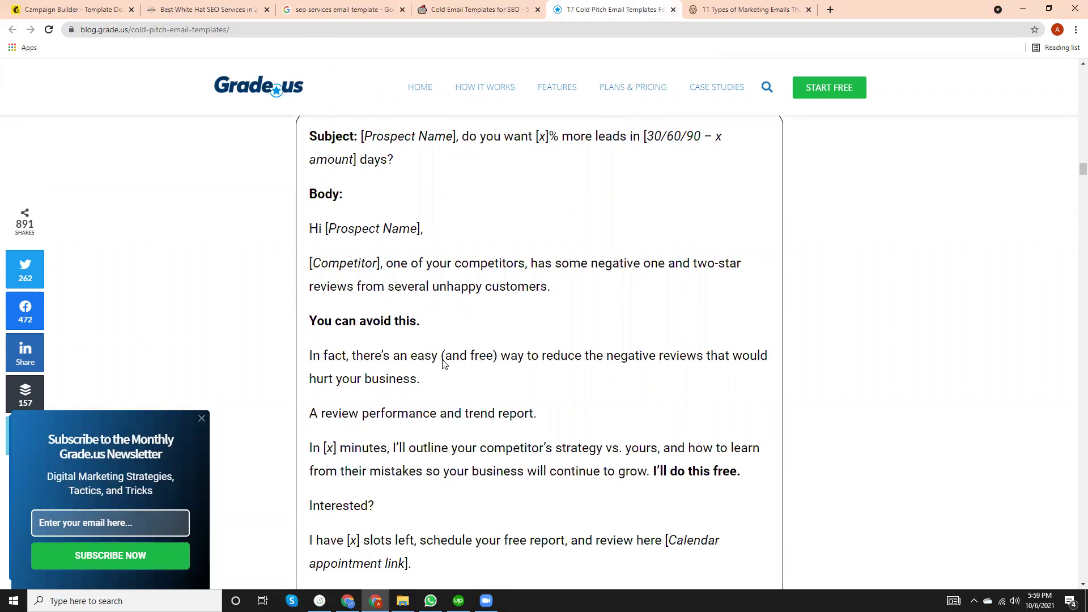
pyautogui.scroll(-10, 446, 377)
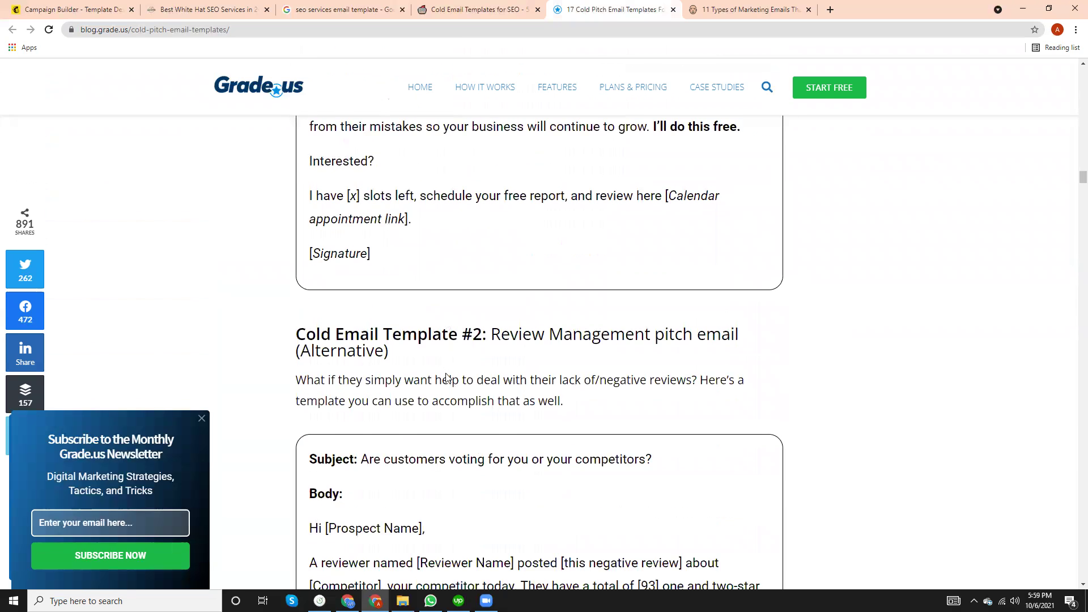
pyautogui.scroll(-1, 446, 377)
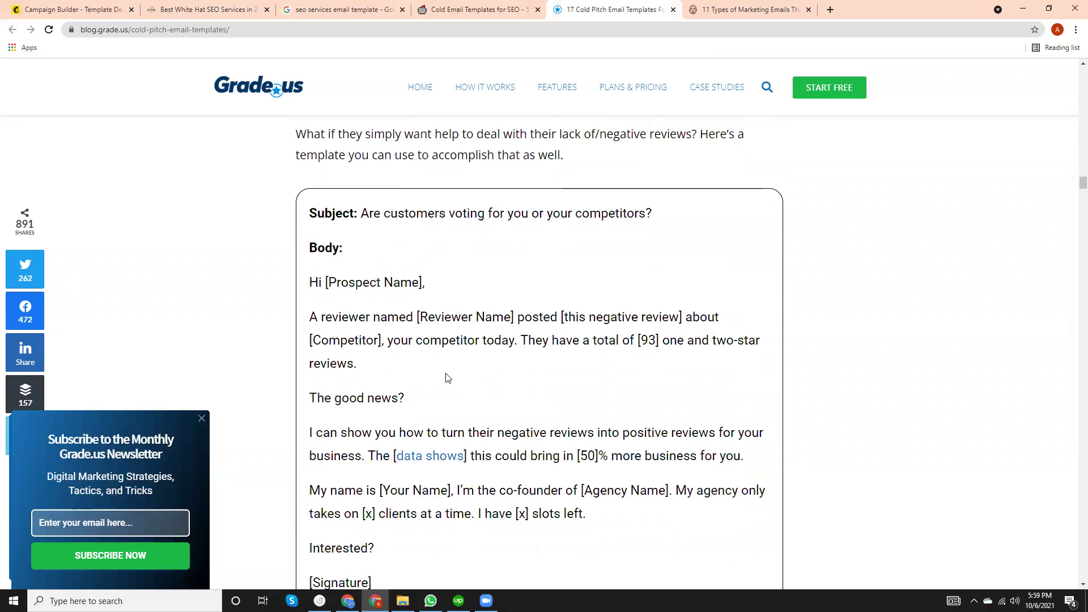
pyautogui.scroll(-10, 447, 378)
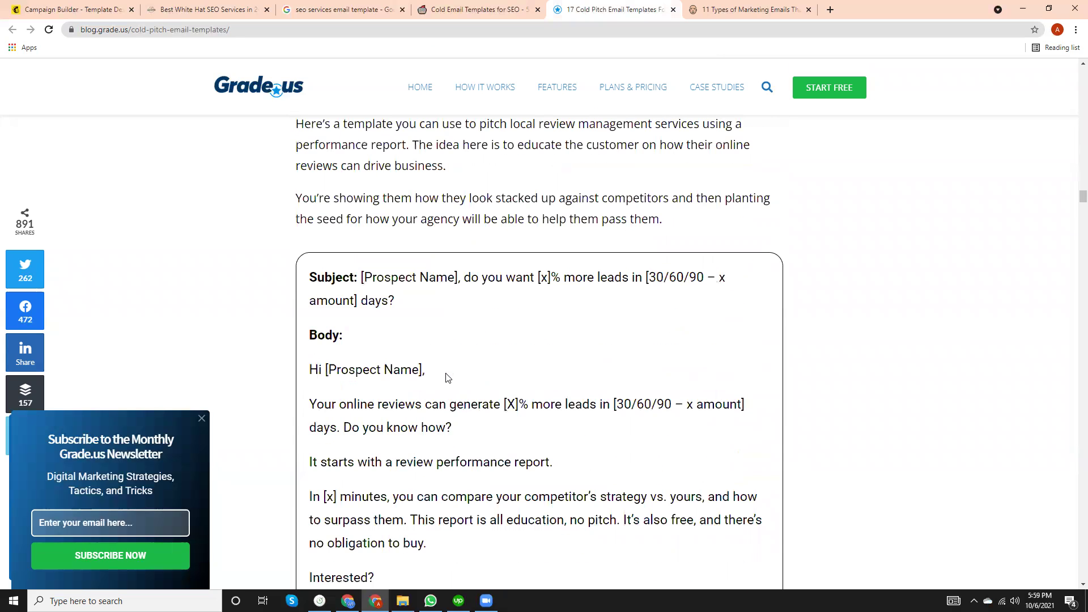
pyautogui.scroll(-2, 446, 378)
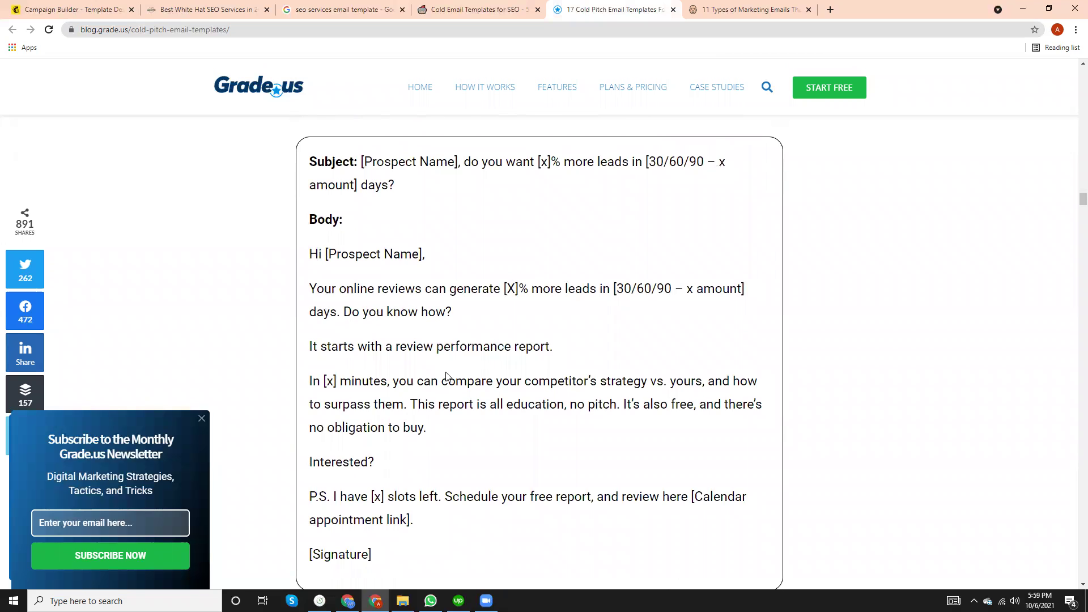
pyautogui.scroll(-6, 446, 378)
pyautogui.scroll(-4, 447, 371)
pyautogui.scroll(-17, 447, 368)
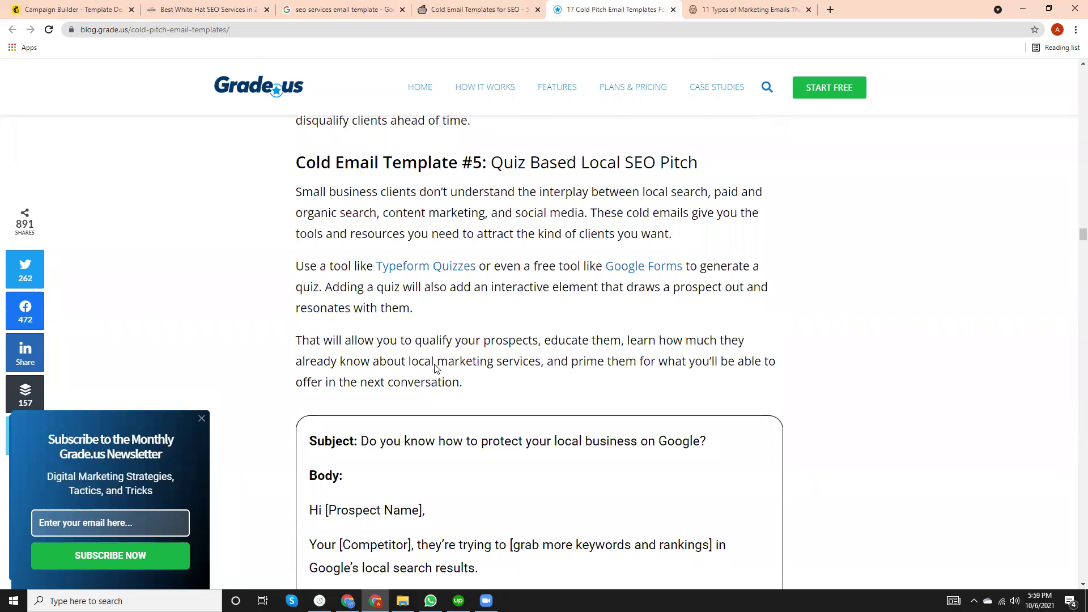
pyautogui.scroll(-5, 437, 364)
# Move to the Neil Patel '11 Types of Marketing Emails' article.
pyautogui.click(725, 4)
pyautogui.scroll(-14, 443, 391)
pyautogui.scroll(-8, 447, 406)
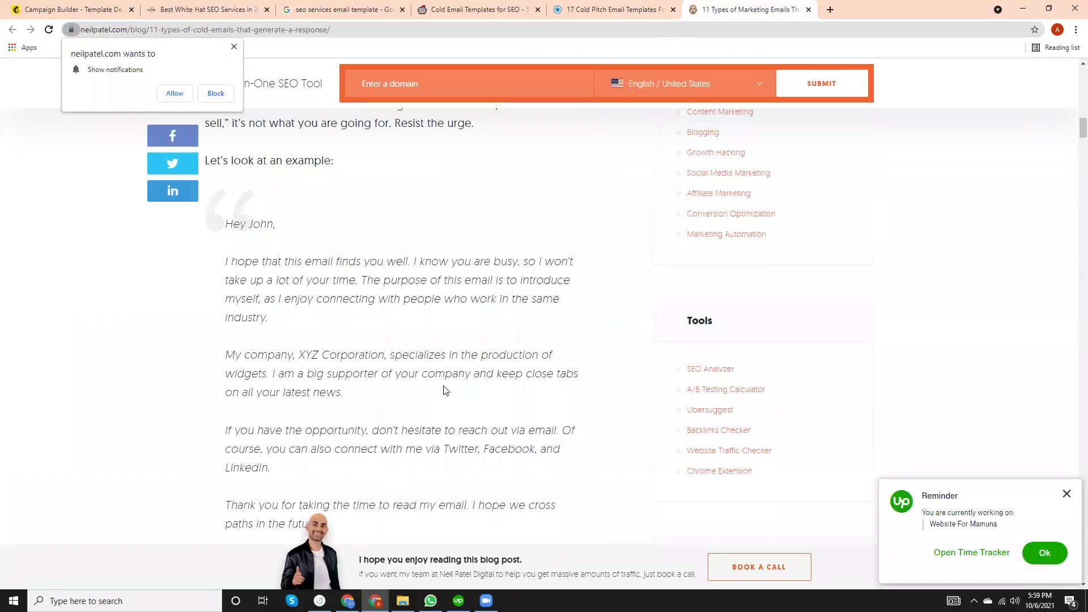
# Scroll the Neil Patel article to the 'Hey John' hard-sell cold email example.
pyautogui.scroll(-2, 445, 391)
pyautogui.moveTo(354, 335); pyautogui.dragTo(415, 395)
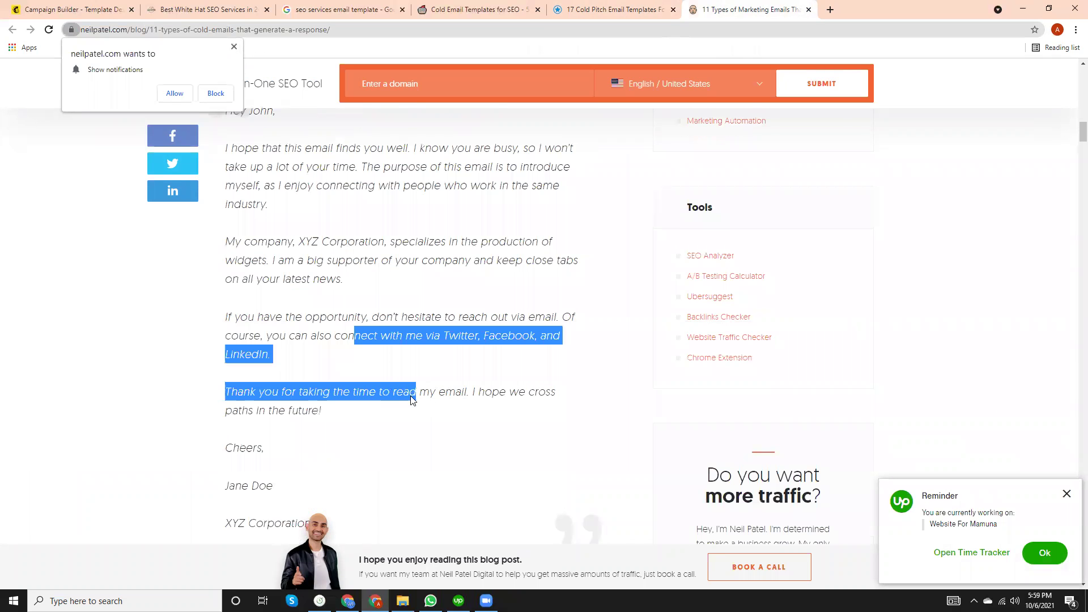
pyautogui.scroll(2, 359, 323)
pyautogui.click(338, 322)
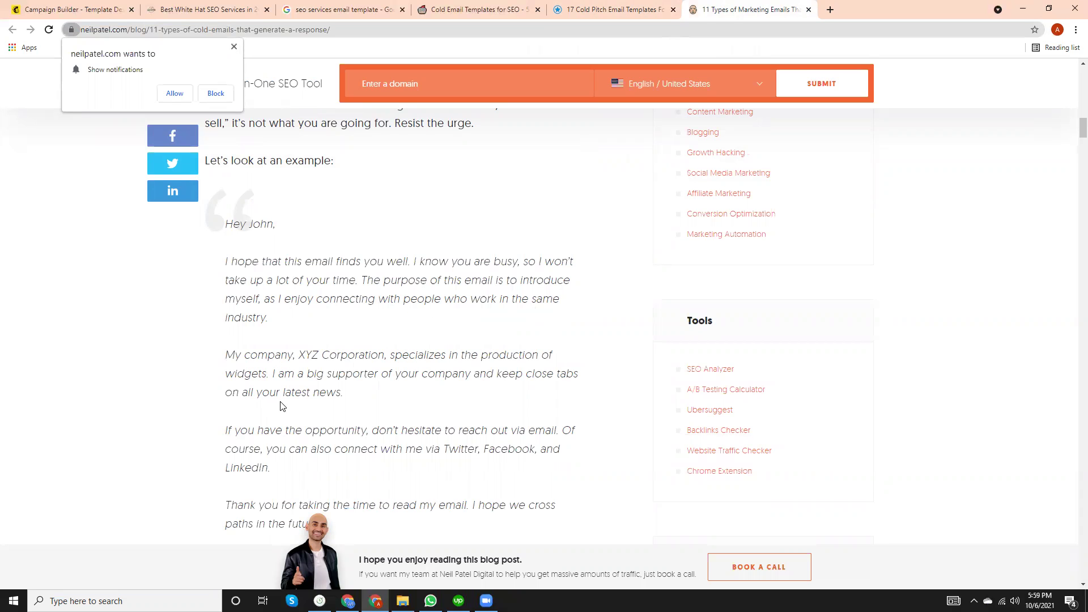
pyautogui.scroll(-10, 283, 407)
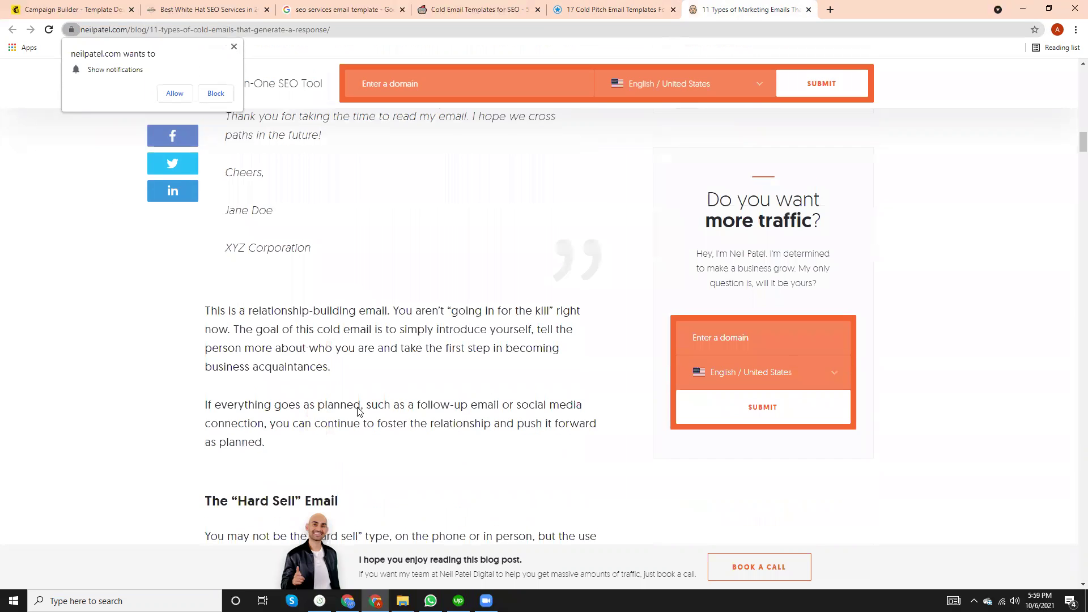
pyautogui.scroll(-2, 357, 412)
pyautogui.scroll(3, 356, 412)
pyautogui.scroll(-5, 359, 408)
pyautogui.scroll(-4, 358, 408)
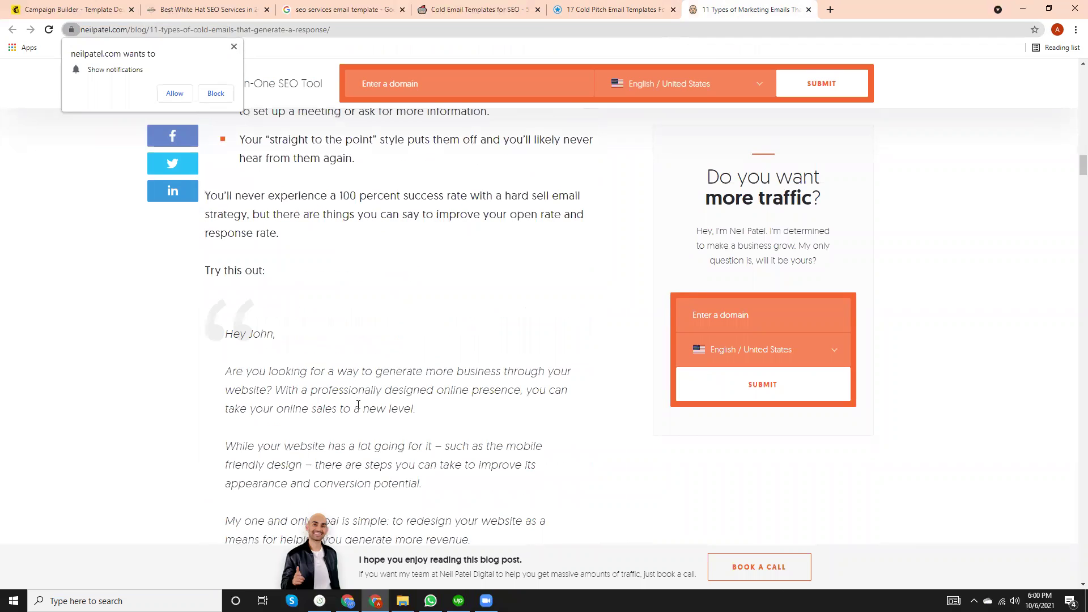
pyautogui.scroll(-2, 358, 405)
pyautogui.scroll(-5, 358, 402)
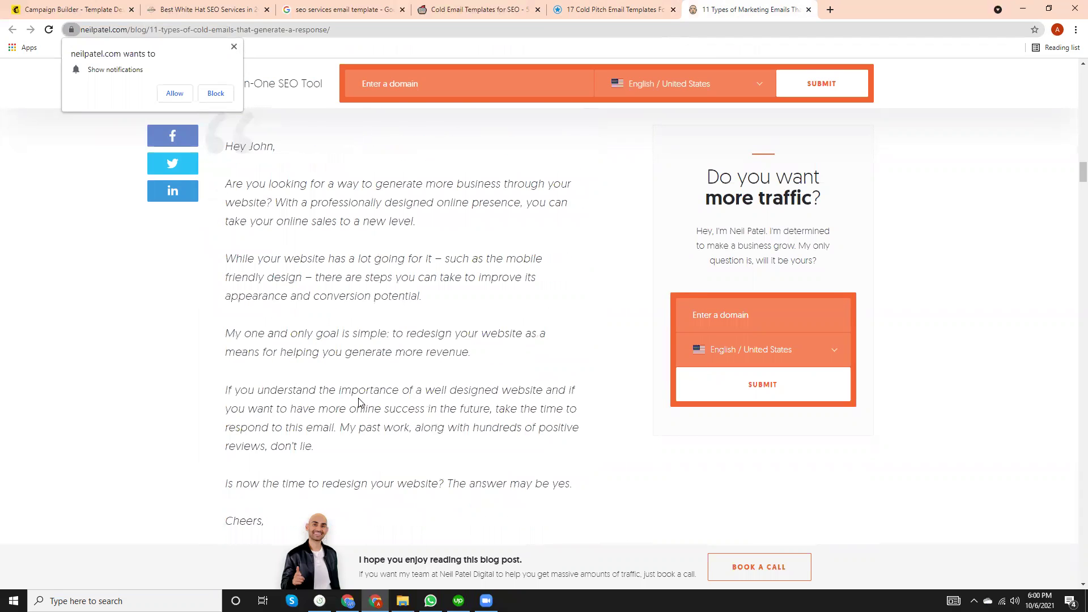
pyautogui.scroll(6, 357, 397)
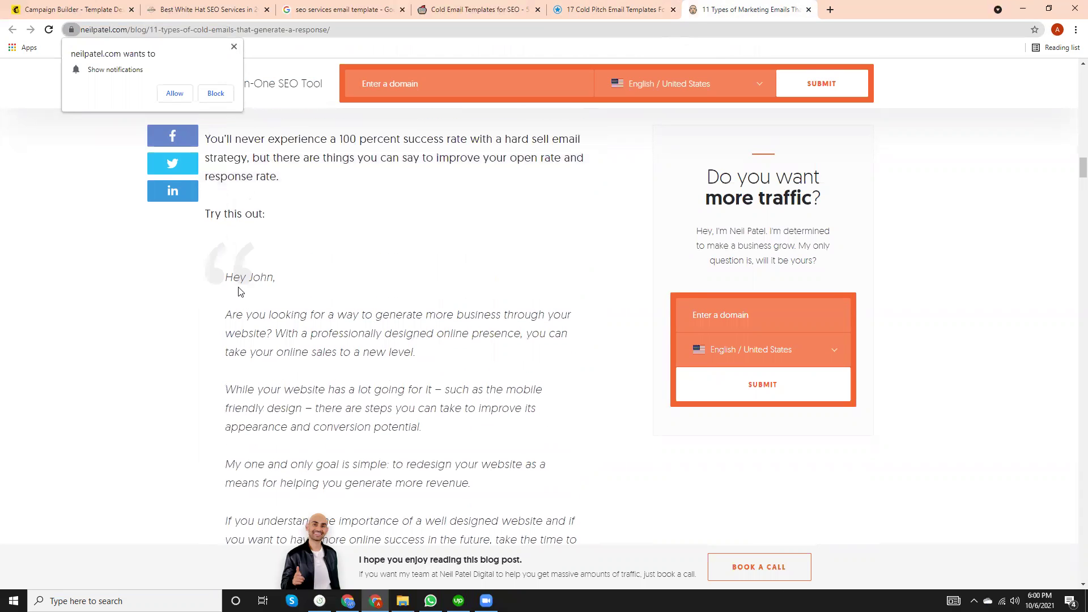
# Select the email text from 'Hey John,' to '…more revenue.' for copying, dismissing popups.
pyautogui.moveTo(226, 279); pyautogui.dragTo(409, 443)
pyautogui.scroll(-4, 393, 420)
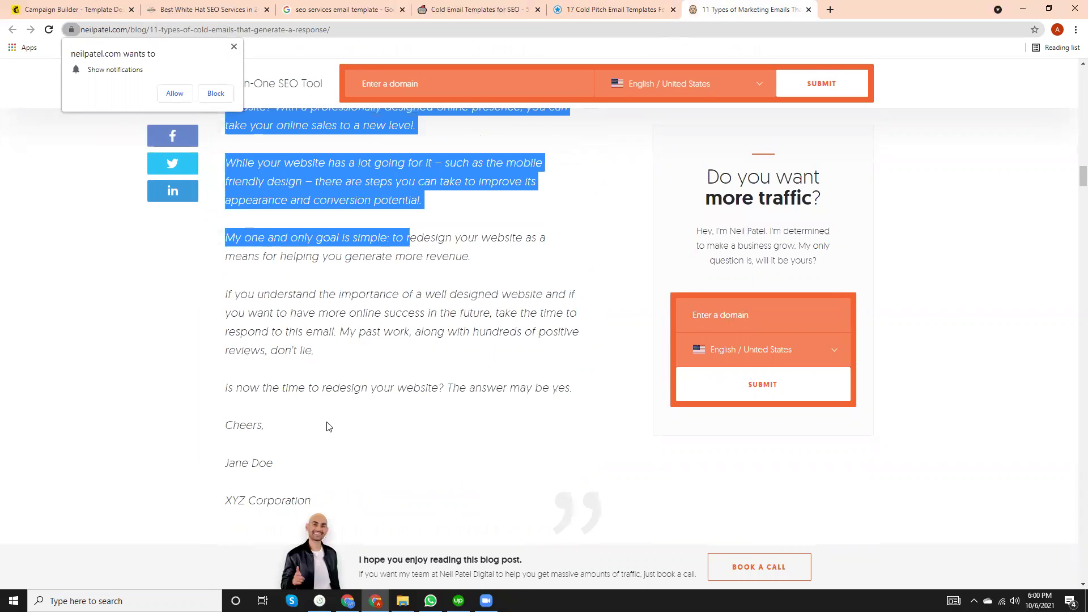
pyautogui.scroll(3, 161, 372)
pyautogui.click(199, 265)
pyautogui.moveTo(225, 222); pyautogui.dragTo(633, 519)
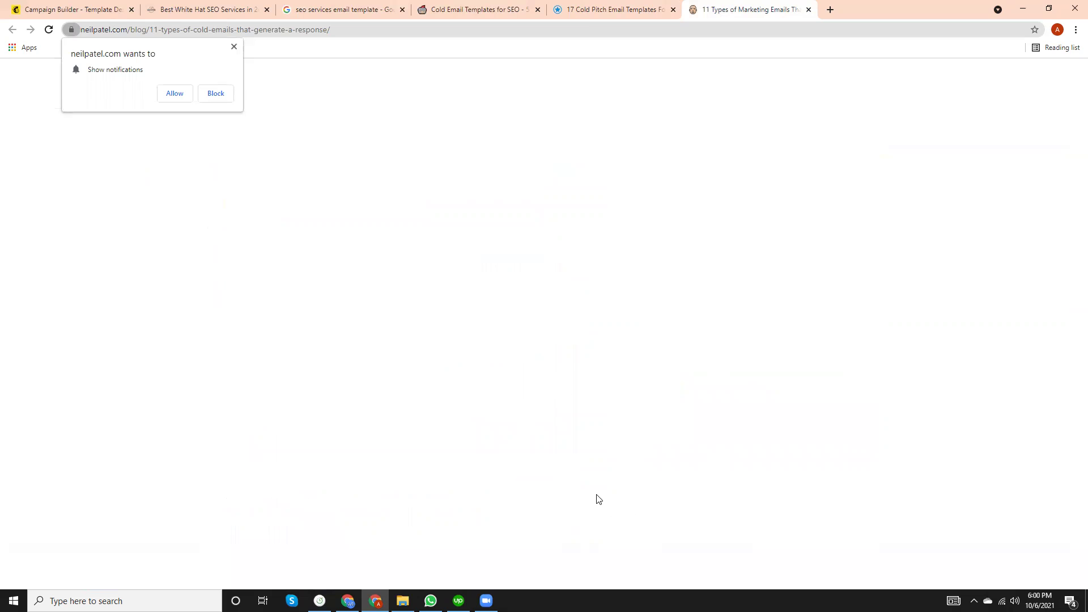
pyautogui.click(1056, 78)
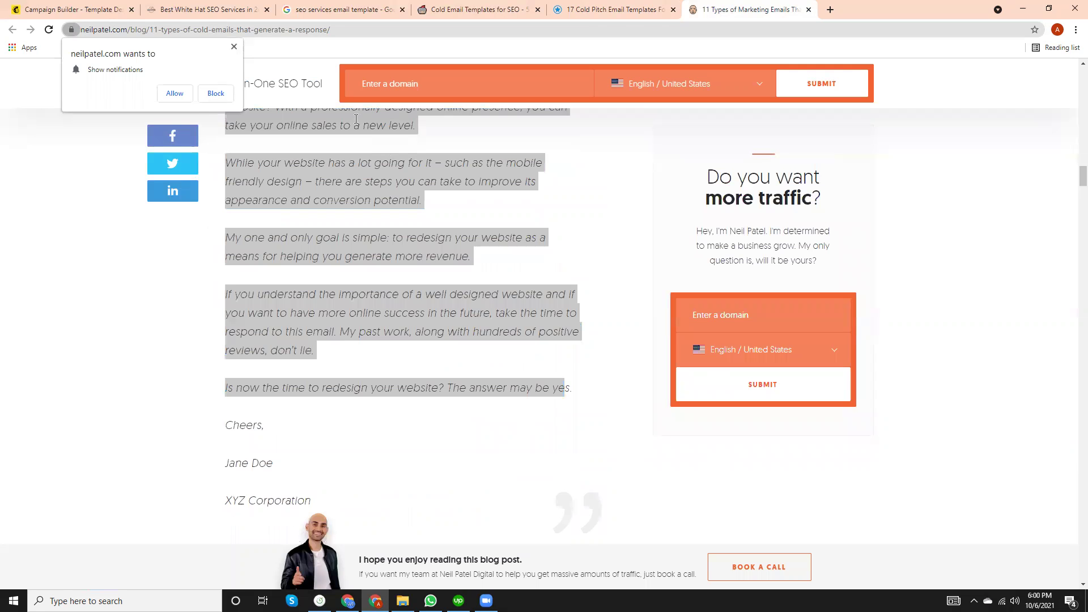
pyautogui.click(233, 46)
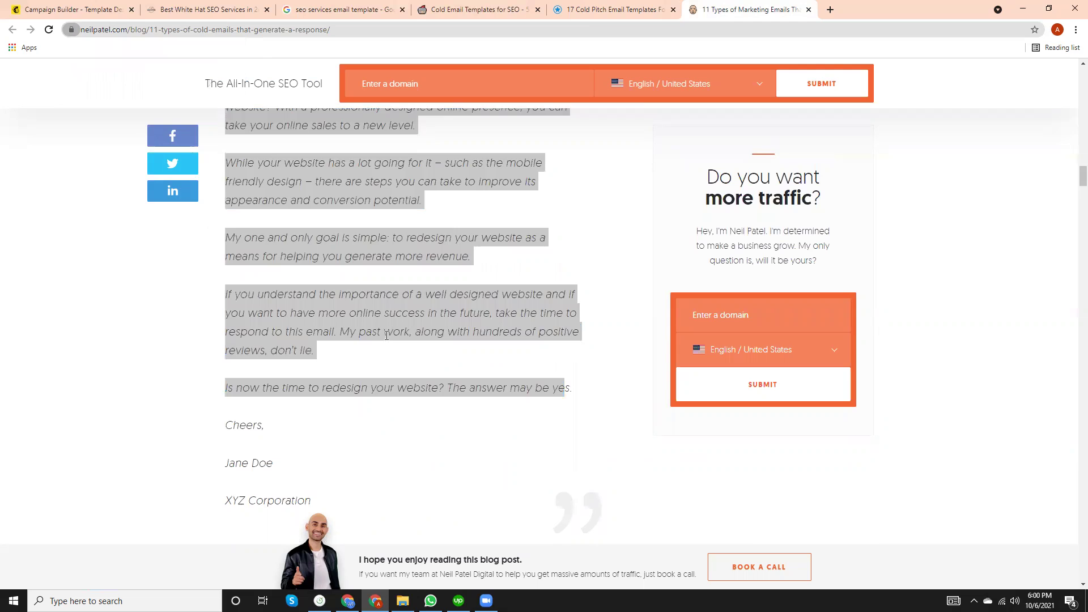
pyautogui.moveTo(318, 501); pyautogui.dragTo(472, 526)
pyautogui.hotkey('ctrl', 'c')
pyautogui.click(236, 321)
pyautogui.rightClick(239, 324)
pyautogui.click(222, 324)
pyautogui.scroll(-3, 564, 461)
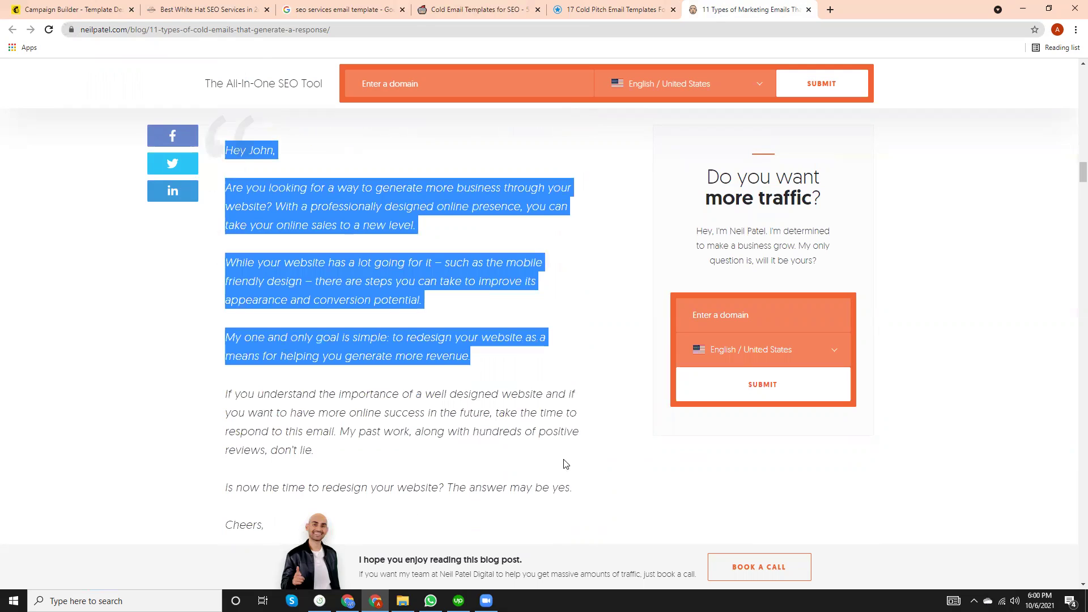
pyautogui.rightClick(352, 205)
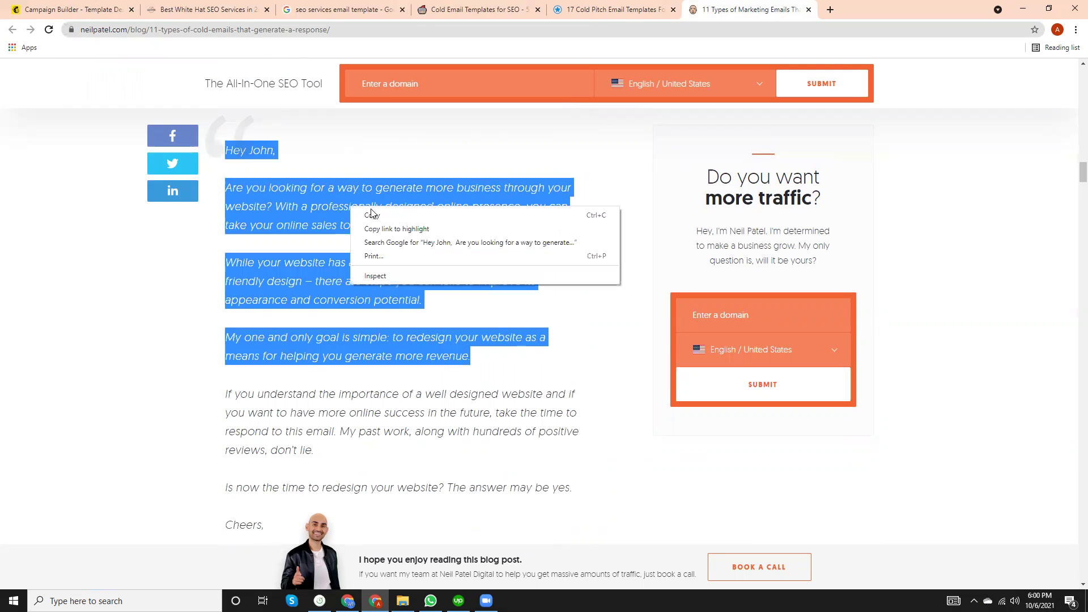
# Copy the 'Hey John' opening and paste it over the template's placeholder heading and paragraphs.
pyautogui.click(368, 216)
pyautogui.click(46, 4)
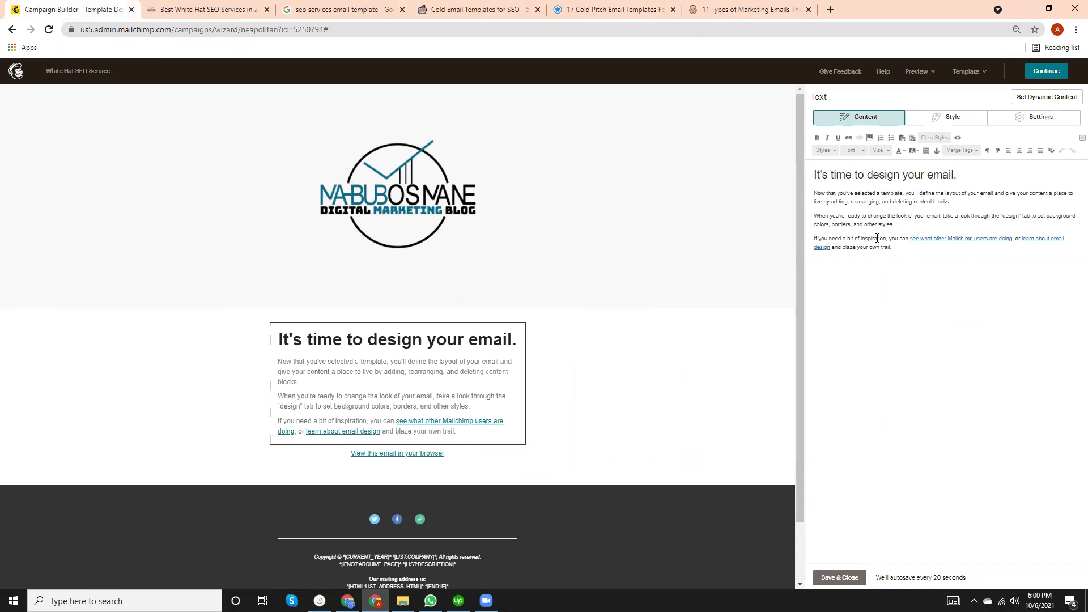
pyautogui.moveTo(900, 225); pyautogui.dragTo(806, 175)
pyautogui.hotkey('ctrl', 'v')
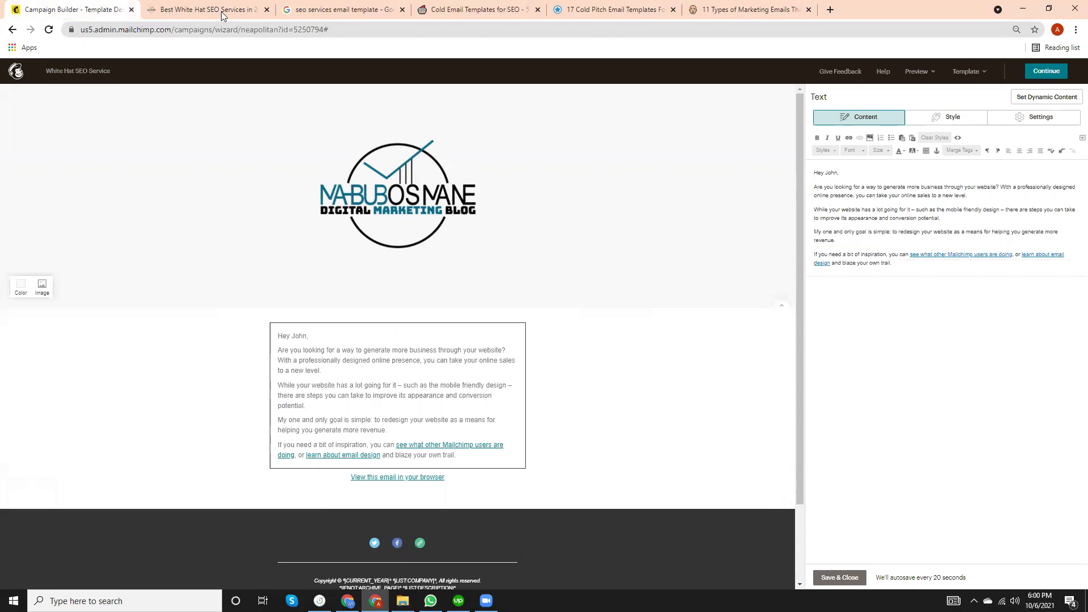
# Close the Google results and Cold Email Templates tabs.
pyautogui.click(309, 9)
pyautogui.click(403, 10)
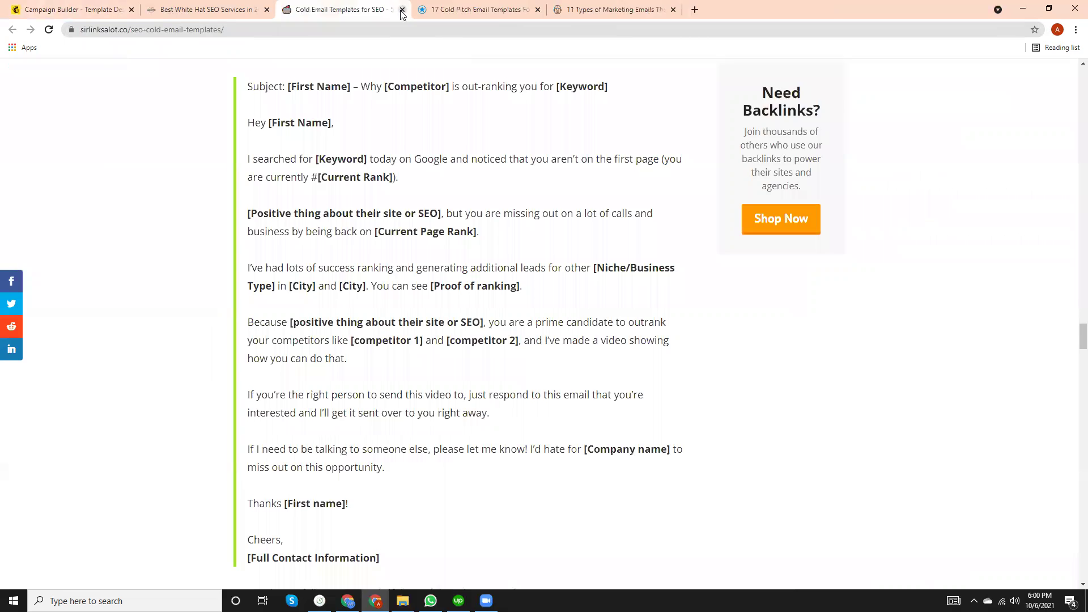
pyautogui.click(401, 10)
# Copy the remaining example paragraphs through the XYZ Corporation sign-off.
pyautogui.click(402, 10)
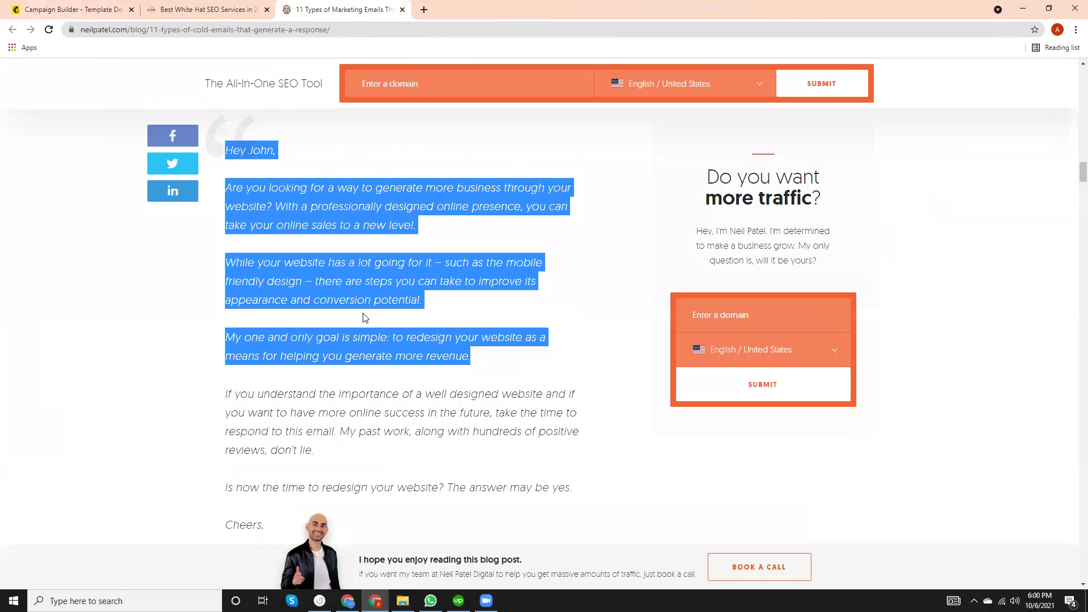
pyautogui.scroll(-3, 365, 317)
pyautogui.moveTo(318, 429); pyautogui.dragTo(219, 235)
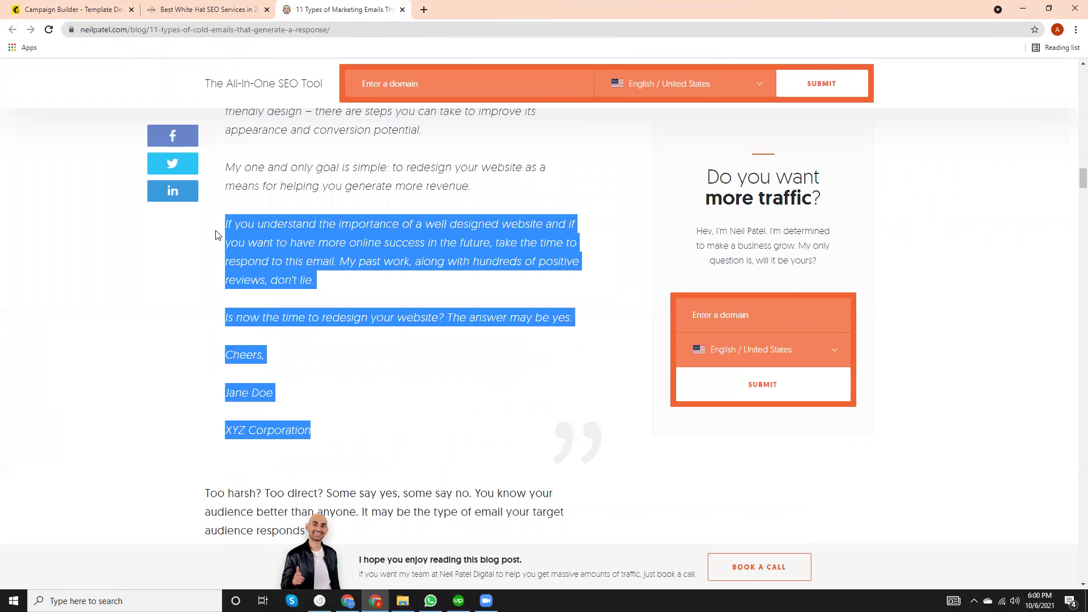
pyautogui.rightClick(310, 247)
pyautogui.click(311, 247)
# Paste them into Mailchimp as a new paragraph after 'revenue.'.
pyautogui.click(63, 9)
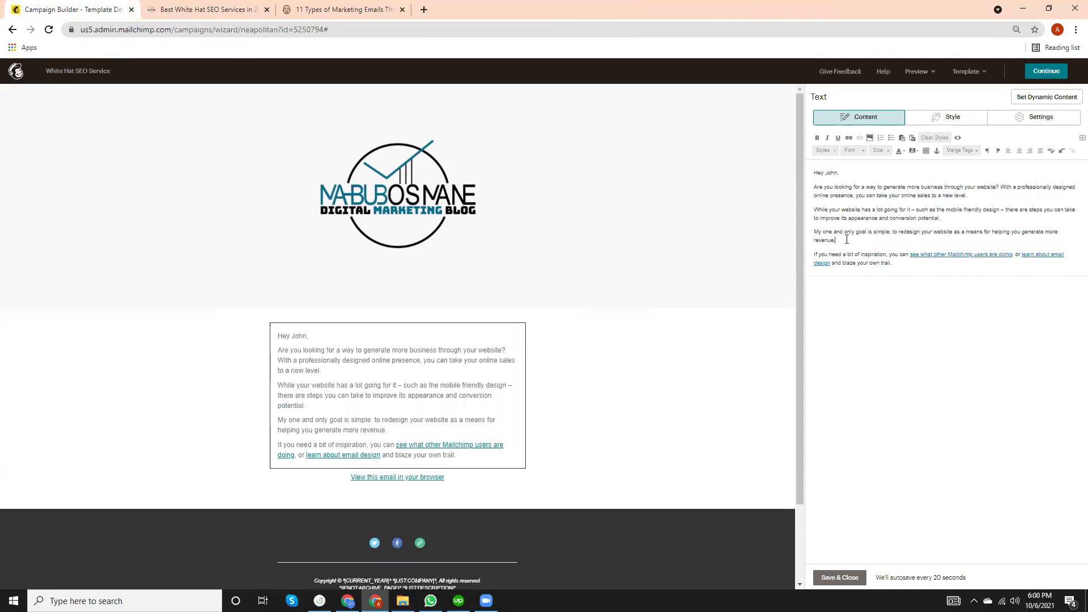
pyautogui.press('Return')
pyautogui.hotkey('ctrl', 'v')
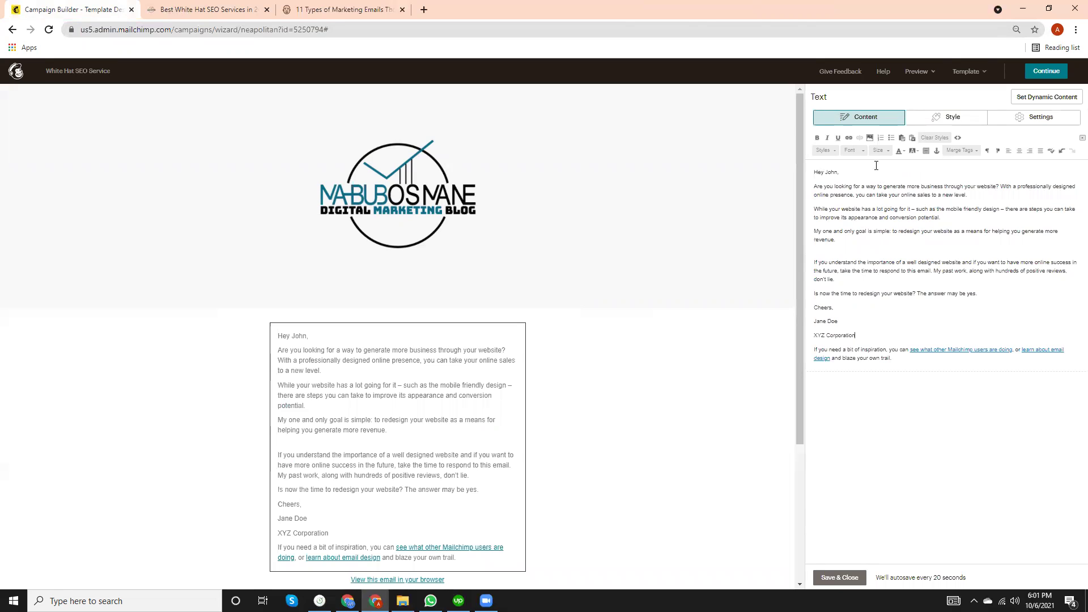
# Change the greeting from 'Hey John,' to 'Hey There,'.
pyautogui.click(837, 172)
pyautogui.press('BackSpace')
pyautogui.press('BackSpace')
pyautogui.press('BackSpace')
pyautogui.press('BackSpace')
pyautogui.write('There')
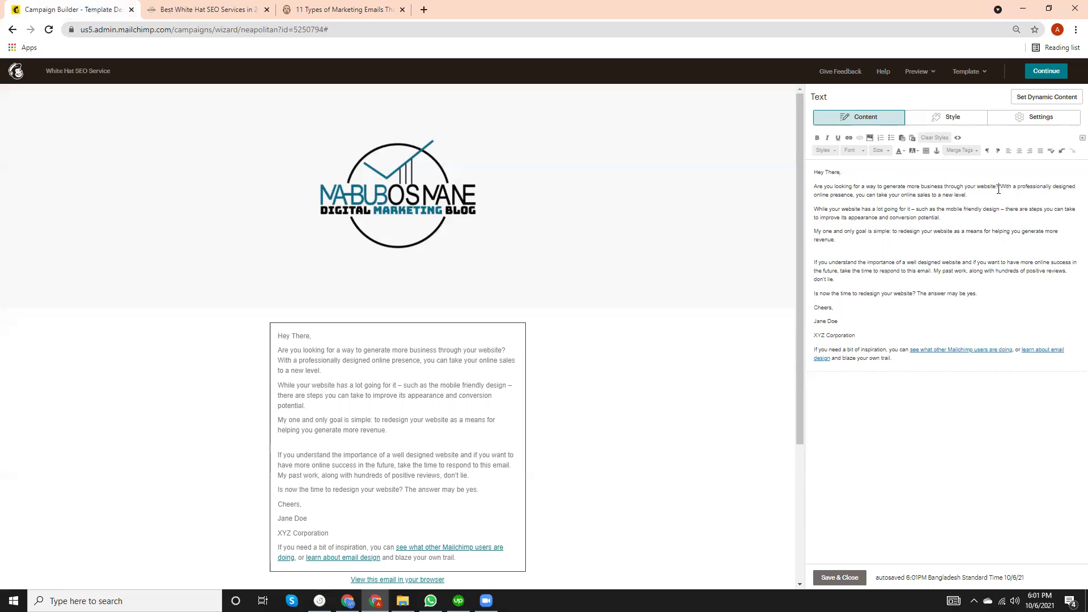
# Replace 'your website' in the opening question with 'White Hat SEO'.
pyautogui.press('BackSpace')
pyautogui.press('BackSpace')
pyautogui.press('BackSpace')
pyautogui.press('BackSpace')
pyautogui.press('BackSpace')
pyautogui.press('BackSpace')
pyautogui.press('BackSpace')
pyautogui.press('BackSpace')
pyautogui.press('BackSpace')
pyautogui.press('BackSpace')
pyautogui.press('BackSpace')
pyautogui.press('BackSpace')
pyautogui.write('white ')
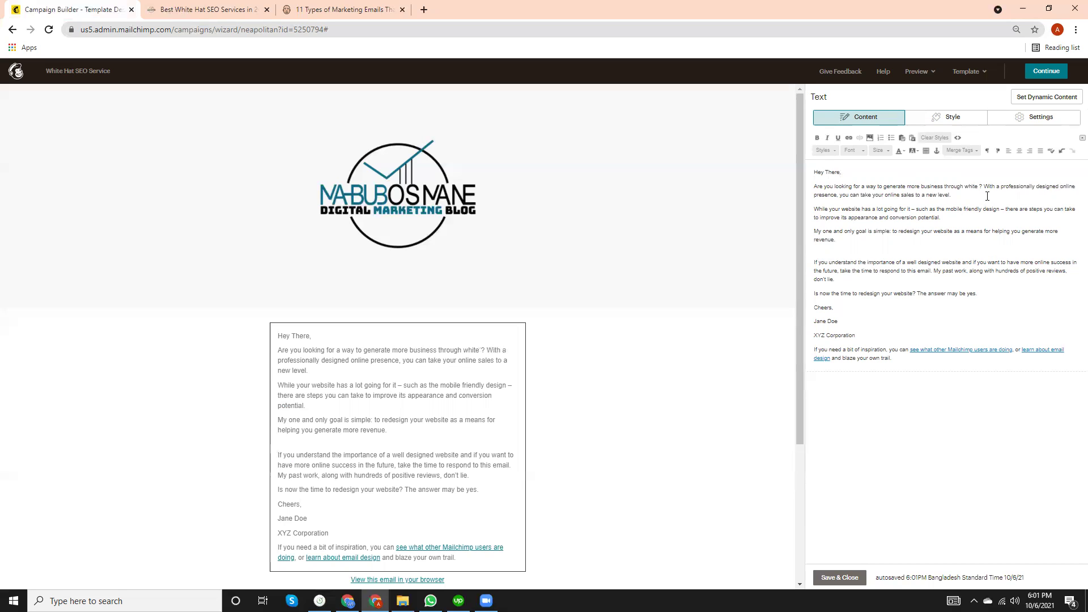
pyautogui.write('HAT')
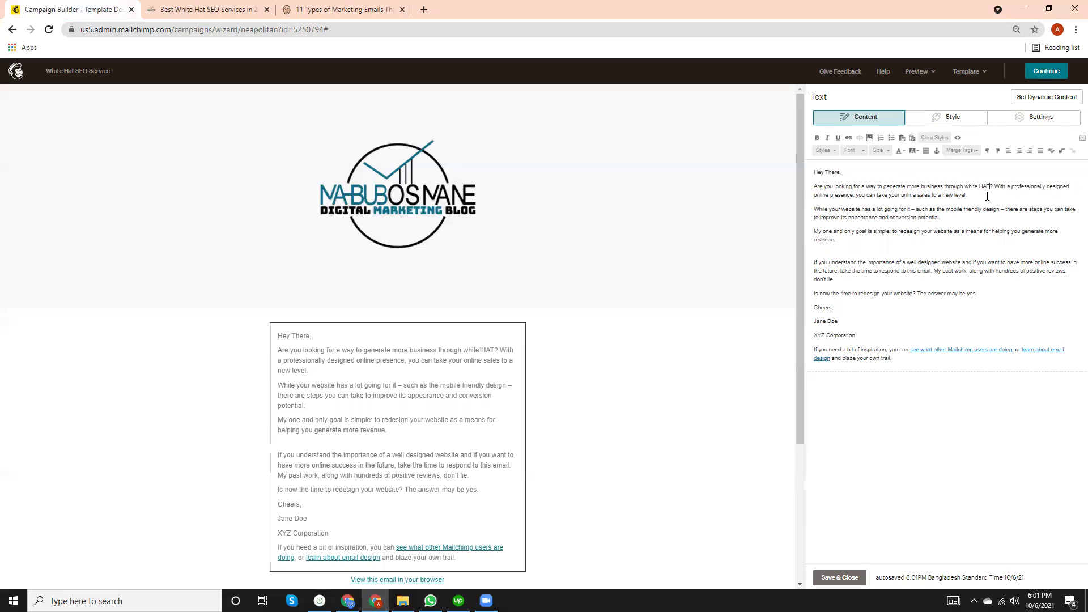
pyautogui.press('BackSpace')
pyautogui.press('BackSpace')
pyautogui.press('BackSpace')
pyautogui.press('BackSpace')
pyautogui.press('BackSpace')
pyautogui.press('BackSpace')
pyautogui.press('BackSpace')
pyautogui.press('BackSpace')
pyautogui.press('BackSpace')
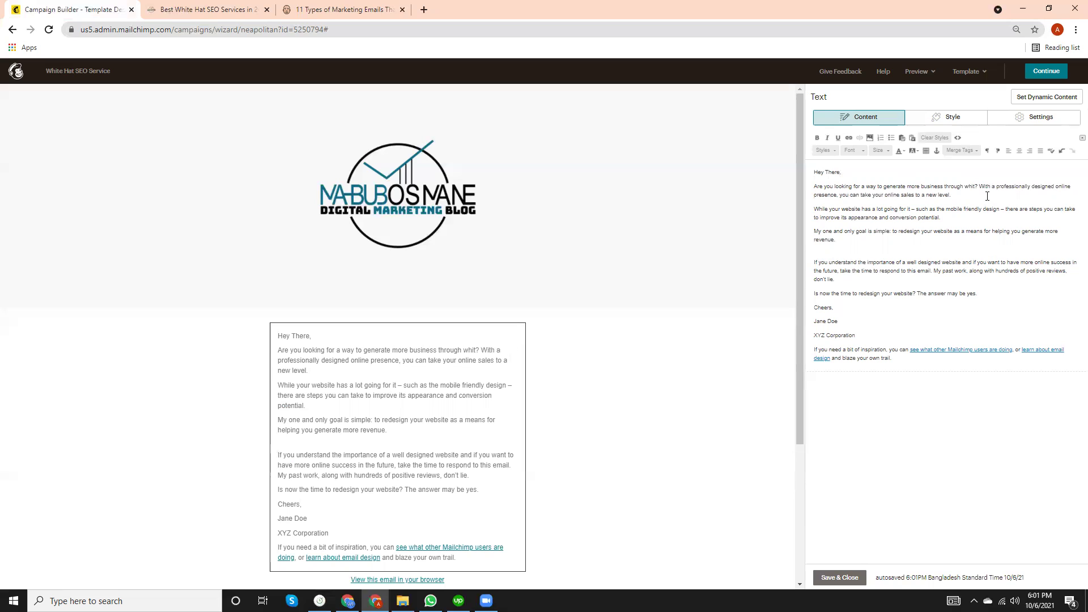
pyautogui.write('White Hat SEO')
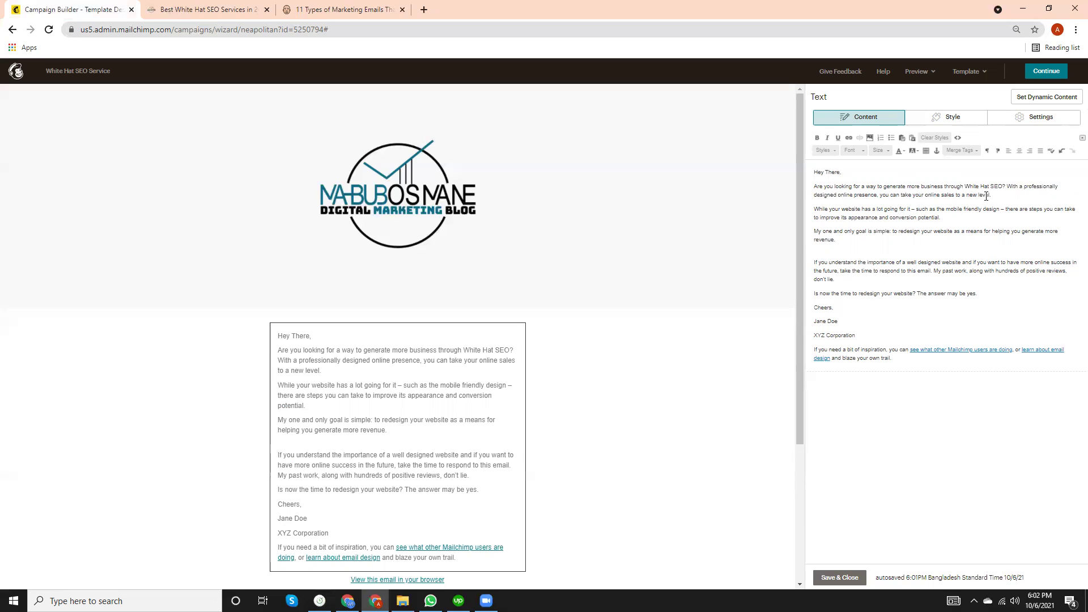
# Select the White Hat SEO services page address, then select 'White Hat SEO' in the email.
pyautogui.click(183, 8)
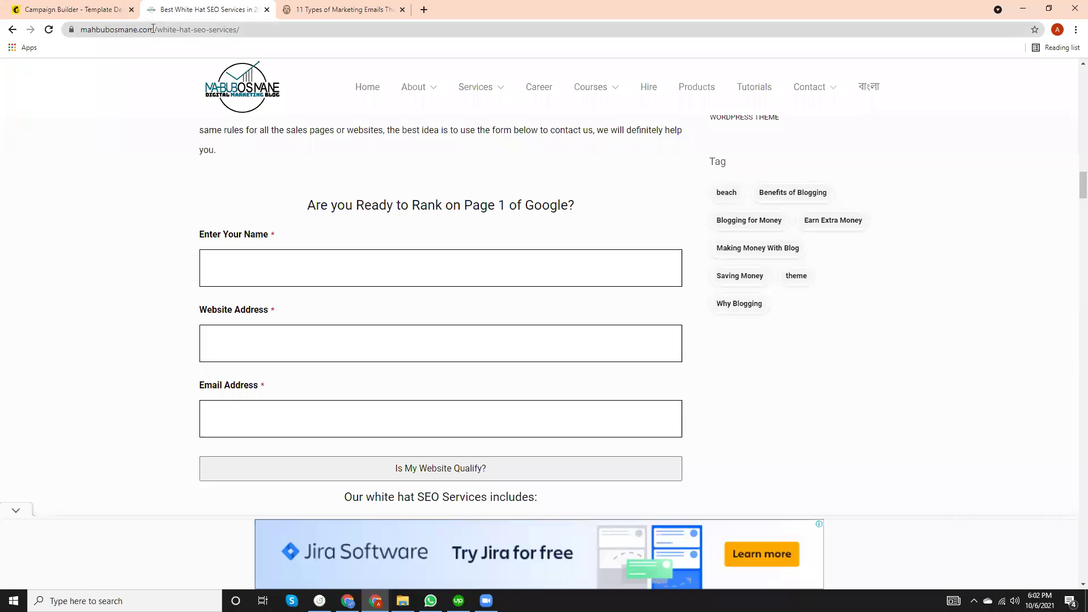
pyautogui.click(153, 29)
pyautogui.click(85, 8)
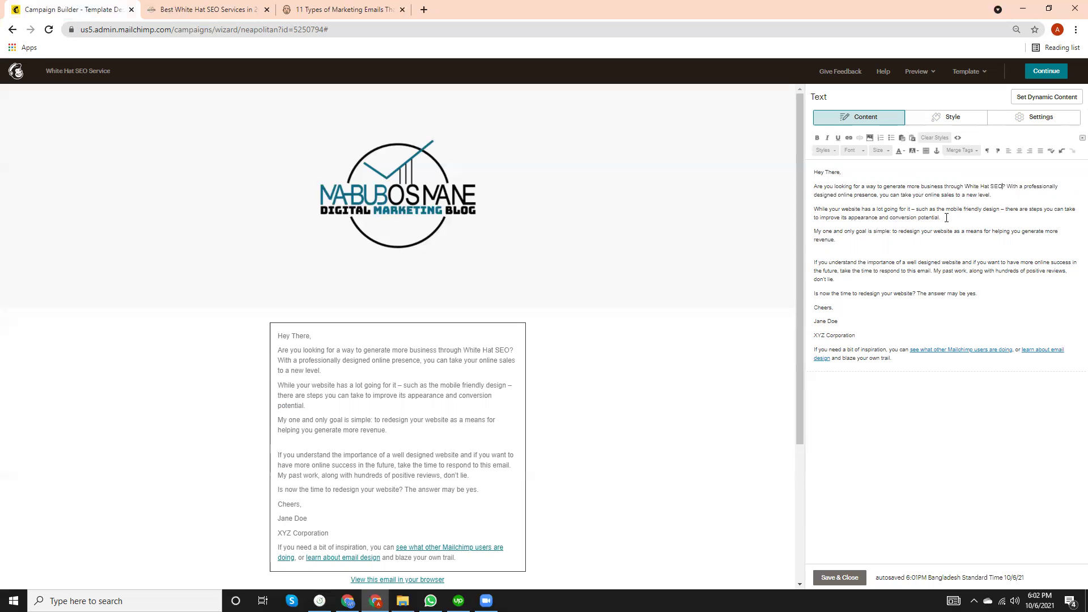
pyautogui.moveTo(965, 187); pyautogui.dragTo(1001, 188)
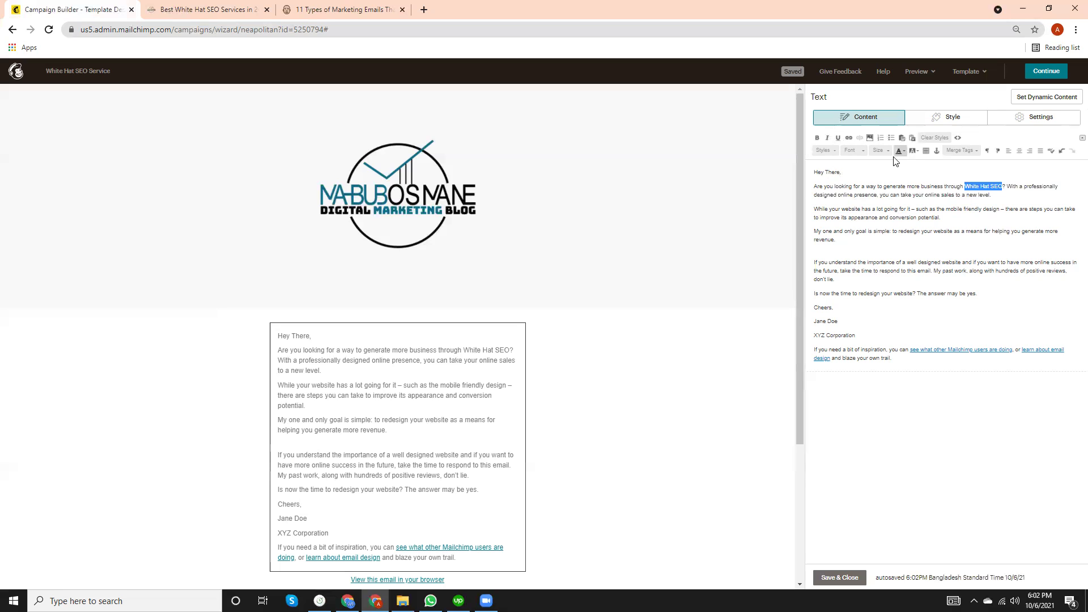
# Link 'White Hat SEO' to the pasted White Hat SEO services page address.
pyautogui.click(849, 137)
pyautogui.hotkey('ctrl', 'v')
pyautogui.click(488, 391)
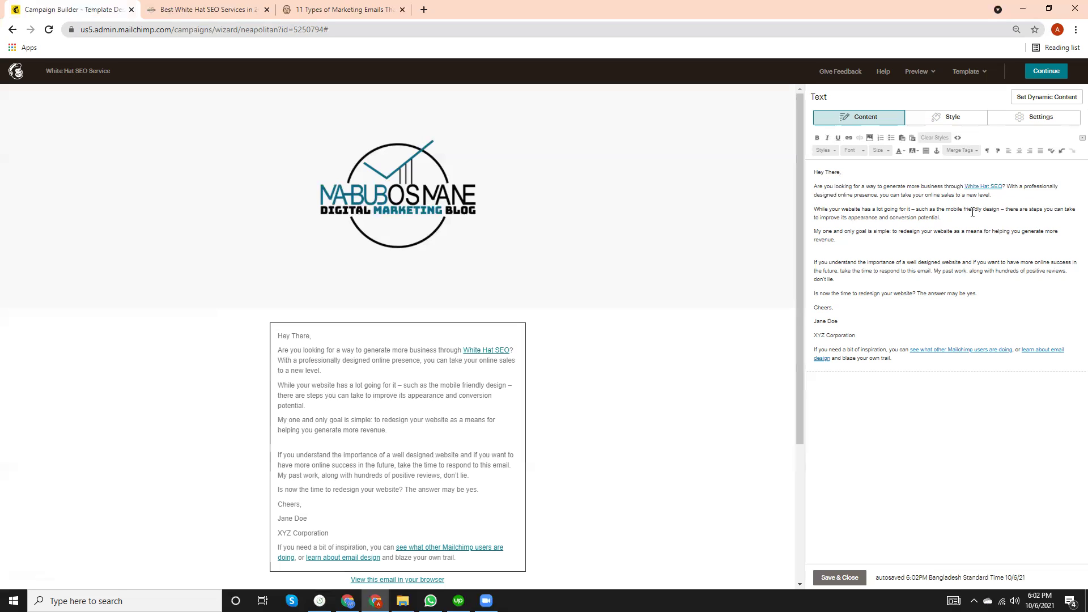
# Cut 'professionally designed online presence' down to 'professional' and add 'SEO Services' after it.
pyautogui.click(836, 196)
pyautogui.press('BackSpace')
pyautogui.press('BackSpace')
pyautogui.press('BackSpace')
pyautogui.press('BackSpace')
pyautogui.press('BackSpace')
pyautogui.press('BackSpace')
pyautogui.press('BackSpace')
pyautogui.press('BackSpace')
pyautogui.press('BackSpace')
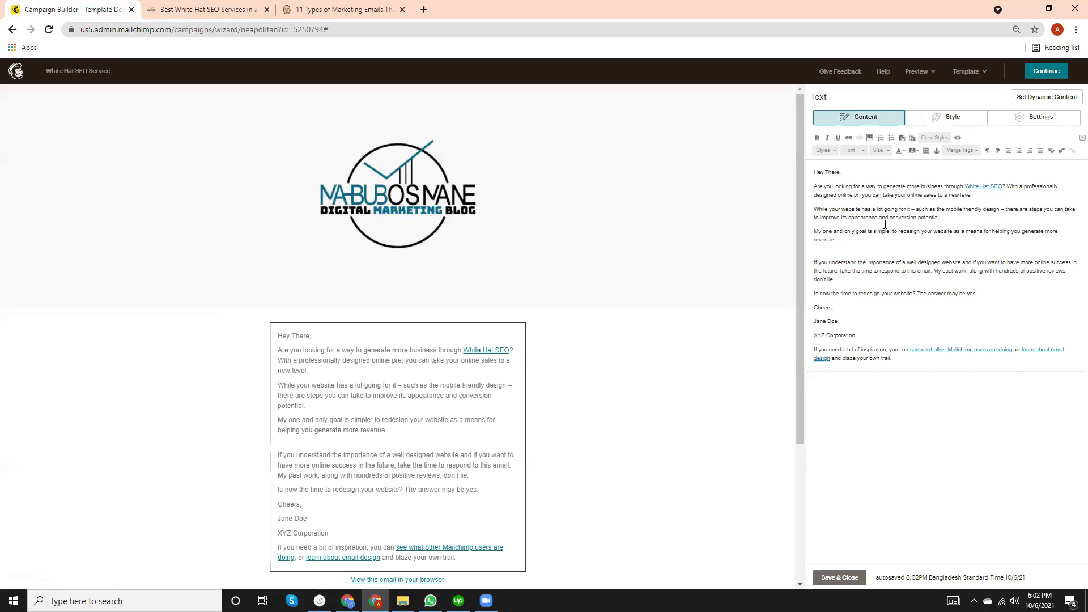
pyautogui.press('BackSpace')
pyautogui.press('BackSpace')
pyautogui.press('BackSpace')
pyautogui.press('BackSpace')
pyautogui.press('BackSpace')
pyautogui.press('BackSpace')
pyautogui.press('BackSpace')
pyautogui.press('BackSpace')
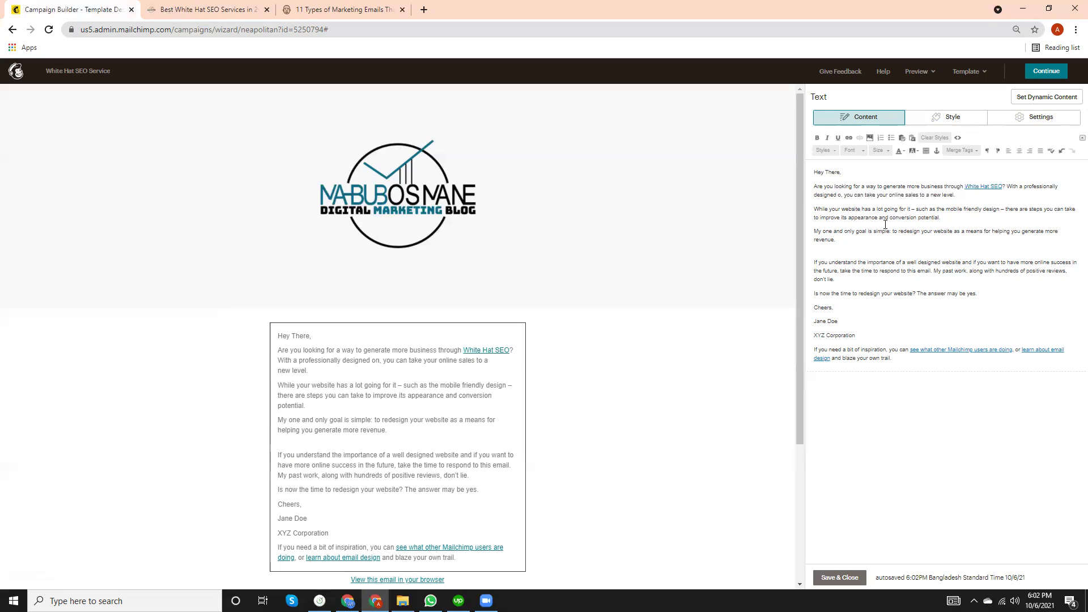
pyautogui.press('BackSpace')
pyautogui.press('BackSpace')
pyautogui.press('BackSpace')
pyautogui.press('BackSpace')
pyautogui.press('BackSpace')
pyautogui.press('BackSpace')
pyautogui.press('BackSpace')
pyautogui.press('BackSpace')
pyautogui.press('BackSpace')
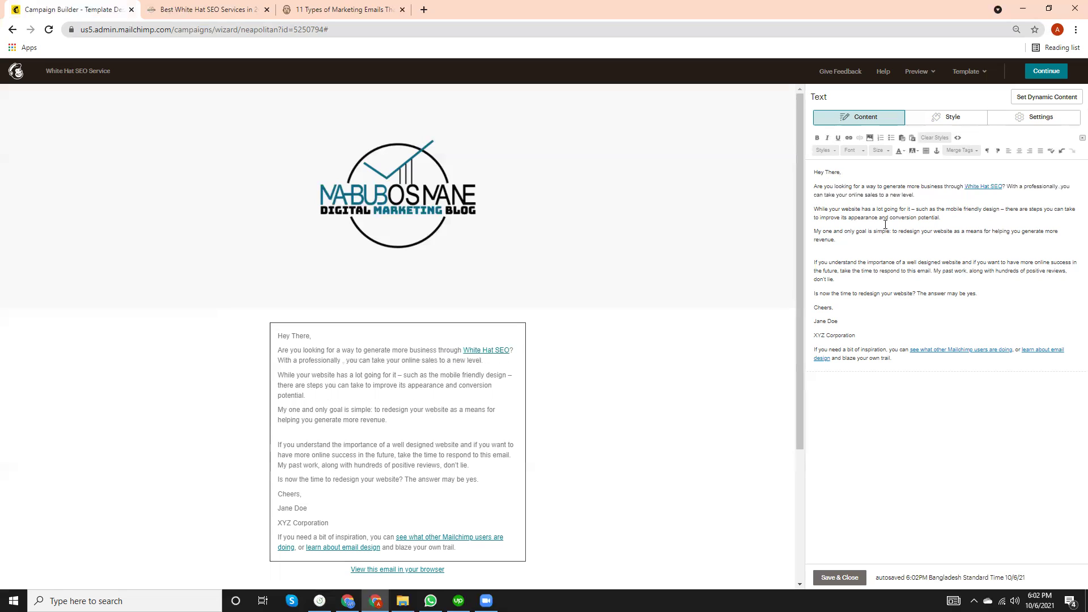
pyautogui.press('BackSpace')
pyautogui.write('SE')
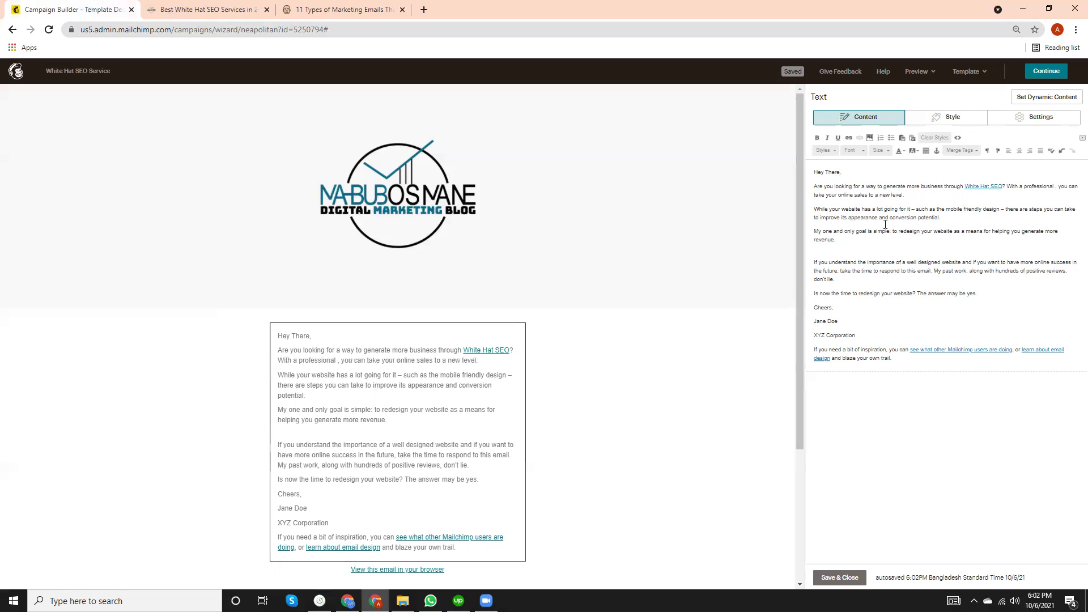
pyautogui.write('O Se')
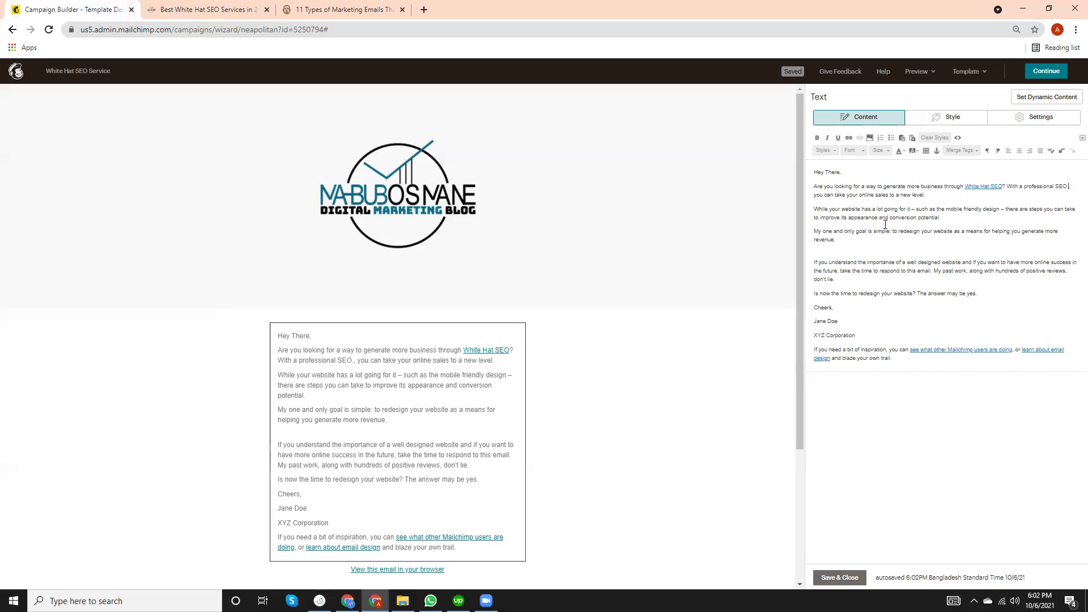
pyautogui.write('rvices')
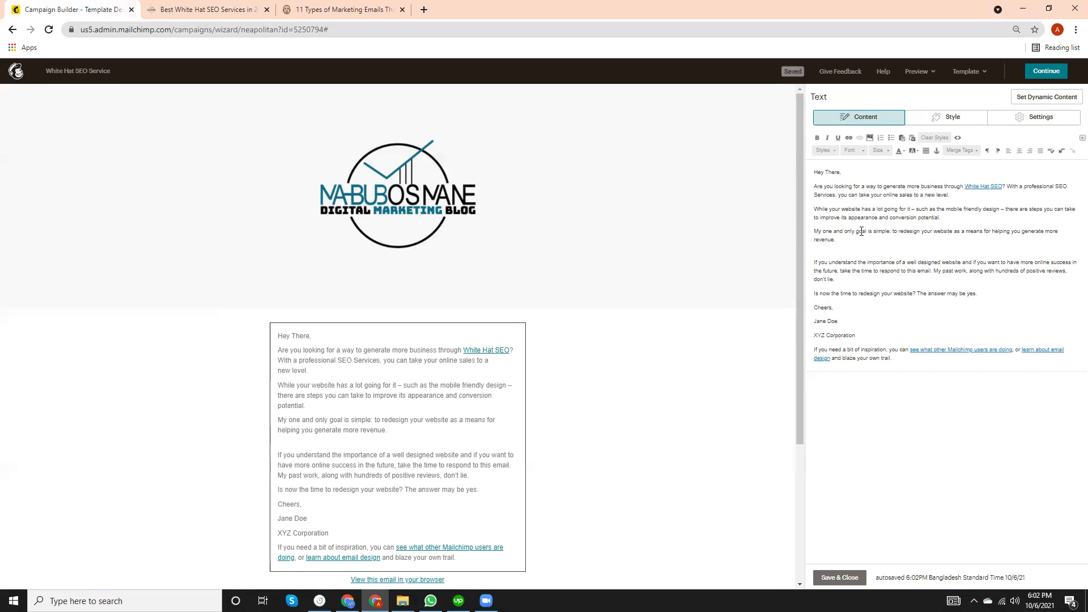
# Replace 'redesign' in the goal sentence with 'do white hat SEO for'.
pyautogui.click(919, 235)
pyautogui.press('BackSpace')
pyautogui.press('BackSpace')
pyautogui.press('BackSpace')
pyautogui.press('BackSpace')
pyautogui.press('BackSpace')
pyautogui.press('BackSpace')
pyautogui.press('BackSpace')
pyautogui.press('BackSpace')
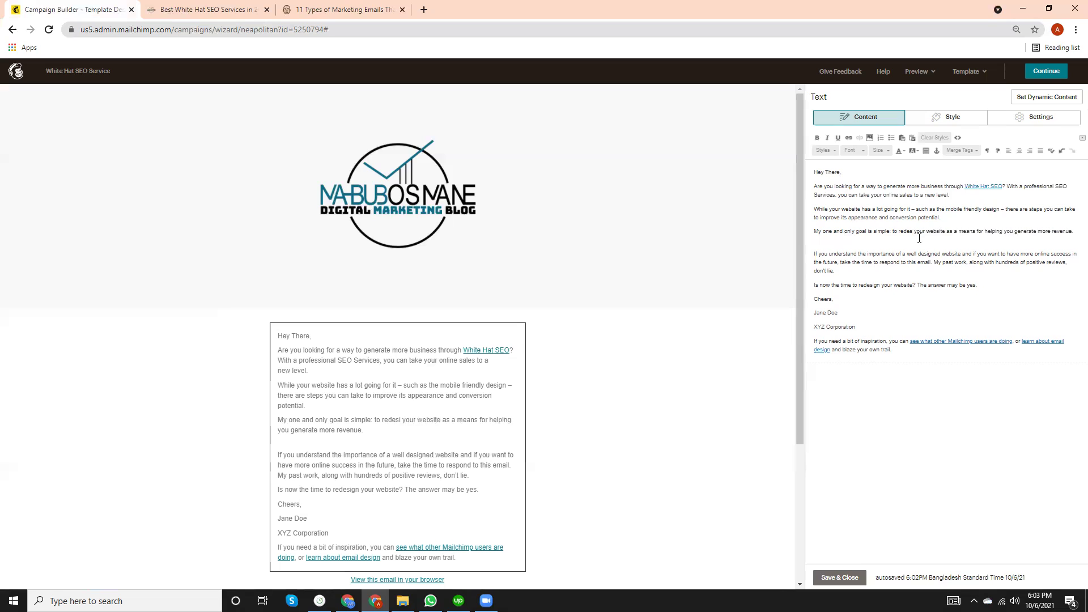
pyautogui.press('BackSpace')
pyautogui.write('do white hat SEO')
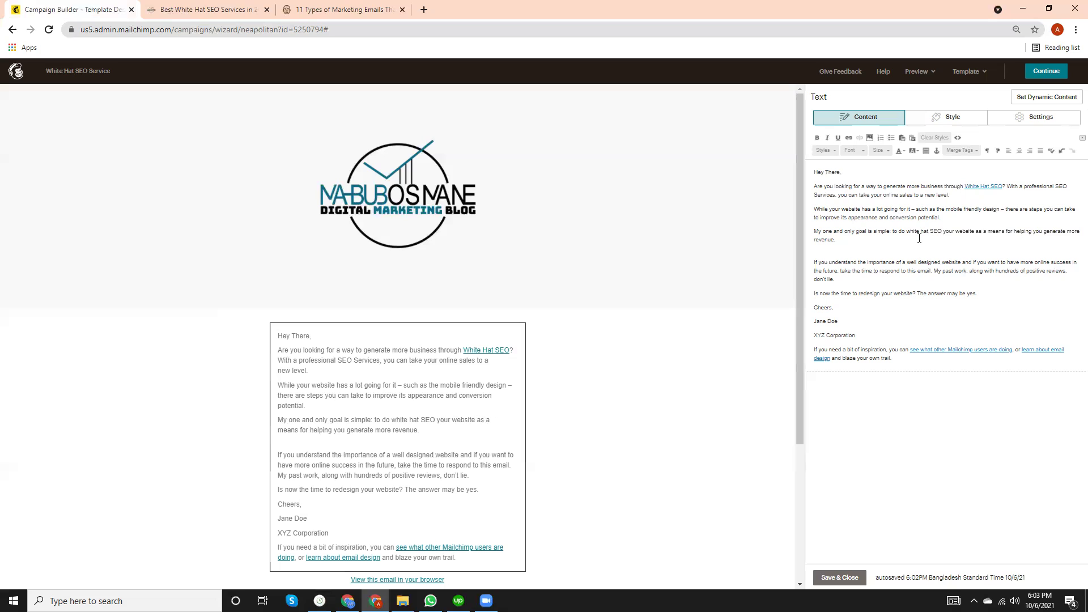
pyautogui.write(' for')
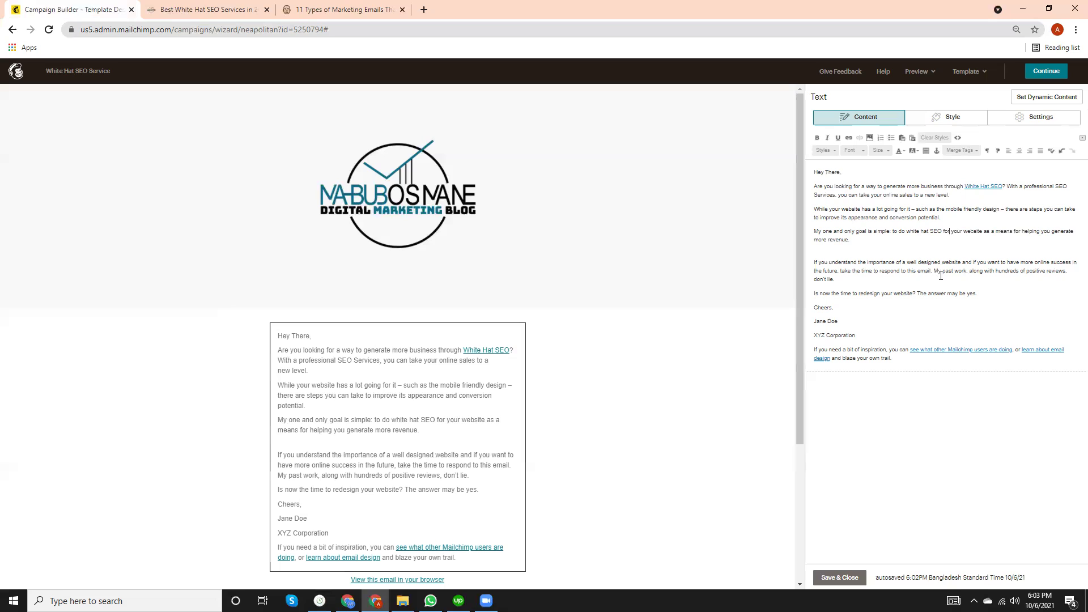
# Remove the empty paragraph and start replacing 'well designed website' with 'White Hat SEO'.
pyautogui.click(855, 247)
pyautogui.press('Delete')
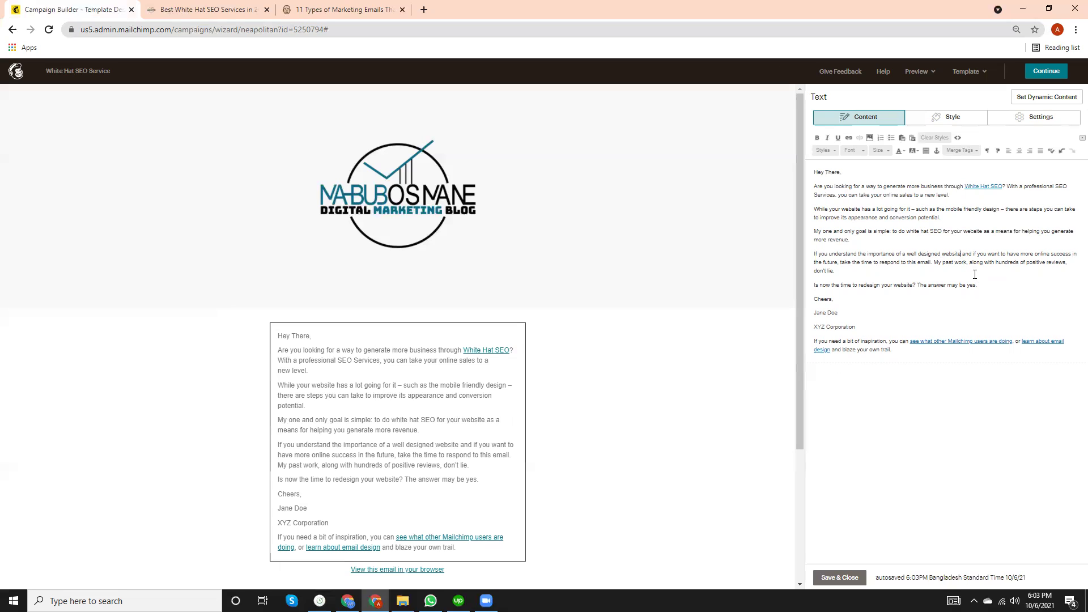
pyautogui.press('BackSpace')
pyautogui.press('BackSpace')
pyautogui.press('BackSpace')
pyautogui.press('BackSpace')
pyautogui.press('BackSpace')
pyautogui.press('BackSpace')
pyautogui.press('BackSpace')
pyautogui.press('BackSpace')
pyautogui.press('BackSpace')
pyautogui.press('BackSpace')
pyautogui.press('BackSpace')
pyautogui.press('BackSpace')
pyautogui.press('BackSpace')
pyautogui.press('BackSpace')
pyautogui.press('BackSpace')
pyautogui.press('BackSpace')
pyautogui.press('BackSpace')
pyautogui.press('BackSpace')
pyautogui.press('BackSpace')
pyautogui.press('BackSpace')
pyautogui.press('BackSpace')
pyautogui.write('White')
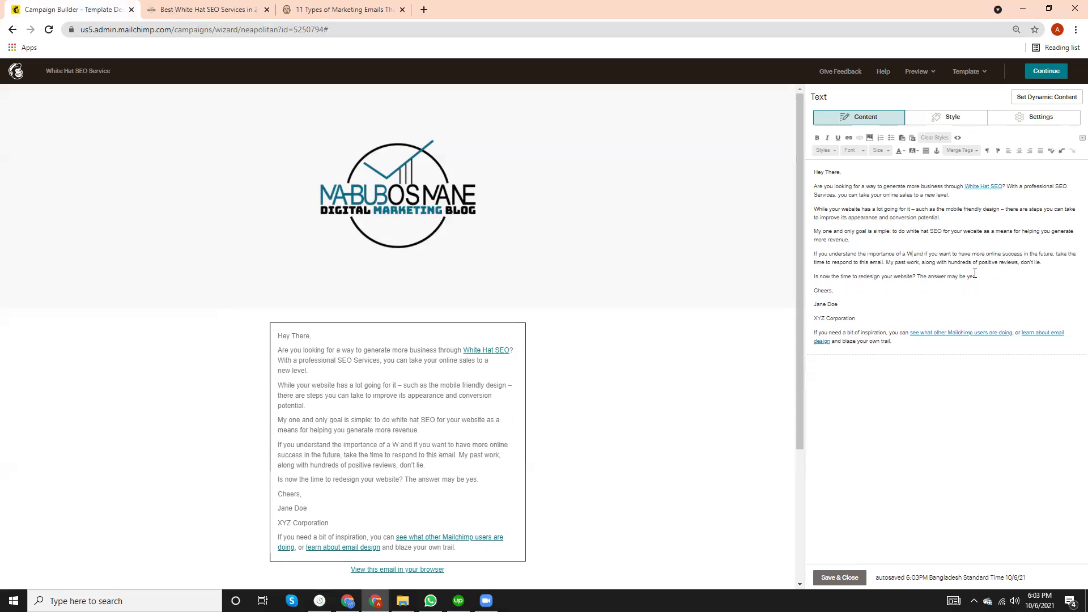
pyautogui.write(' Hat SEO')
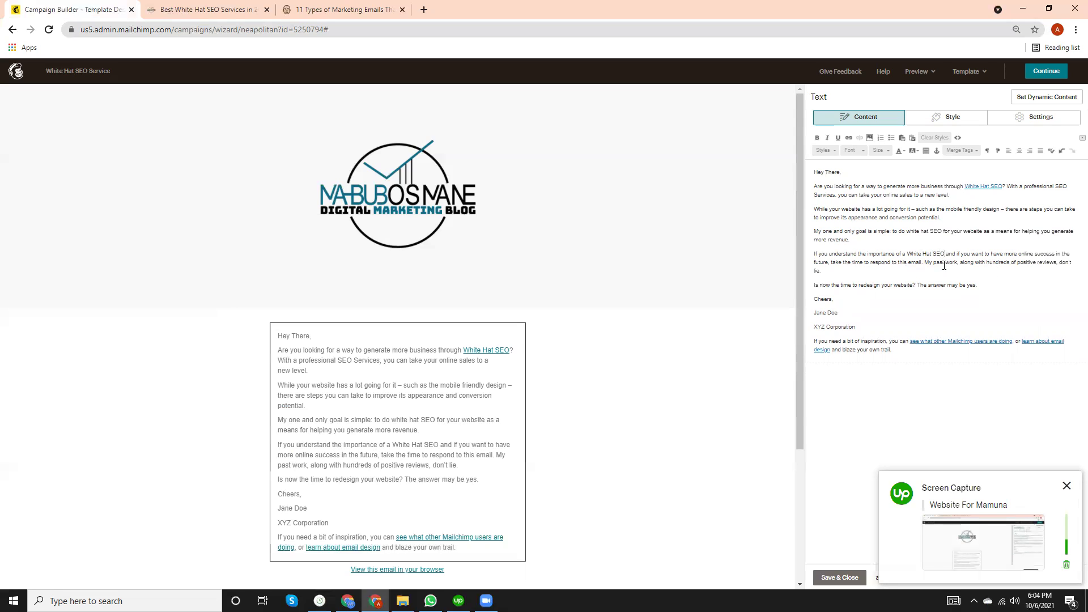
# Load the site's /seo-clients page in the marketing-emails article's tab.
pyautogui.click(207, 7)
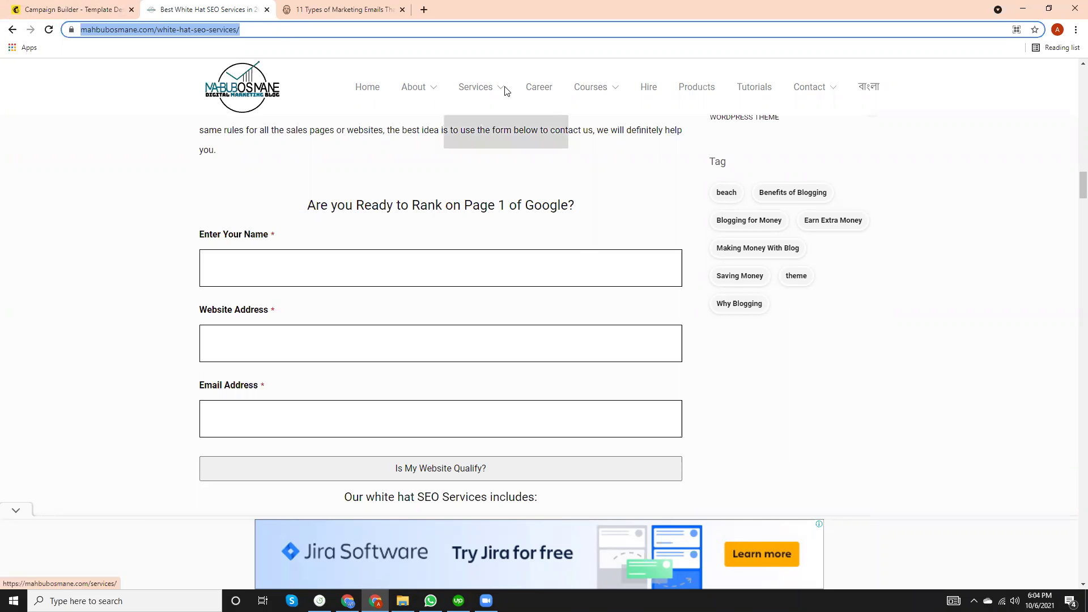
pyautogui.moveTo(481, 88)
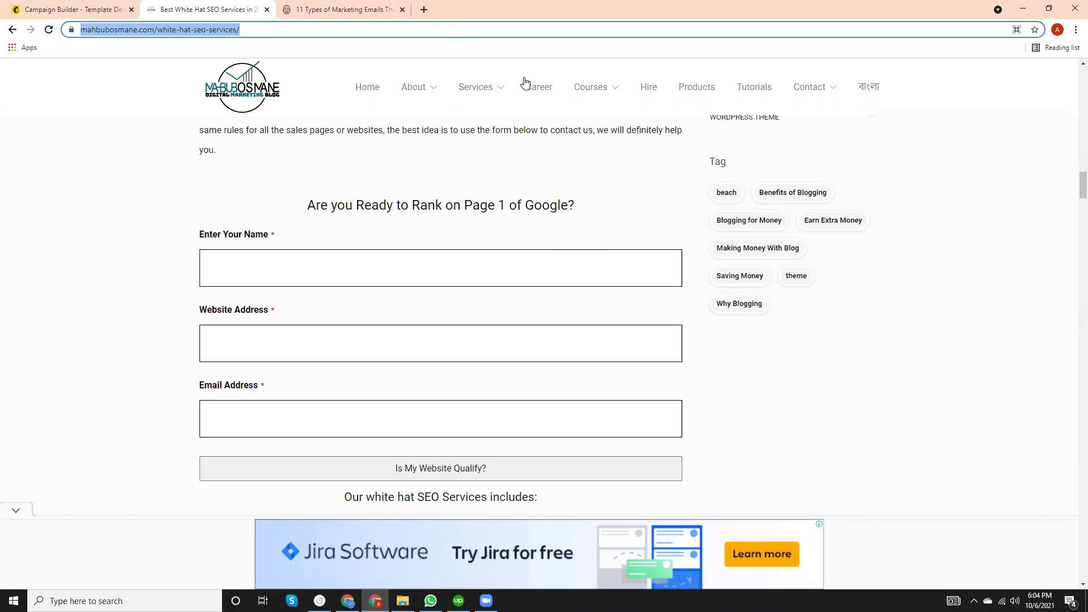
pyautogui.click(339, 10)
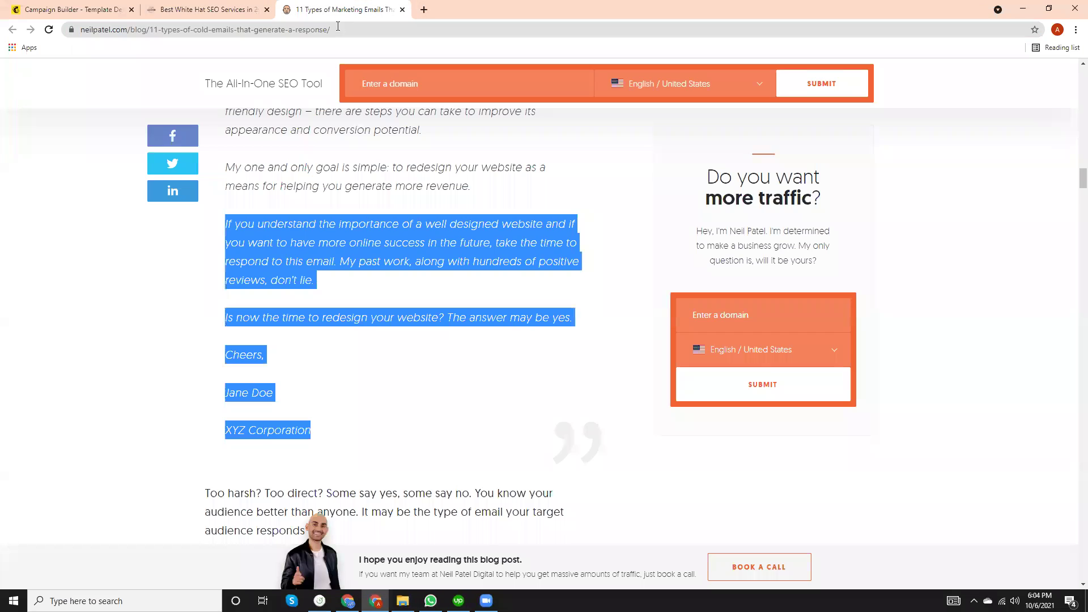
pyautogui.click(375, 28)
pyautogui.write('mah')
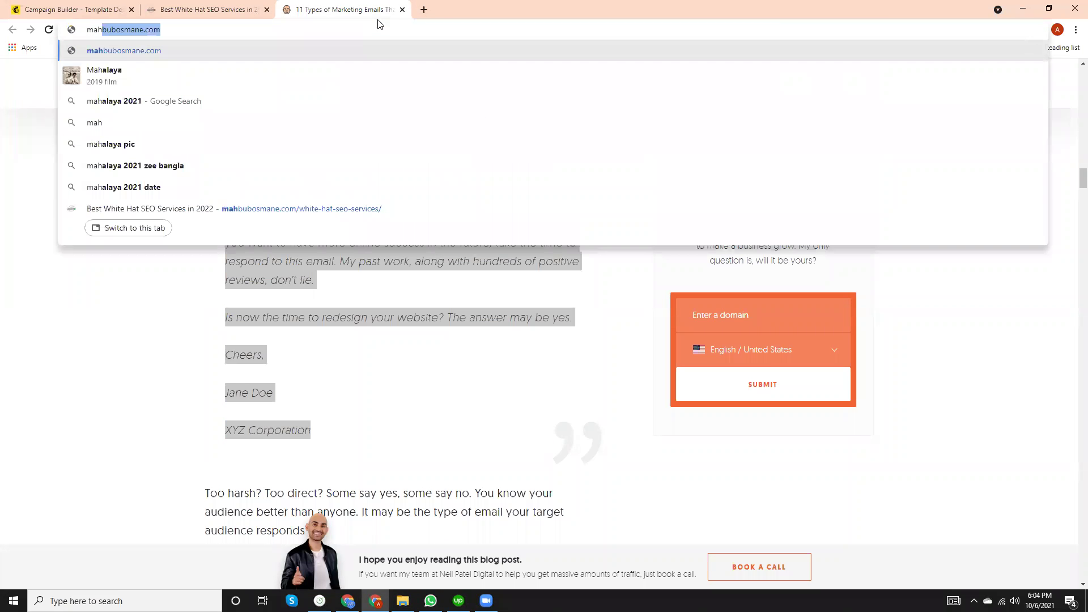
pyautogui.press('Right')
pyautogui.write('/s')
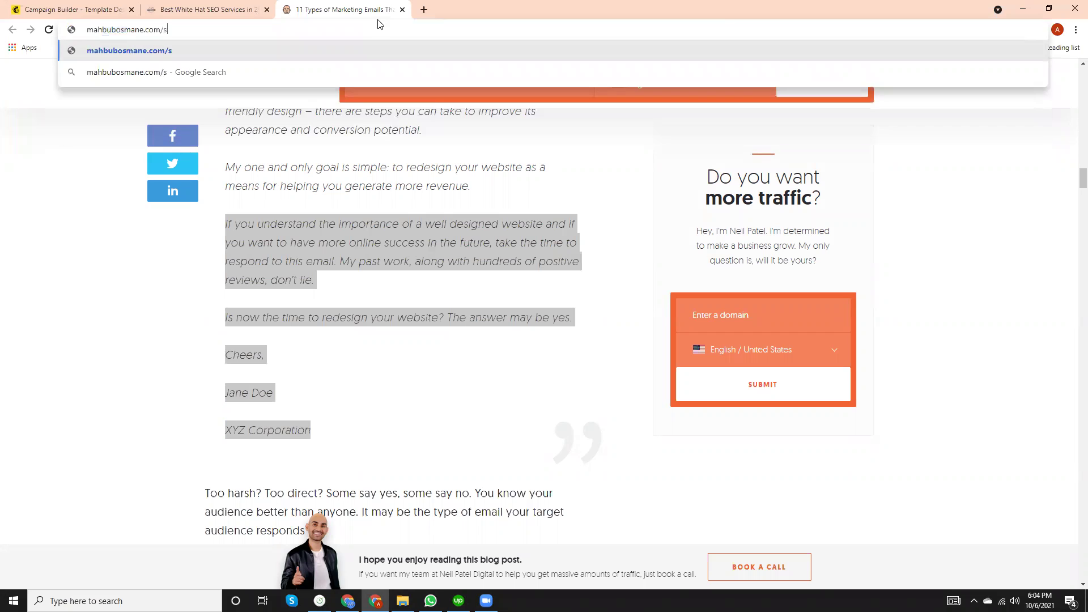
pyautogui.write('eo-clients')
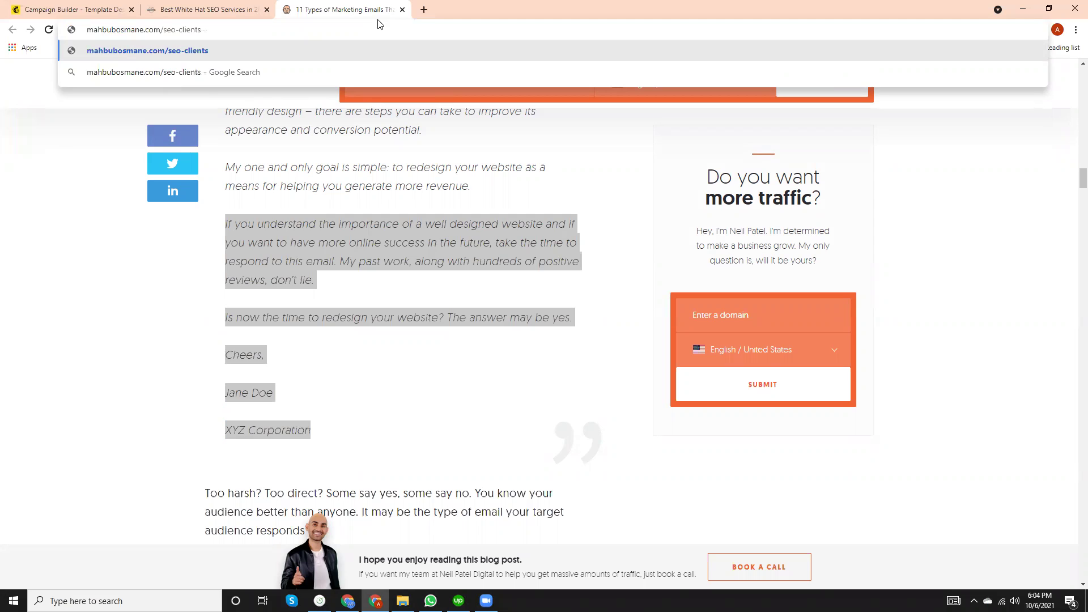
pyautogui.press('Return')
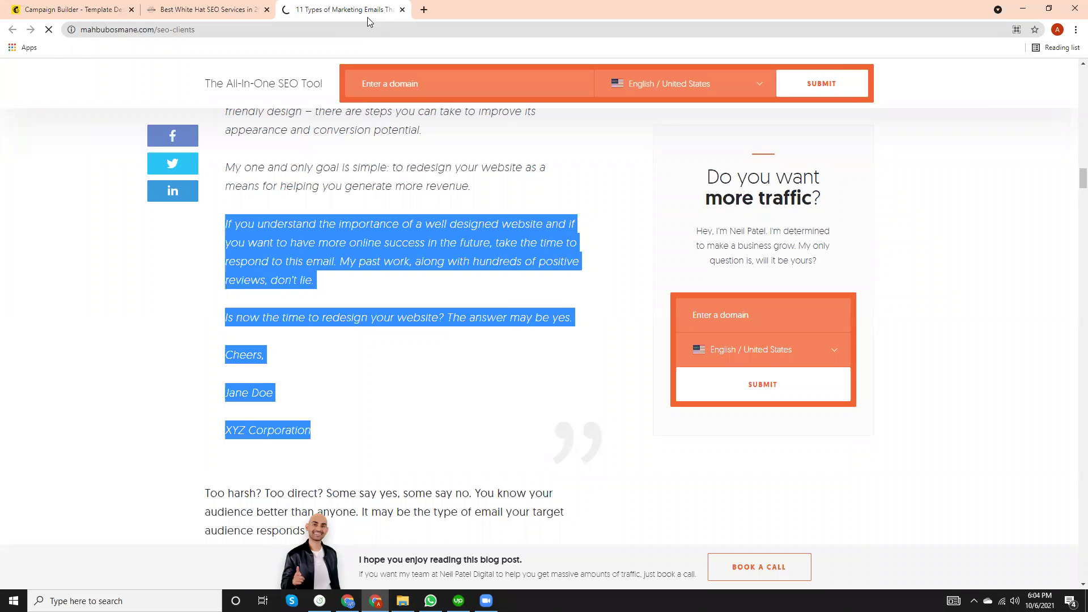
# Select the SEO Clients address, browse the page, and go back to the White Hat SEO page.
pyautogui.click(140, 36)
pyautogui.hotkey('ctrl', 'c')
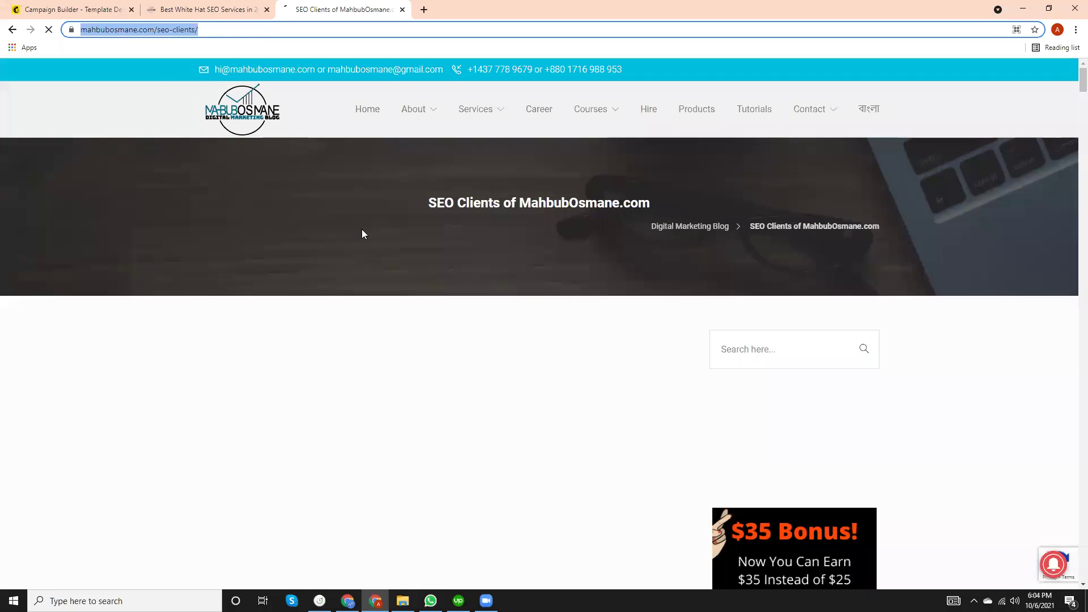
pyautogui.scroll(-7, 361, 232)
pyautogui.scroll(-15, 288, 272)
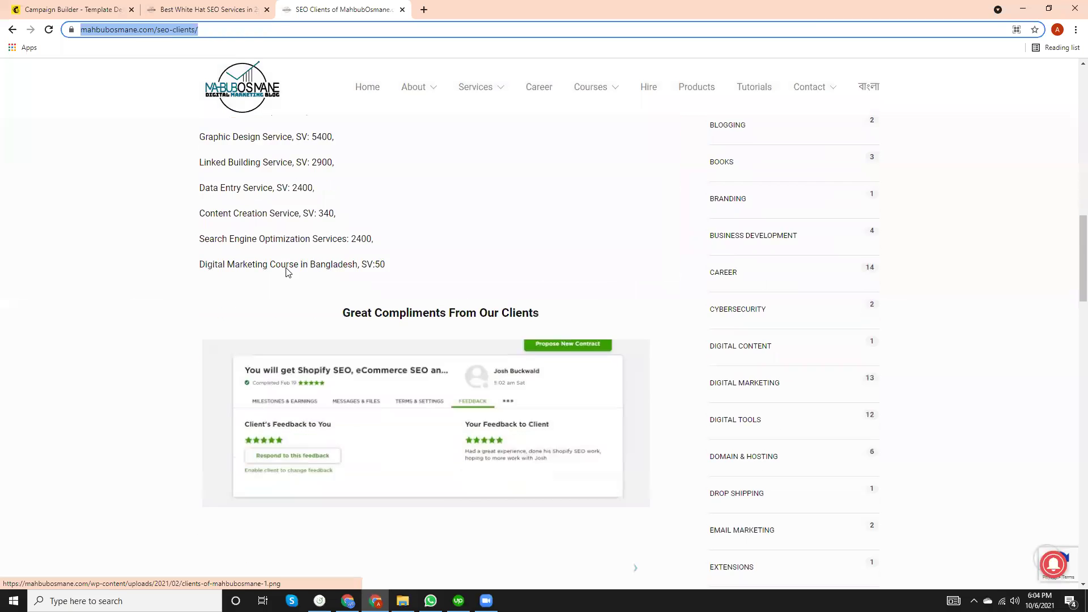
pyautogui.scroll(15, 288, 267)
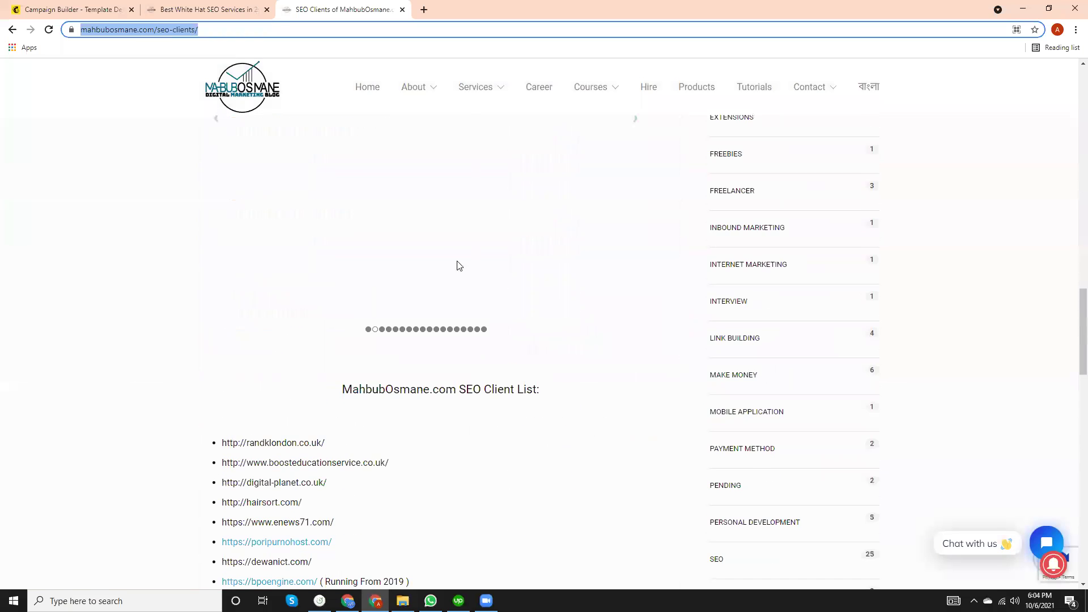
pyautogui.click(226, 7)
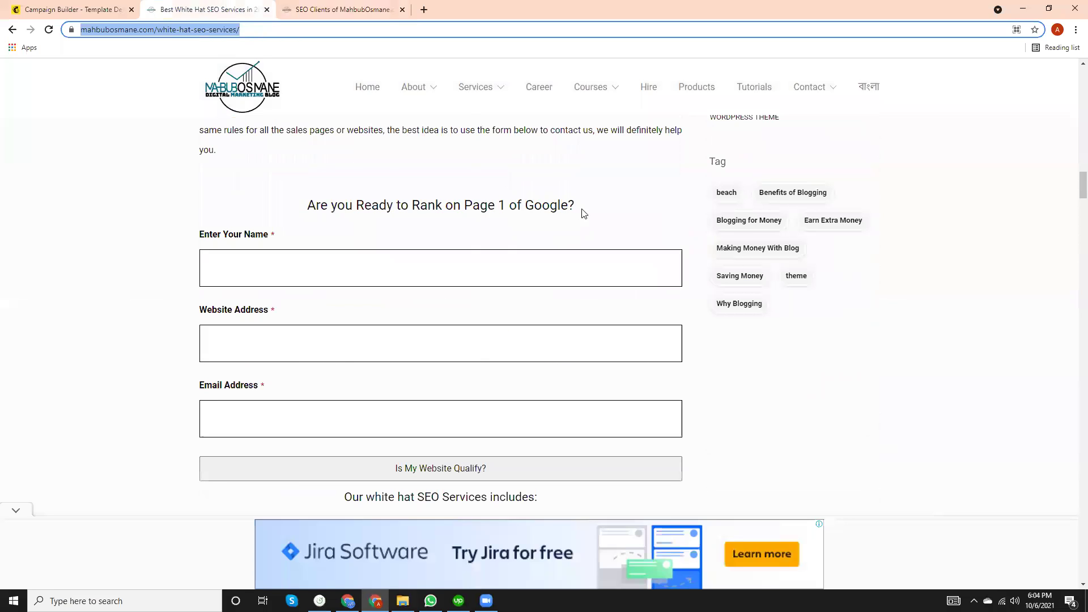
# Link 'My past work' in the email to the pasted SEO Clients page address.
pyautogui.click(94, 8)
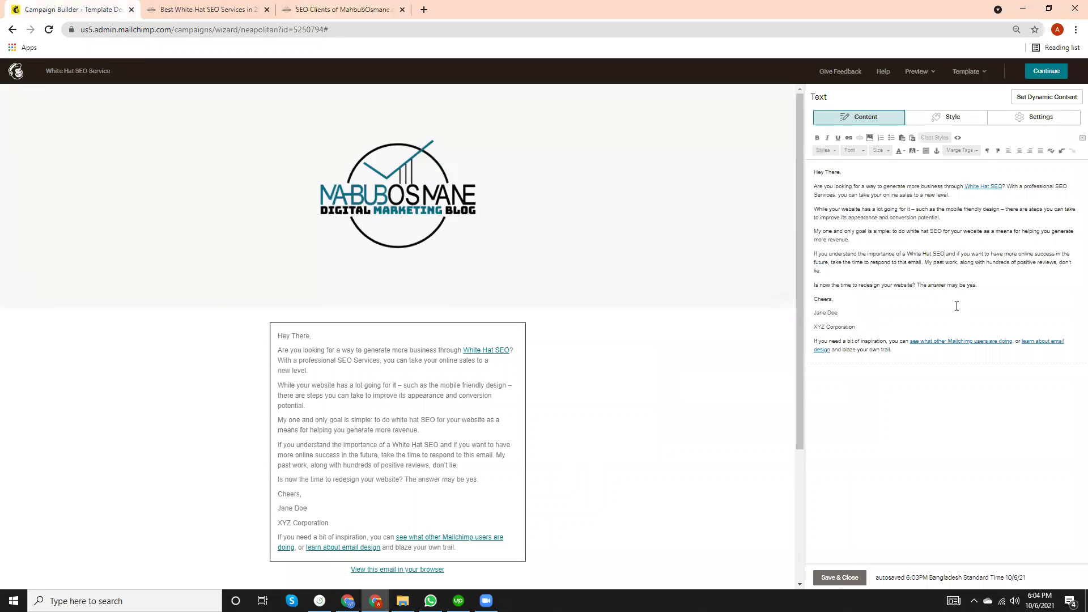
pyautogui.moveTo(924, 262); pyautogui.dragTo(958, 264)
pyautogui.click(849, 137)
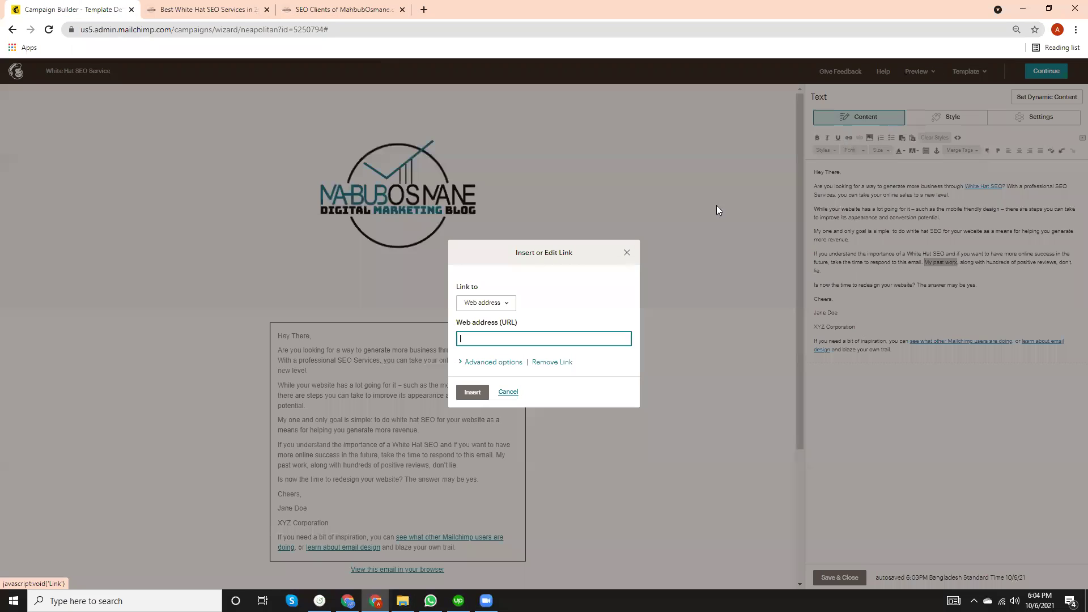
pyautogui.hotkey('ctrl', 'v')
pyautogui.click(471, 392)
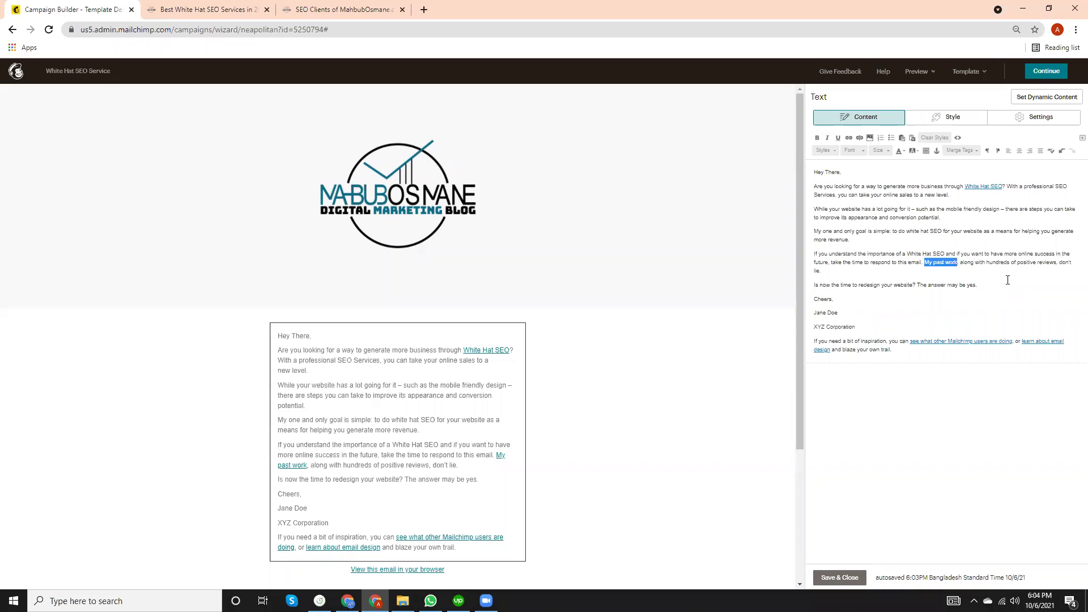
# Change the SEO Clients tab's address to the site's /portfolio page.
pyautogui.moveTo(343, 109)
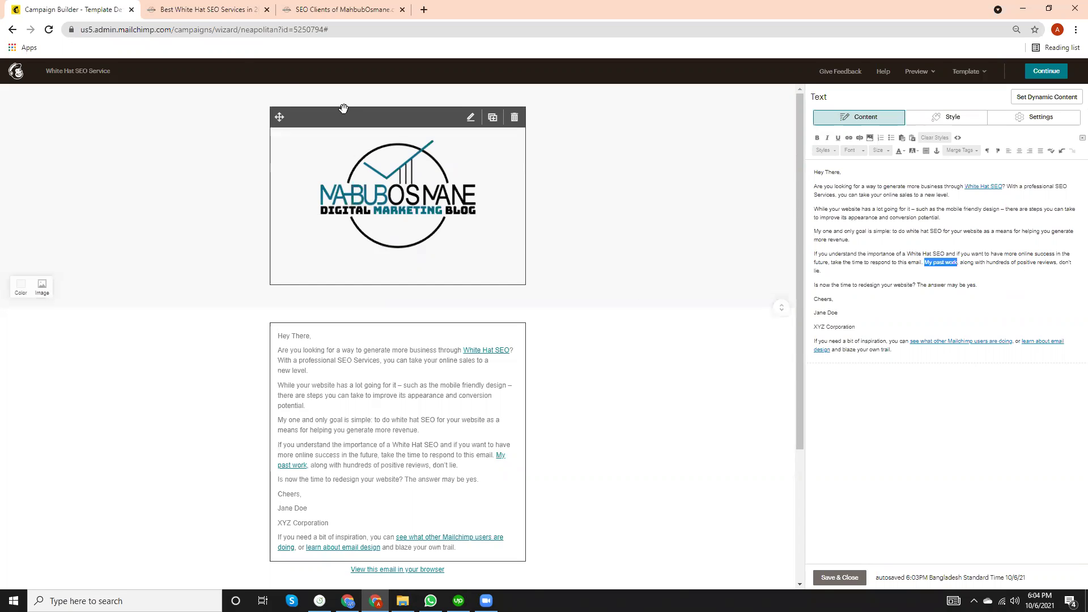
pyautogui.click(204, 9)
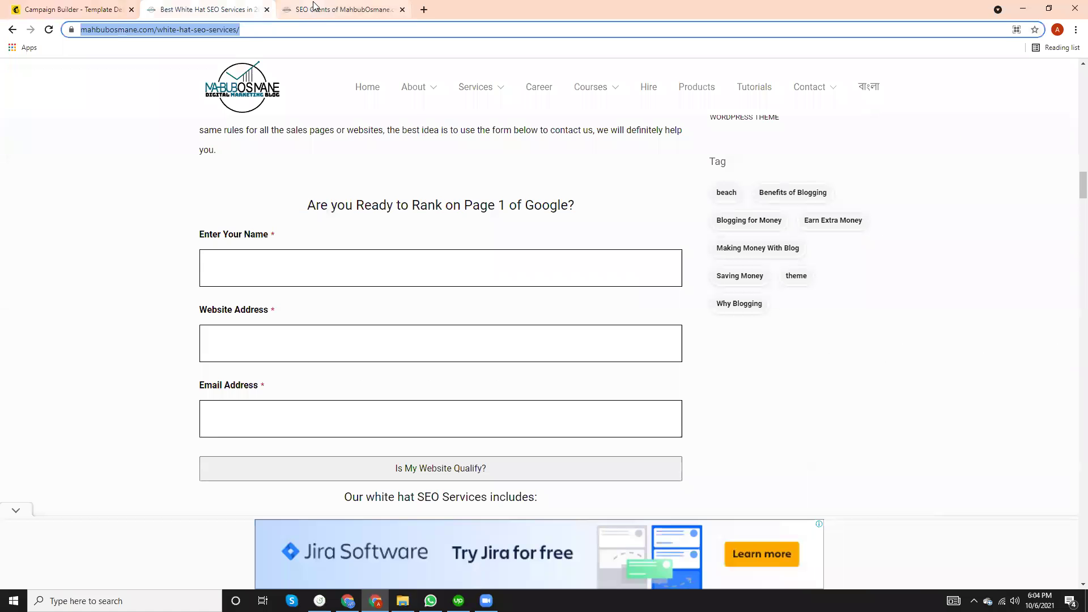
pyautogui.click(313, 6)
pyautogui.click(245, 33)
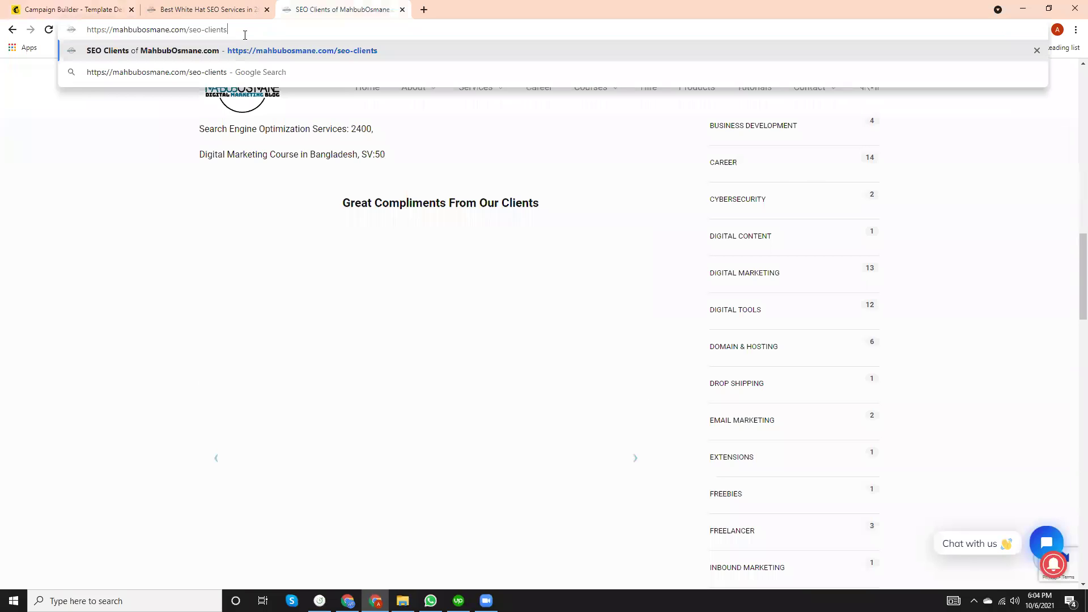
pyautogui.press('BackSpace')
pyautogui.press('BackSpace')
pyautogui.press('BackSpace')
pyautogui.press('BackSpace')
pyautogui.press('BackSpace')
pyautogui.press('BackSpace')
pyautogui.press('BackSpace')
pyautogui.press('BackSpace')
pyautogui.press('BackSpace')
pyautogui.press('BackSpace')
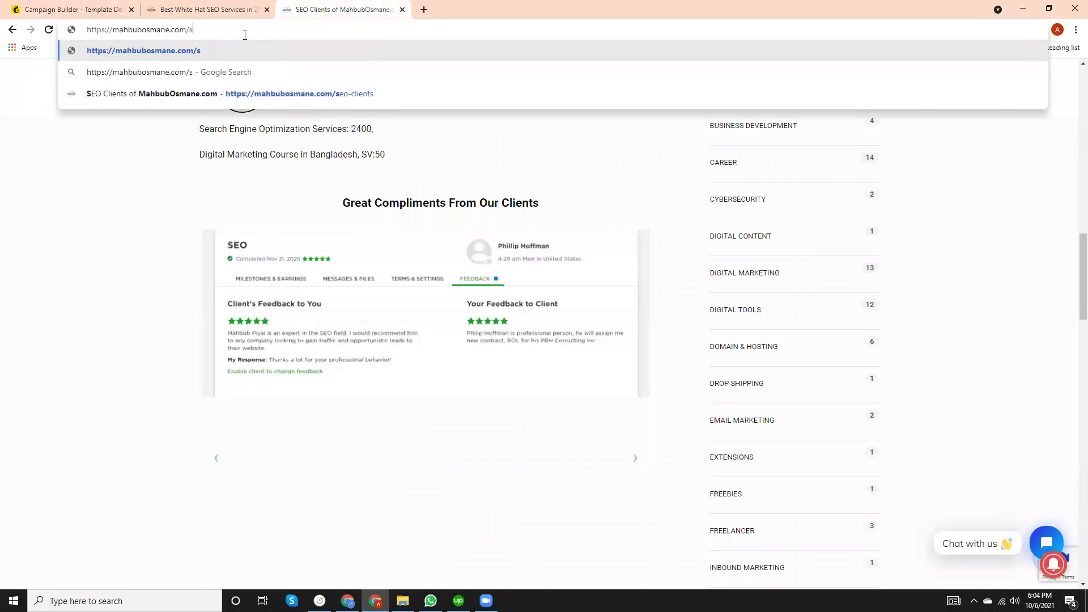
pyautogui.press('BackSpace')
pyautogui.write('port')
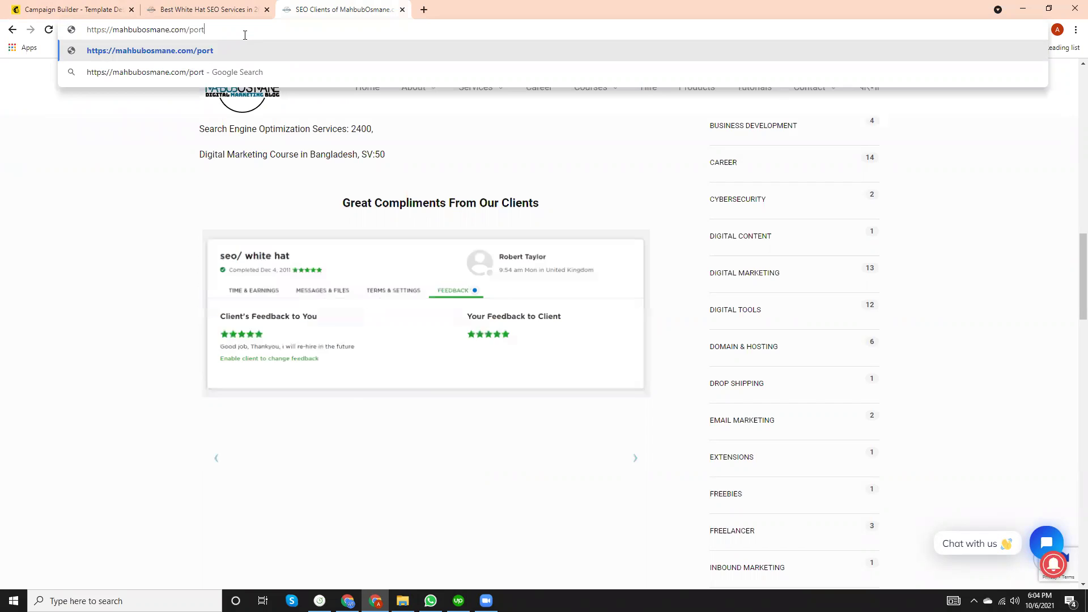
pyautogui.write('folio')
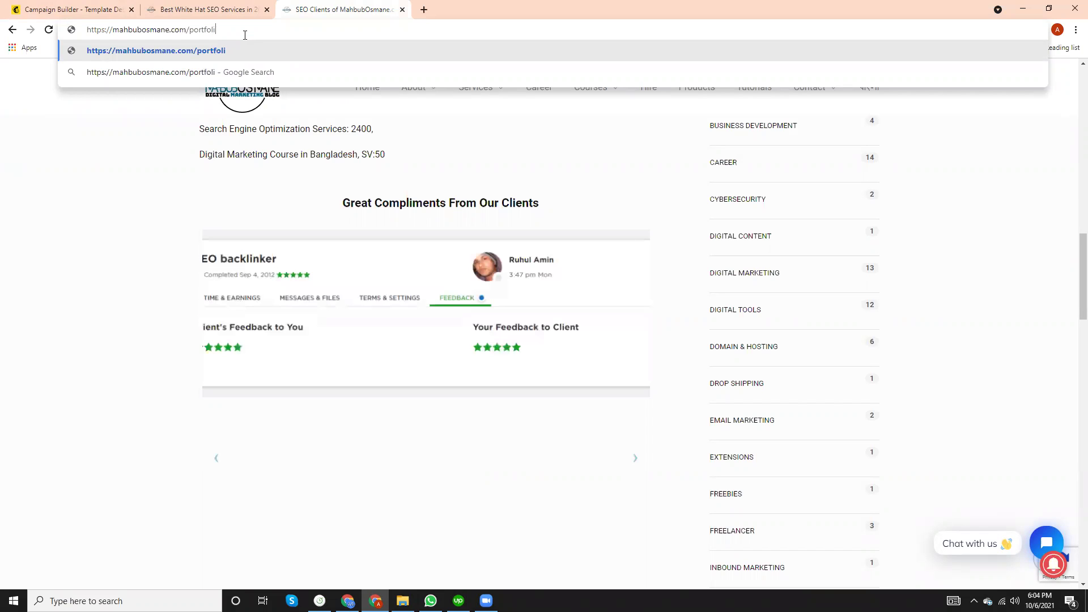
pyautogui.press('Return')
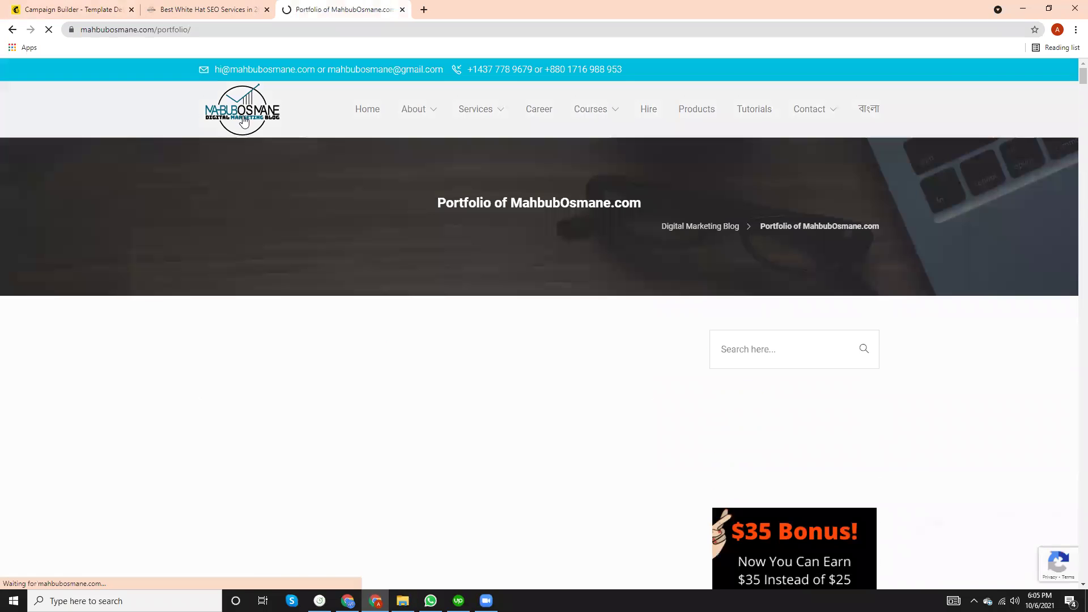
# Look over the portfolio reviews, copy its address, and return to the Mailchimp email.
pyautogui.scroll(-8, 311, 360)
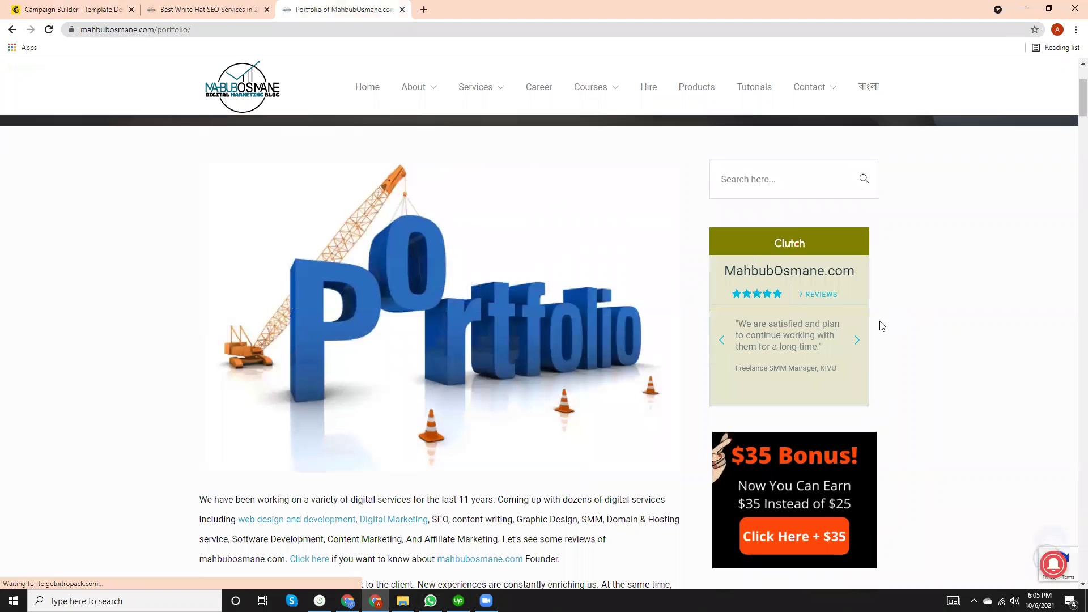
pyautogui.scroll(-10, 486, 394)
pyautogui.scroll(-7, 438, 389)
pyautogui.scroll(5, 444, 393)
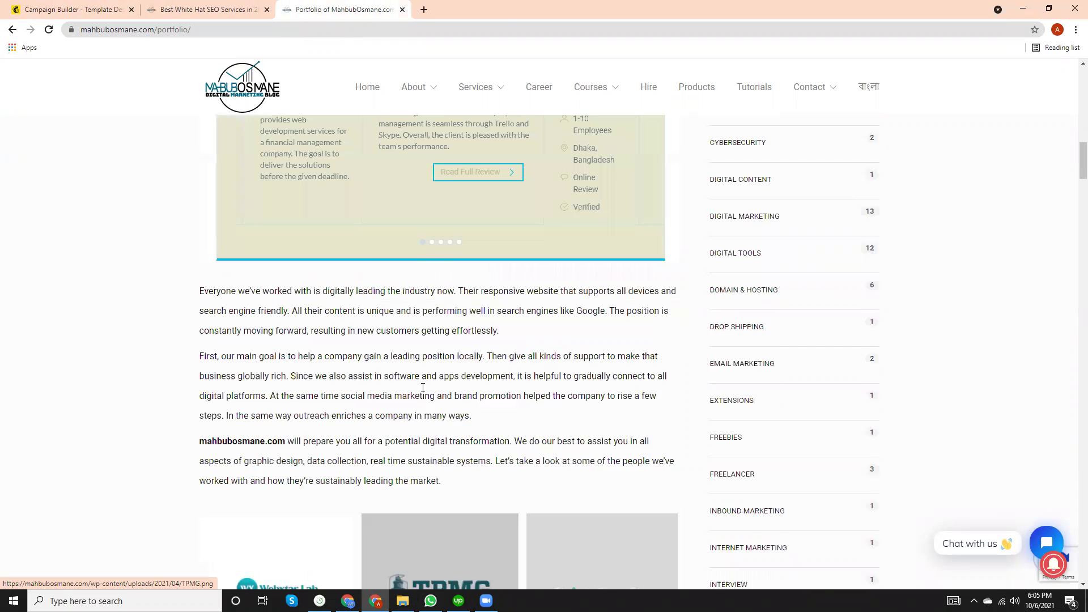
pyautogui.scroll(-3, 328, 299)
pyautogui.scroll(-20, 333, 326)
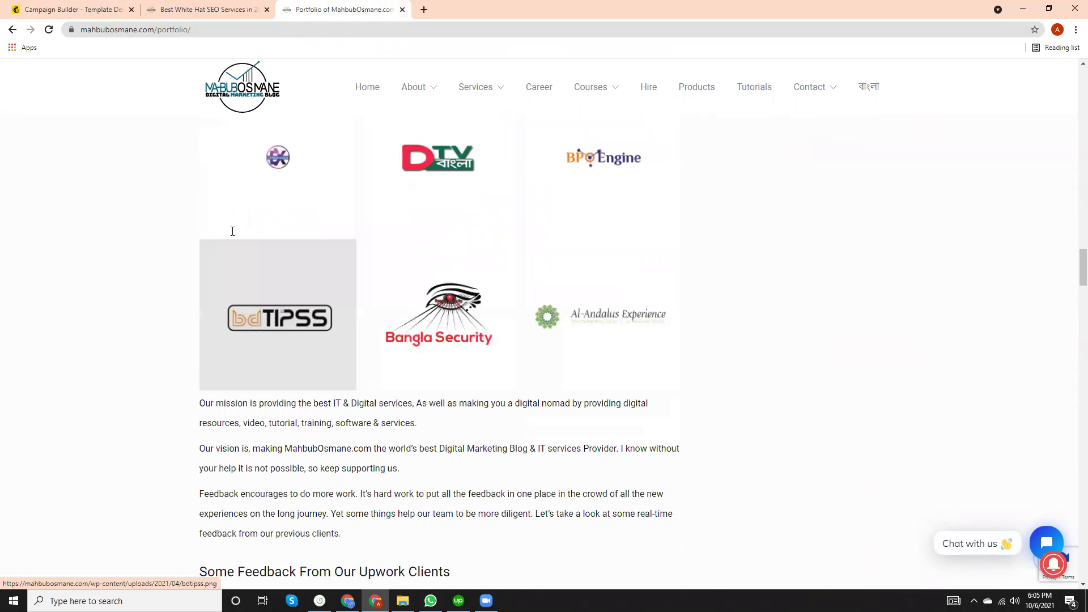
pyautogui.click(147, 28)
pyautogui.hotkey('ctrl', 'c')
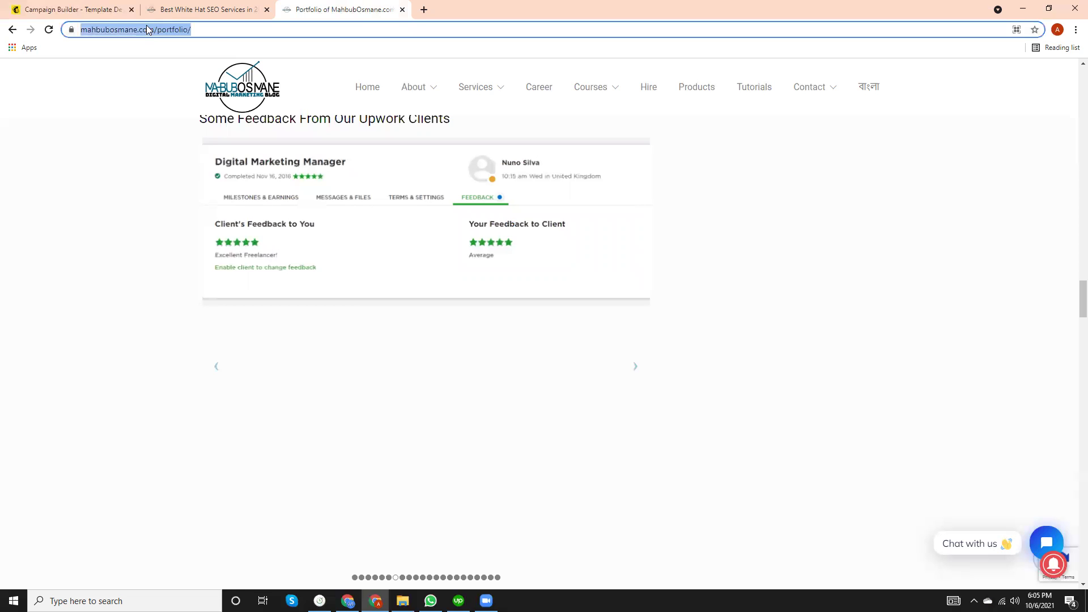
pyautogui.click(68, 10)
pyautogui.click(1004, 274)
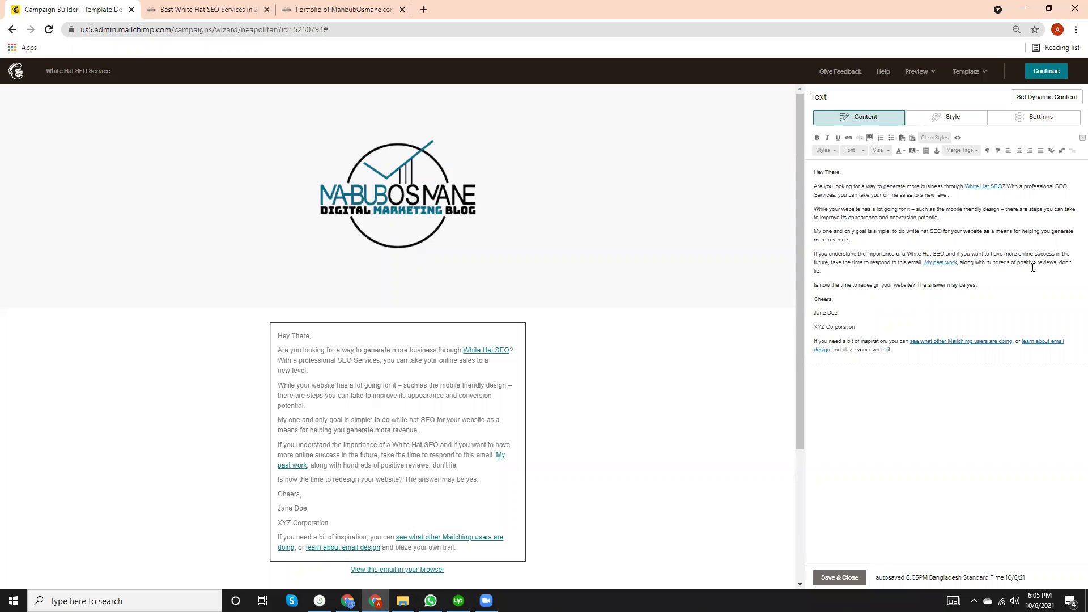
# Link 'hundreds of positive reviews' to the copied portfolio page address.
pyautogui.moveTo(987, 262); pyautogui.dragTo(1055, 263)
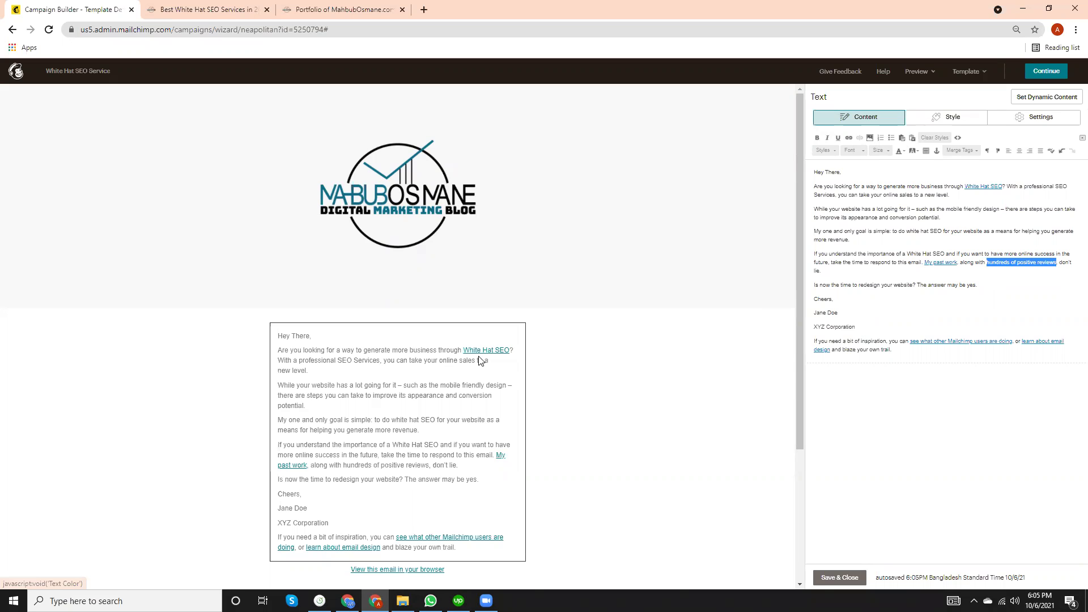
pyautogui.click(848, 138)
pyautogui.hotkey('ctrl', 'v')
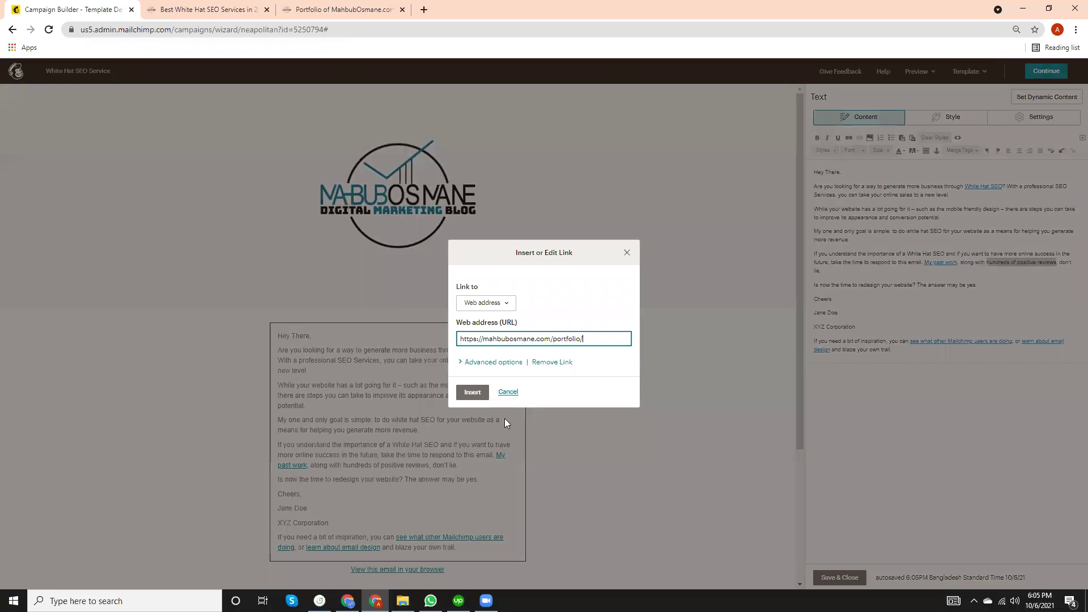
pyautogui.click(473, 392)
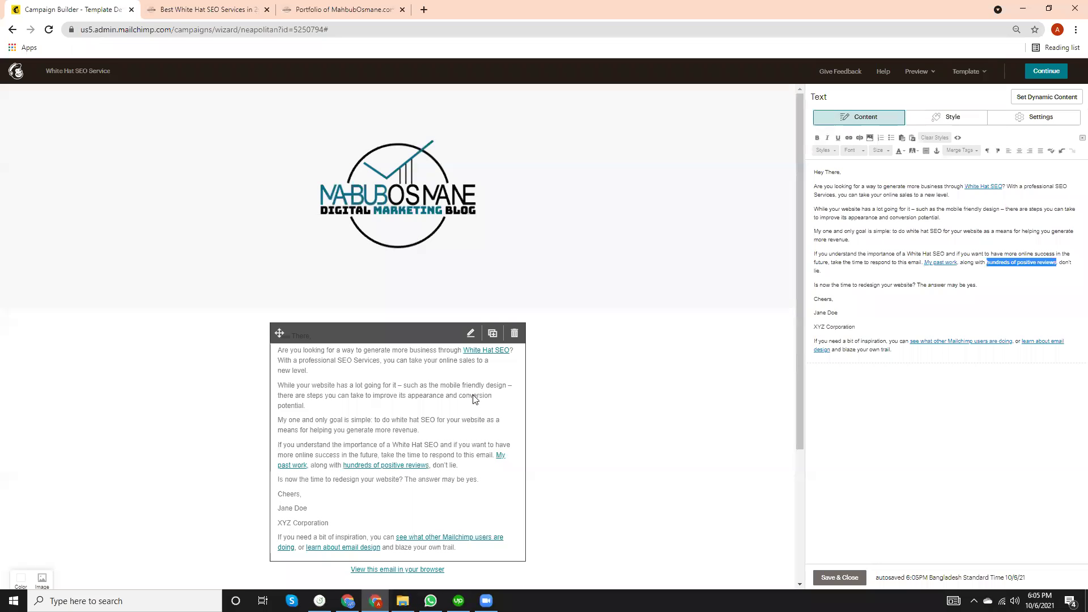
# Replace 'redesign' in the closing question with 'for'.
pyautogui.click(879, 286)
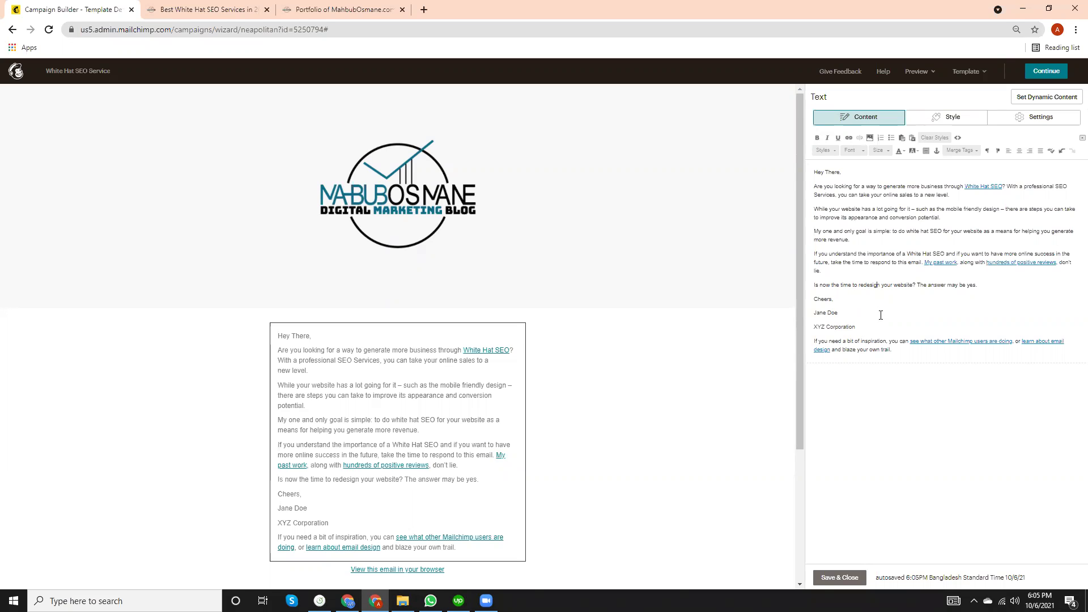
pyautogui.press('BackSpace')
pyautogui.press('BackSpace')
pyautogui.press('BackSpace')
pyautogui.press('BackSpace')
pyautogui.press('BackSpace')
pyautogui.press('BackSpace')
pyautogui.press('BackSpace')
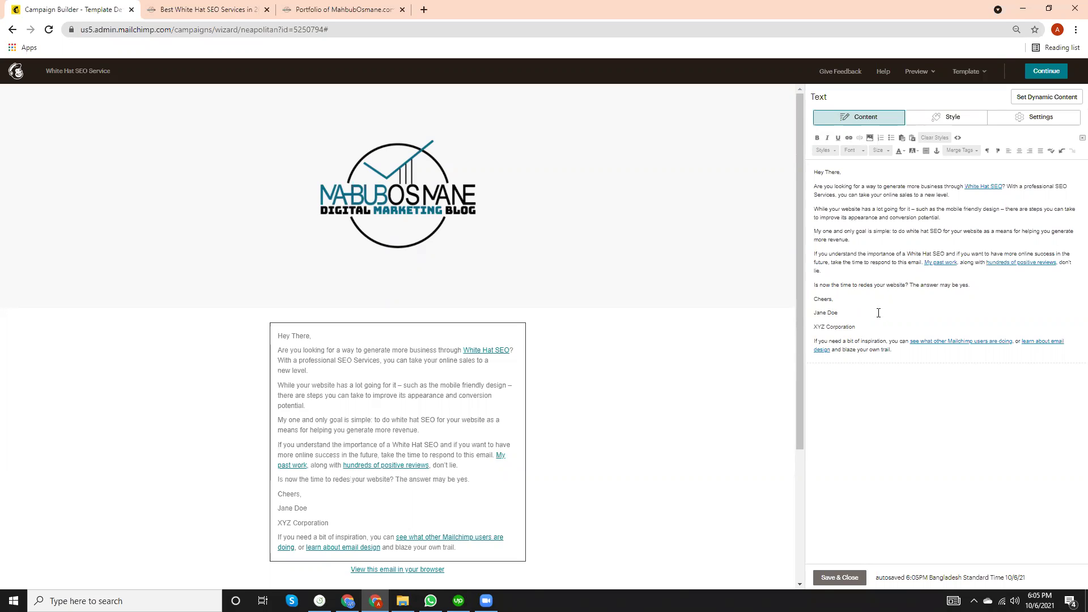
pyautogui.press('BackSpace')
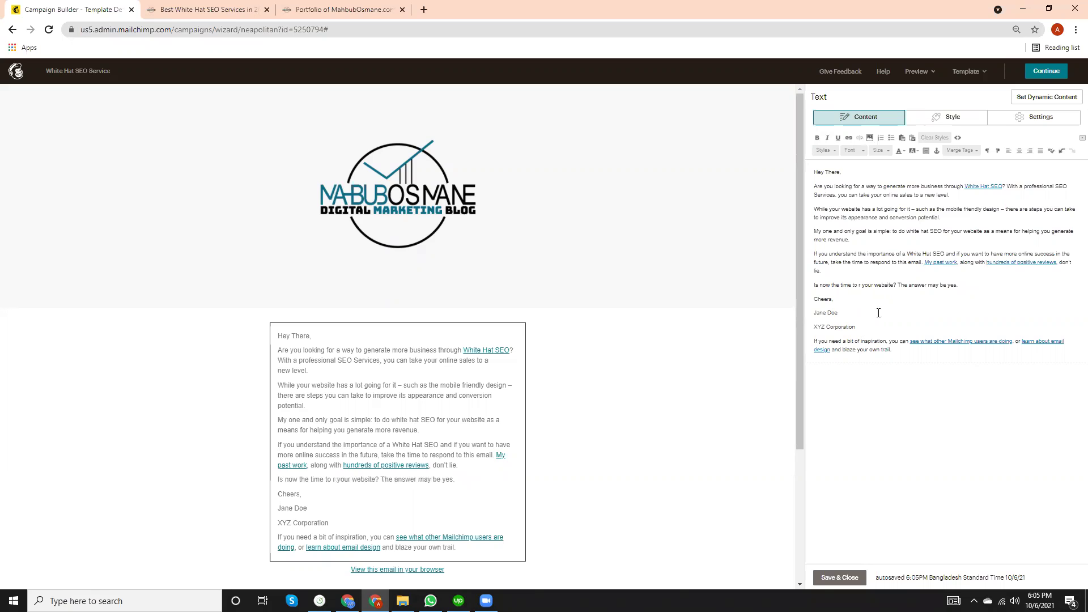
pyautogui.press('BackSpace')
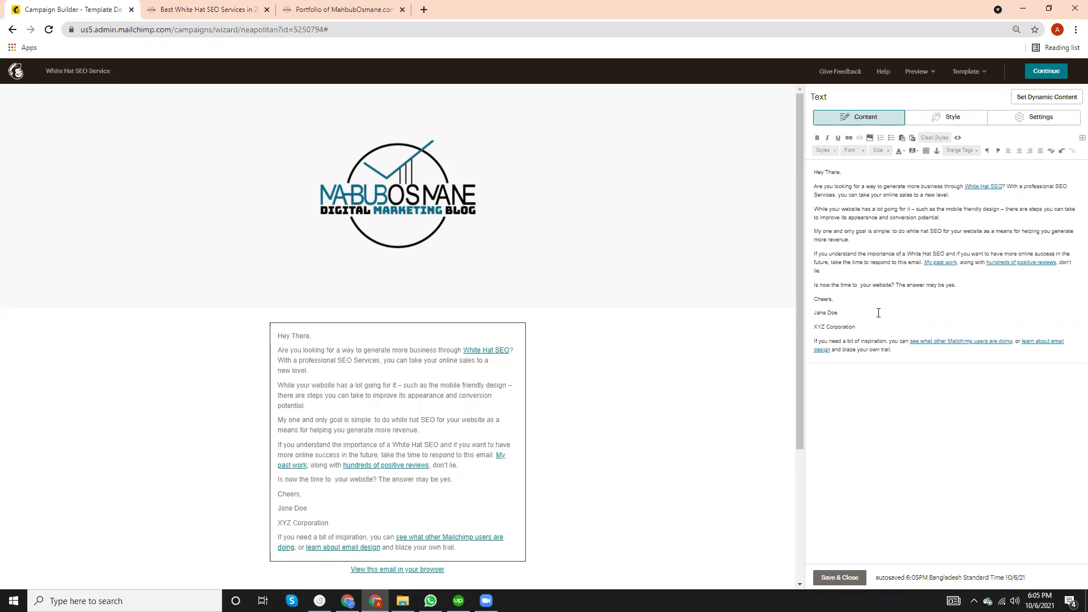
pyautogui.write('White')
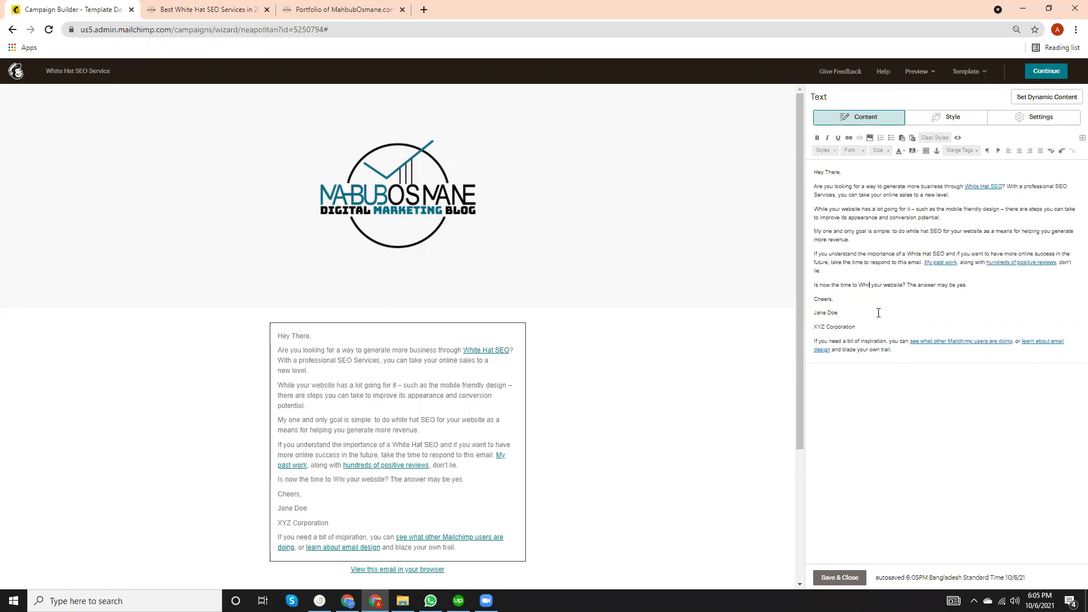
pyautogui.write(' Hat')
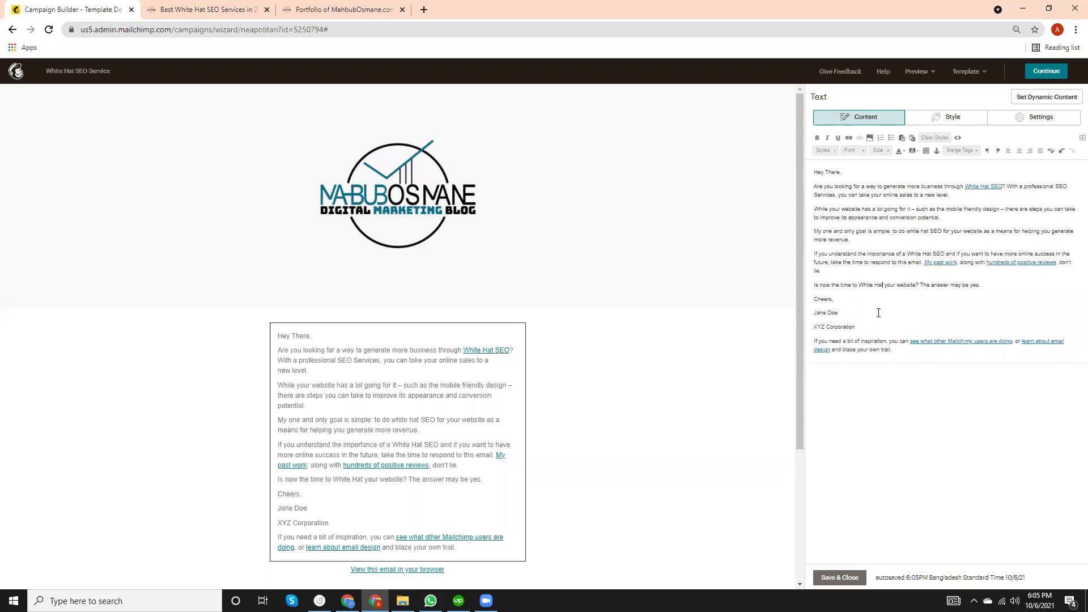
pyautogui.press('BackSpace')
pyautogui.press('BackSpace')
pyautogui.press('BackSpace')
pyautogui.press('BackSpace')
pyautogui.press('BackSpace')
pyautogui.press('BackSpace')
pyautogui.press('BackSpace')
pyautogui.press('BackSpace')
pyautogui.press('BackSpace')
pyautogui.write('for')
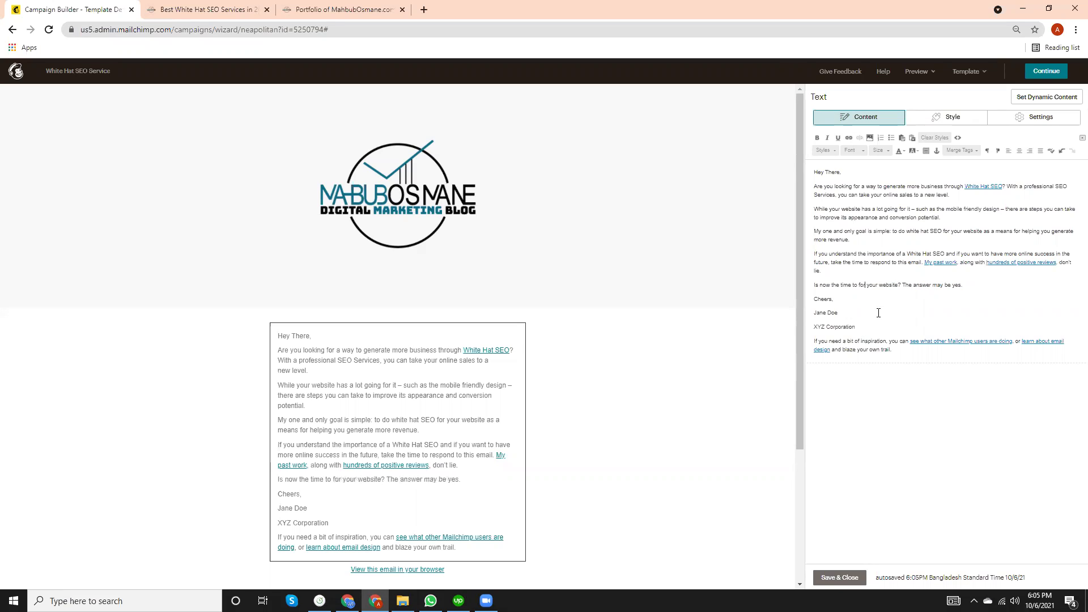
# Paste the linked White Hat SEO over the third and fourth paragraph mentions, then enter the sender's name.
pyautogui.moveTo(964, 186); pyautogui.dragTo(1001, 186)
pyautogui.hotkey('ctrl', 'c')
pyautogui.moveTo(907, 232); pyautogui.dragTo(940, 230)
pyautogui.hotkey('ctrl', 'v')
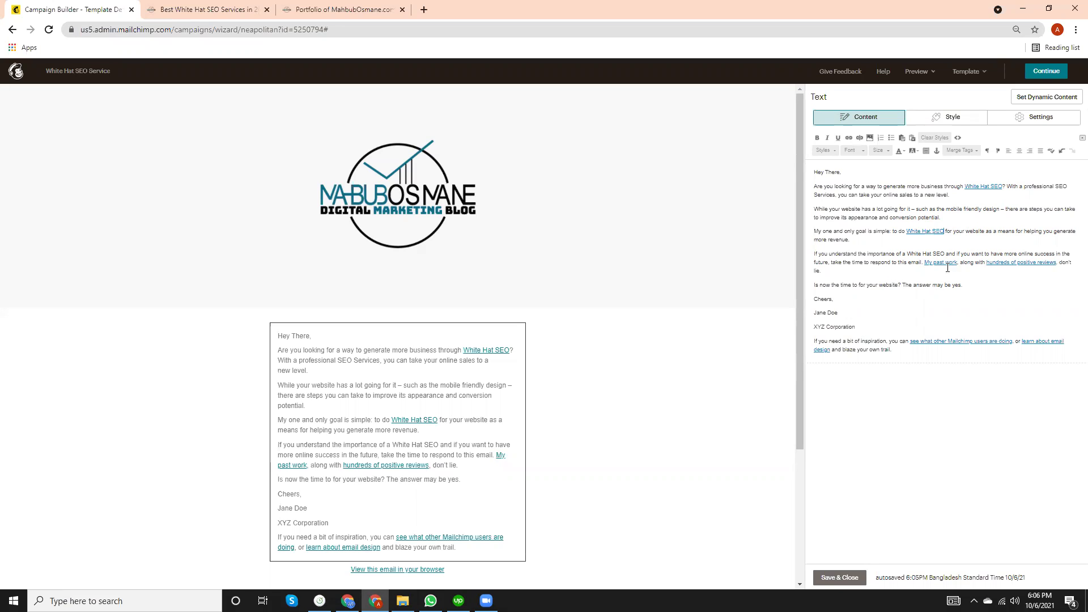
pyautogui.moveTo(907, 253); pyautogui.dragTo(942, 249)
pyautogui.hotkey('ctrl', 'v')
pyautogui.hotkey('ctrl', 'v')
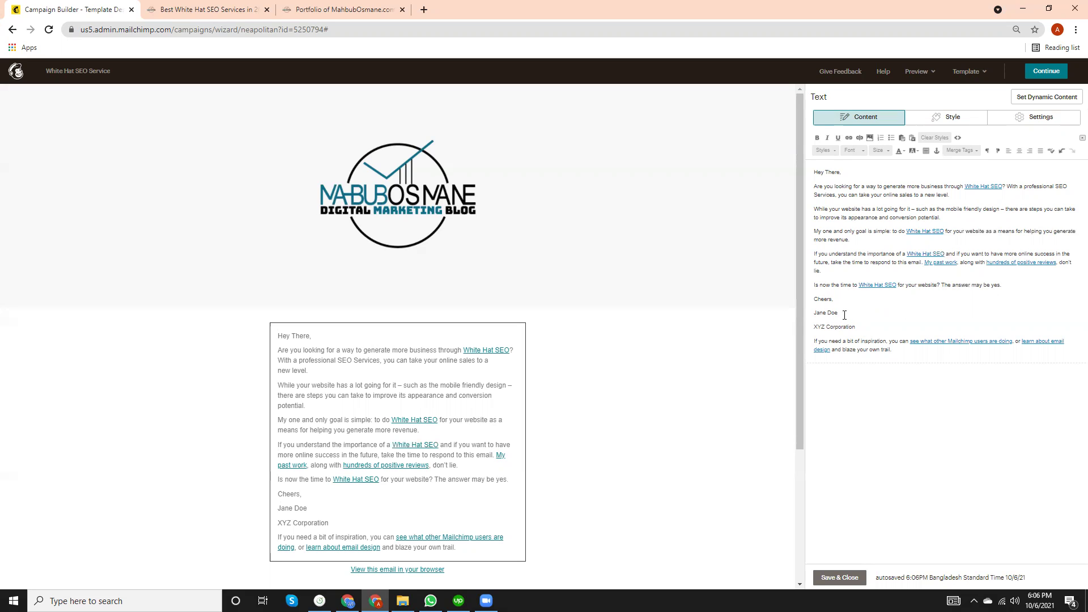
pyautogui.press('BackSpace')
pyautogui.press('BackSpace')
pyautogui.write('MahbubOsmane')
# Space out the sender's first and last name and replace XYZ Corporation with '10 Years of SEO Expert'.
pyautogui.click(835, 313)
pyautogui.click(854, 327)
pyautogui.press('BackSpace')
pyautogui.press('BackSpace')
pyautogui.press('BackSpace')
pyautogui.press('BackSpace')
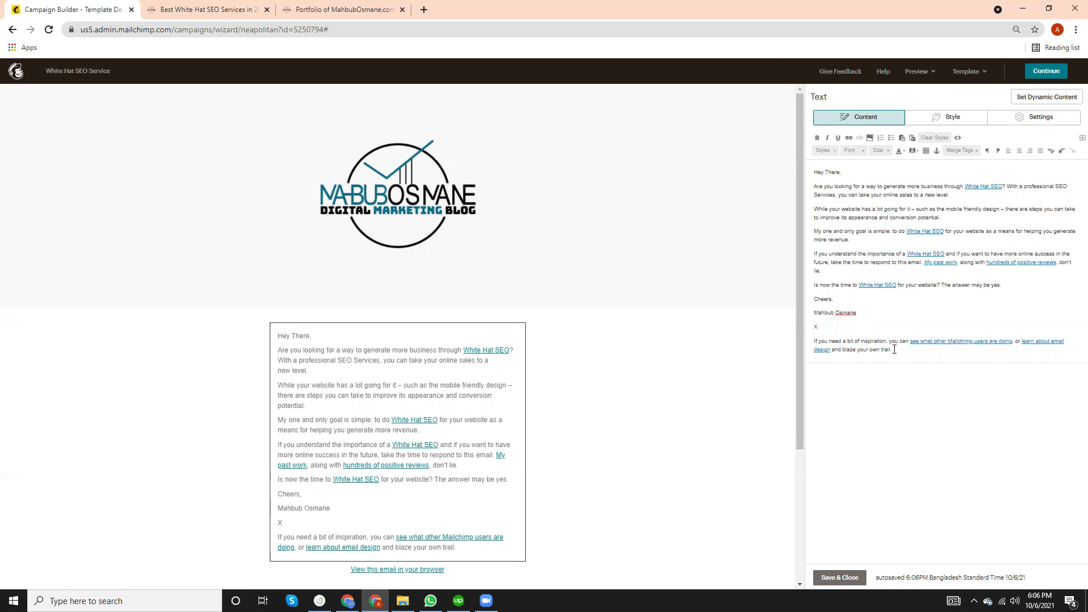
pyautogui.write('SEO Expert')
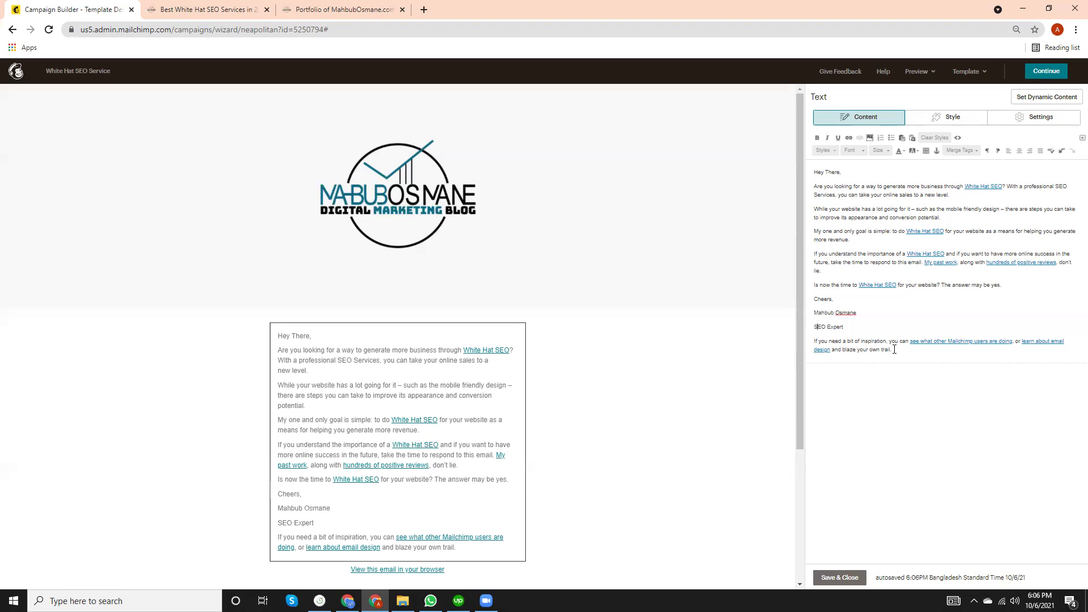
pyautogui.write('10 Years of')
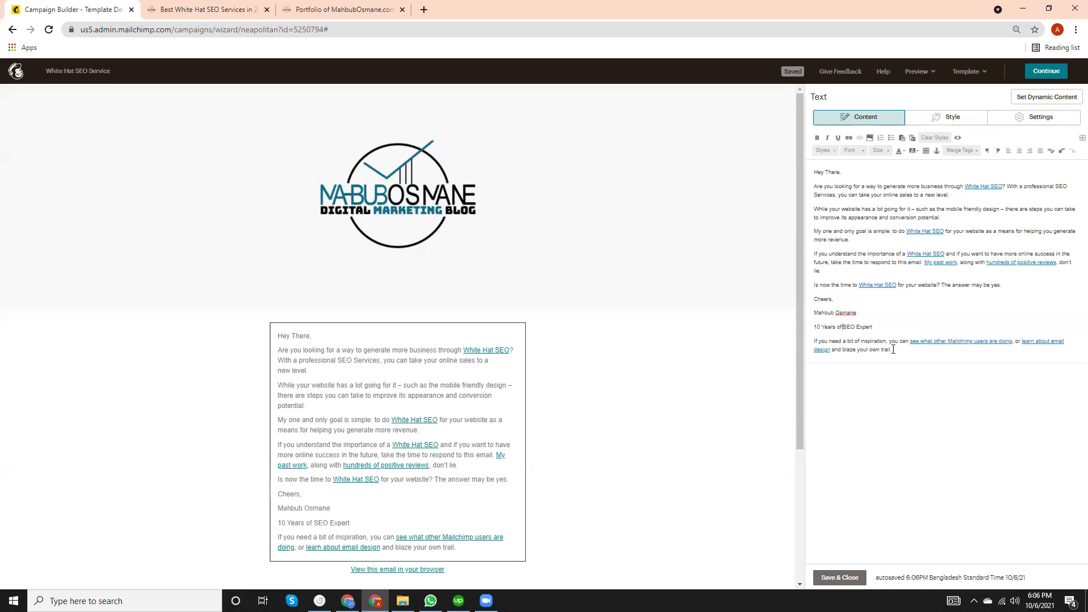
# Add an 'at BytecodeSoft.com' line and delete the closing inspiration paragraph.
pyautogui.click(873, 327)
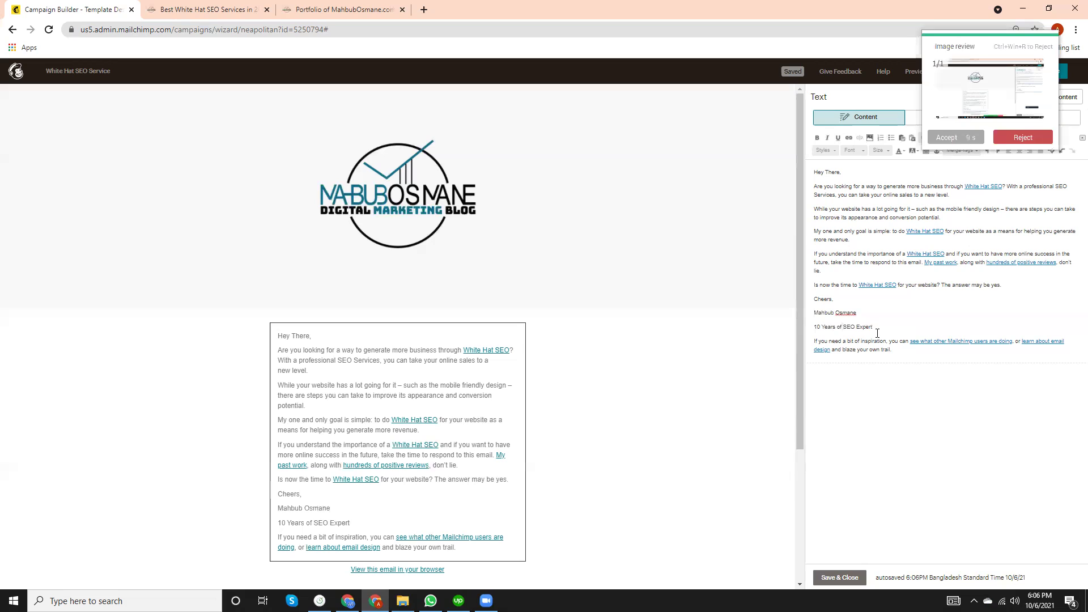
pyautogui.press('Return')
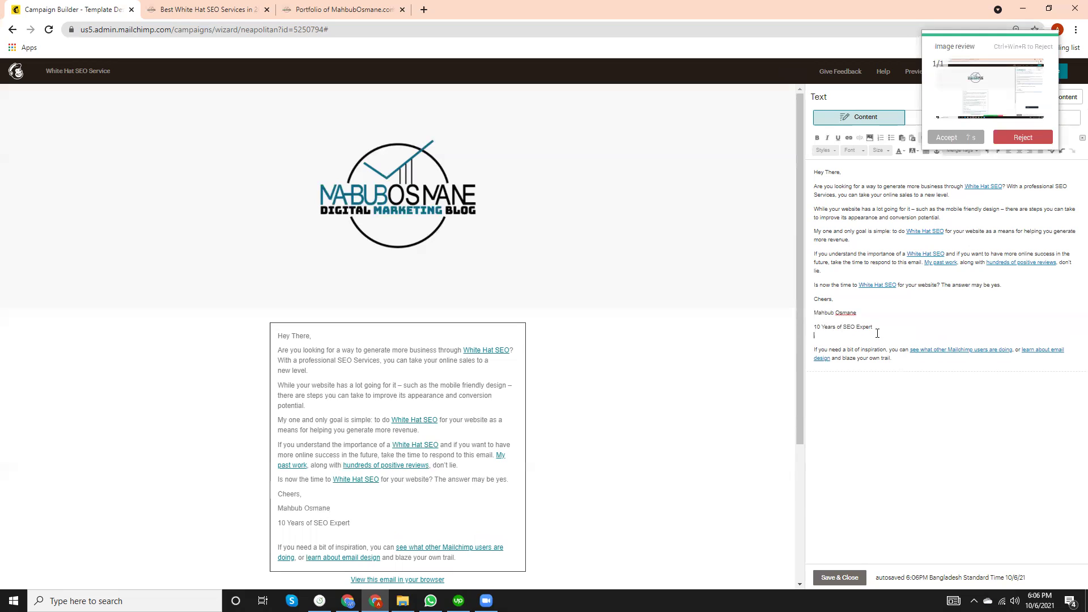
pyautogui.write('at BytecodeSot')
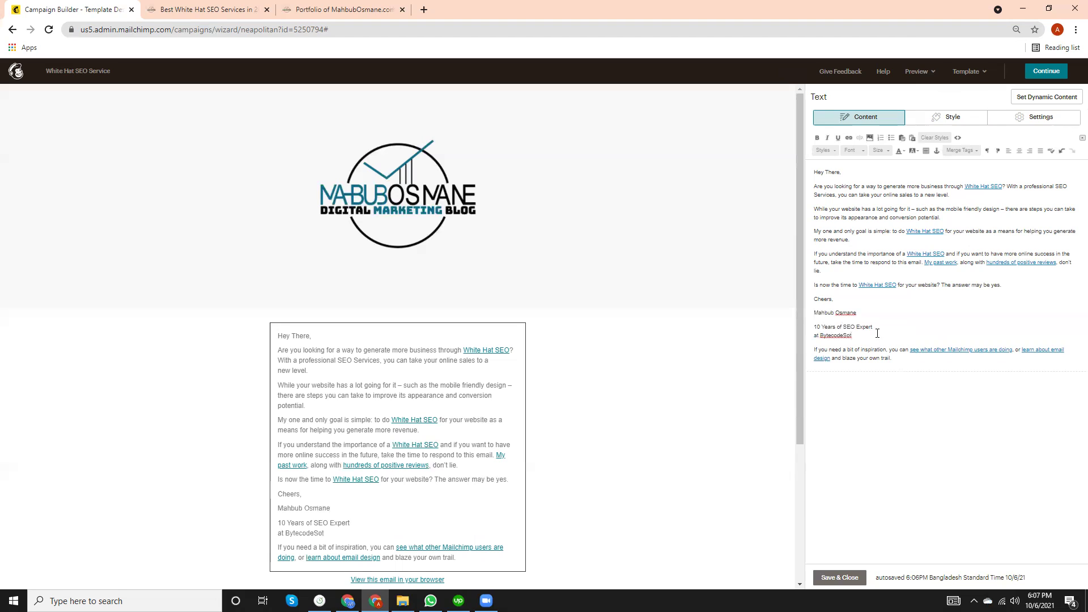
pyautogui.press('BackSpace')
pyautogui.write('ft.com')
pyautogui.moveTo(880, 361); pyautogui.dragTo(808, 348)
pyautogui.press('BackSpace')
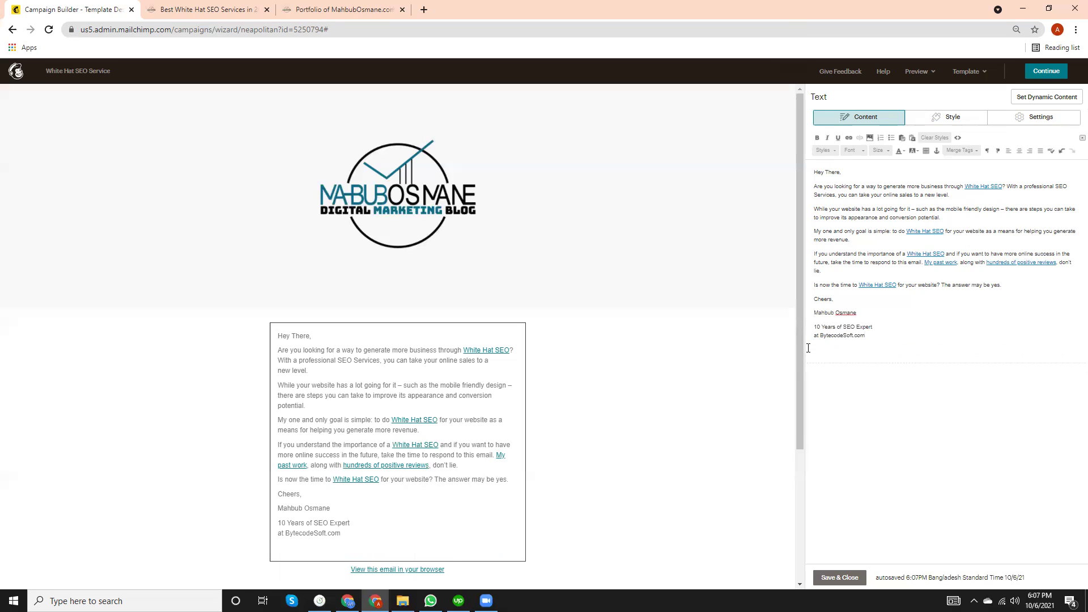
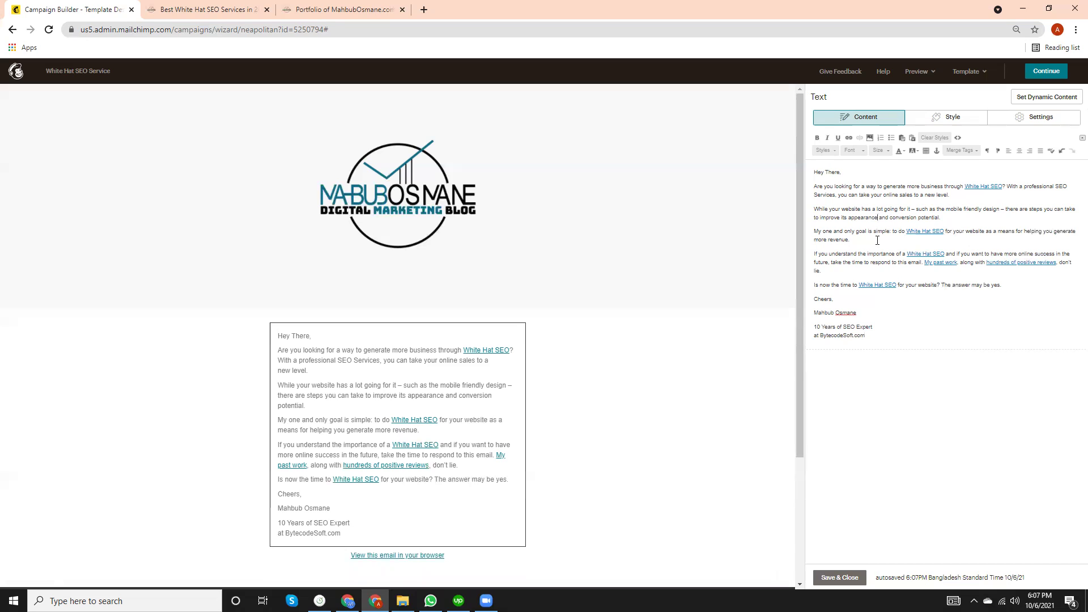
# Replace 'appearance' with 'organic visitors' in the email's second paragraph.
pyautogui.press('BackSpace')
pyautogui.press('BackSpace')
pyautogui.press('BackSpace')
pyautogui.press('BackSpace')
pyautogui.press('BackSpace')
pyautogui.press('BackSpace')
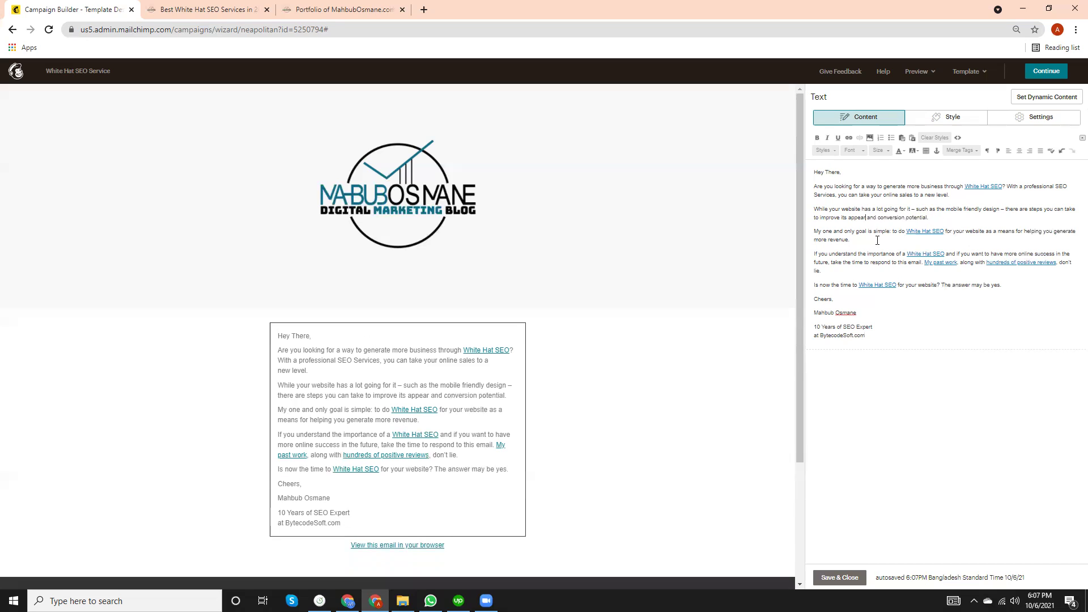
pyautogui.press('BackSpace')
pyautogui.press('BackSpace')
pyautogui.press('BackSpace')
pyautogui.press('BackSpace')
pyautogui.write('organic visitors')
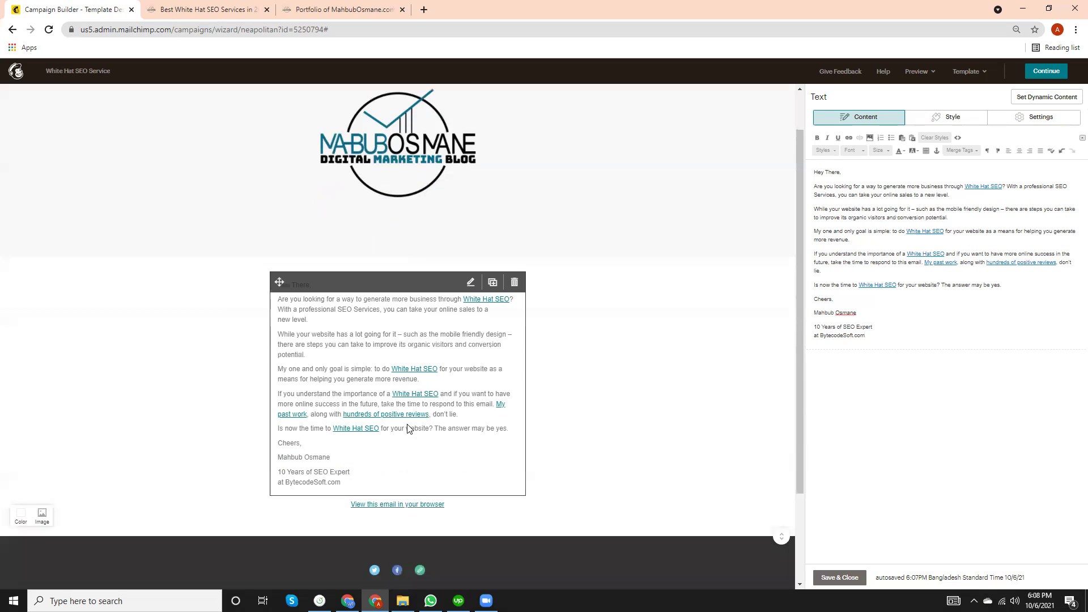
pyautogui.scroll(-2, 458, 377)
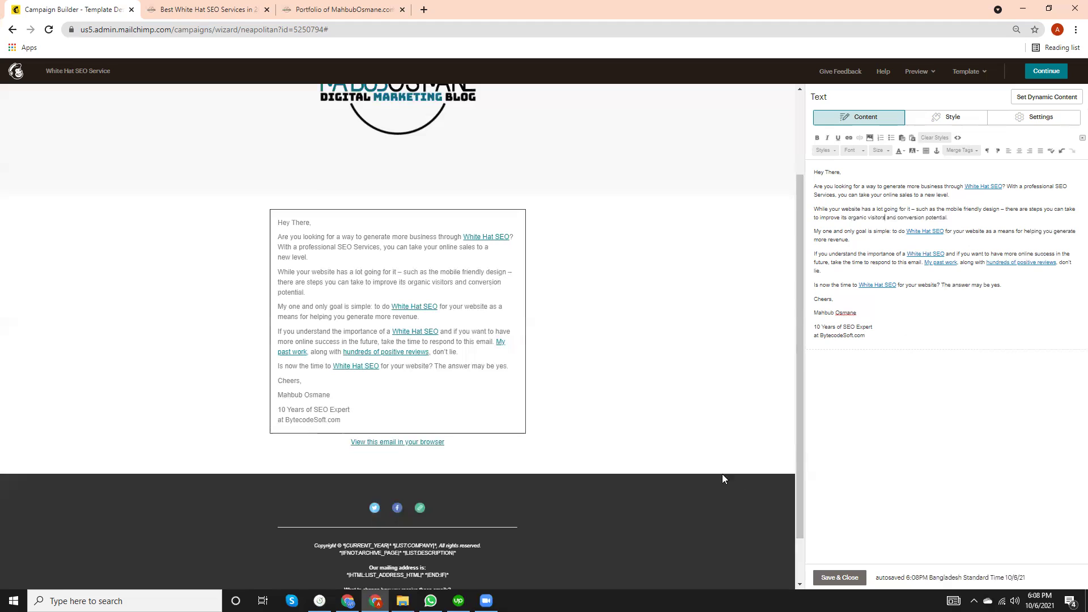
# Save the body text block and start editing the email footer.
pyautogui.click(838, 576)
pyautogui.scroll(-1, 401, 524)
pyautogui.click(402, 524)
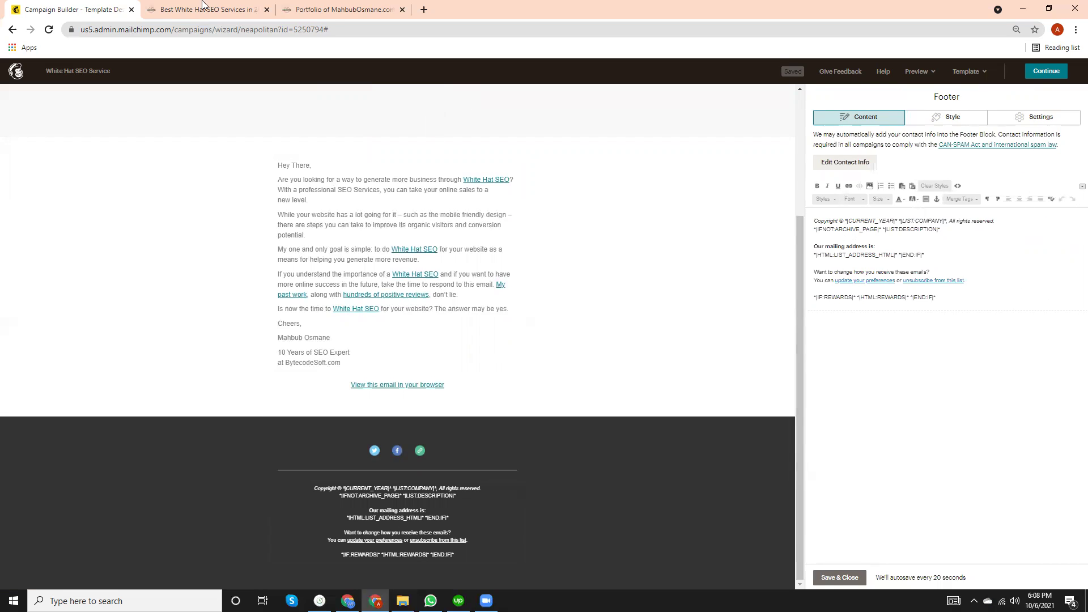
# Copy the 'Copyright © 2018-2021 … All Rights Reserved' line from the services website footer.
pyautogui.click(164, 8)
pyautogui.scroll(-2, 419, 375)
pyautogui.scroll(5, 419, 376)
pyautogui.scroll(-15, 420, 375)
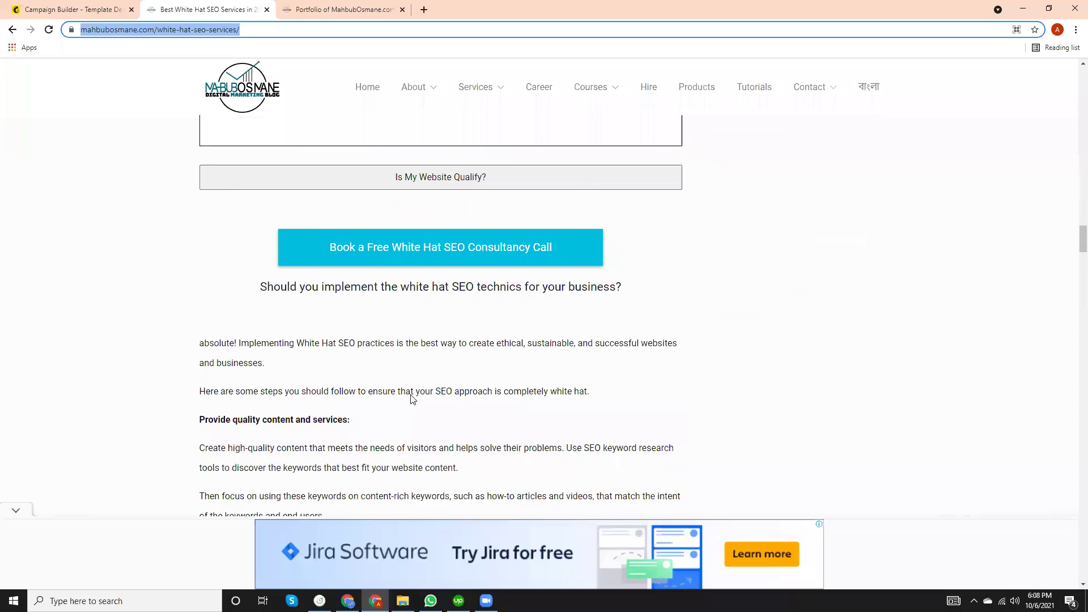
pyautogui.click(15, 511)
pyautogui.scroll(-10, 445, 409)
pyautogui.scroll(-20, 448, 412)
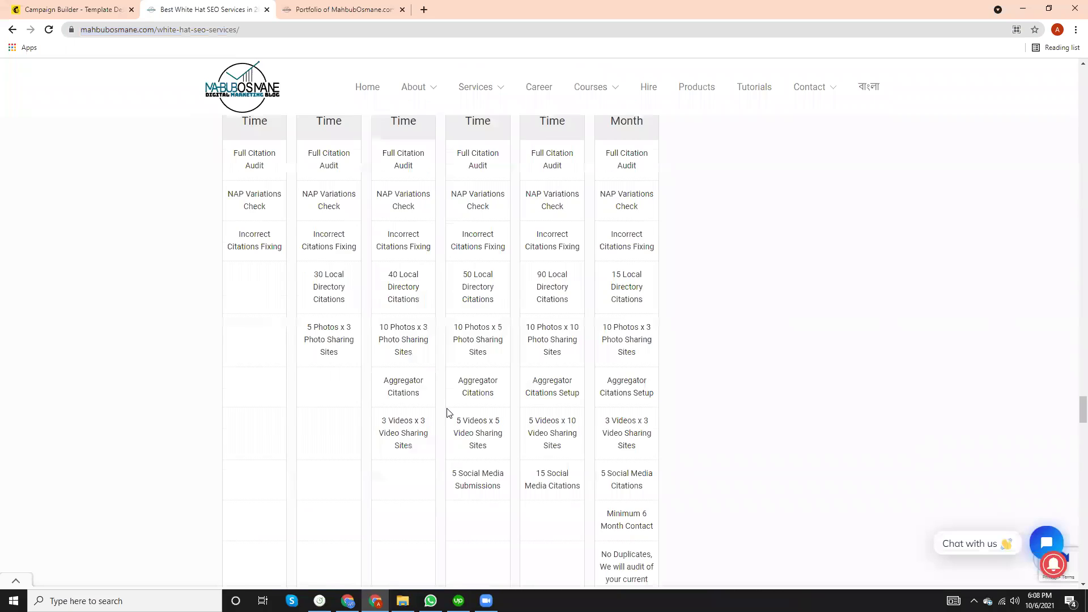
pyautogui.scroll(-10, 451, 413)
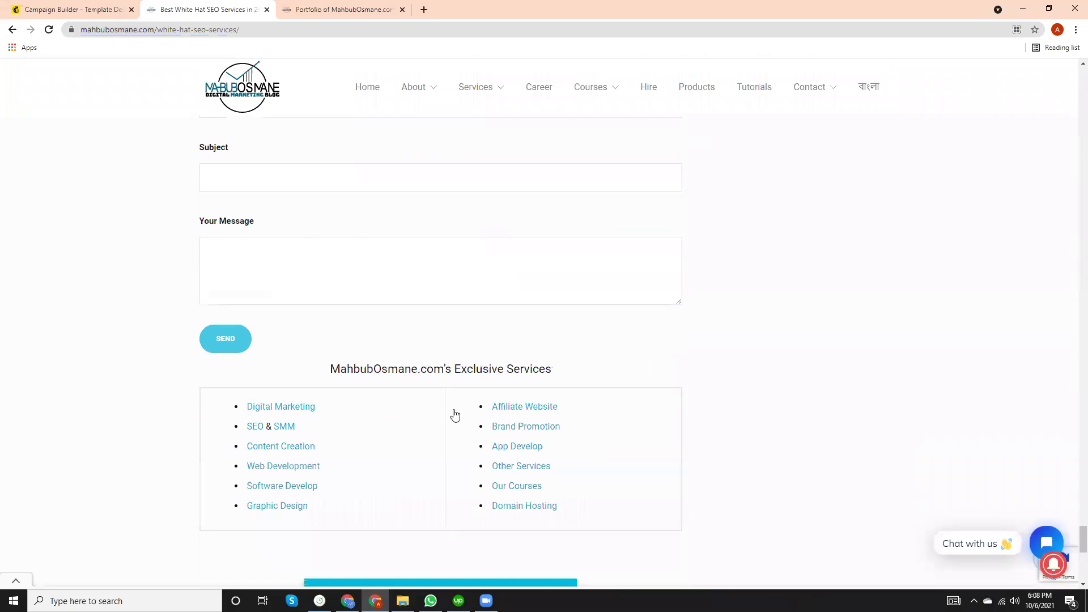
pyautogui.scroll(3, 453, 409)
pyautogui.scroll(-1, 453, 409)
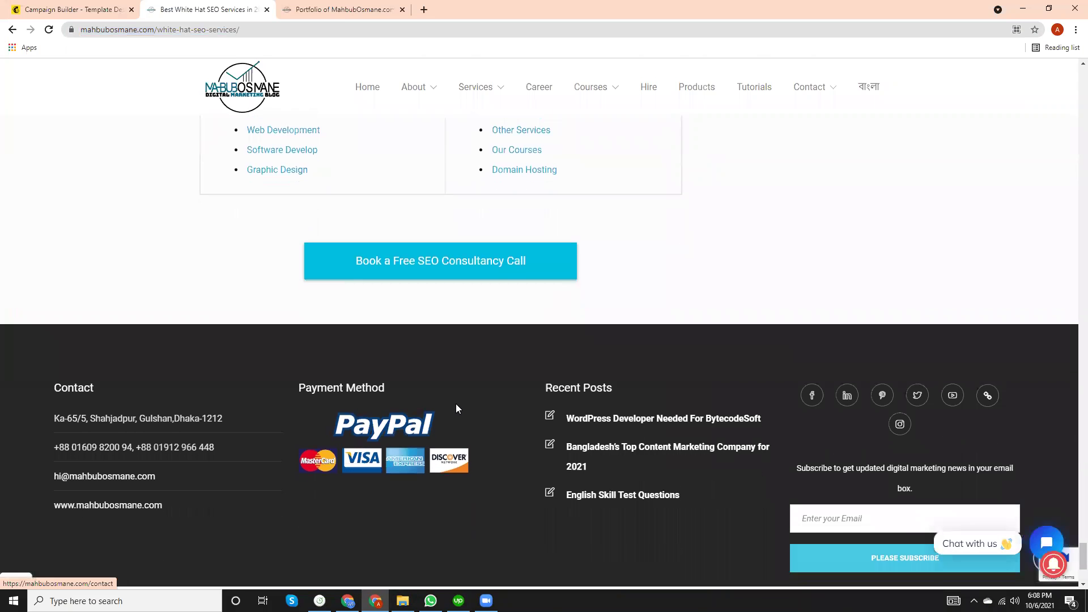
pyautogui.scroll(-4, 455, 408)
pyautogui.moveTo(639, 477); pyautogui.dragTo(448, 479)
pyautogui.hotkey('ctrl', 'c')
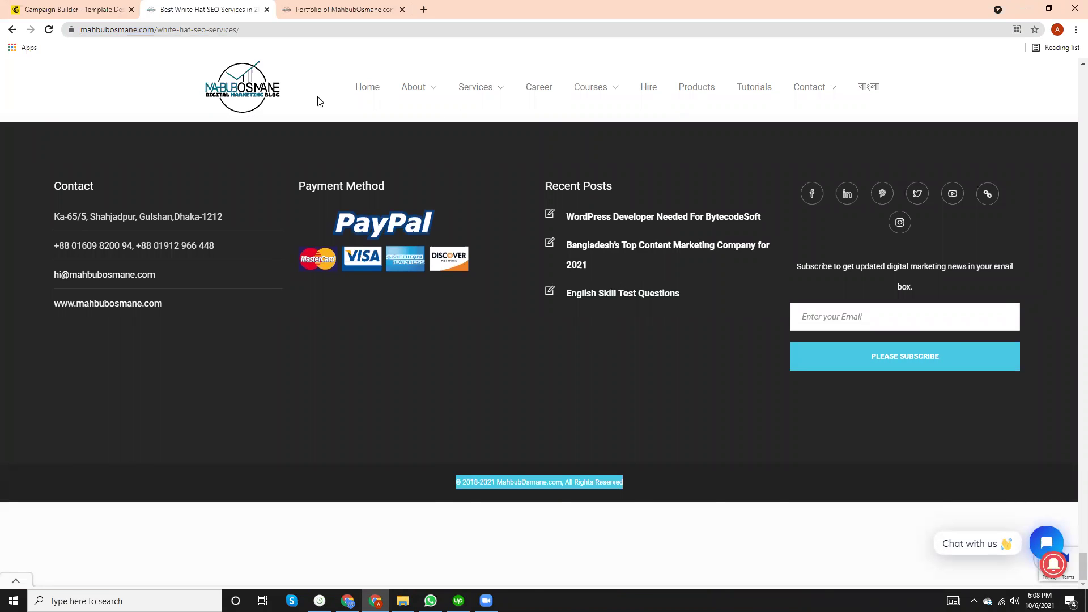
# Replace the footer's copyright merge tags with the copied line, removing the duplicate ©.
pyautogui.click(94, 11)
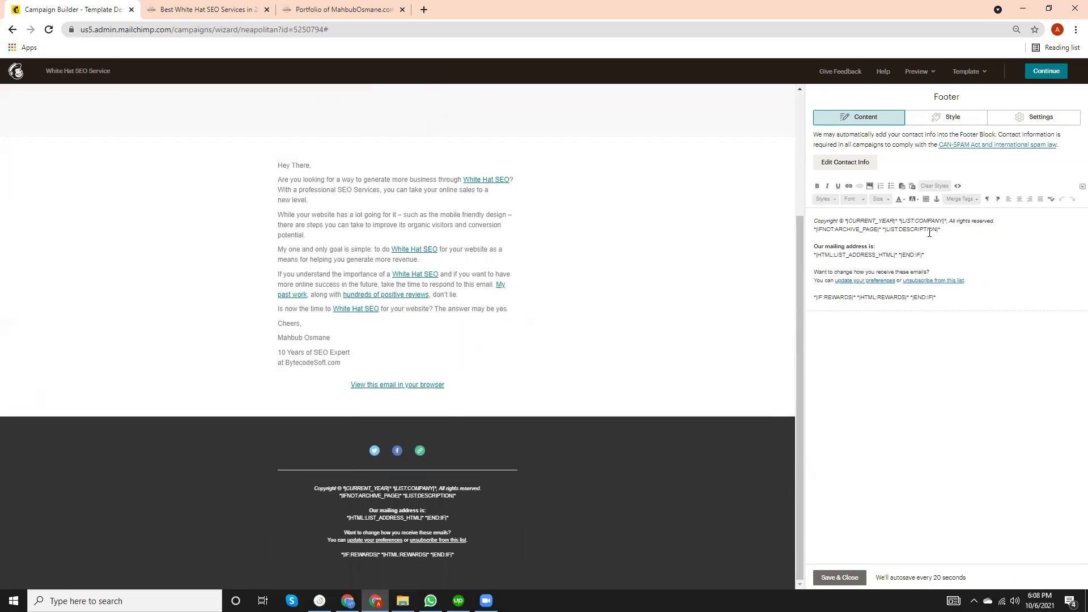
pyautogui.moveTo(945, 230); pyautogui.dragTo(845, 221)
pyautogui.hotkey('ctrl', 'v')
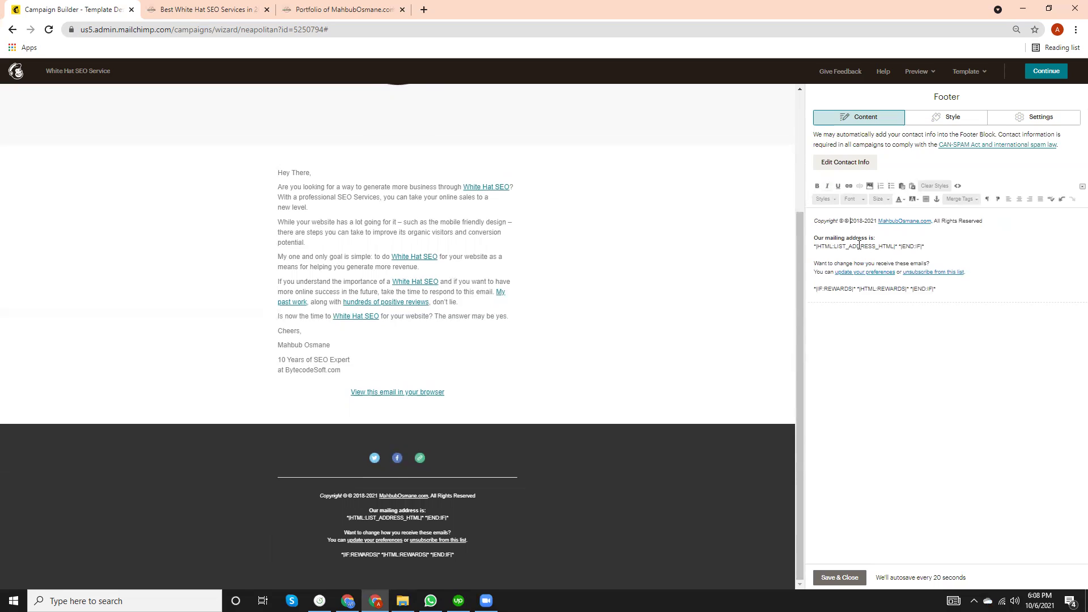
pyautogui.press('BackSpace')
pyautogui.press('BackSpace')
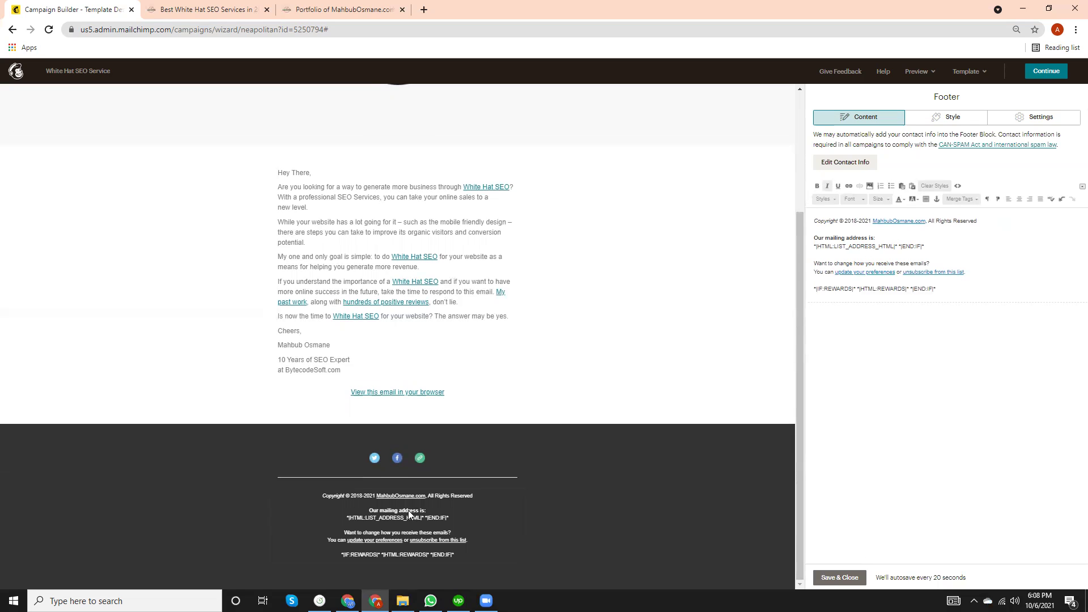
pyautogui.click(207, 10)
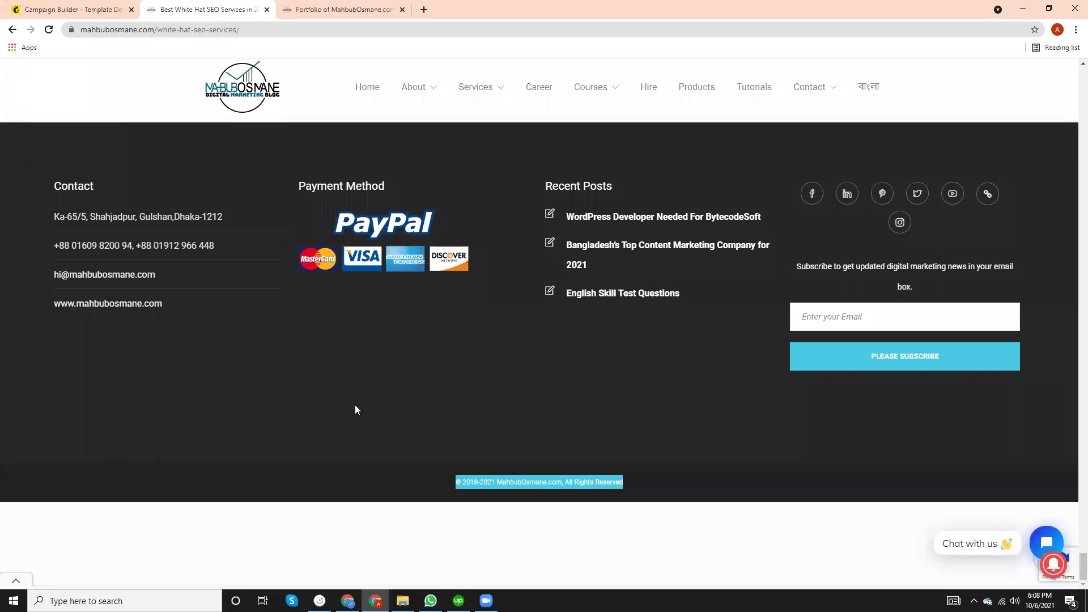
# Replace the footer's mailing-address merge tag with the business street address copied from the website.
pyautogui.moveTo(52, 216); pyautogui.dragTo(235, 222)
pyautogui.hotkey('ctrl', 'c')
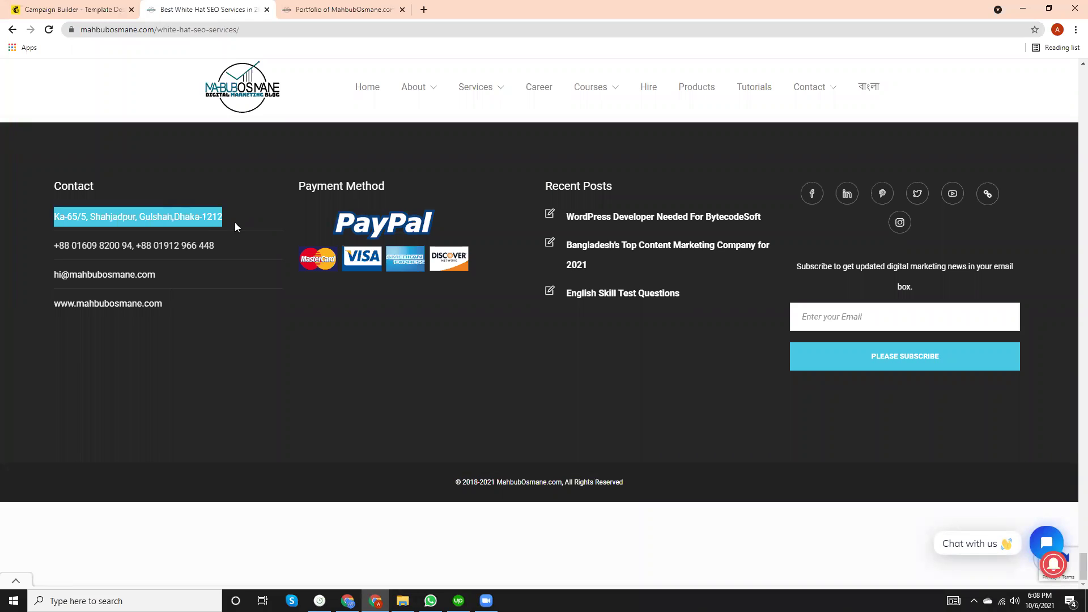
pyautogui.click(63, 4)
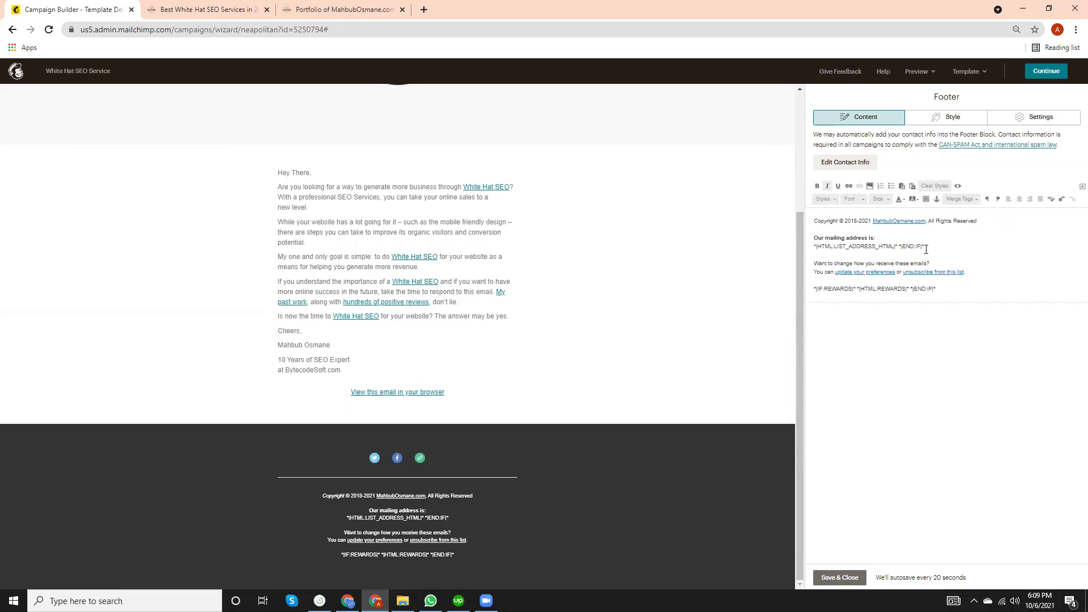
pyautogui.click(916, 253)
pyautogui.press('BackSpace')
pyautogui.press('BackSpace')
pyautogui.press('BackSpace')
pyautogui.press('BackSpace')
pyautogui.press('BackSpace')
pyautogui.press('BackSpace')
pyautogui.press('BackSpace')
pyautogui.press('BackSpace')
pyautogui.press('BackSpace')
pyautogui.press('BackSpace')
pyautogui.press('BackSpace')
pyautogui.press('BackSpace')
pyautogui.press('BackSpace')
pyautogui.press('BackSpace')
pyautogui.press('BackSpace')
pyautogui.press('BackSpace')
pyautogui.press('BackSpace')
pyautogui.press('BackSpace')
pyautogui.press('BackSpace')
pyautogui.press('BackSpace')
pyautogui.press('BackSpace')
pyautogui.press('BackSpace')
pyautogui.press('BackSpace')
pyautogui.press('BackSpace')
pyautogui.press('BackSpace')
pyautogui.press('BackSpace')
pyautogui.press('BackSpace')
pyautogui.press('BackSpace')
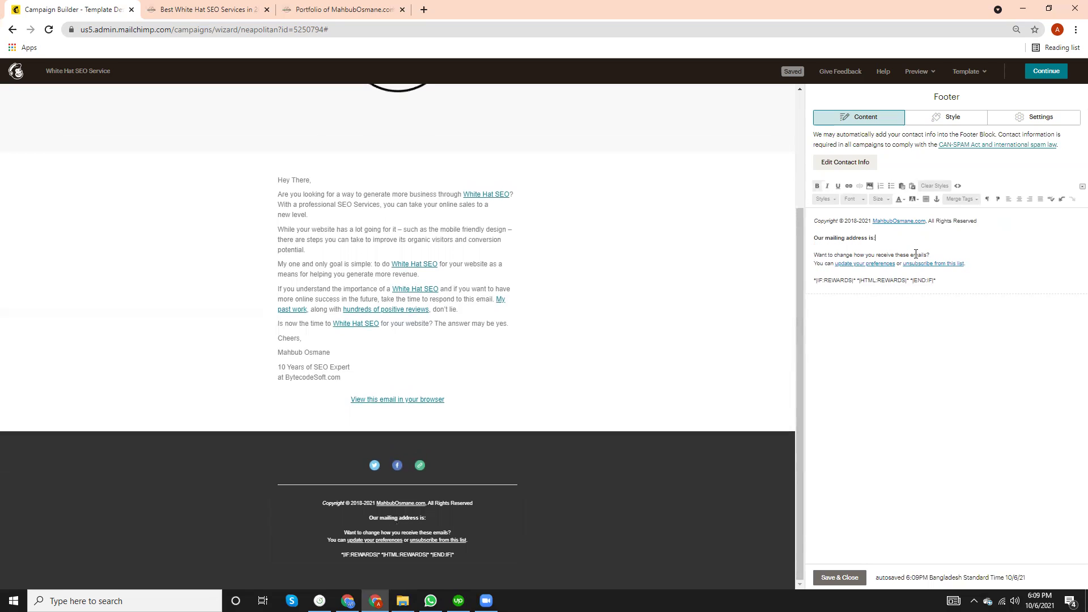
pyautogui.hotkey('ctrl', 'v')
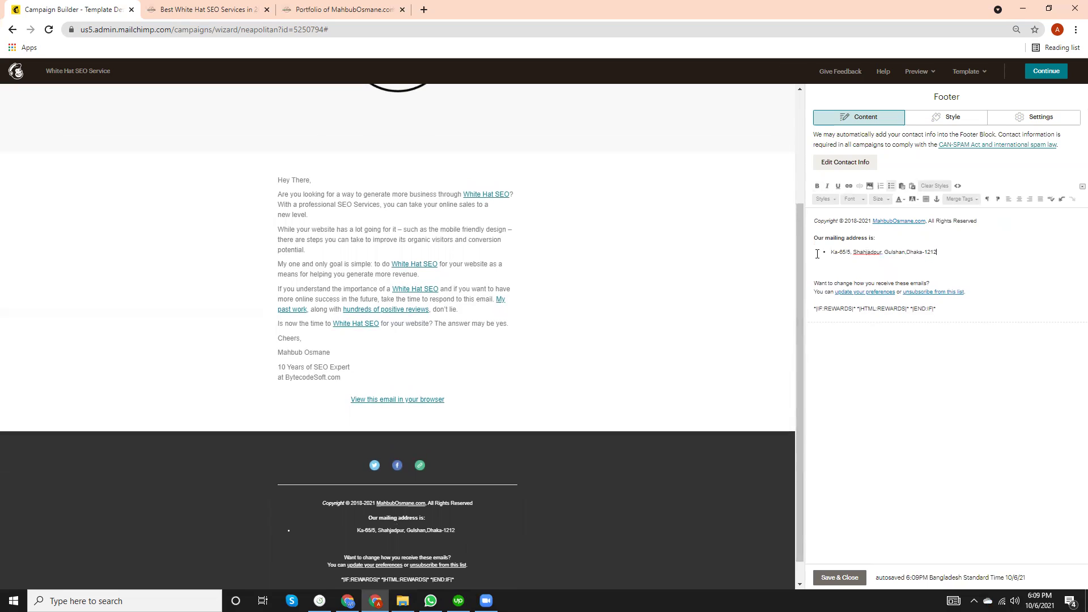
pyautogui.press('Down')
pyautogui.press('BackSpace')
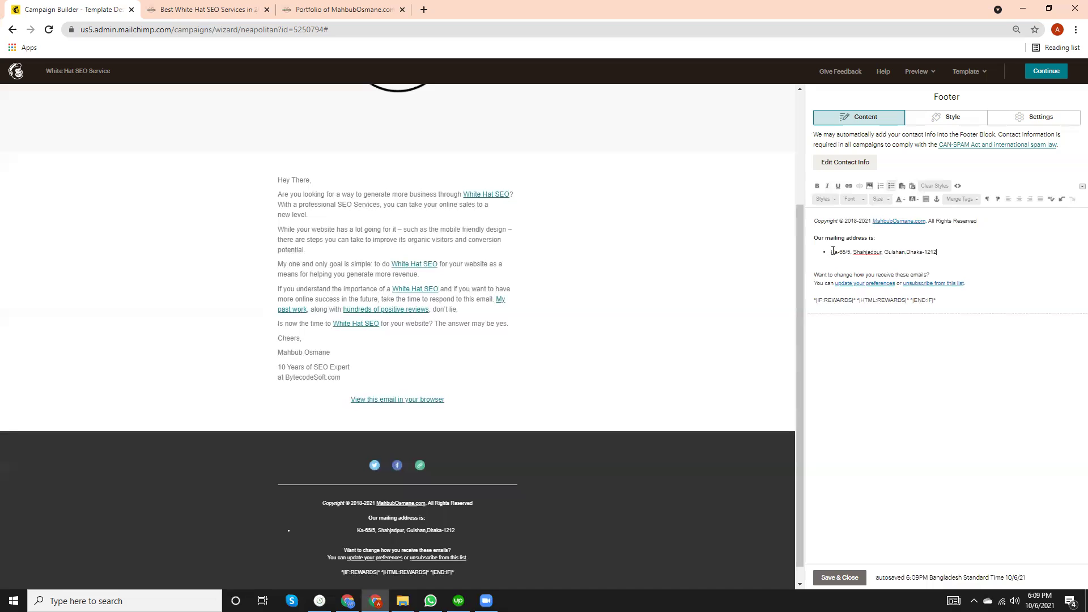
pyautogui.press('Home')
pyautogui.press('BackSpace')
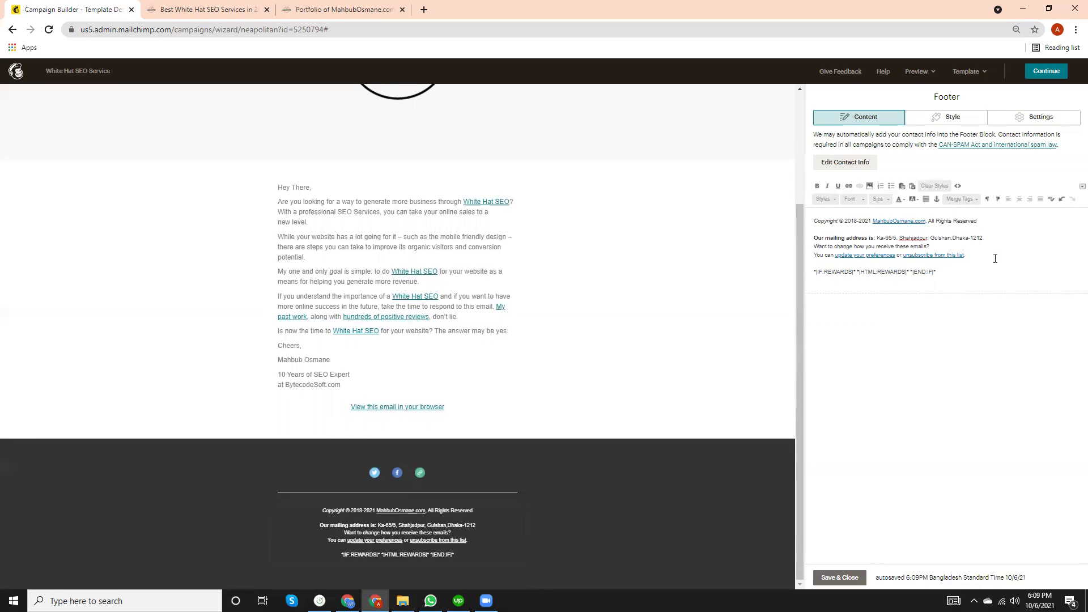
# Delete the rewards merge tags, leaving only '*|IF:REWARDS|*'.
pyautogui.click(968, 269)
pyautogui.press('BackSpace')
pyautogui.press('BackSpace')
pyautogui.press('BackSpace')
pyautogui.press('BackSpace')
pyautogui.press('BackSpace')
pyautogui.press('BackSpace')
pyautogui.press('BackSpace')
pyautogui.press('BackSpace')
pyautogui.press('BackSpace')
pyautogui.press('BackSpace')
pyautogui.press('BackSpace')
pyautogui.press('BackSpace')
pyautogui.press('BackSpace')
pyautogui.press('BackSpace')
pyautogui.press('BackSpace')
pyautogui.press('BackSpace')
pyautogui.press('BackSpace')
pyautogui.press('BackSpace')
pyautogui.press('BackSpace')
pyautogui.press('BackSpace')
pyautogui.press('BackSpace')
pyautogui.press('BackSpace')
pyautogui.press('BackSpace')
pyautogui.press('BackSpace')
pyautogui.press('BackSpace')
pyautogui.press('BackSpace')
pyautogui.press('BackSpace')
pyautogui.press('BackSpace')
pyautogui.press('BackSpace')
pyautogui.press('BackSpace')
pyautogui.press('BackSpace')
pyautogui.press('BackSpace')
pyautogui.press('BackSpace')
pyautogui.press('BackSpace')
pyautogui.press('BackSpace')
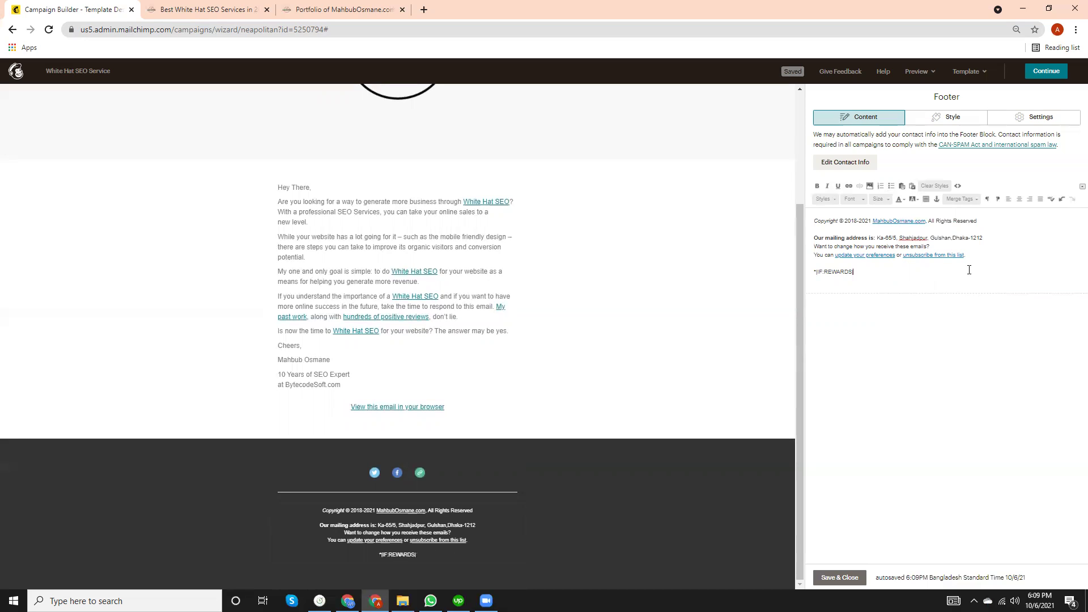
pyautogui.press('BackSpace')
pyautogui.press('BackSpace')
pyautogui.press('BackSpace')
pyautogui.press('BackSpace')
pyautogui.press('BackSpace')
pyautogui.press('BackSpace')
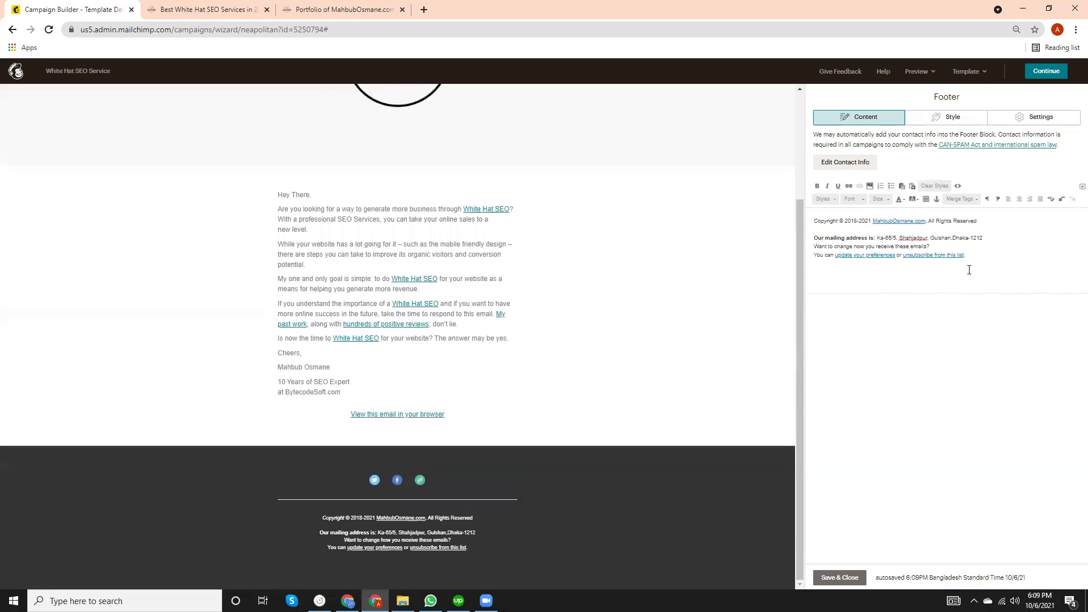
# Paste the website's phone, e-mail and website lines into the footer, keeping one phone number.
pyautogui.click(182, 9)
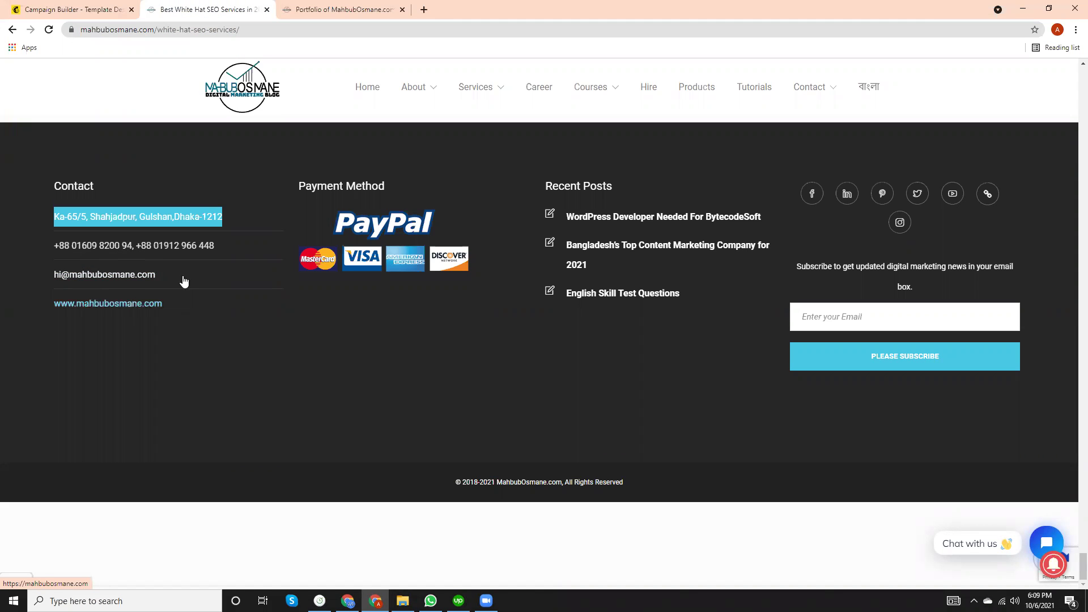
pyautogui.click(224, 217)
pyautogui.moveTo(225, 217); pyautogui.dragTo(219, 316)
pyautogui.hotkey('ctrl', 'c')
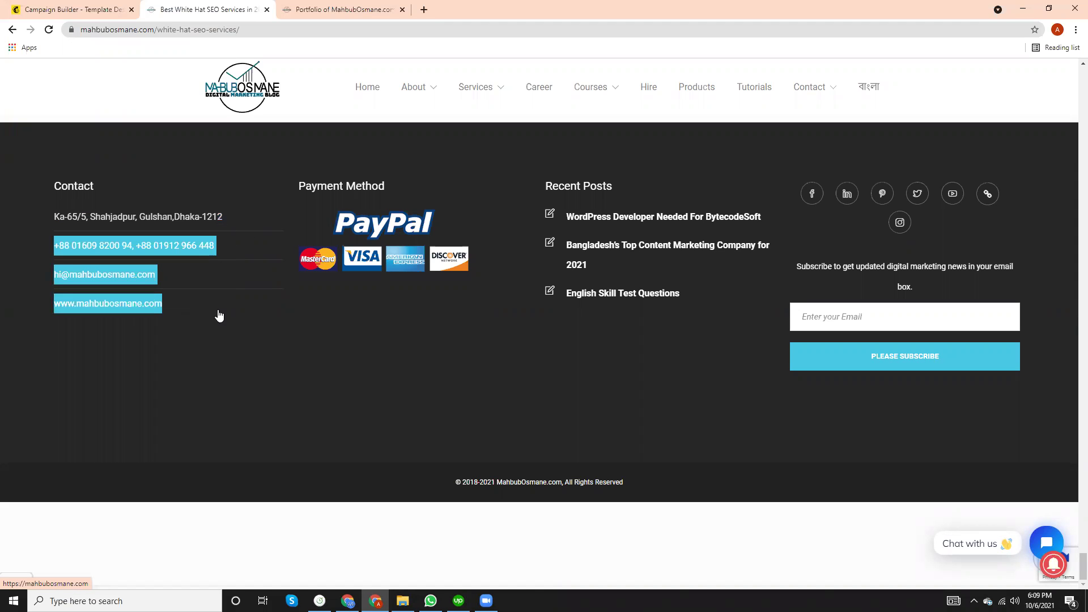
pyautogui.click(74, 10)
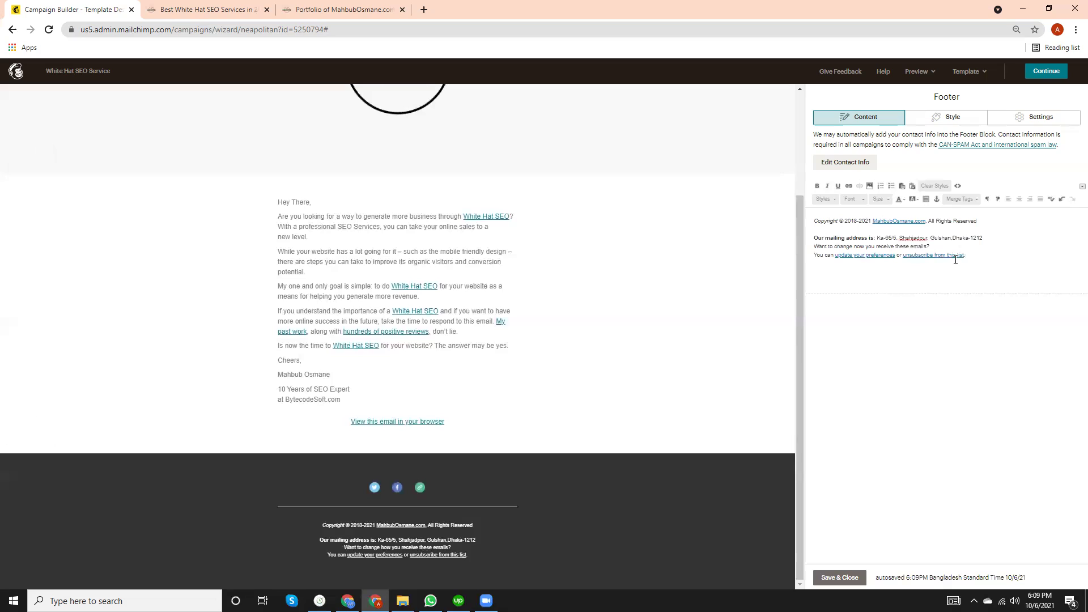
pyautogui.click(984, 236)
pyautogui.hotkey('ctrl', 'v')
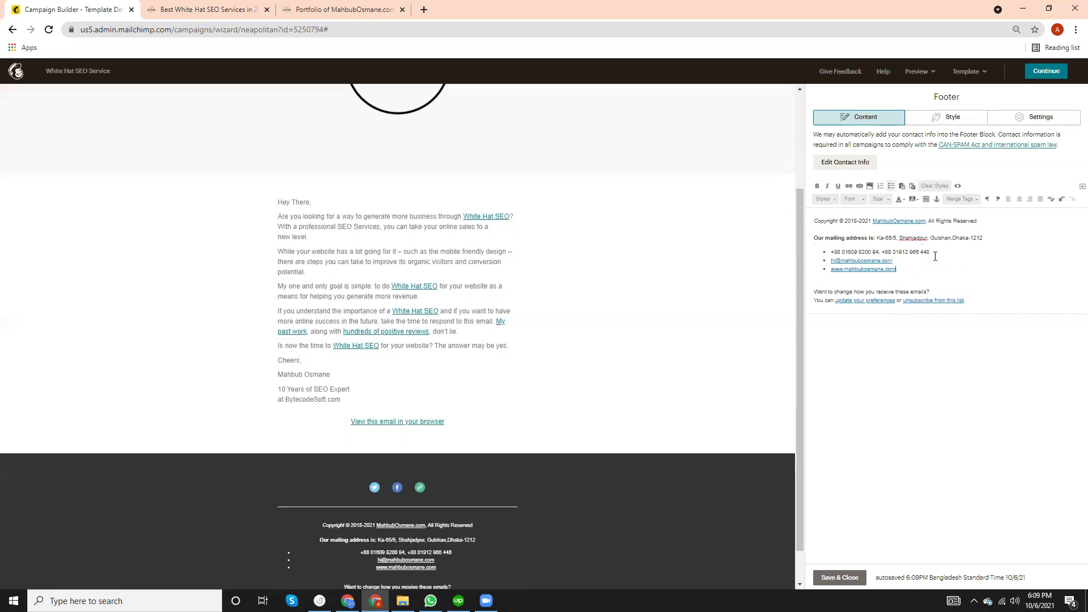
pyautogui.click(934, 254)
pyautogui.press('BackSpace')
pyautogui.press('BackSpace')
pyautogui.press('BackSpace')
pyautogui.press('BackSpace')
pyautogui.press('BackSpace')
pyautogui.press('BackSpace')
pyautogui.press('BackSpace')
pyautogui.press('BackSpace')
pyautogui.press('BackSpace')
pyautogui.press('BackSpace')
pyautogui.press('BackSpace')
pyautogui.press('BackSpace')
pyautogui.press('BackSpace')
pyautogui.press('BackSpace')
pyautogui.press('BackSpace')
pyautogui.press('BackSpace')
pyautogui.press('BackSpace')
pyautogui.press('BackSpace')
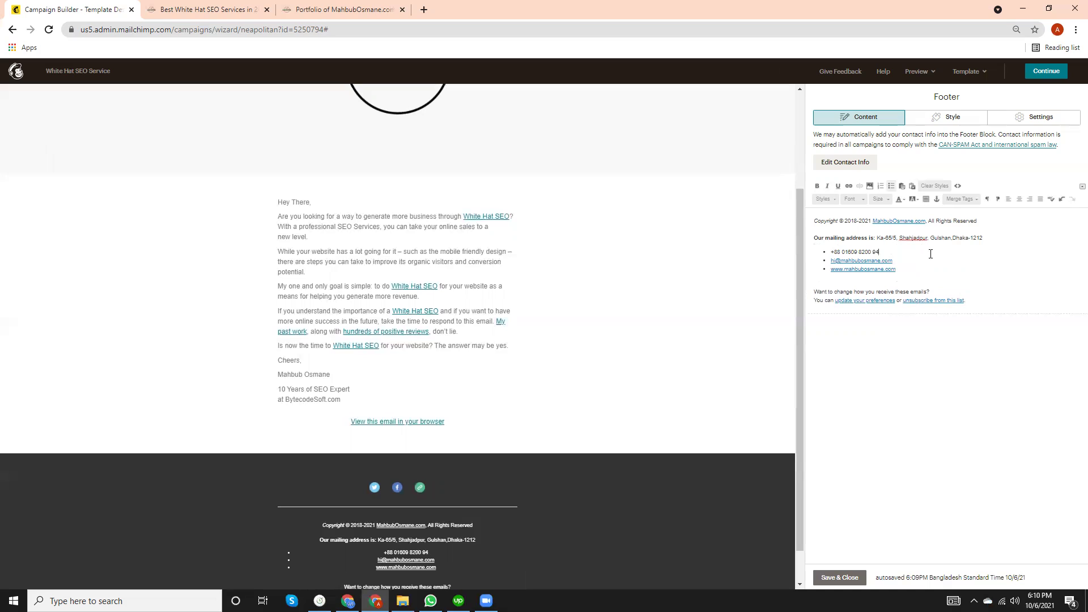
# Merge phone, e-mail and website into a single comma-separated contact line.
pyautogui.click(816, 279)
pyautogui.press('BackSpace')
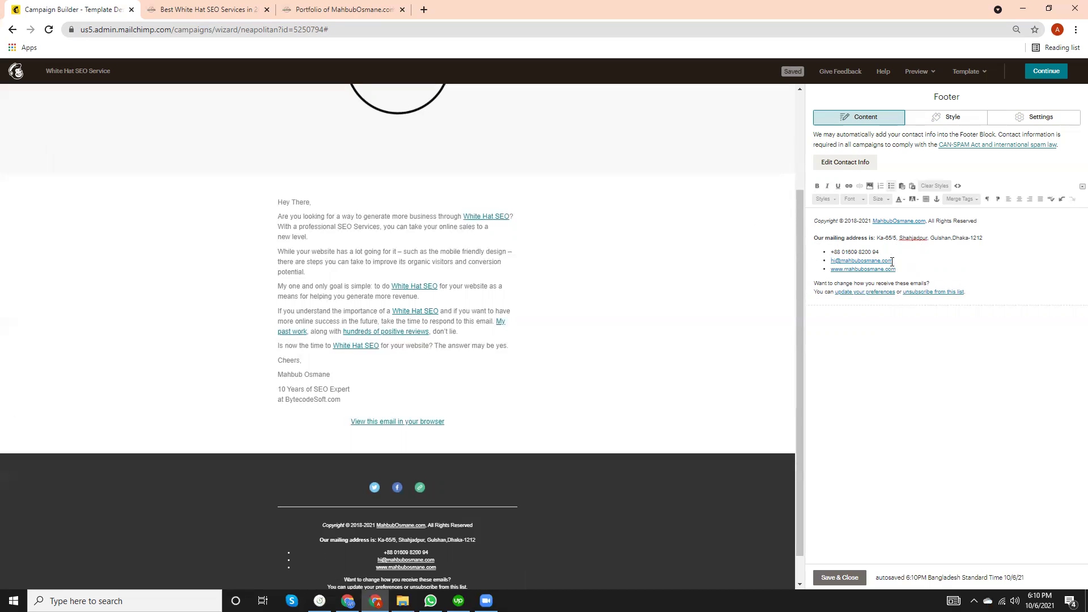
pyautogui.press('BackSpace')
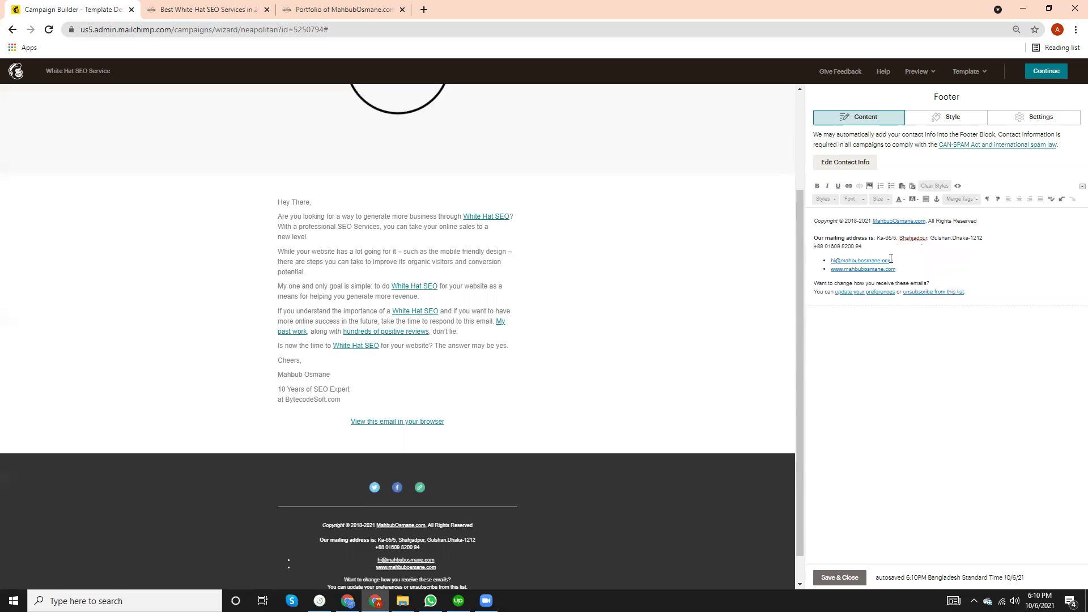
pyautogui.press('Down')
pyautogui.press('BackSpace')
pyautogui.press('BackSpace')
pyautogui.write(',')
pyautogui.click(832, 262)
pyautogui.press('BackSpace')
pyautogui.press('BackSpace')
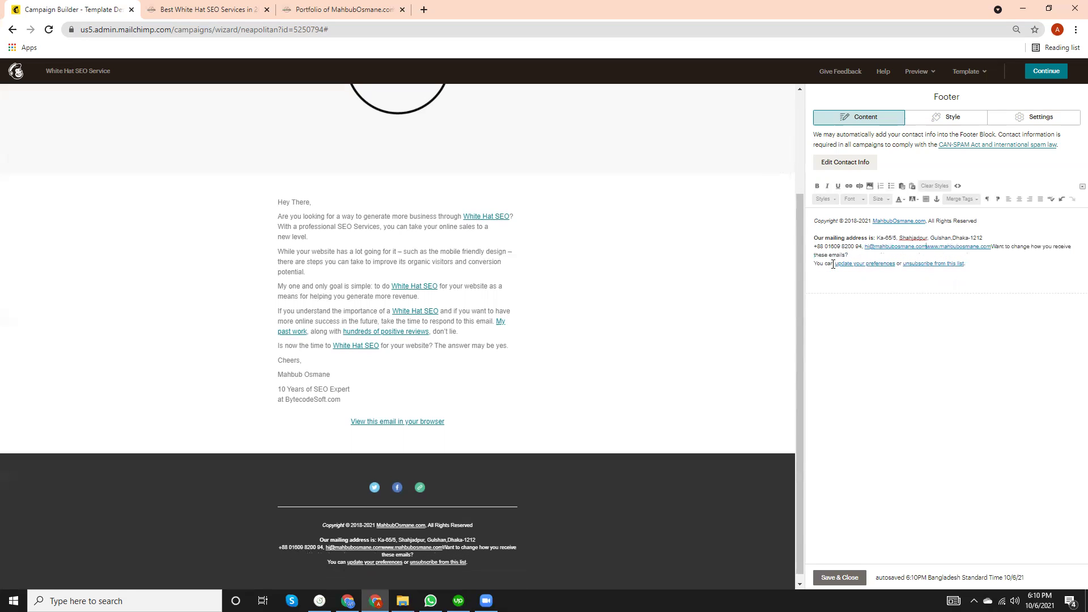
pyautogui.write(',')
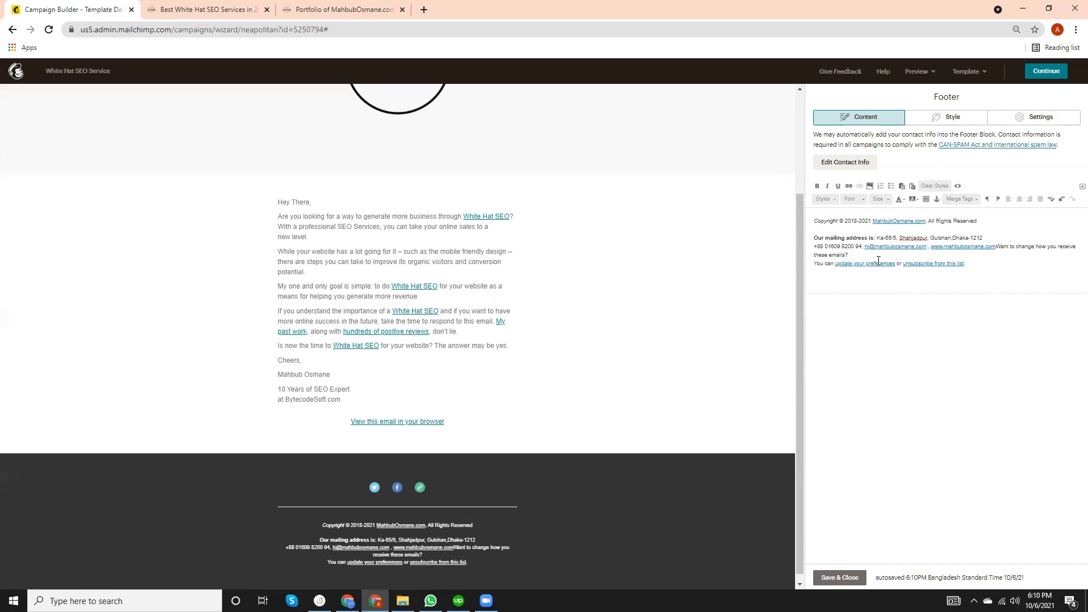
# Fix line breaks for the preferences and unsubscribe sentences, then save the footer.
pyautogui.click(995, 246)
pyautogui.hotkey('shift', 'Return')
pyautogui.click(816, 265)
pyautogui.press('BackSpace')
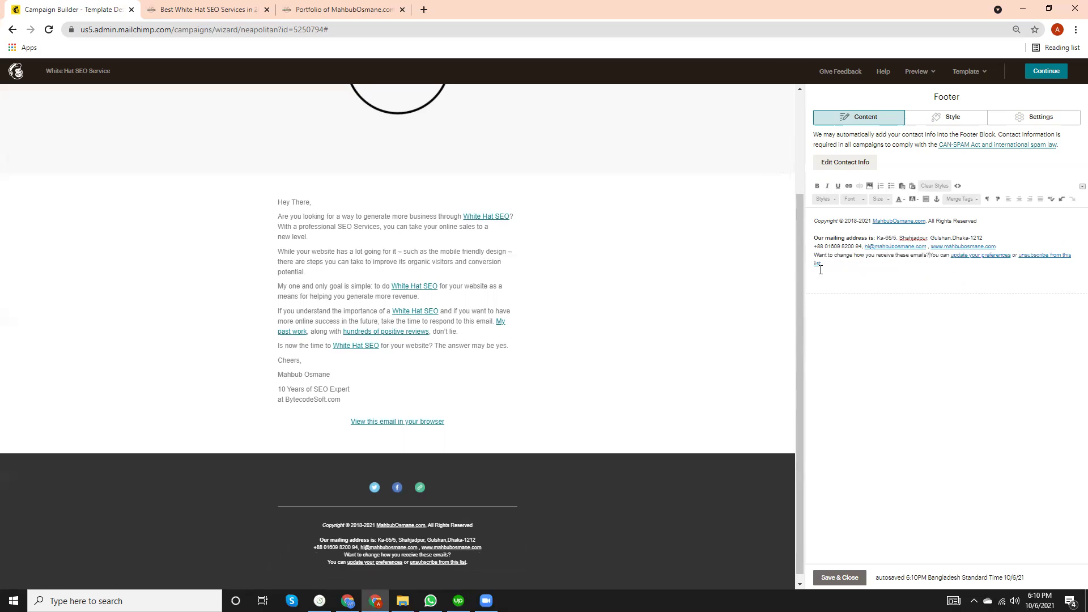
pyautogui.click(865, 229)
pyautogui.press('BackSpace')
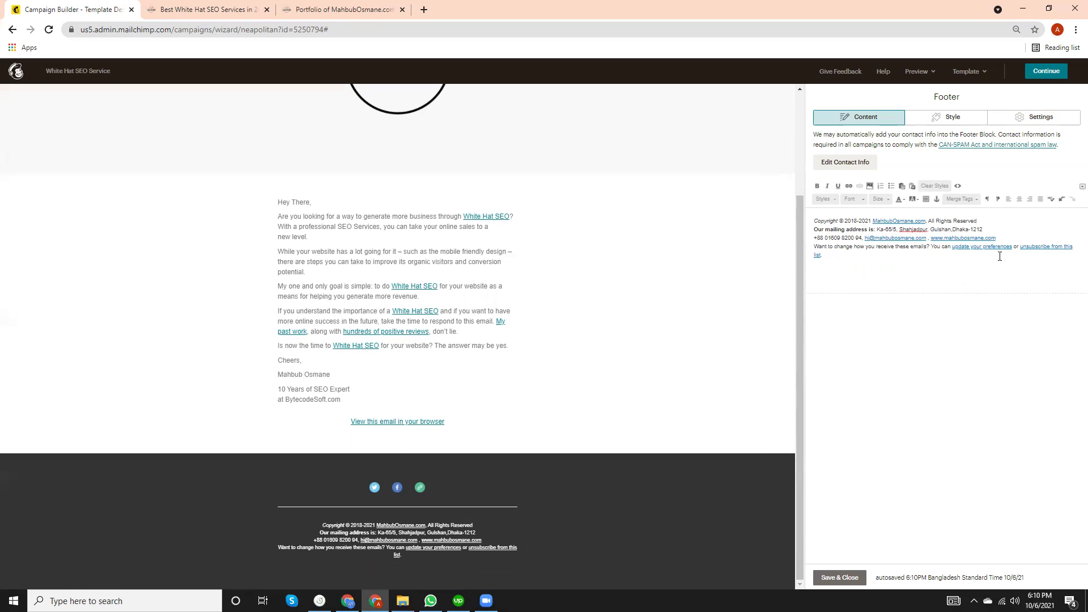
pyautogui.hotkey('shift', 'Return')
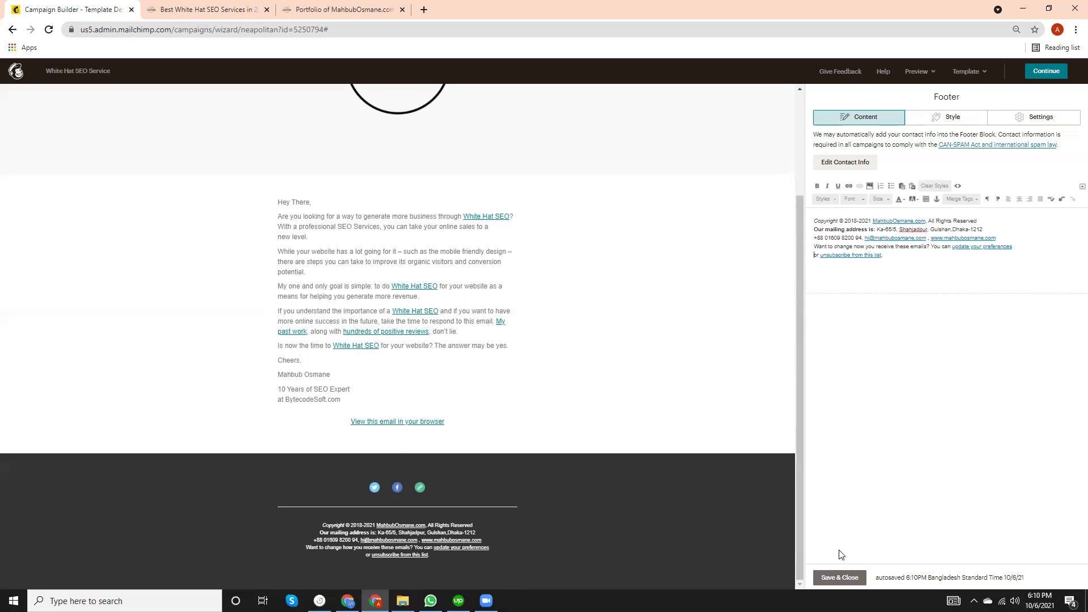
pyautogui.click(839, 577)
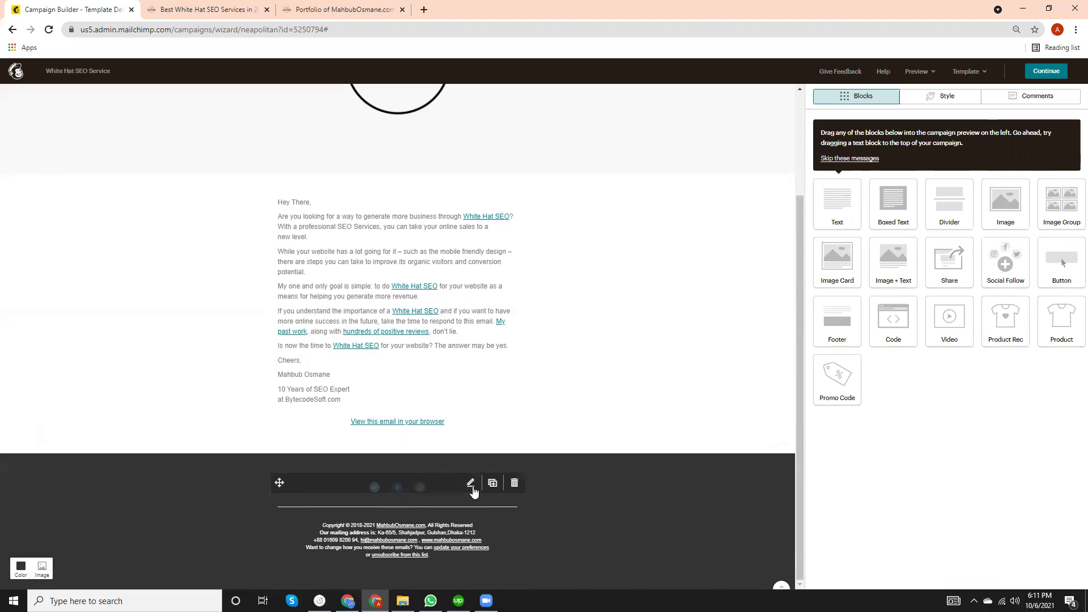
# Edit the Social Follow Twitter URL to the author's handle over https.
pyautogui.click(471, 484)
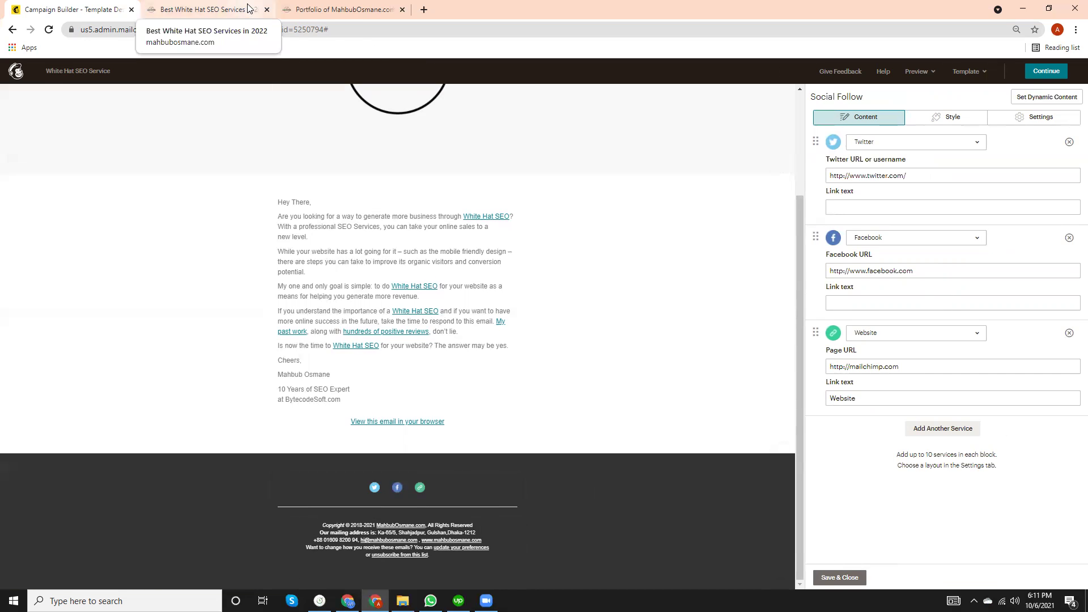
pyautogui.click(925, 173)
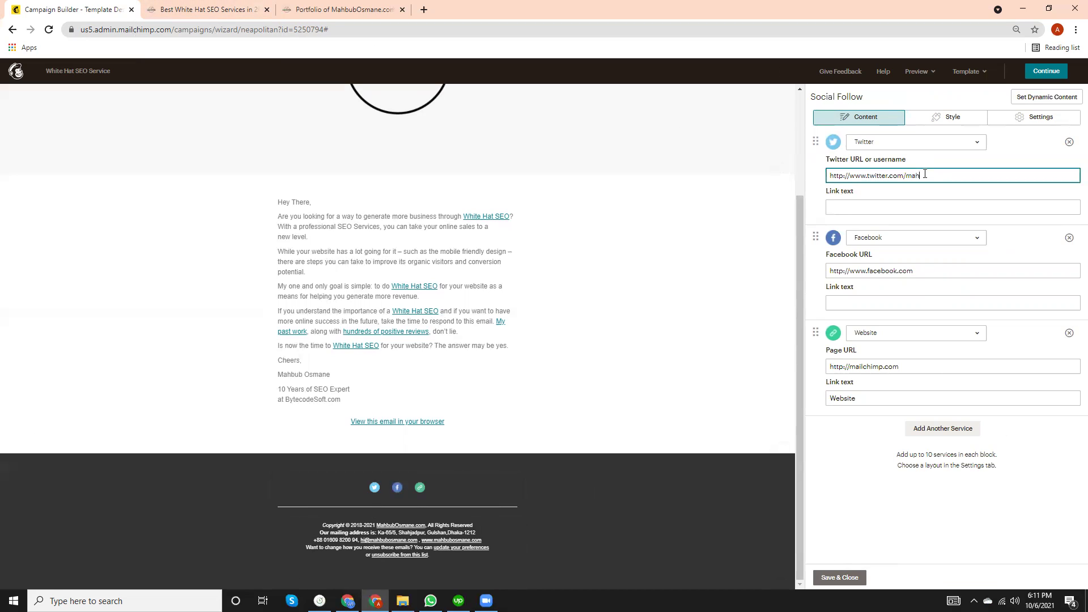
pyautogui.write('mahbubo')
pyautogui.click(843, 178)
pyautogui.write('s')
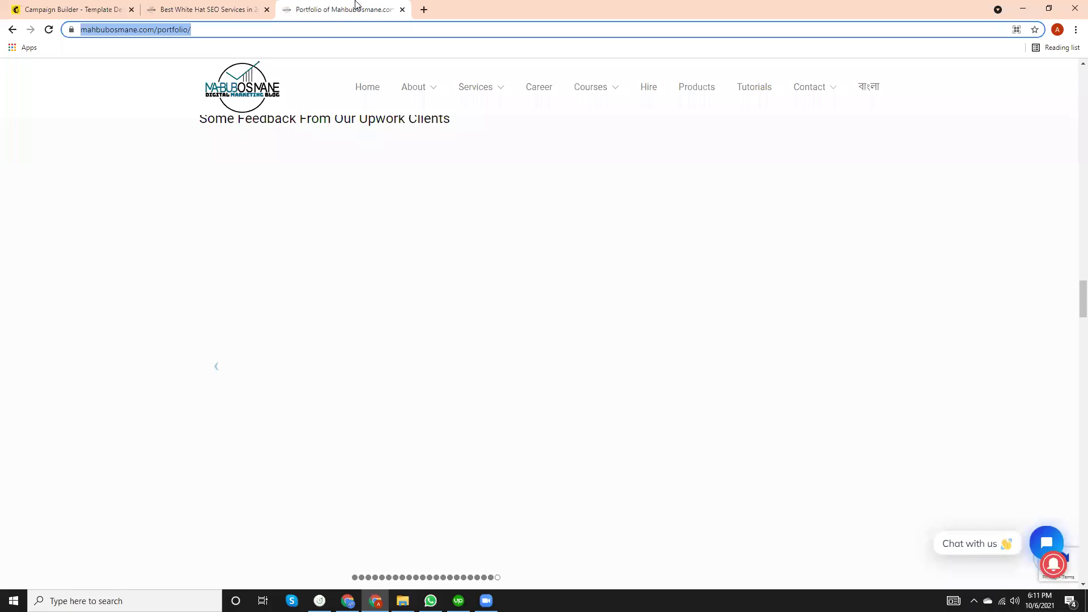
# Verify the Twitter profile in the browser and paste its confirmed URL into the Twitter link.
pyautogui.click(351, 9)
pyautogui.write('https://www.twitter.com/mahbubosmane')
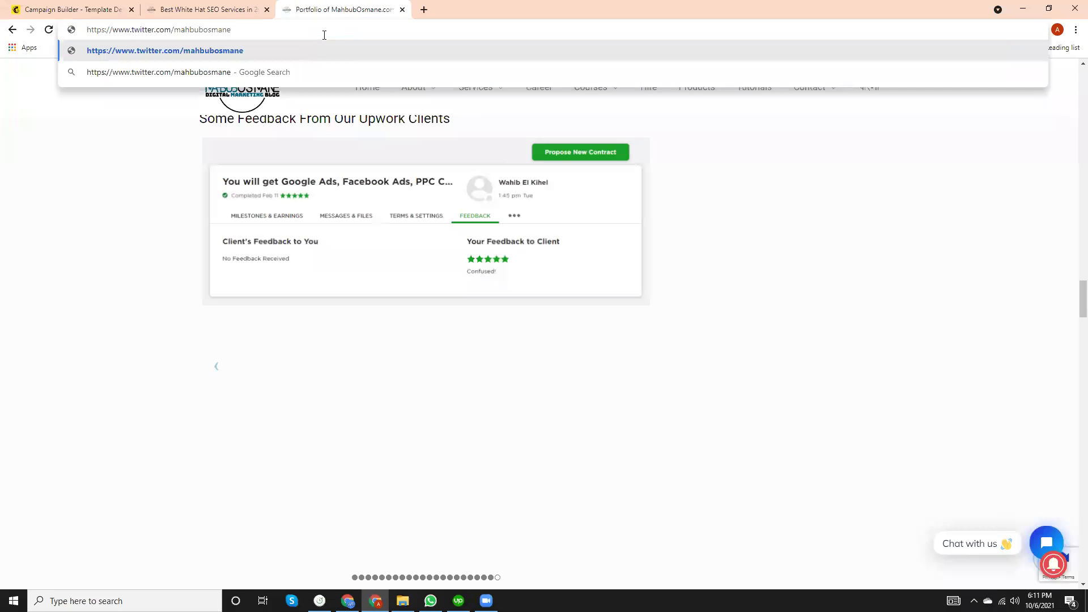
pyautogui.press('Return')
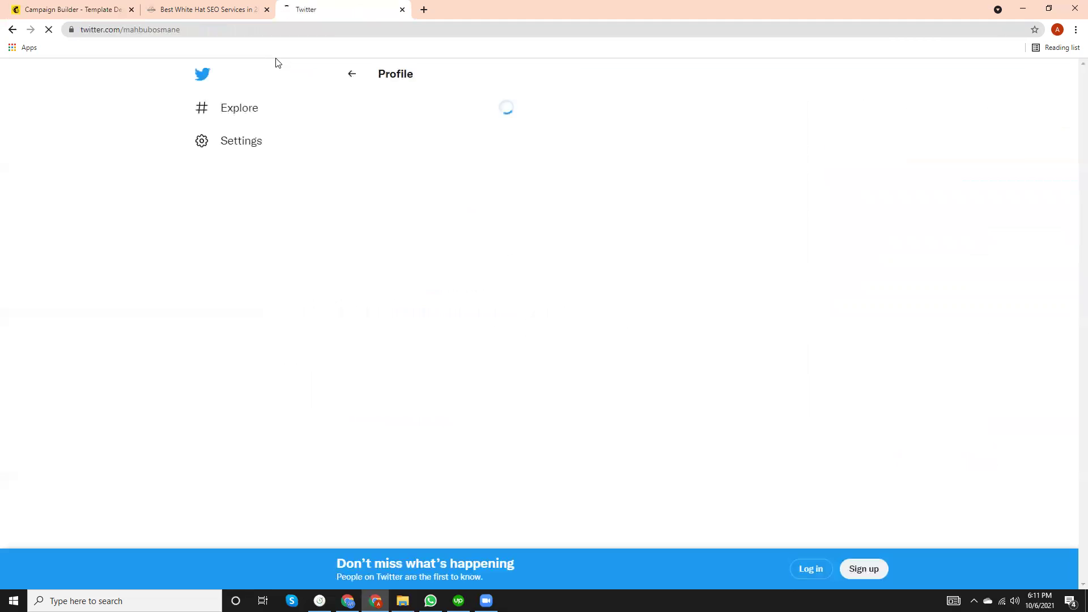
pyautogui.click(204, 9)
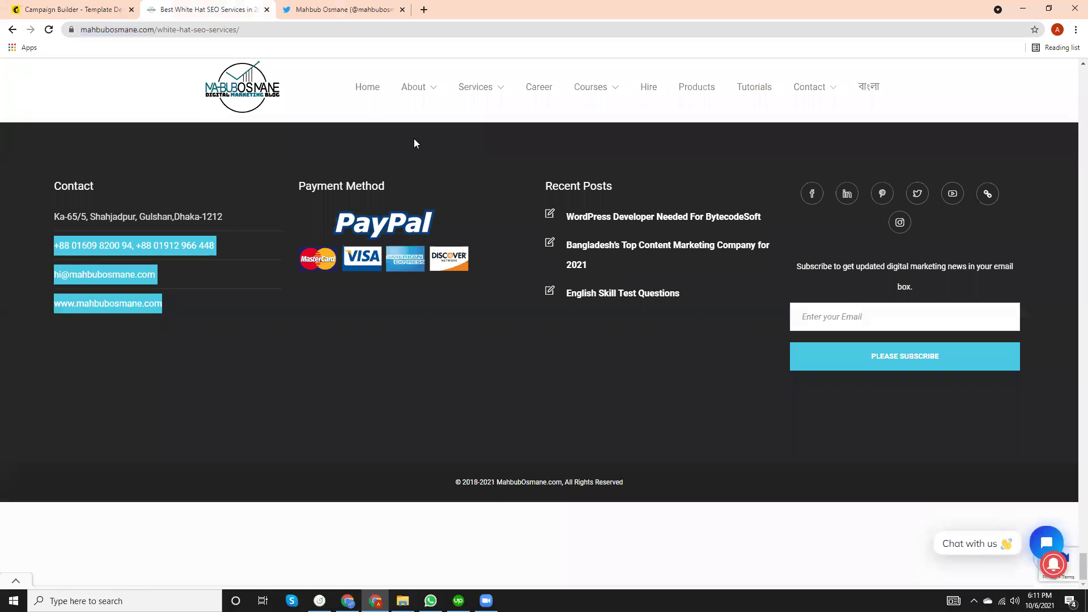
pyautogui.click(69, 8)
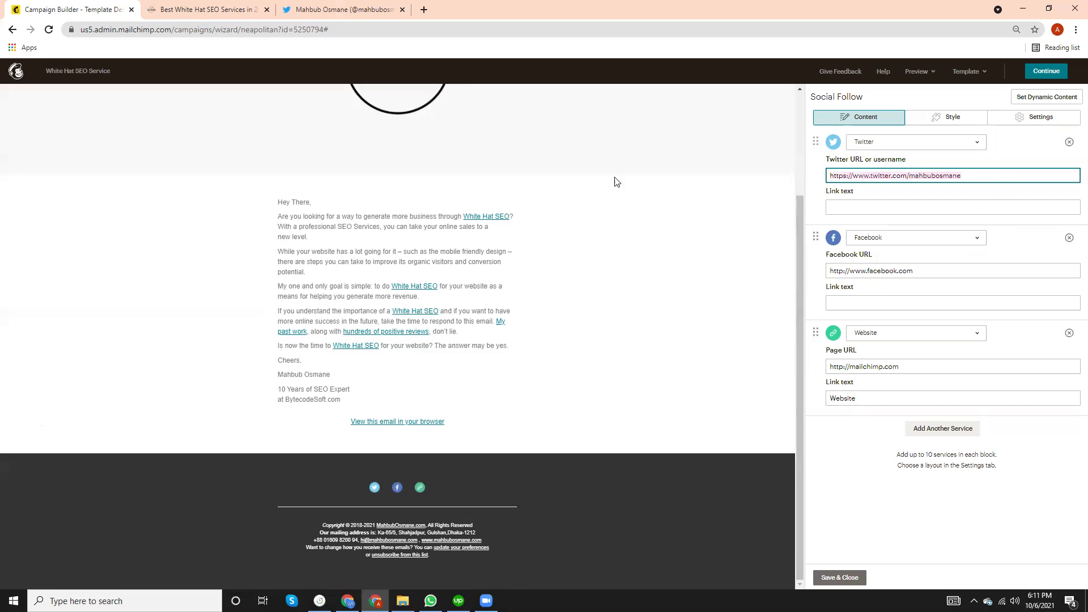
pyautogui.click(368, 11)
pyautogui.click(146, 34)
pyautogui.hotkey('ctrl', 'c')
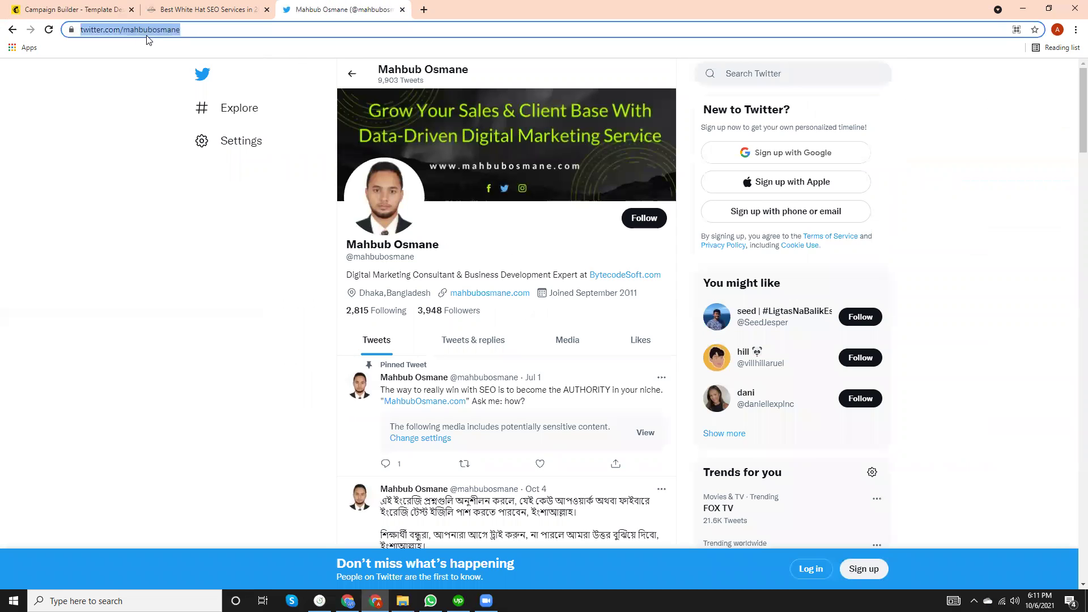
pyautogui.click(199, 9)
pyautogui.click(82, 9)
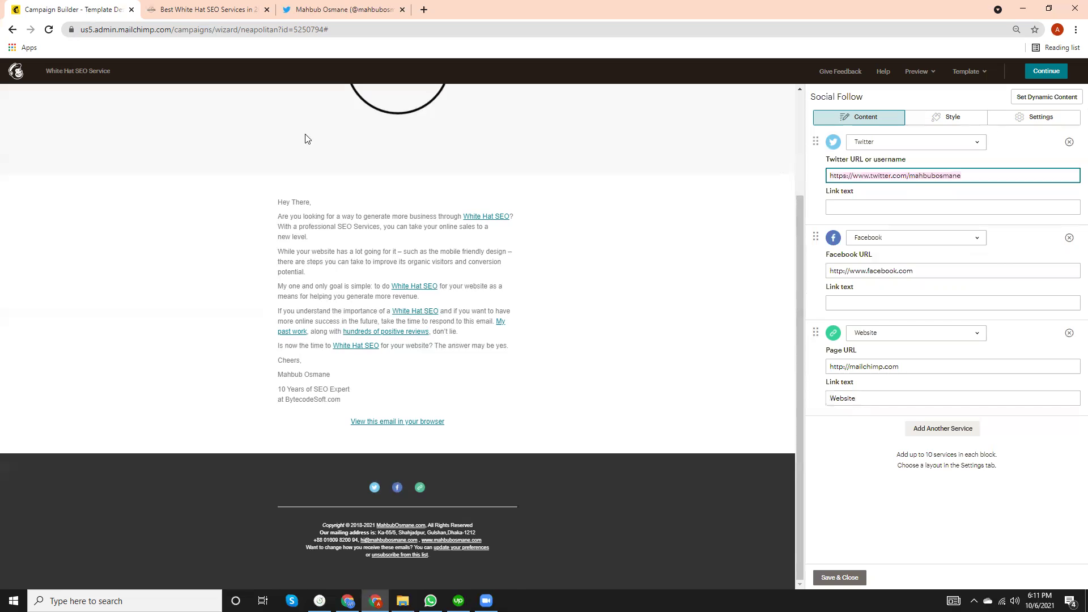
pyautogui.hotkey('ctrl', 'v')
# Begin editing the Facebook URL and prepare the browser address bar for testing it.
pyautogui.click(929, 273)
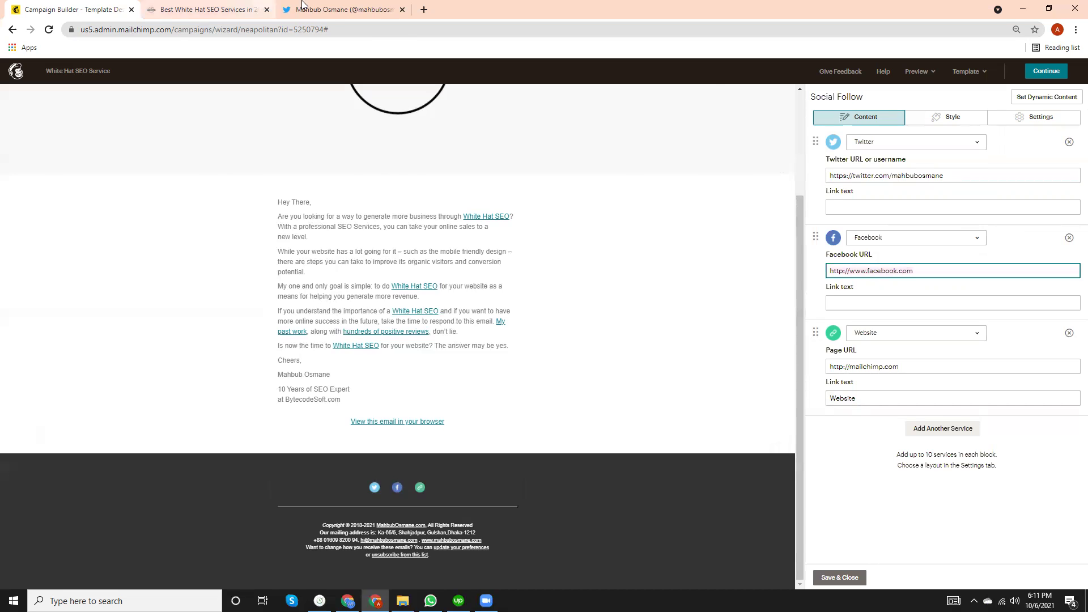
pyautogui.click(301, 7)
pyautogui.click(306, 29)
# Load the author's Facebook profile over https and paste its URL into the Facebook link.
pyautogui.write('http://www.facebook.com')
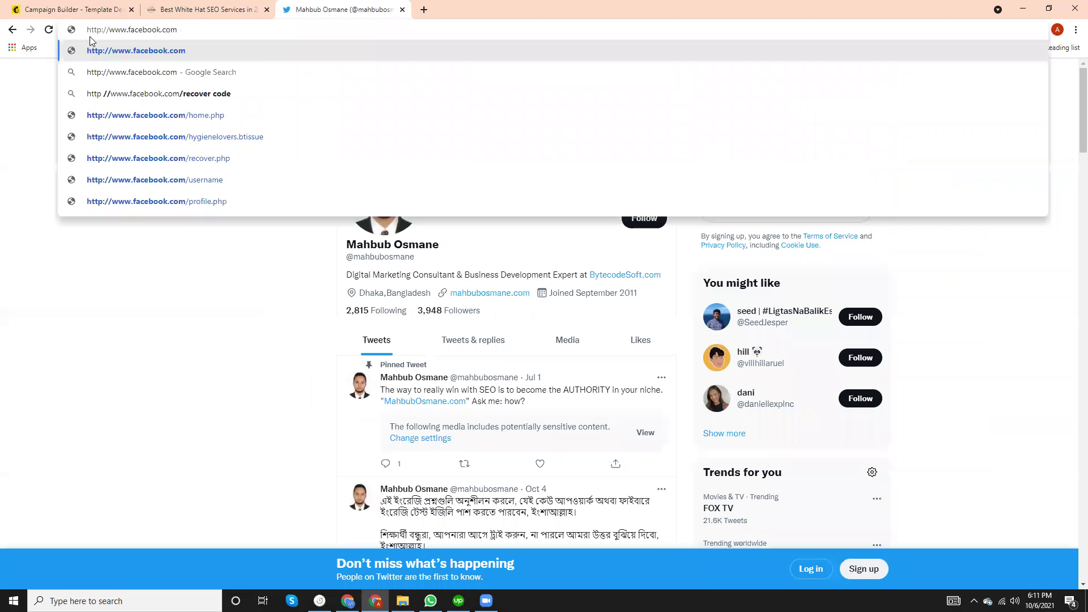
pyautogui.click(101, 30)
pyautogui.write('s')
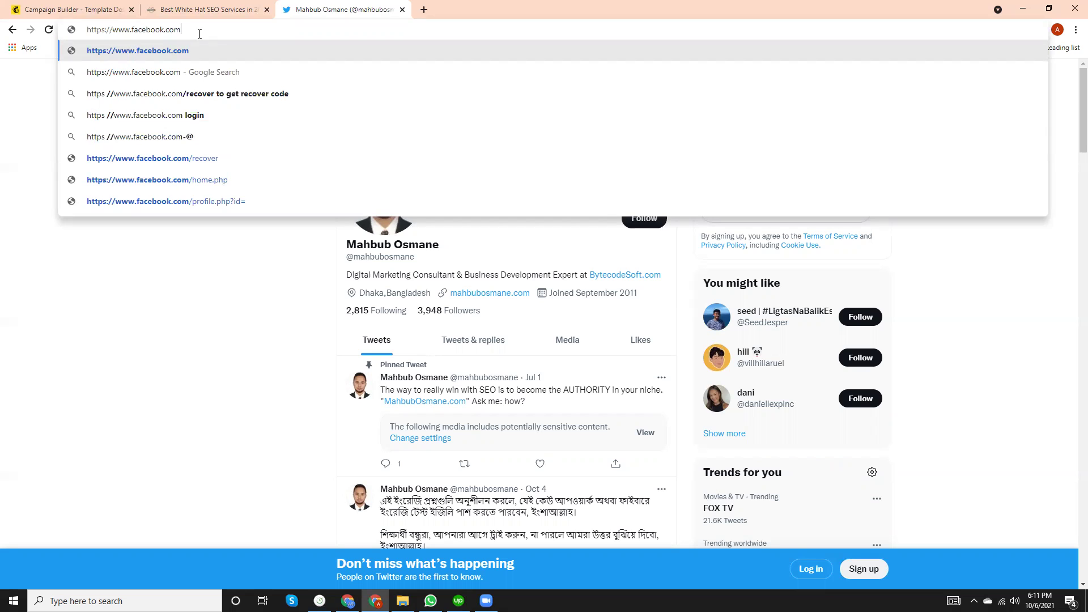
pyautogui.write('/mahbubosmane9')
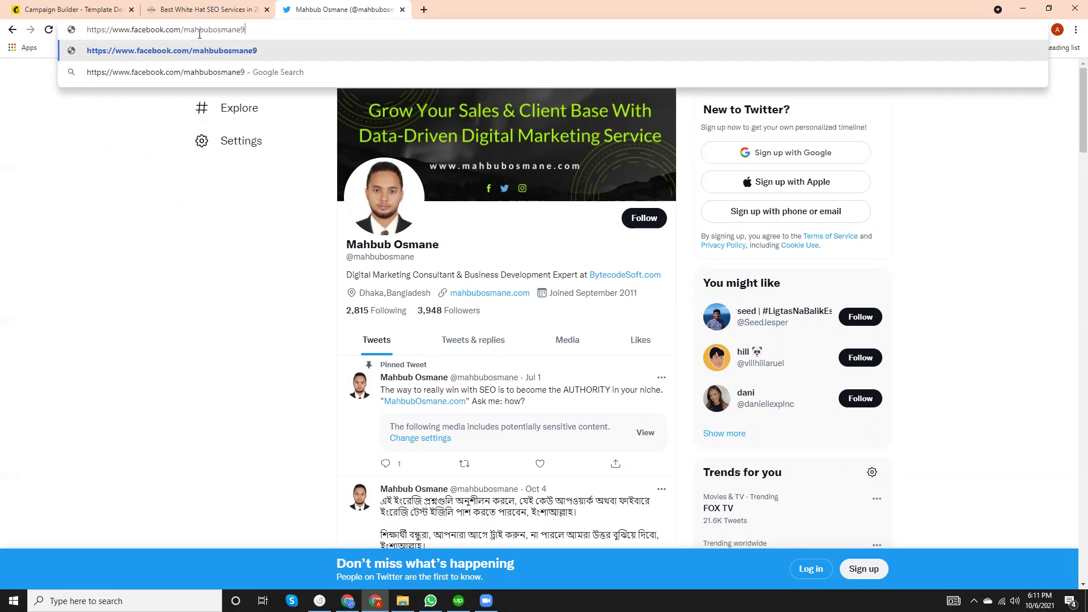
pyautogui.write('2')
pyautogui.press('Return')
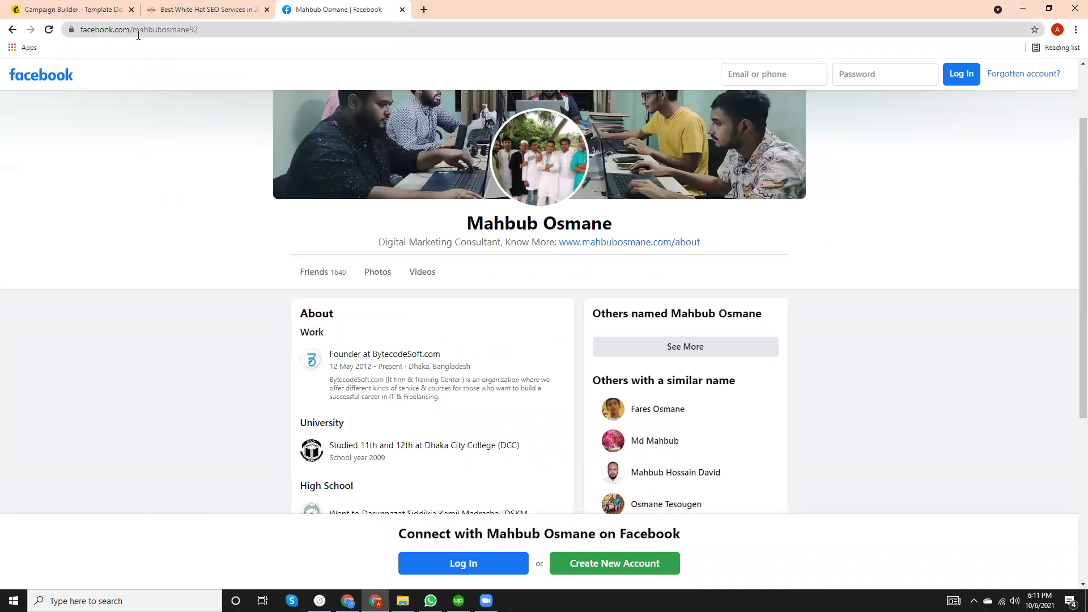
pyautogui.scroll(2, 266, 165)
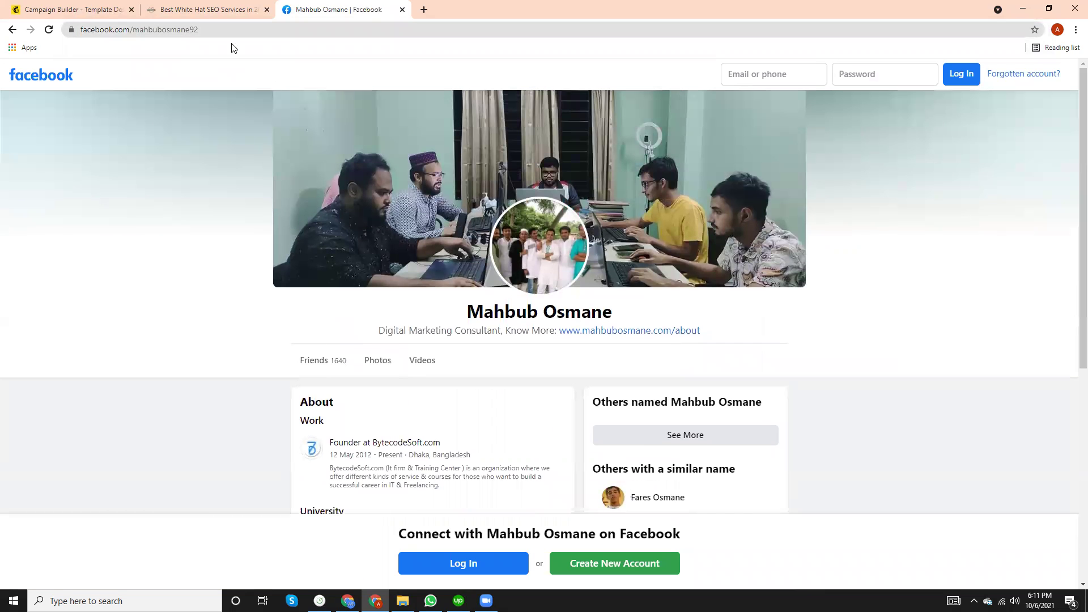
pyautogui.click(141, 29)
pyautogui.hotkey('ctrl', 'c')
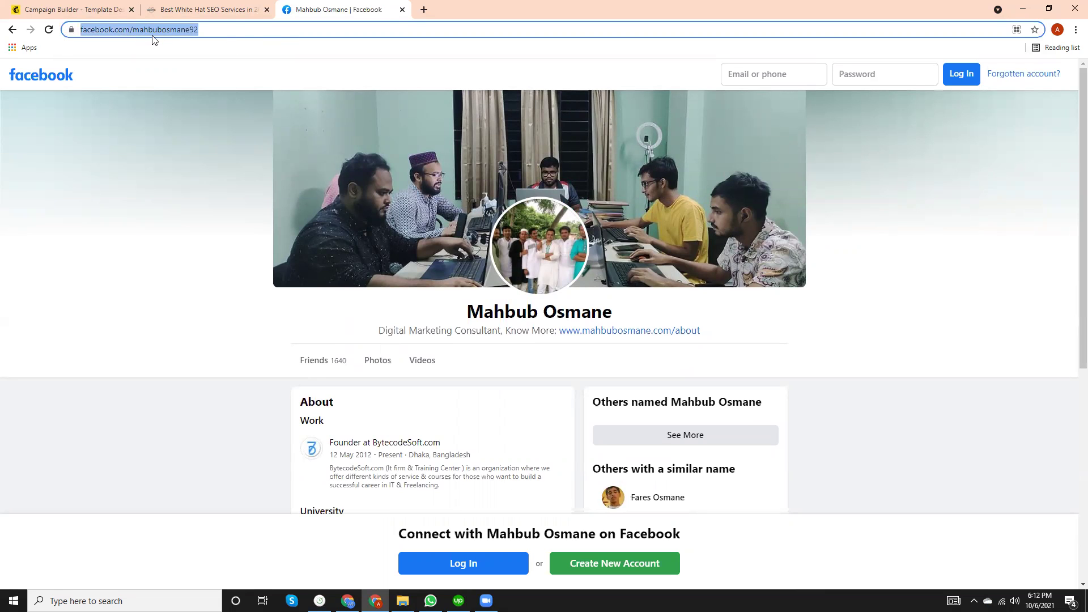
pyautogui.click(152, 7)
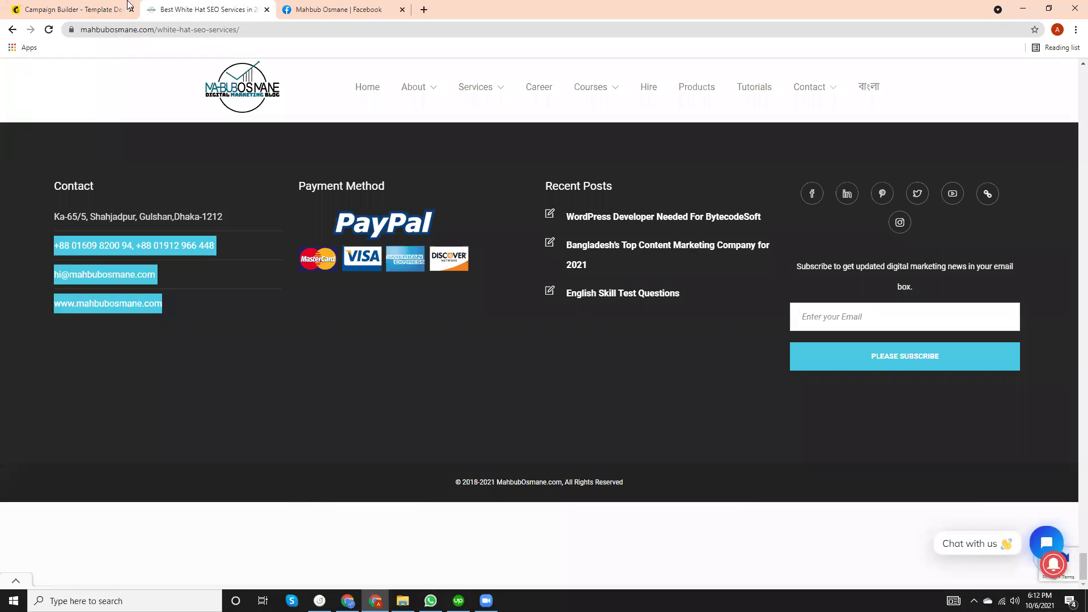
pyautogui.click(84, 7)
pyautogui.hotkey('ctrl', 'v')
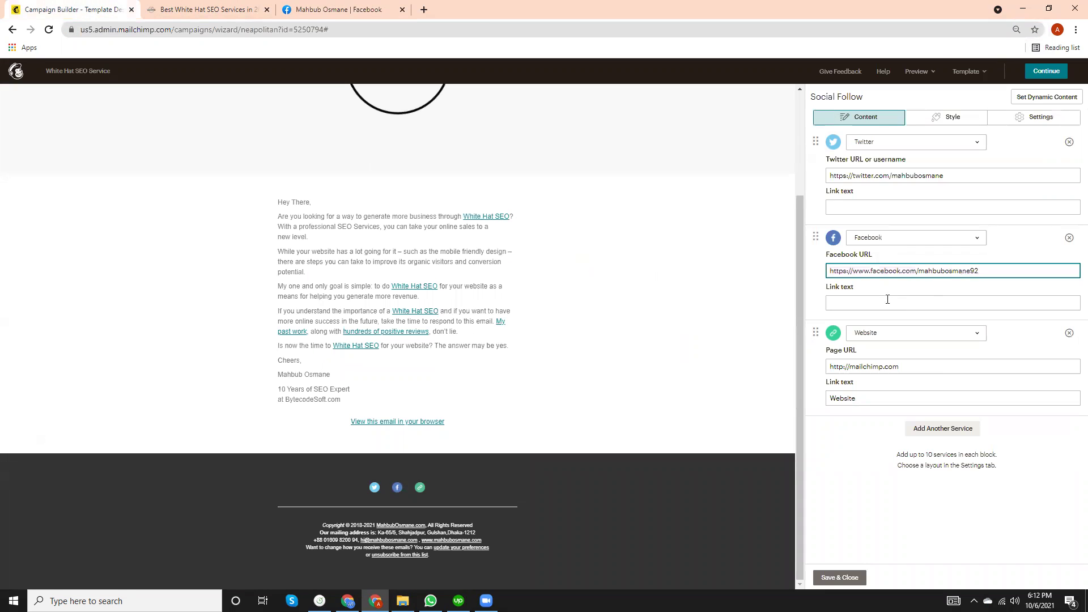
# Set the Facebook and Twitter link texts to 'Facebook' and 'Twitter'.
pyautogui.click(870, 305)
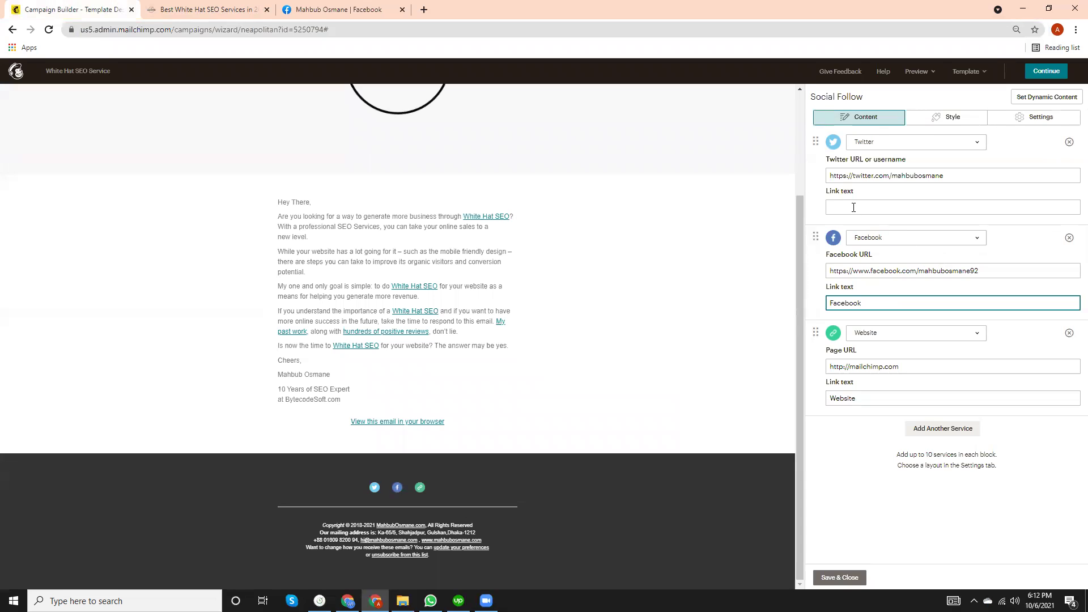
pyautogui.click(863, 178)
pyautogui.click(837, 208)
pyautogui.write('twitter')
pyautogui.press('BackSpace')
pyautogui.write('T')
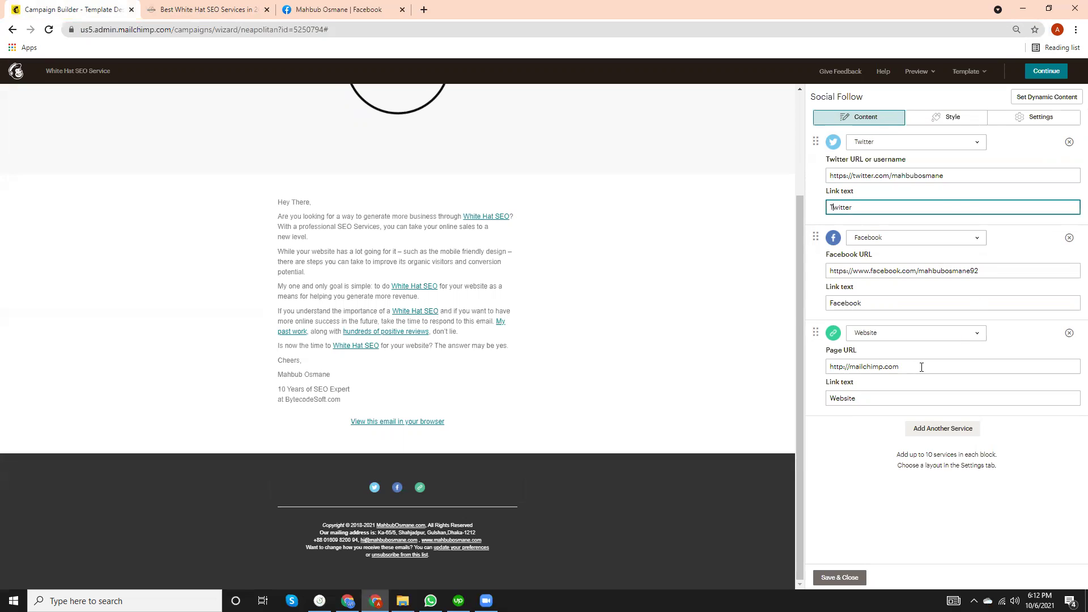
# Point the Website follow link at the White Hat SEO services page URL and save the block.
pyautogui.click(220, 9)
pyautogui.click(225, 30)
pyautogui.hotkey('ctrl', 'a')
pyautogui.hotkey('ctrl', 'c')
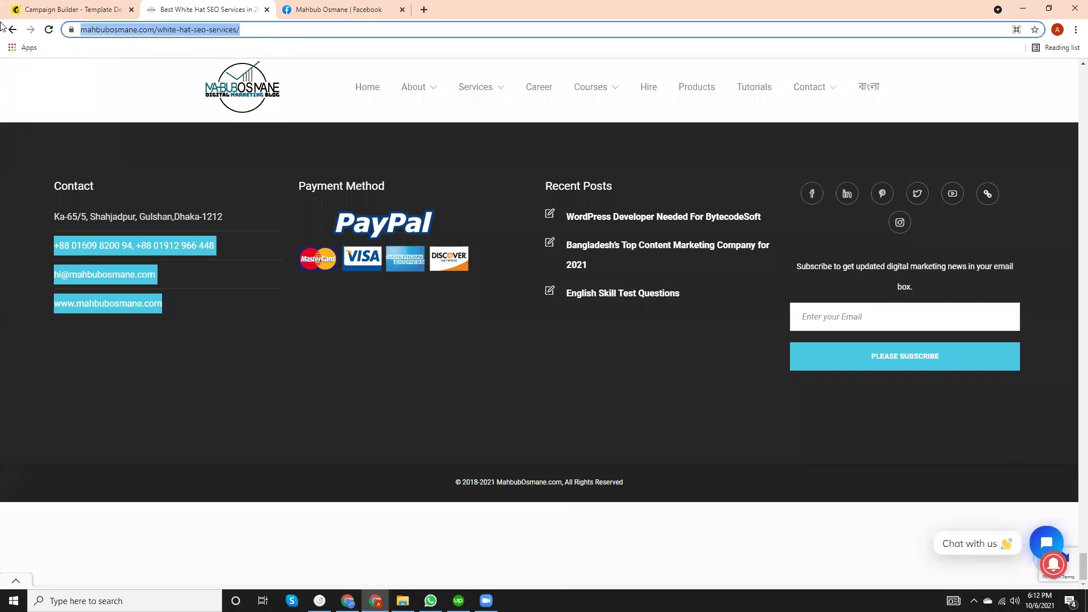
pyautogui.click(82, 6)
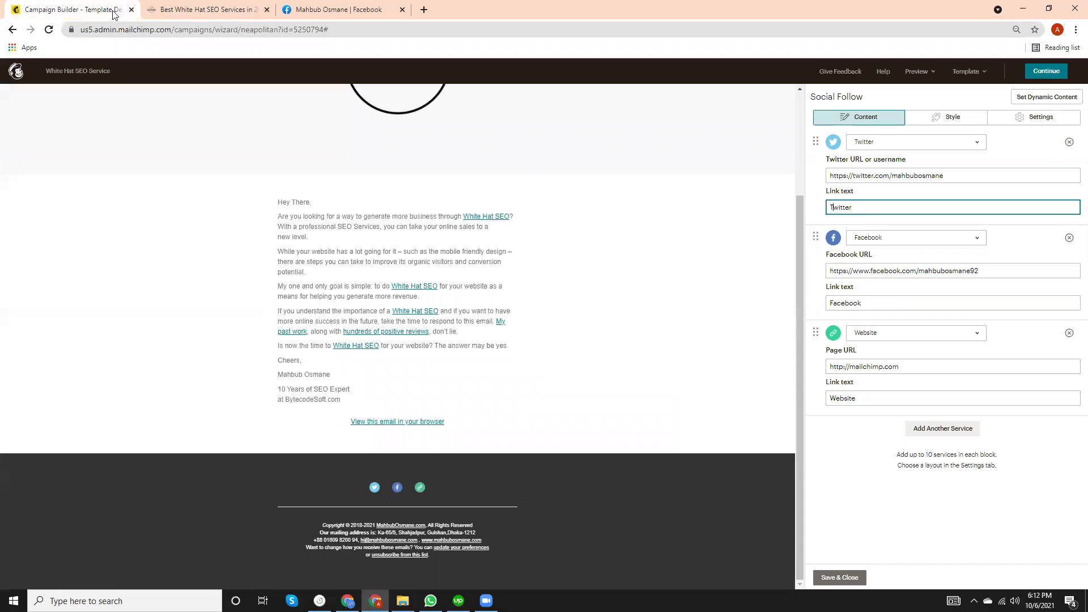
pyautogui.click(347, 9)
pyautogui.click(162, 5)
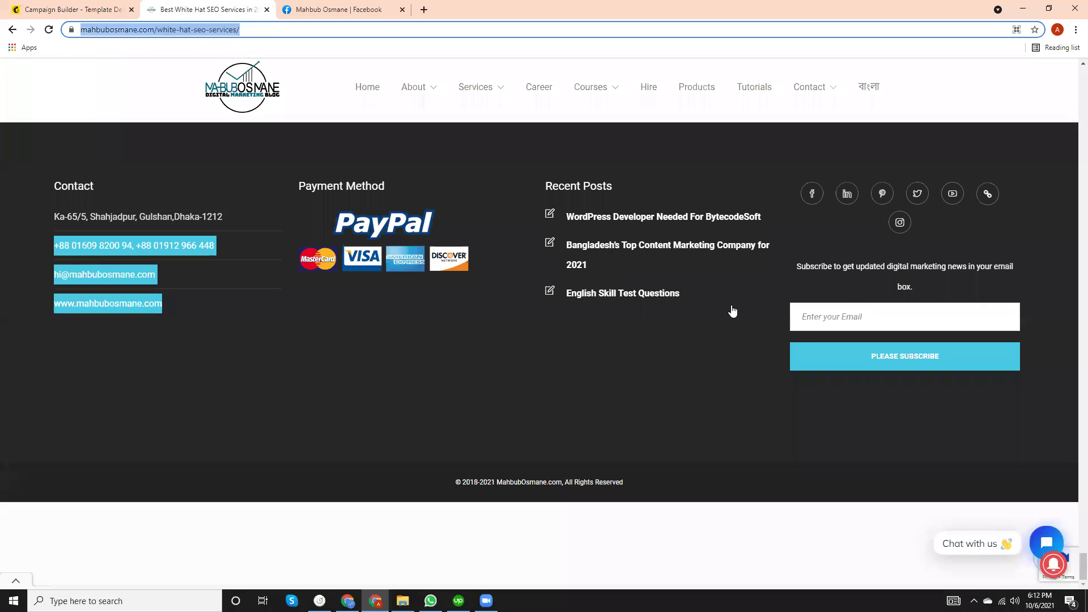
pyautogui.click(306, 8)
pyautogui.click(50, 5)
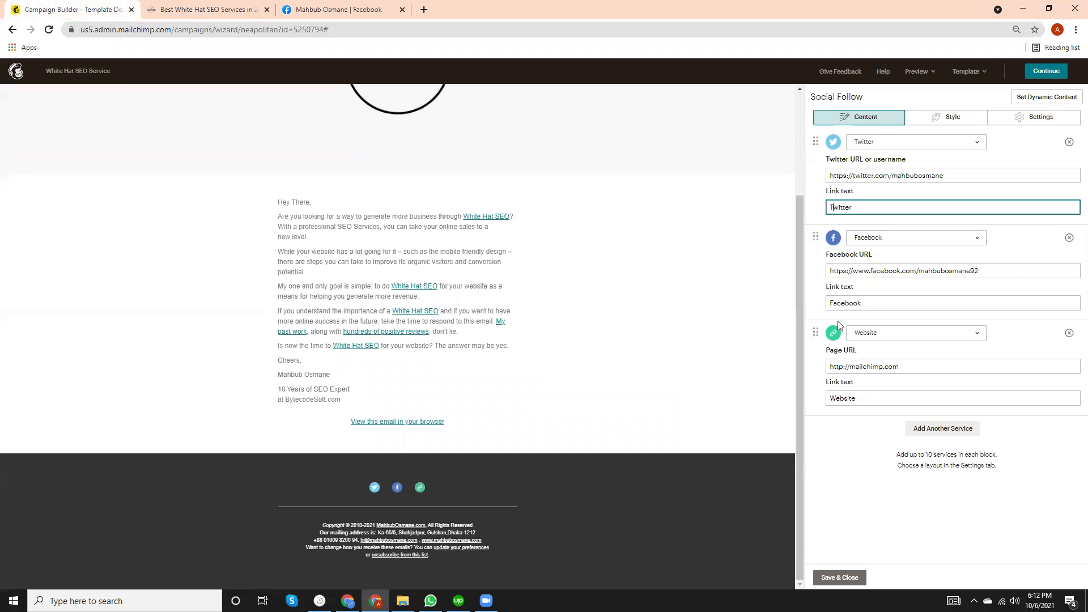
pyautogui.click(911, 366)
pyautogui.hotkey('ctrl', 'a')
pyautogui.hotkey('ctrl', 'v')
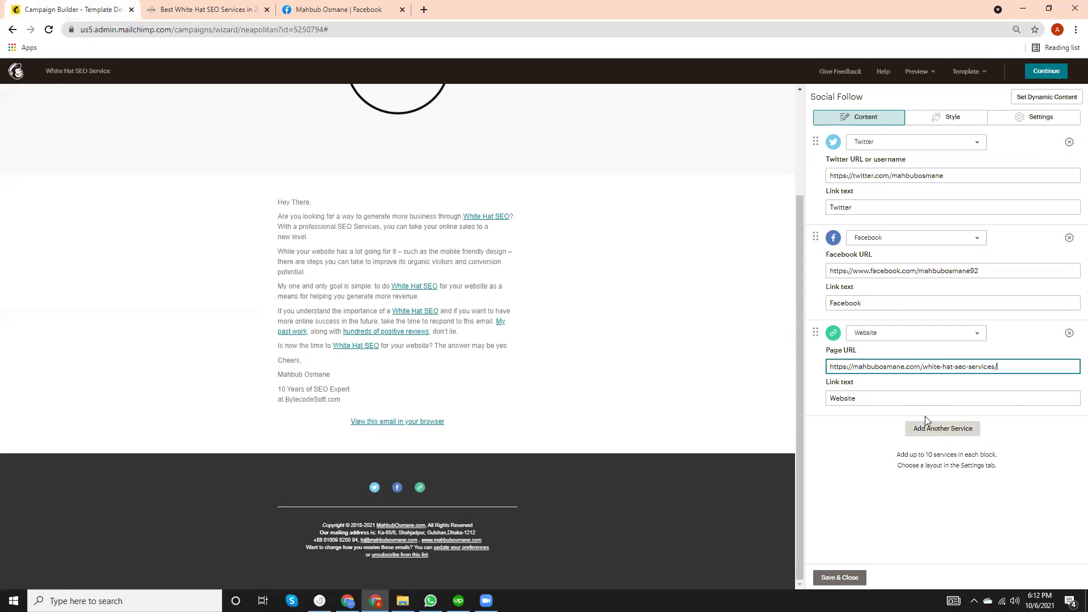
pyautogui.moveTo(358, 498)
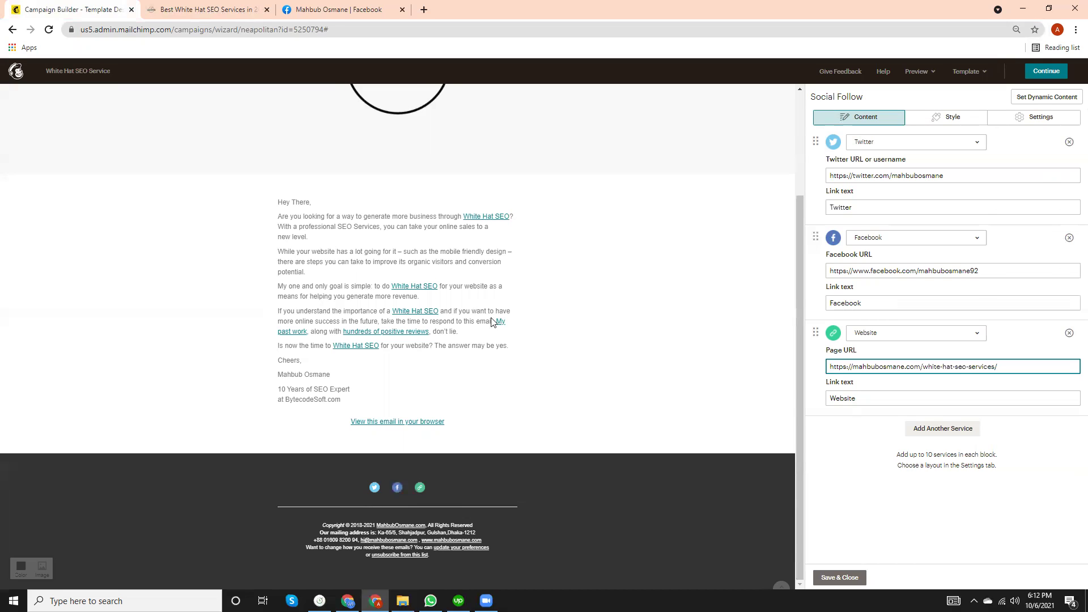
pyautogui.click(291, 400)
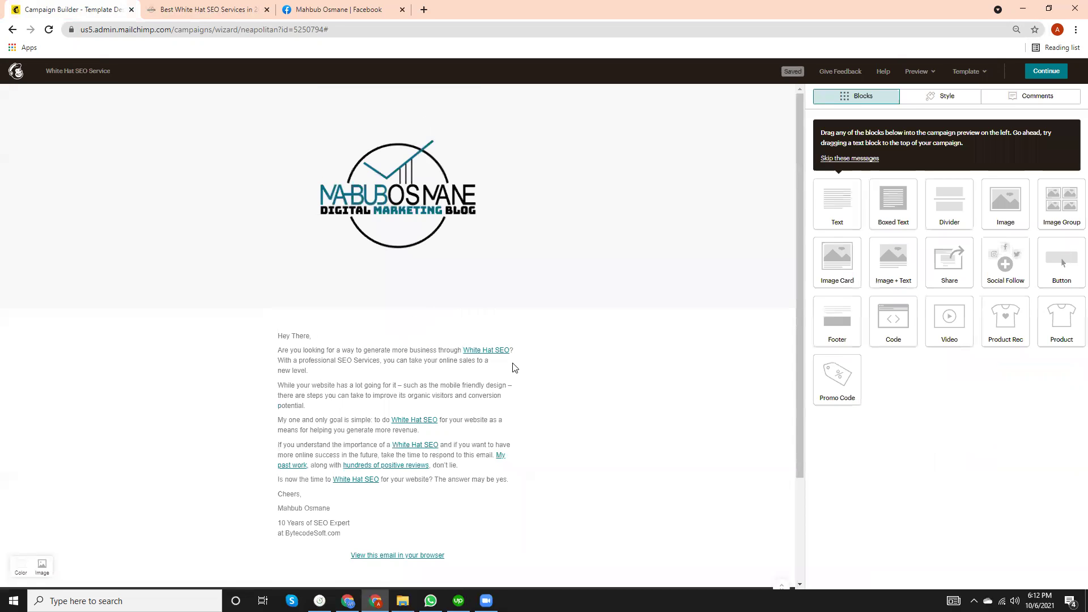
# Continue from the email design editor to the White Hat SEO Service checklist.
pyautogui.scroll(-2, 387, 368)
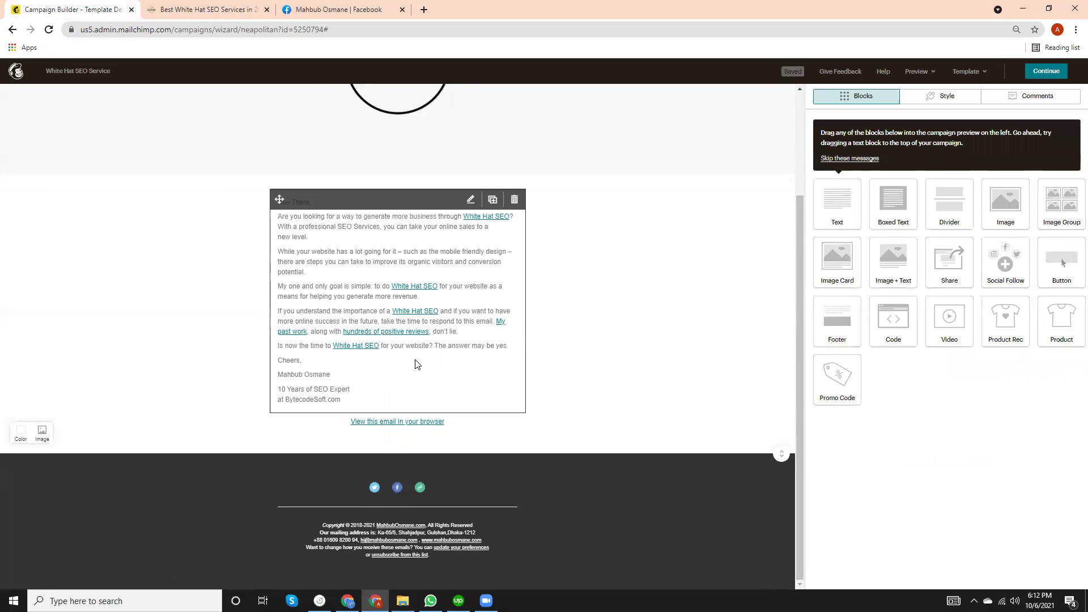
pyautogui.click(1045, 72)
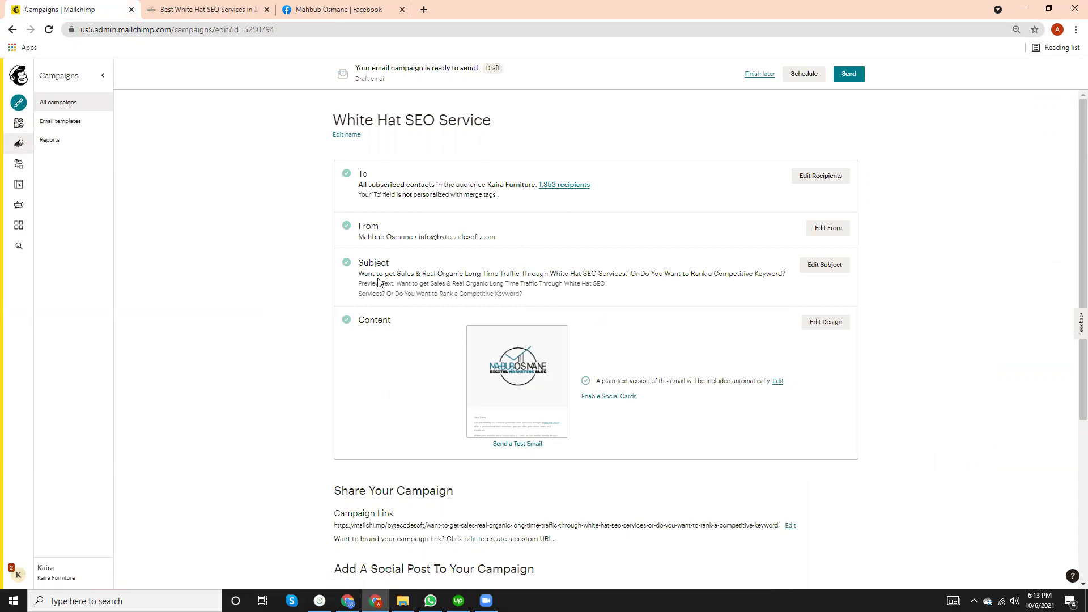
pyautogui.scroll(-4, 391, 294)
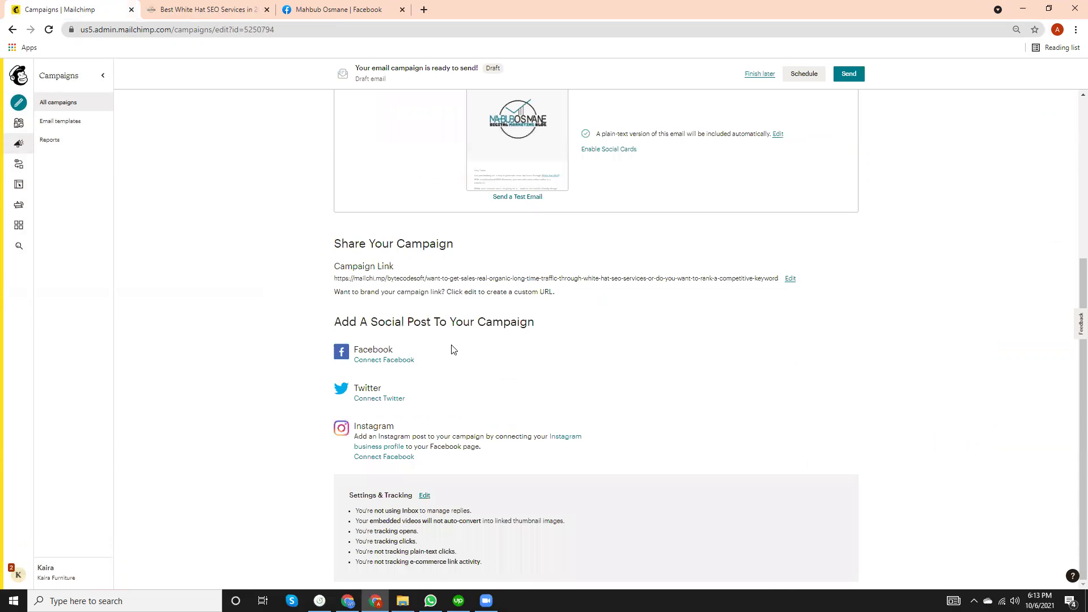
pyautogui.scroll(4, 452, 349)
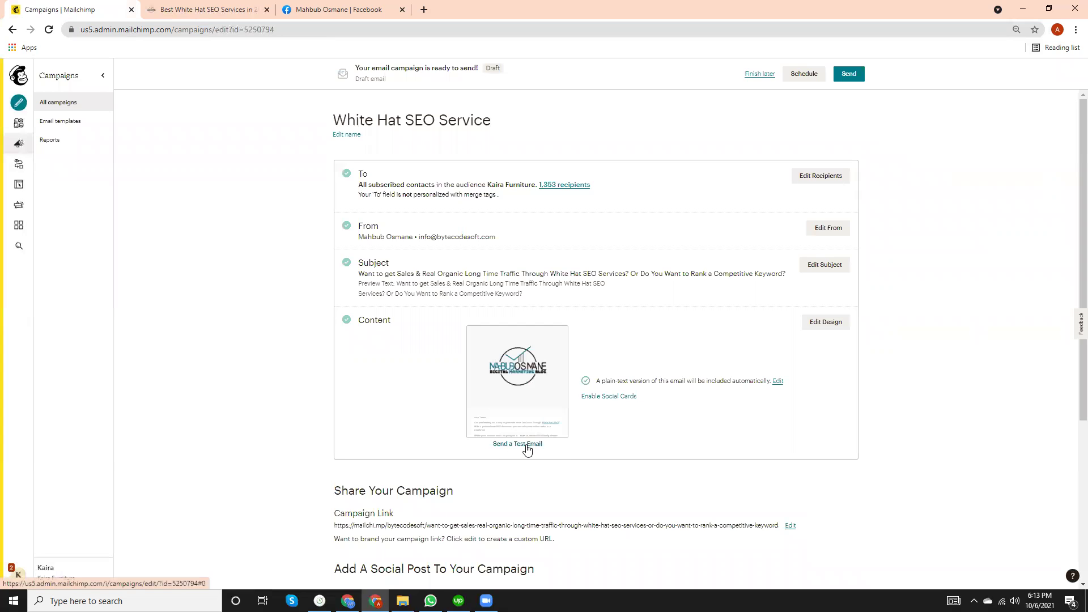
pyautogui.scroll(-4, 527, 449)
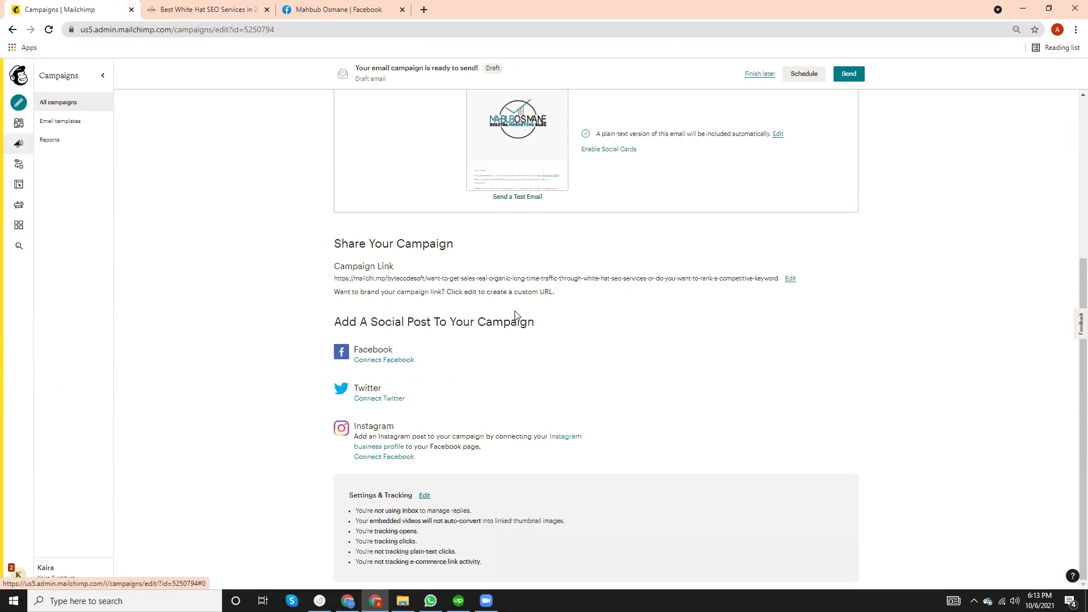
pyautogui.scroll(4, 526, 431)
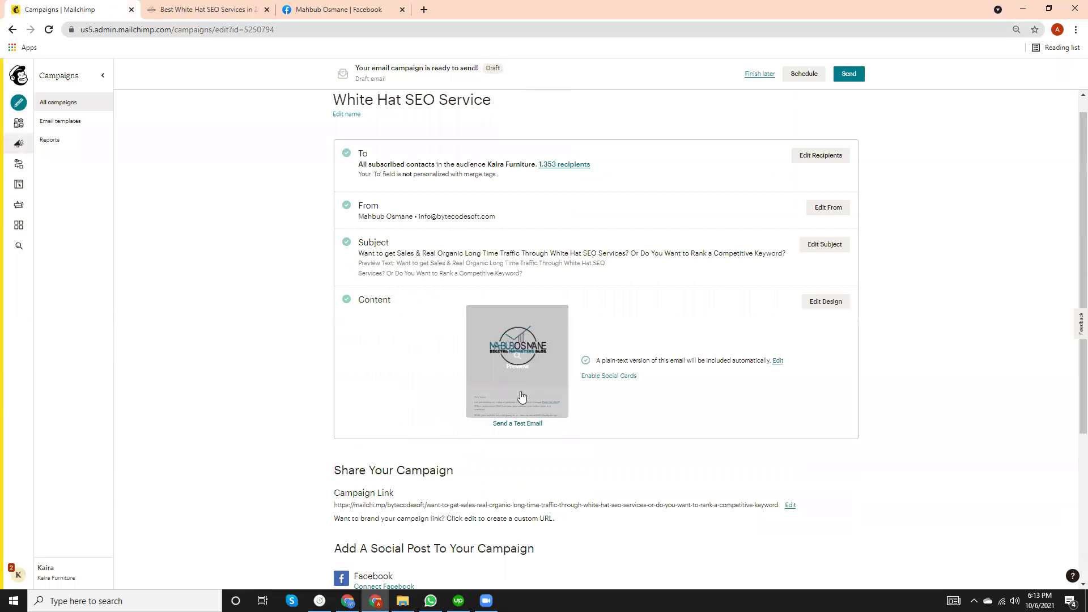
# Send a test email to one Gmail address, dismiss the confirmation, and bring up Gmail.
pyautogui.click(524, 425)
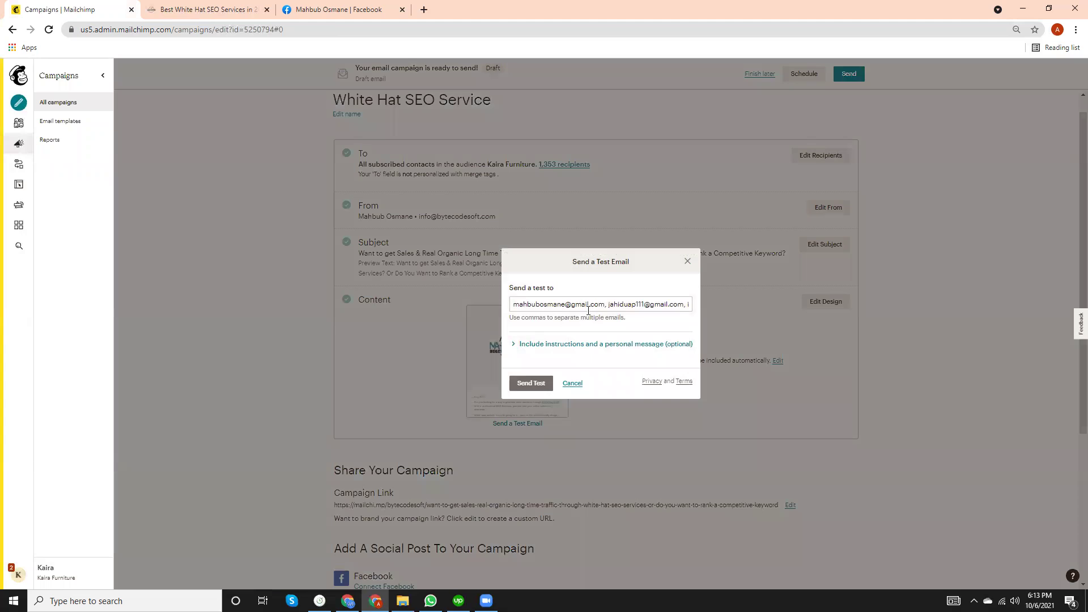
pyautogui.moveTo(605, 308); pyautogui.dragTo(1071, 289)
pyautogui.hotkey('ctrl', 'v')
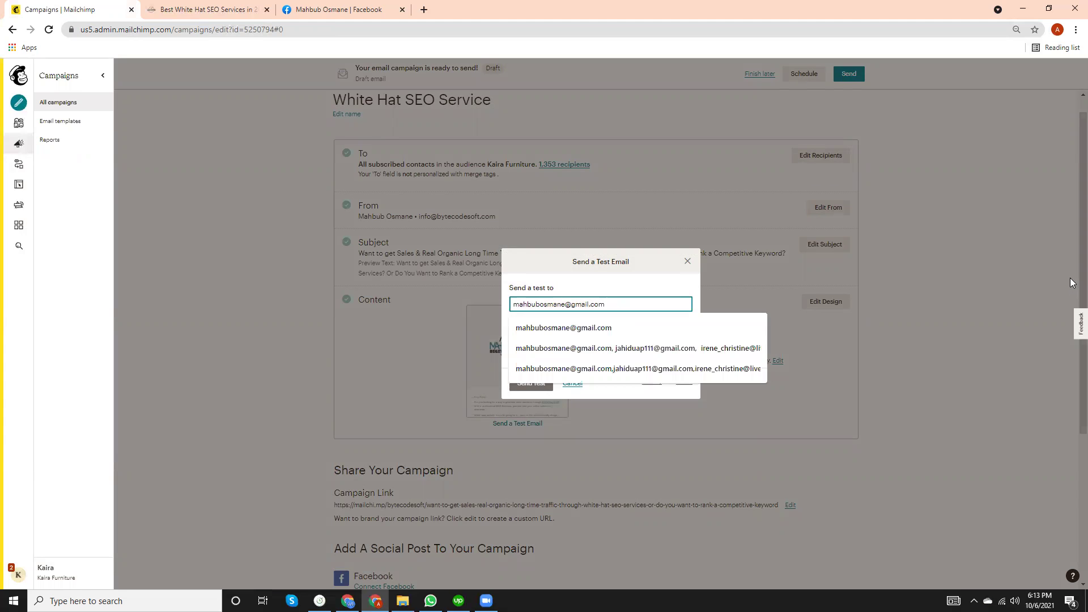
pyautogui.click(691, 198)
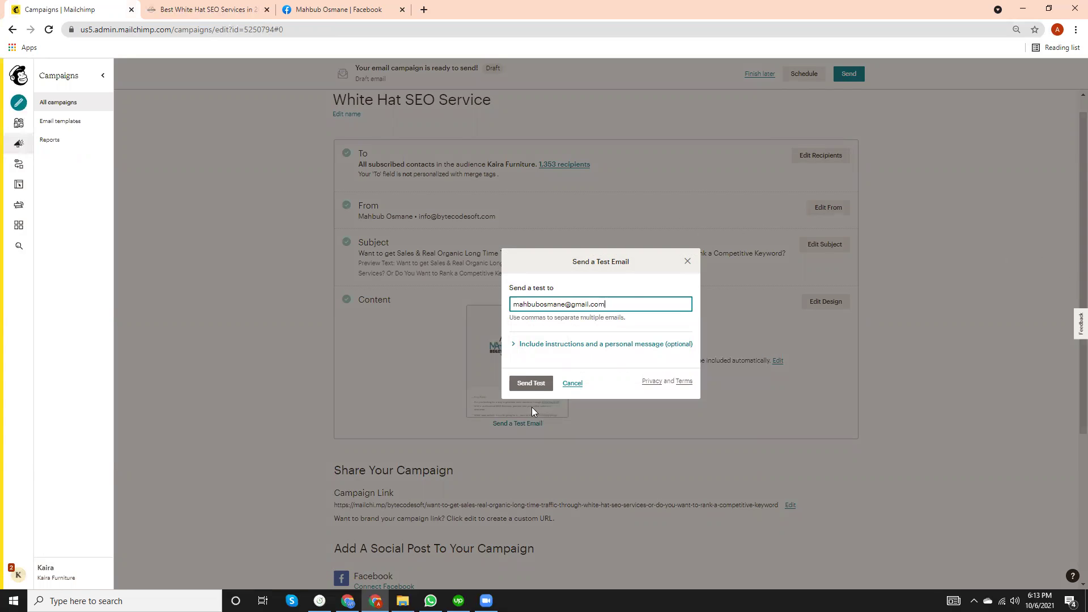
pyautogui.click(532, 383)
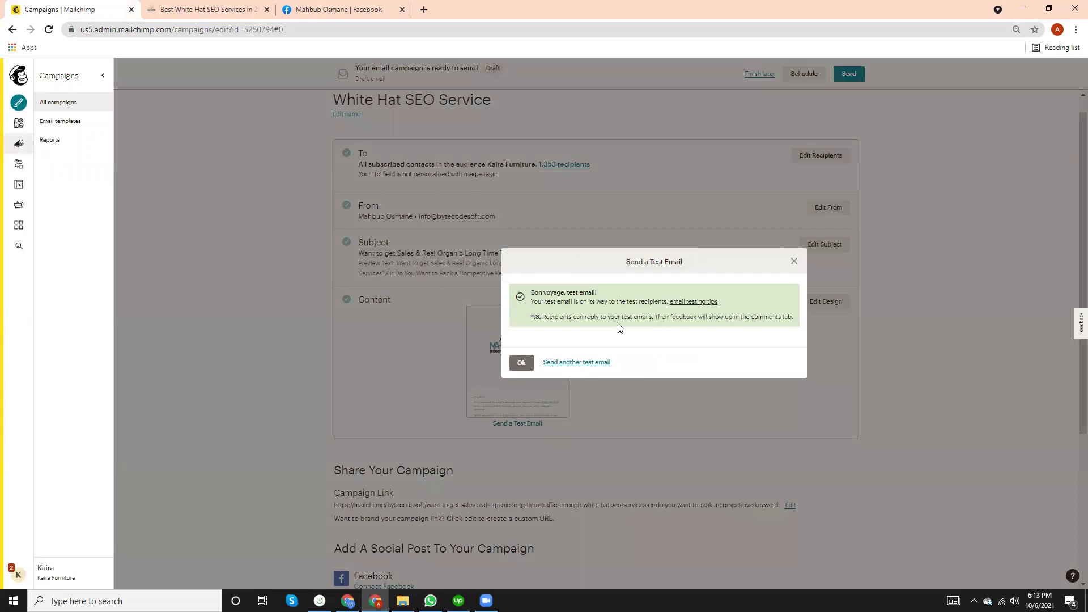
pyautogui.click(521, 363)
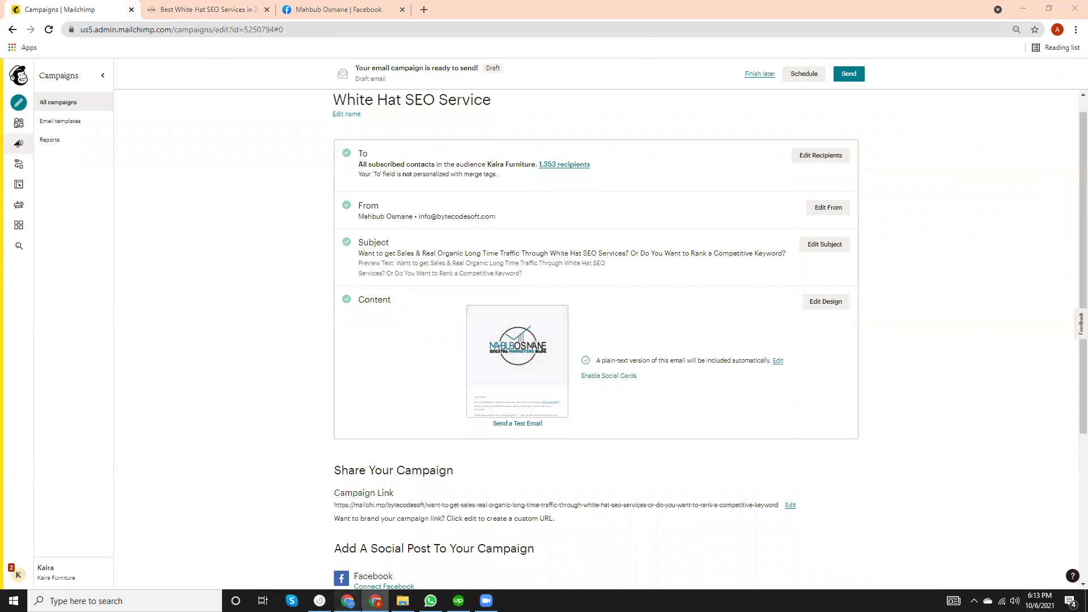
pyautogui.hotkey('alt', 'Tab')
pyautogui.click(51, 8)
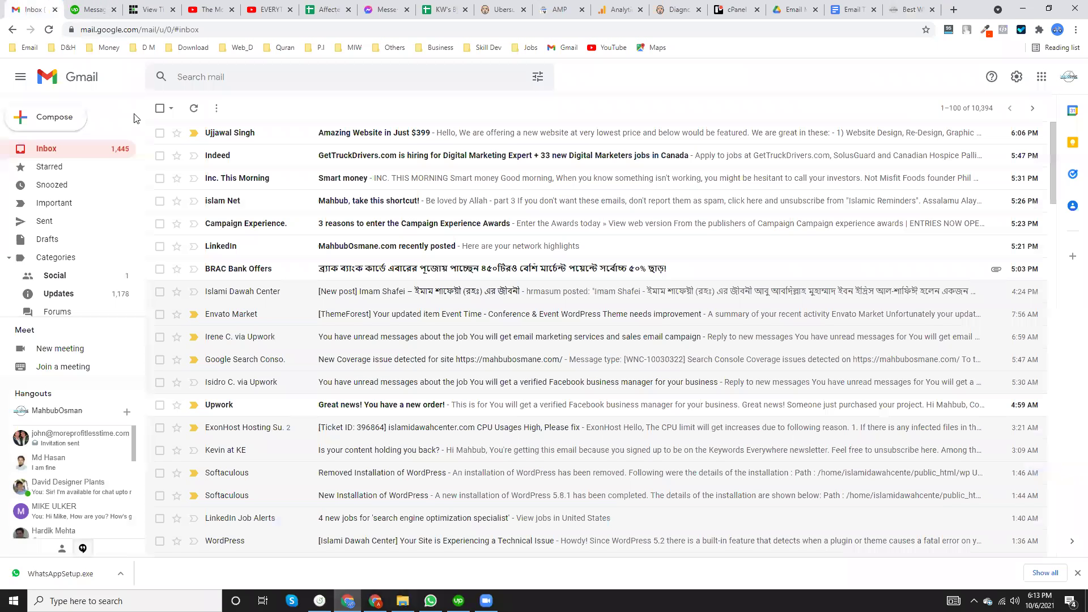
# Refresh Gmail, read the [Test] campaign email down to its footer, then return to Mailchimp.
pyautogui.click(98, 146)
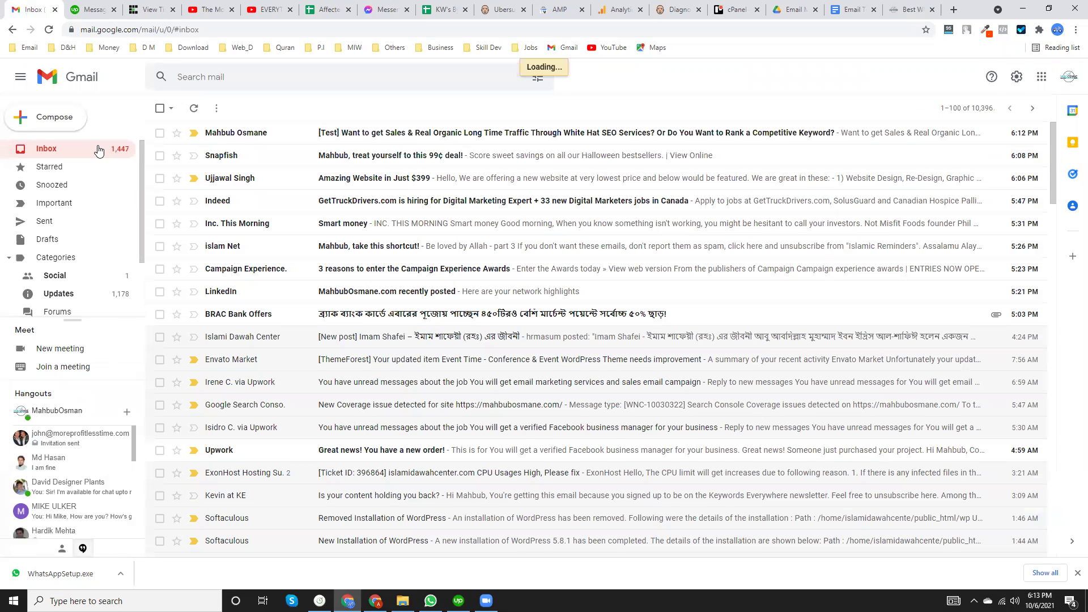
pyautogui.click(417, 135)
pyautogui.scroll(-9, 339, 296)
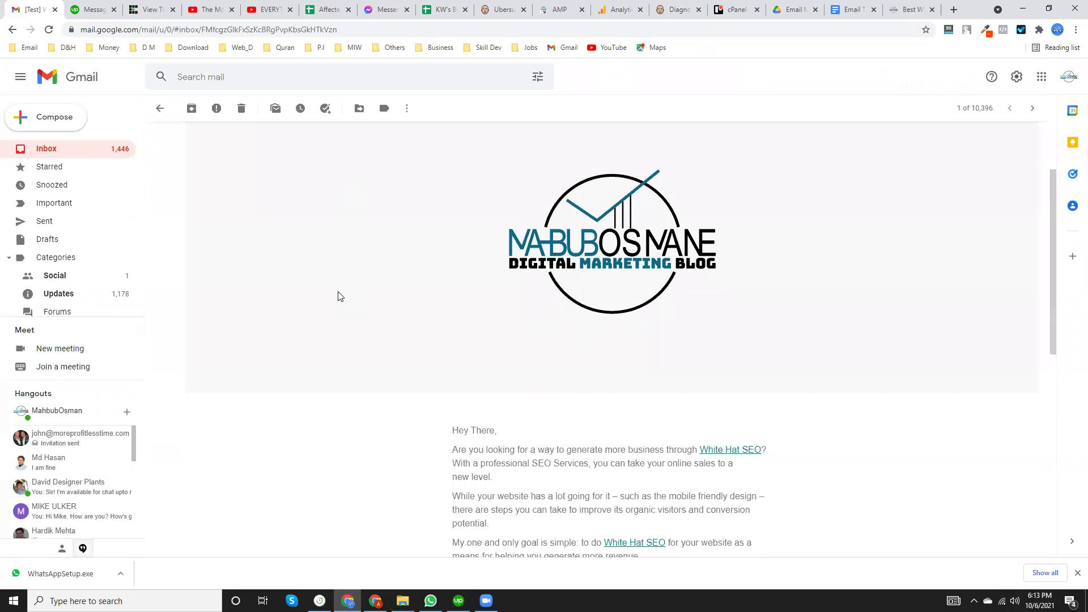
pyautogui.scroll(5, 340, 295)
pyautogui.scroll(4, 339, 295)
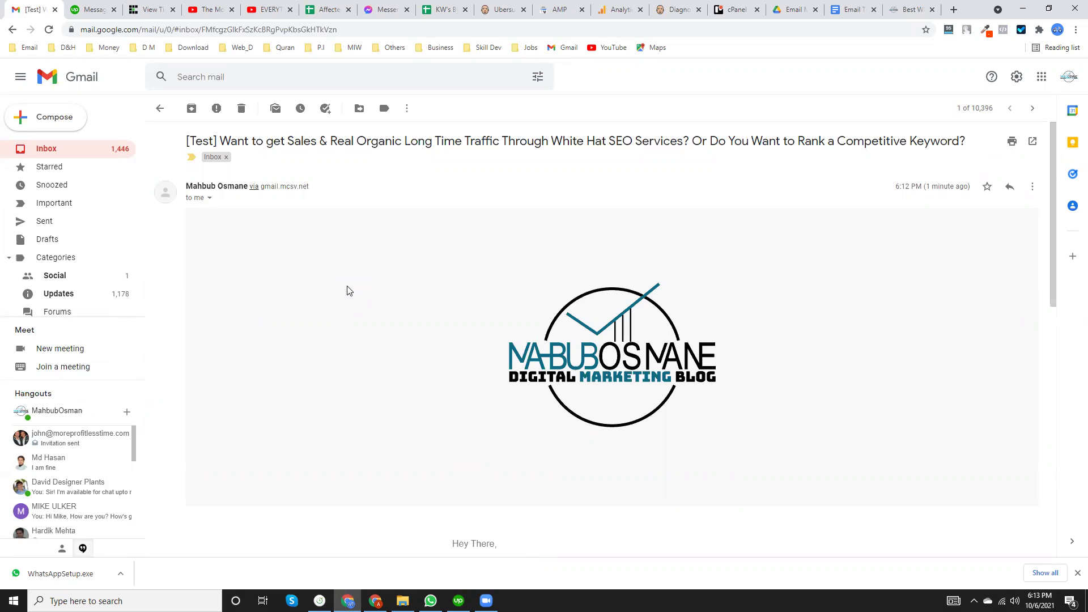
pyautogui.scroll(-10, 558, 371)
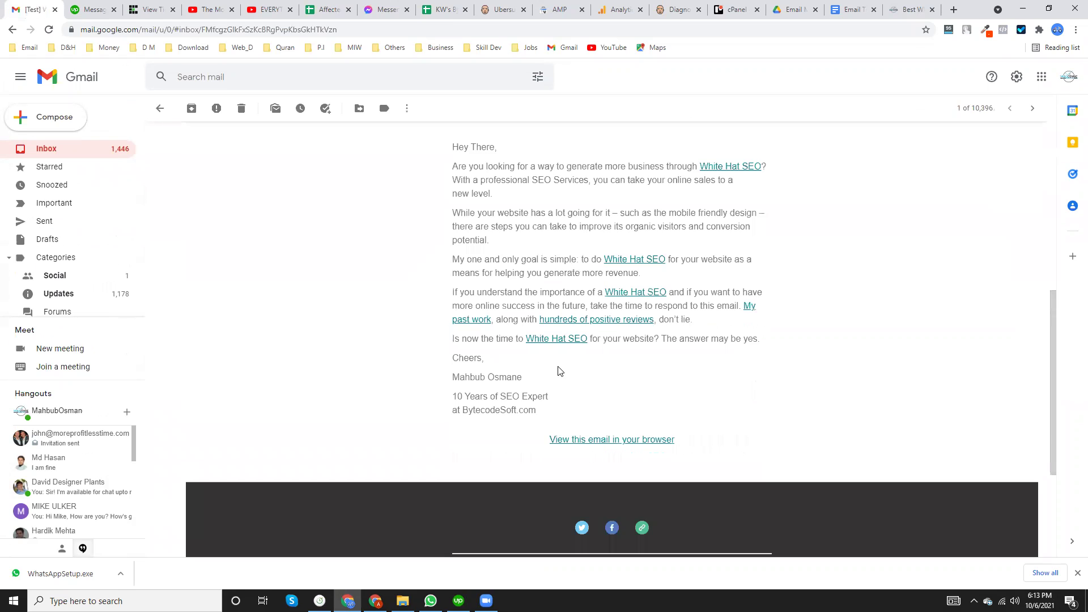
pyautogui.scroll(-1, 558, 370)
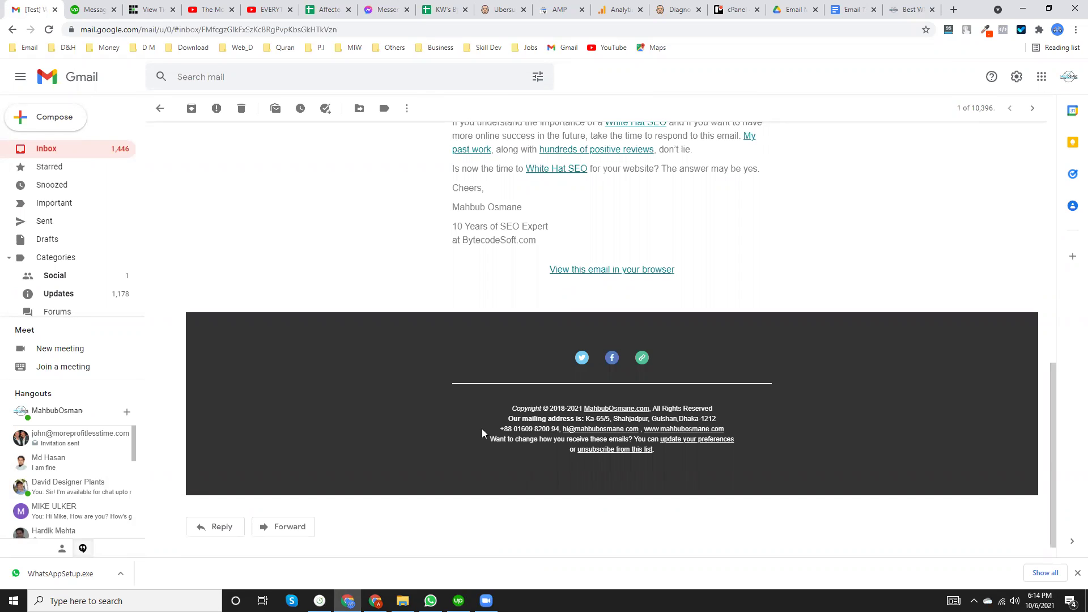
pyautogui.scroll(5, 482, 428)
pyautogui.scroll(1, 556, 453)
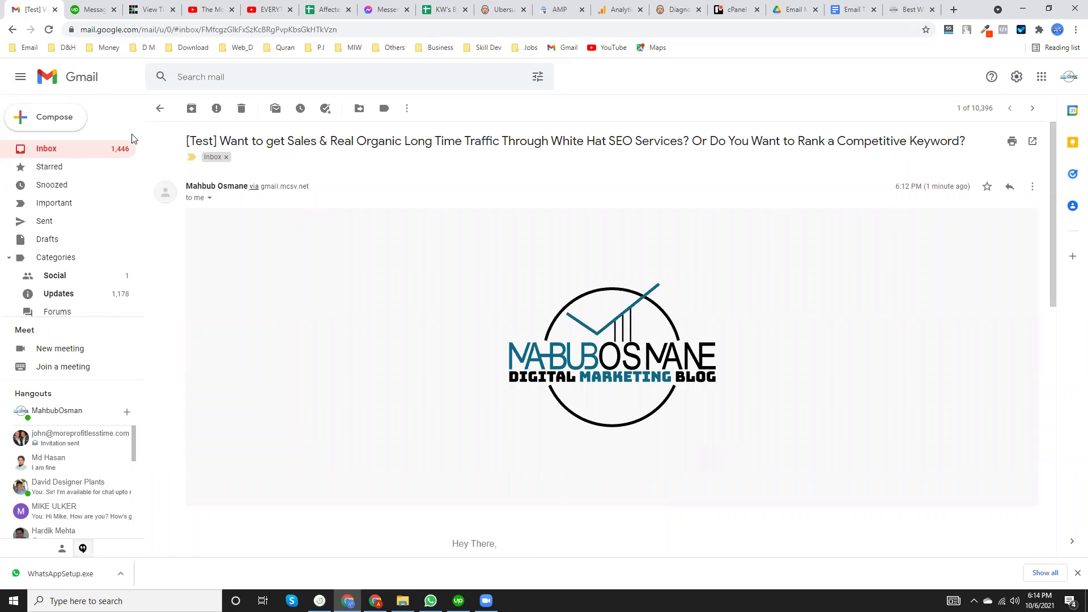
pyautogui.click(90, 150)
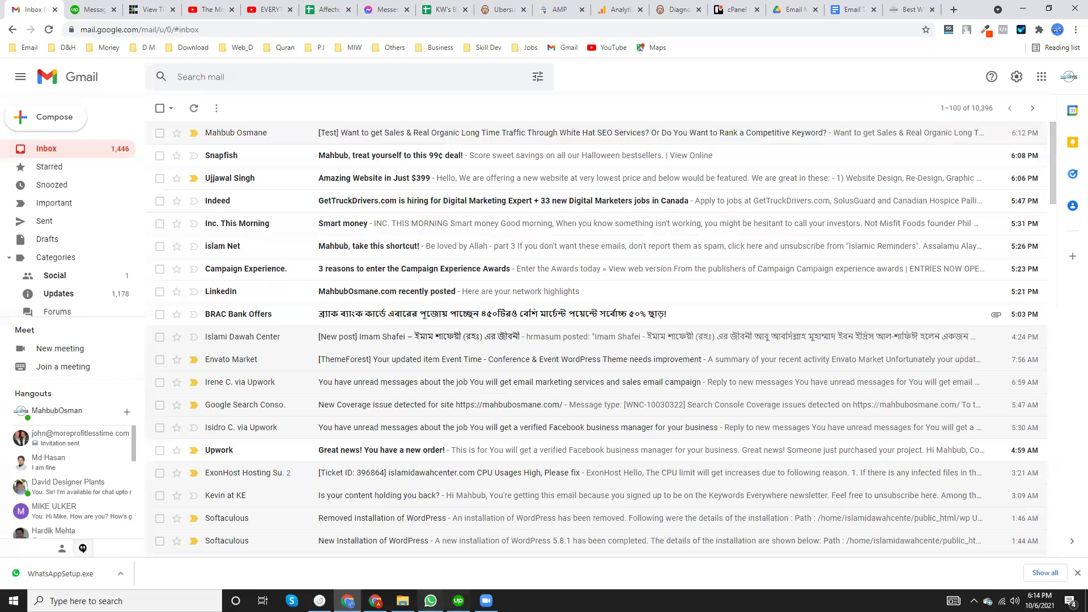
pyautogui.click(375, 601)
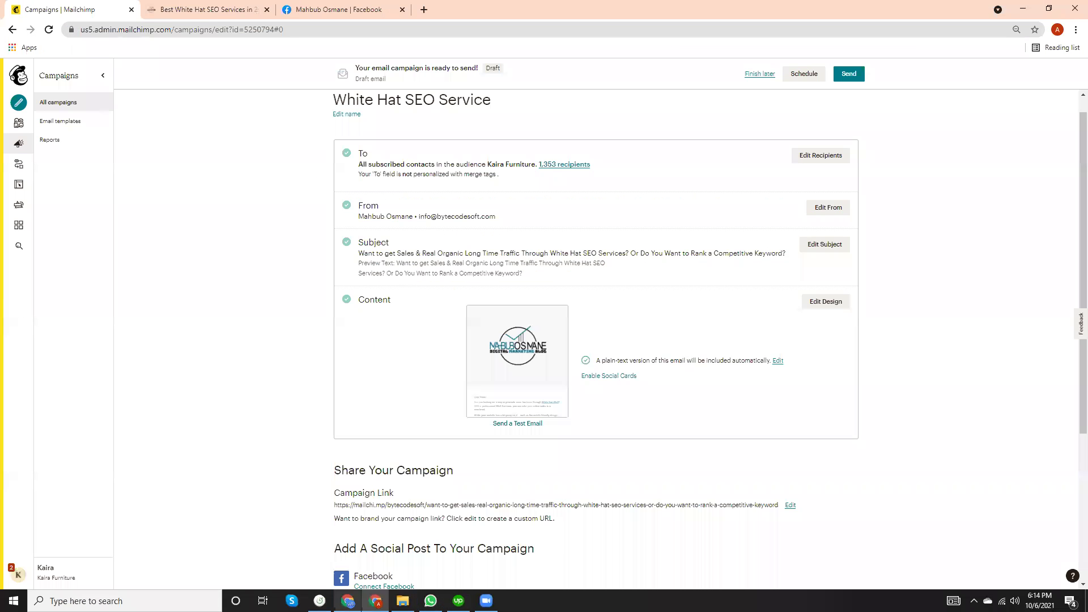
# Review the campaign checklist and inspect the recipient settings for the Kaira Furniture audience.
pyautogui.click(375, 601)
pyautogui.click(375, 601)
pyautogui.scroll(1, 692, 365)
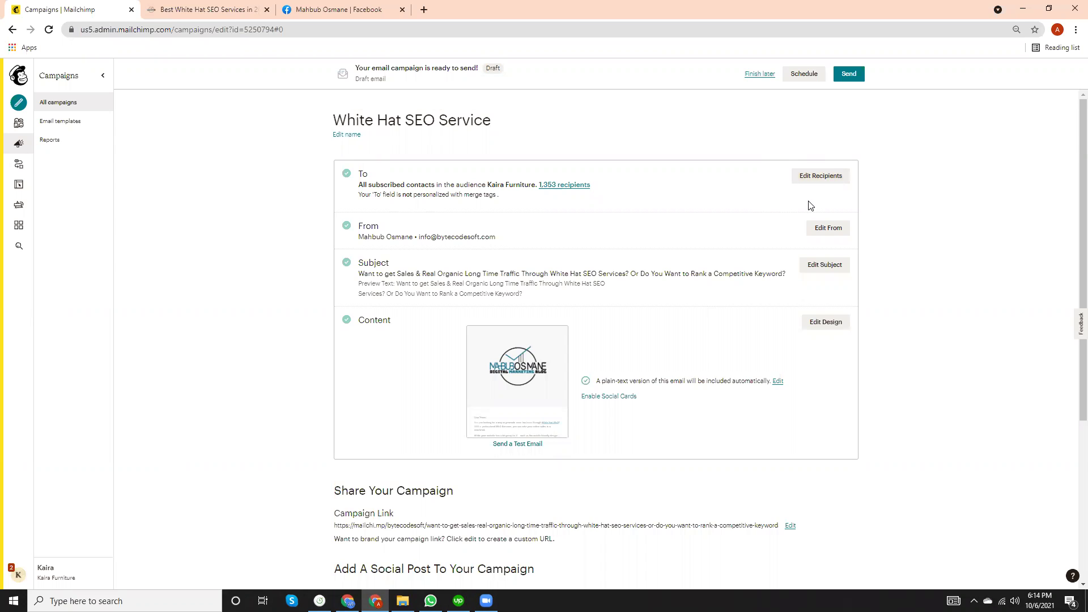
pyautogui.click(819, 182)
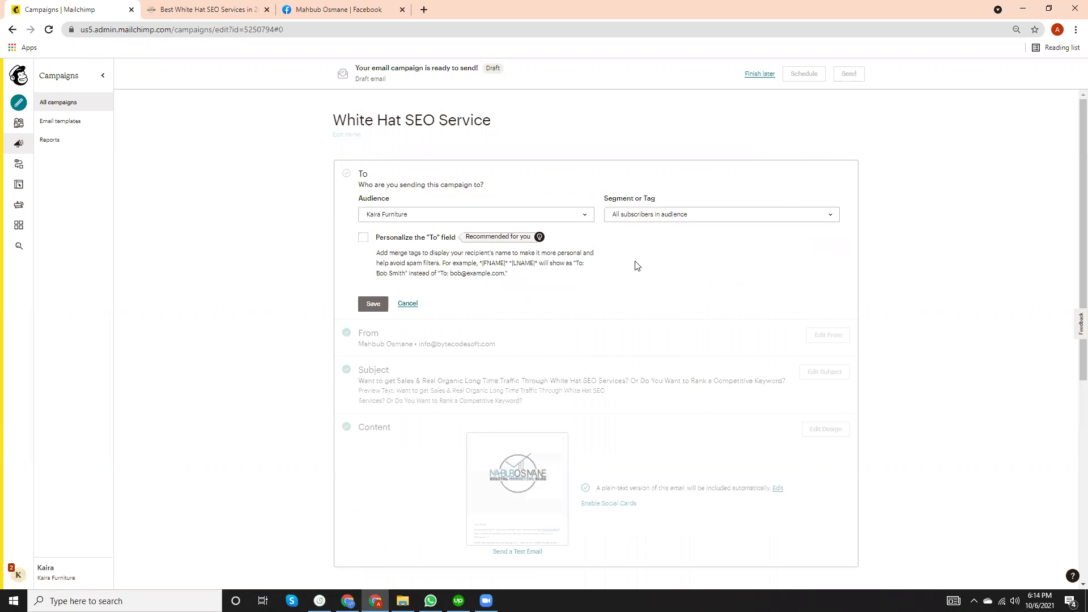
pyautogui.scroll(-2, 631, 267)
pyautogui.scroll(2, 631, 268)
pyautogui.scroll(-6, 632, 268)
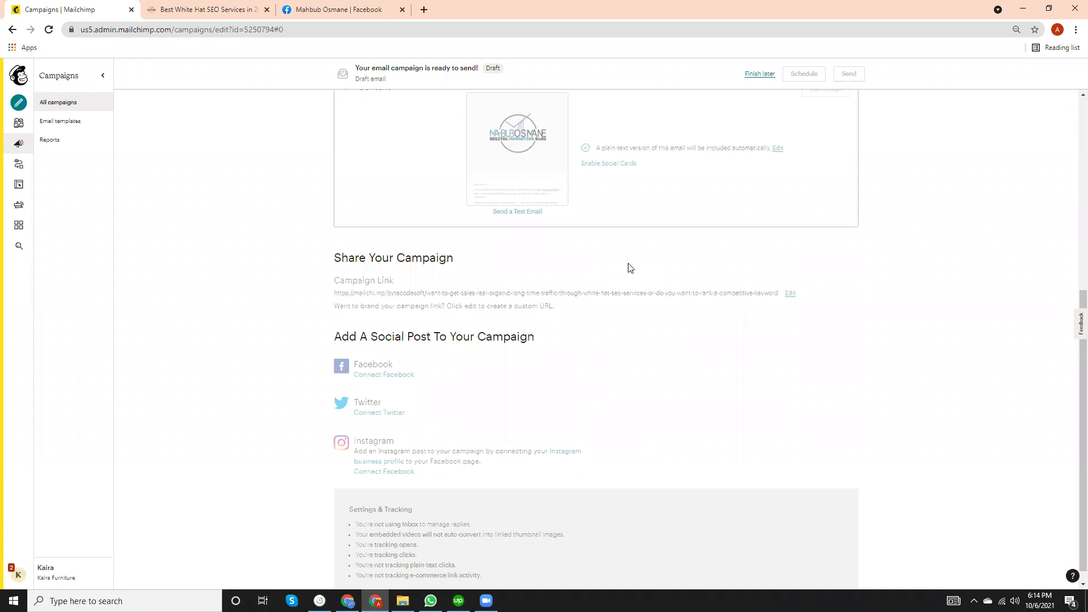
pyautogui.scroll(-1, 609, 229)
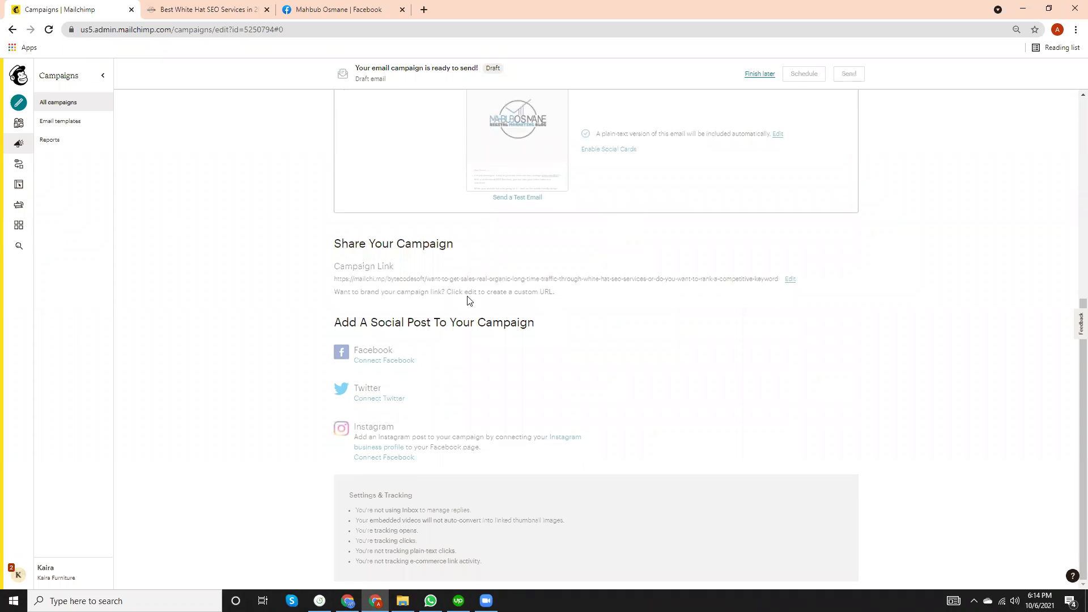
pyautogui.scroll(6, 472, 298)
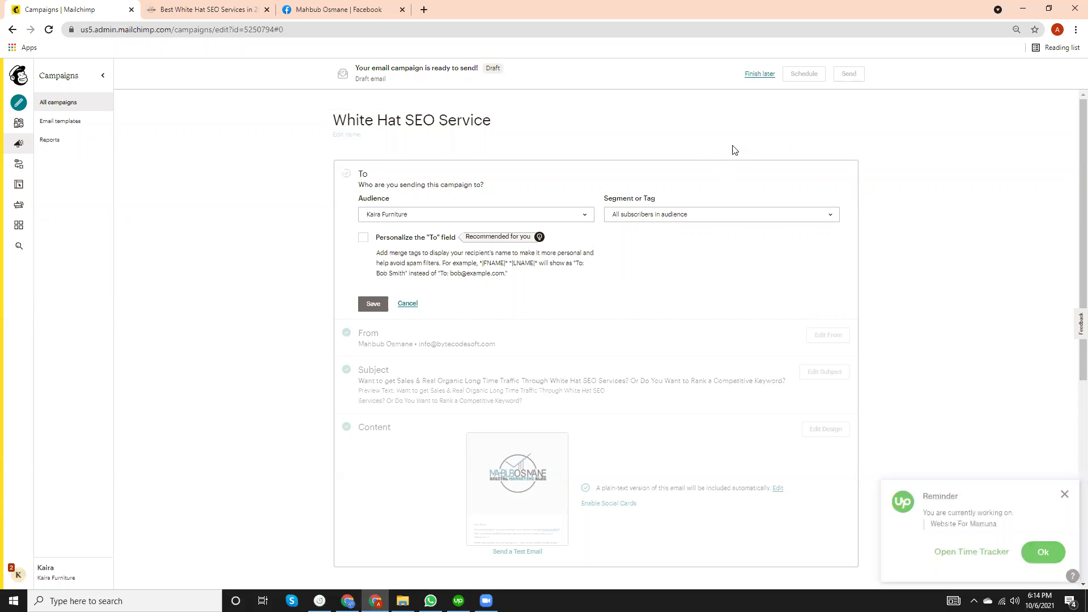
# Cancel the recipient edit without changes and bring up the campaign's send confirmation.
pyautogui.click(15, 31)
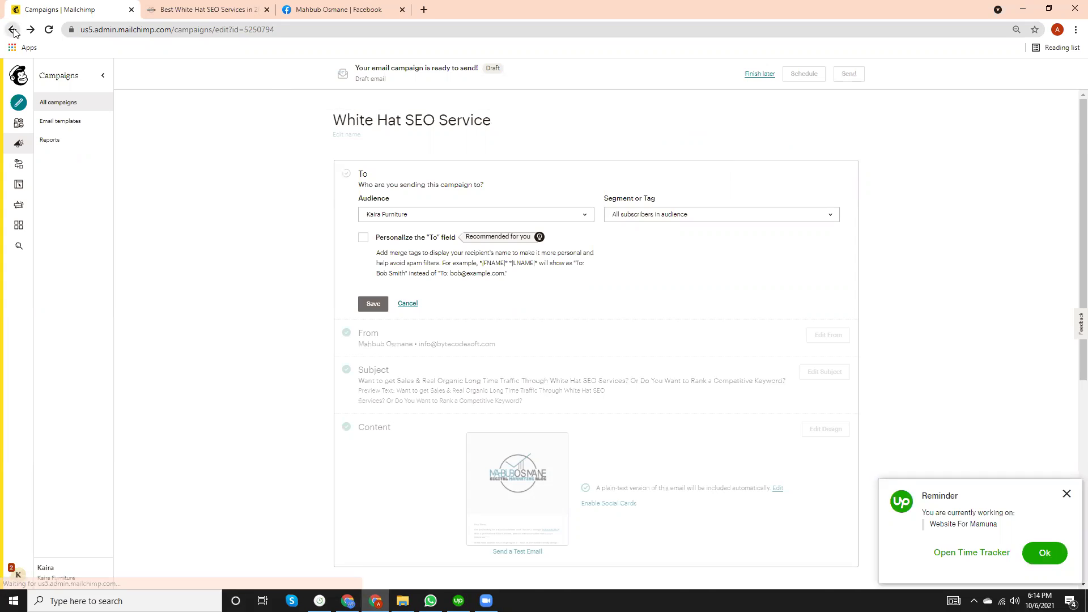
pyautogui.click(413, 304)
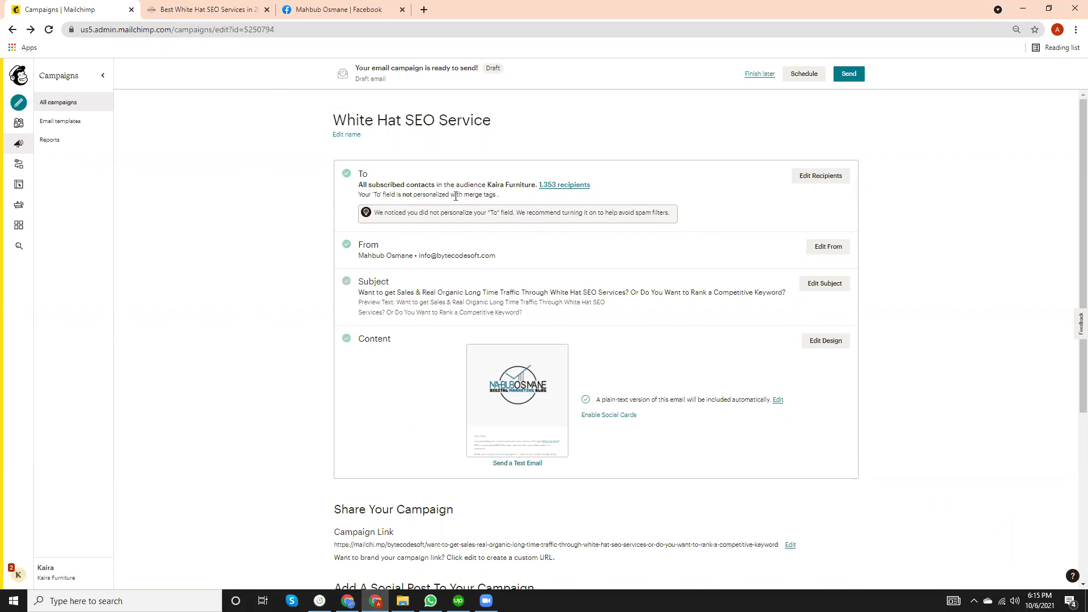
pyautogui.scroll(-5, 486, 243)
pyautogui.scroll(5, 565, 291)
pyautogui.click(851, 74)
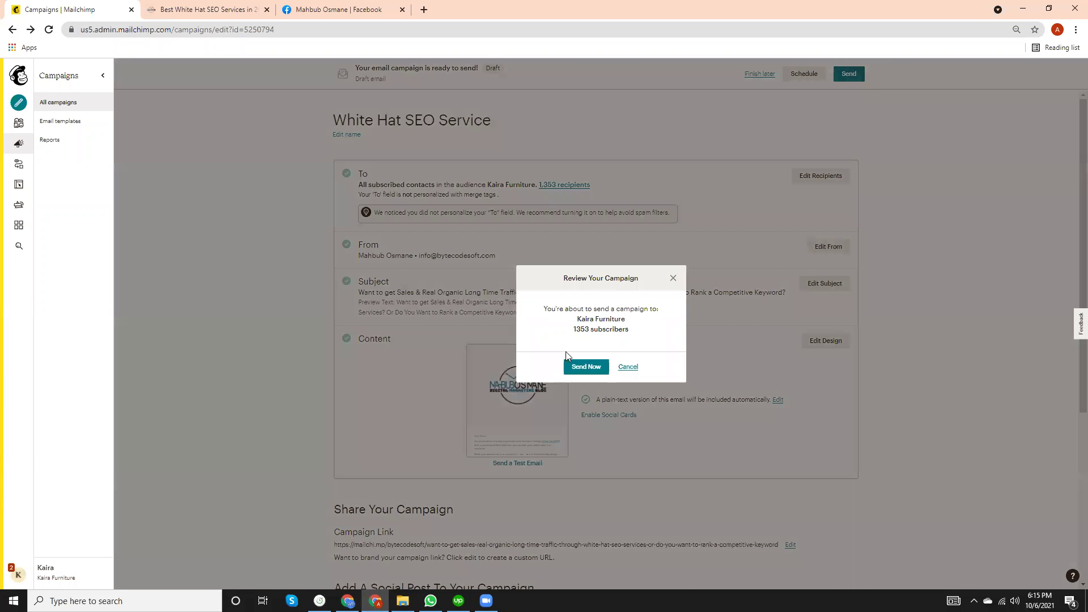
# Confirm Send Now to deliver 'White Hat SEO Service' to 1353 subscribers.
pyautogui.click(586, 366)
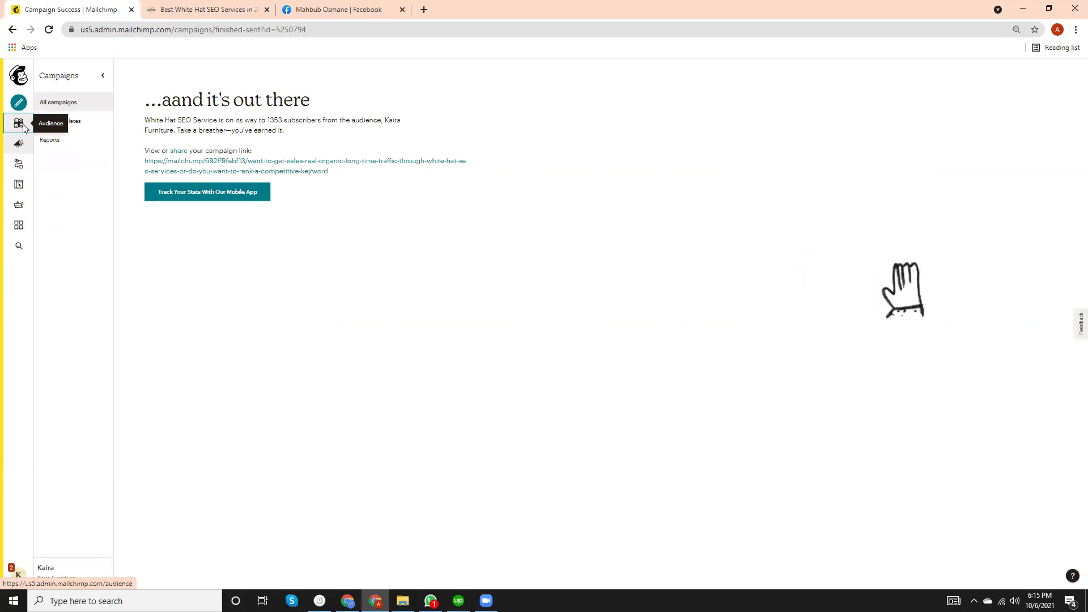
# Review the Kaira Furniture audience dashboard in a new tab, then view its 1,370 contacts.
pyautogui.middleClick(18, 126)
pyautogui.click(179, 8)
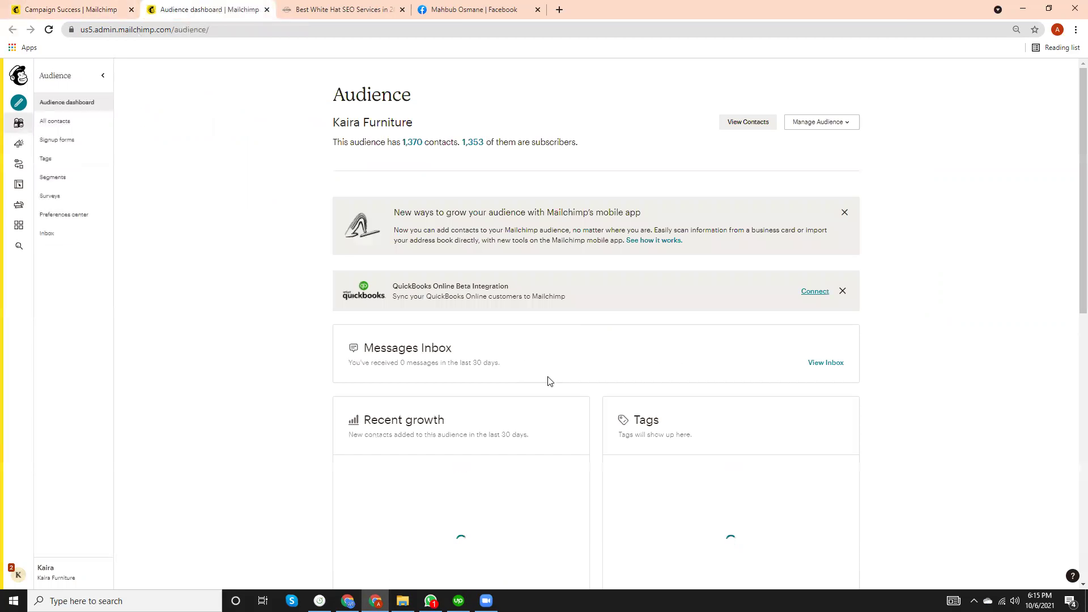
pyautogui.scroll(-3, 550, 377)
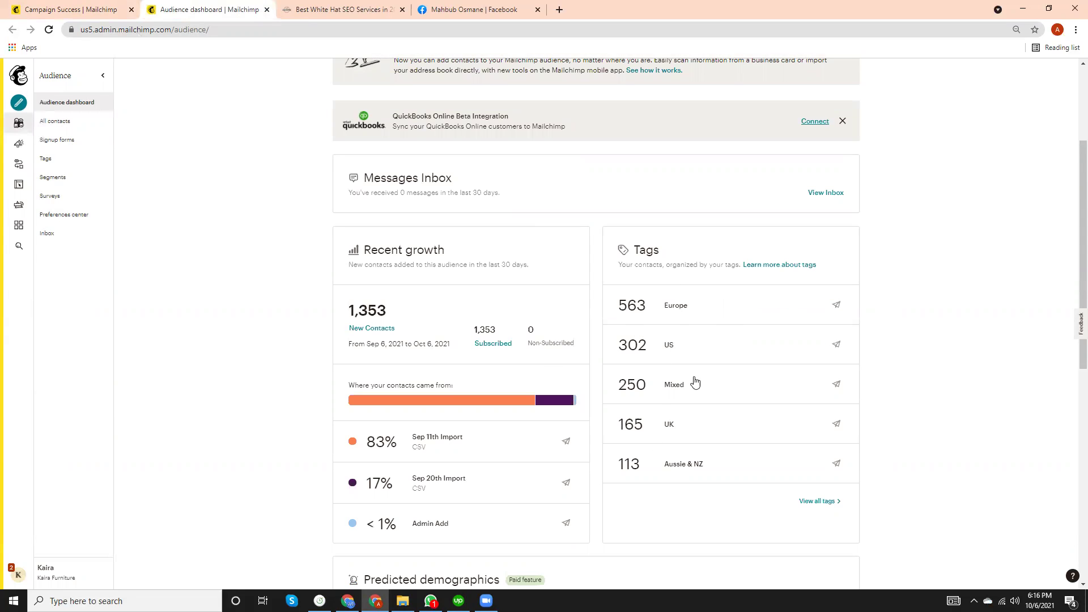
pyautogui.scroll(-2, 697, 400)
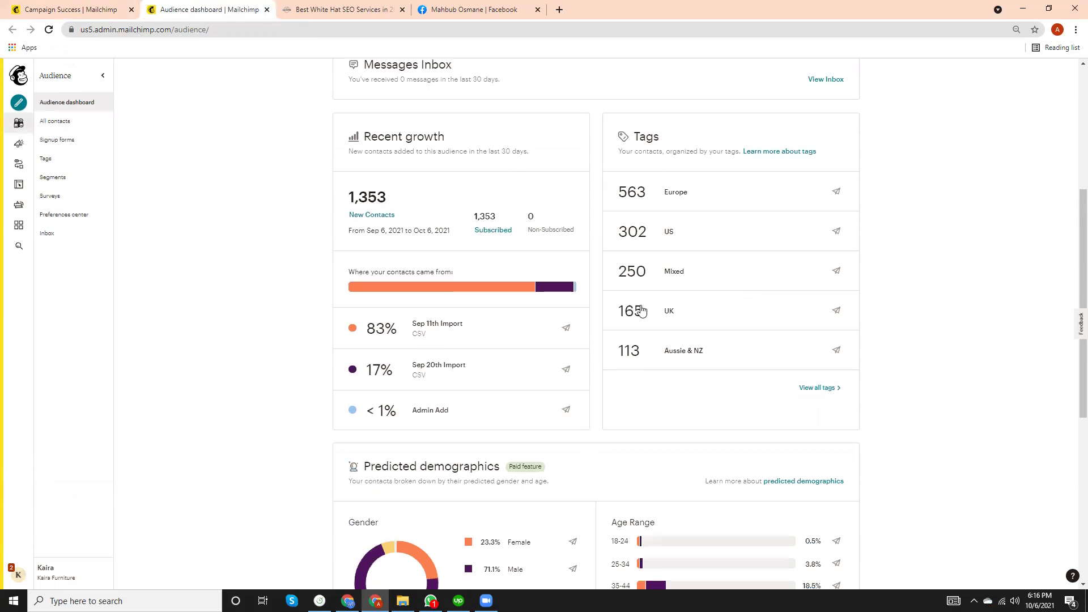
pyautogui.scroll(-6, 724, 365)
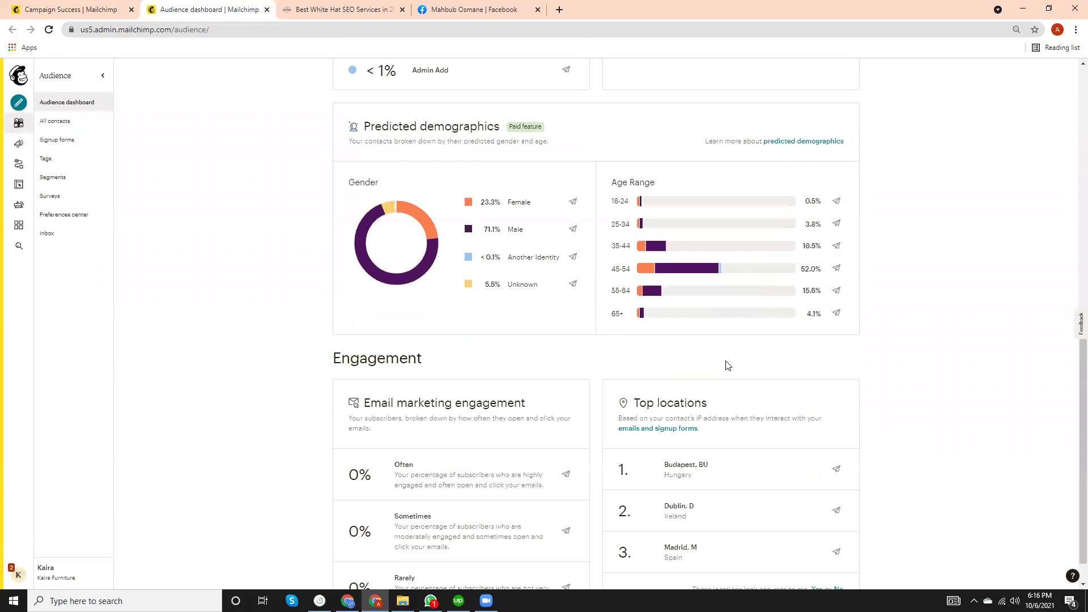
pyautogui.scroll(10, 727, 365)
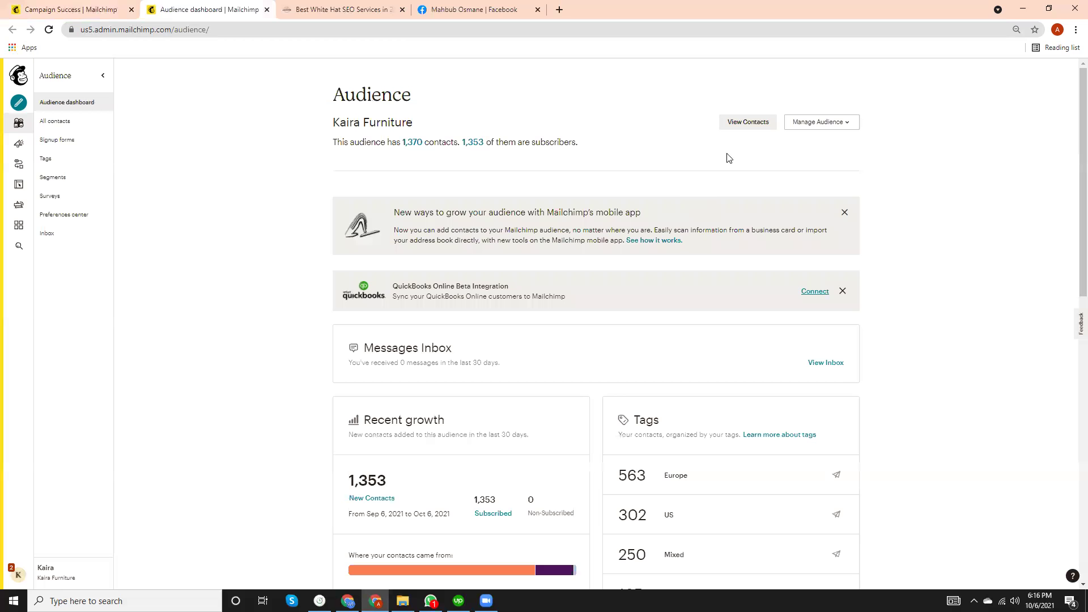
pyautogui.scroll(-12, 357, 360)
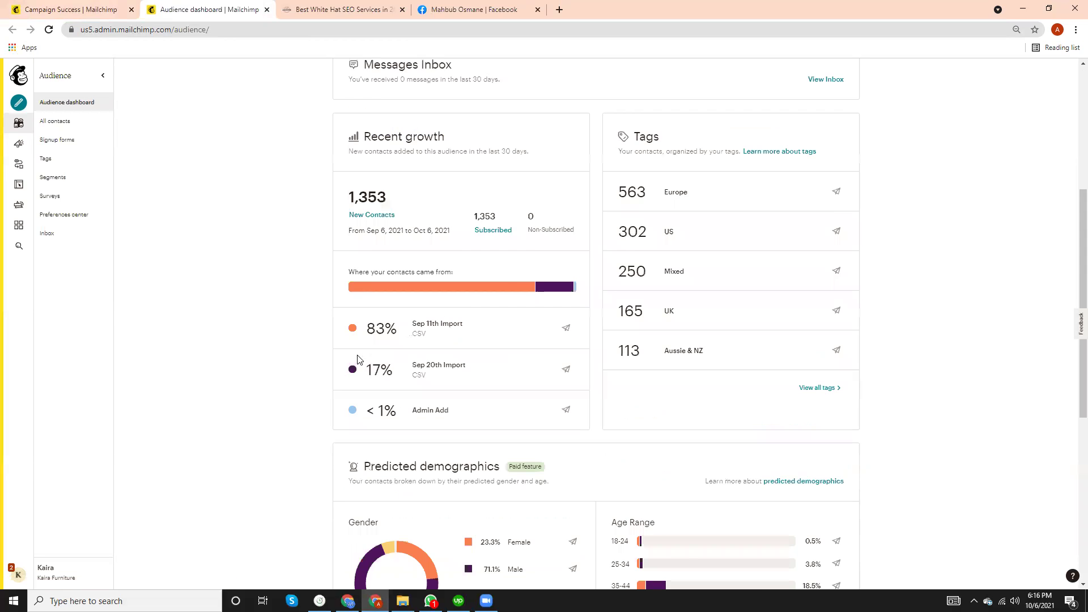
pyautogui.scroll(8, 377, 360)
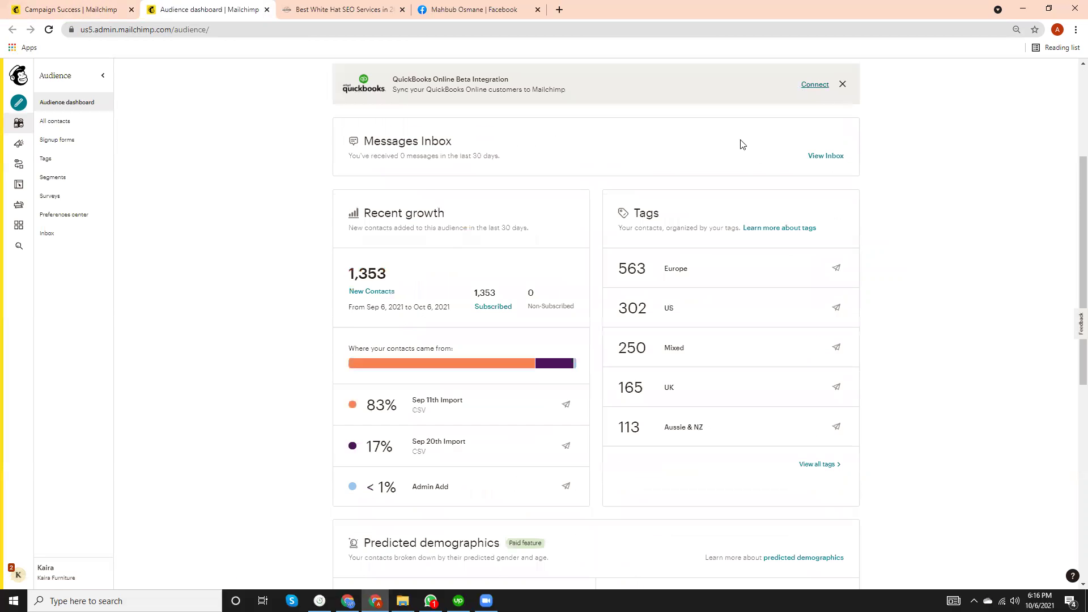
pyautogui.scroll(4, 668, 231)
pyautogui.click(740, 120)
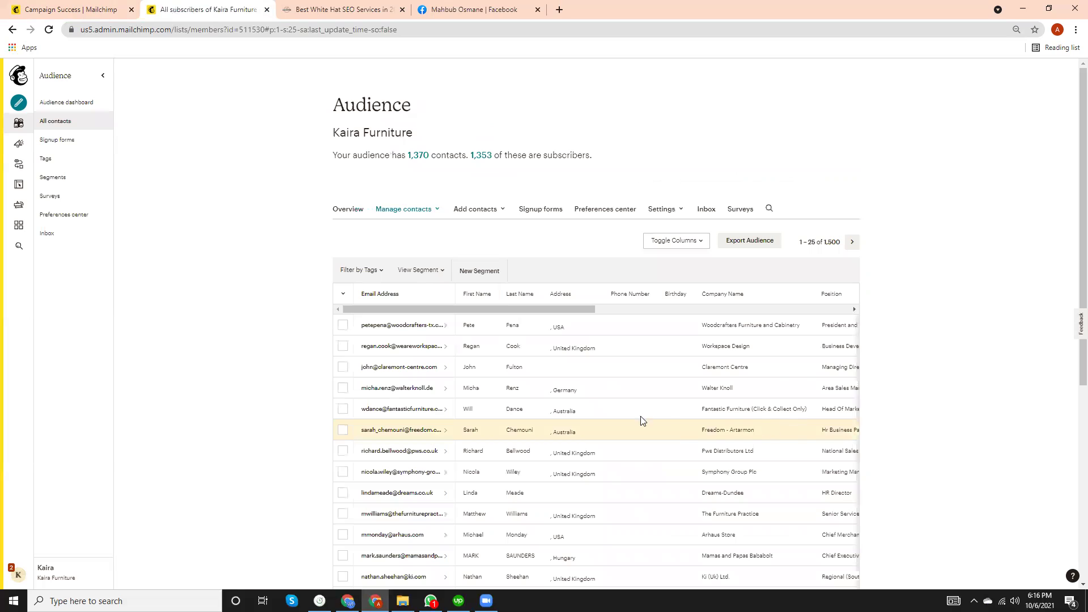
# Select the first contact and look over the bulk actions without applying any.
pyautogui.click(343, 325)
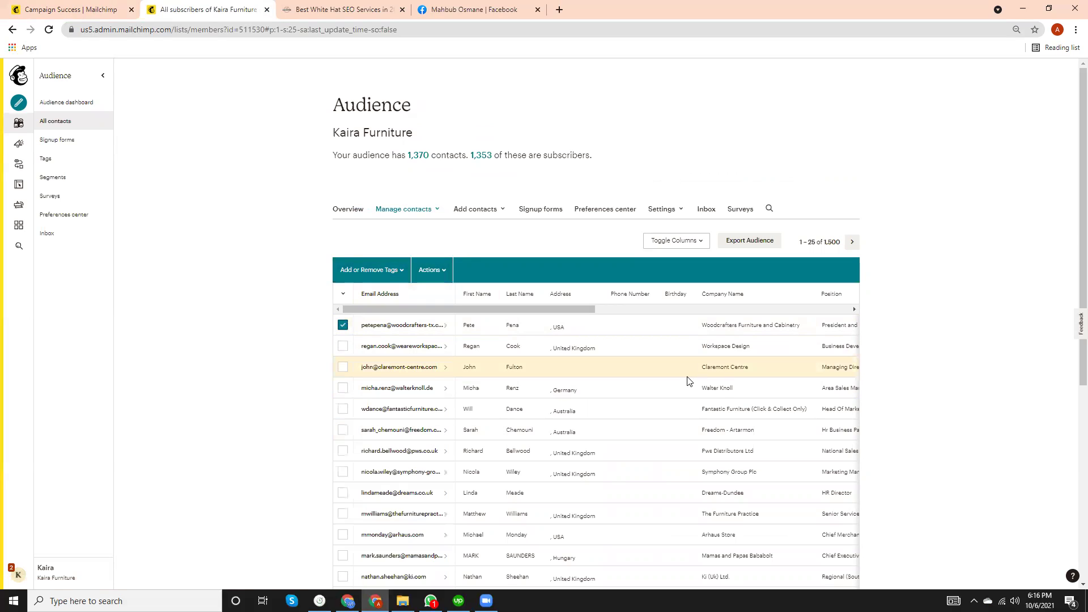
pyautogui.click(442, 272)
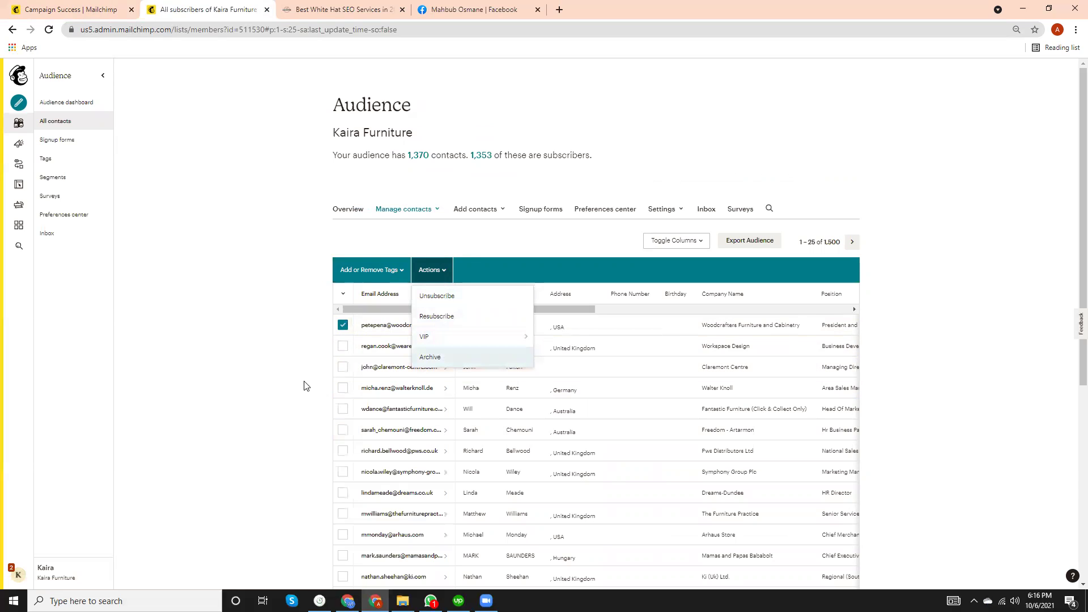
pyautogui.click(277, 369)
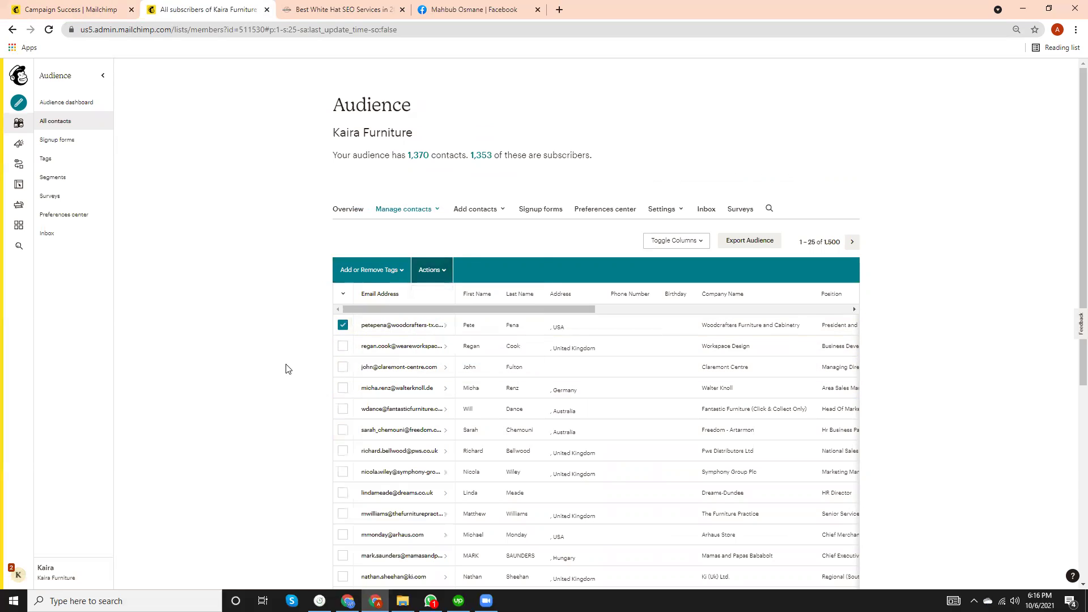
# Show 100 contacts per page, then go to Add contacts > Add a subscriber.
pyautogui.scroll(-6, 810, 366)
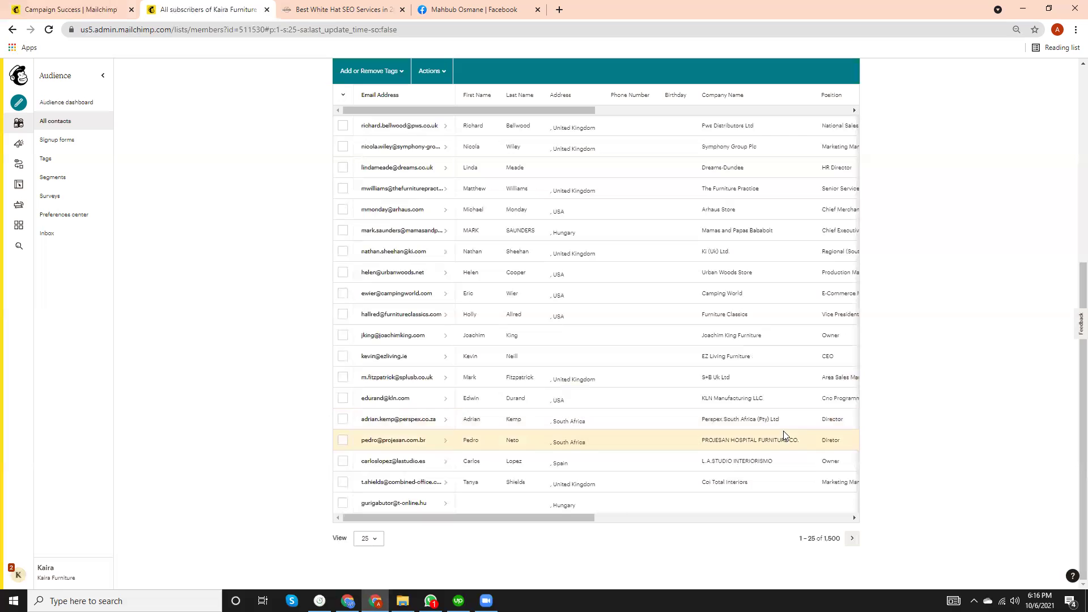
pyautogui.click(369, 539)
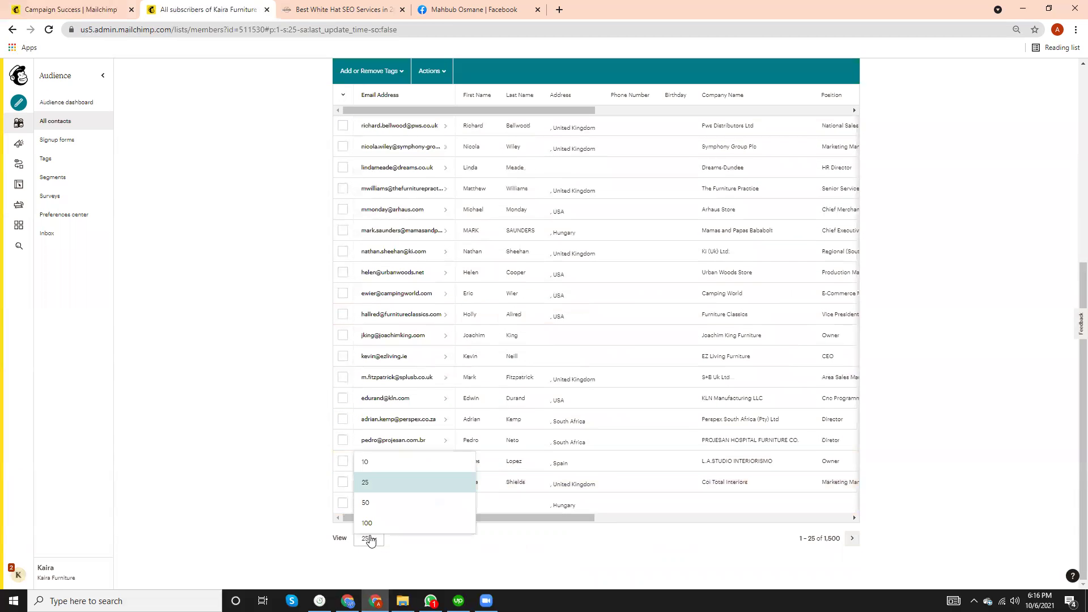
pyautogui.click(374, 525)
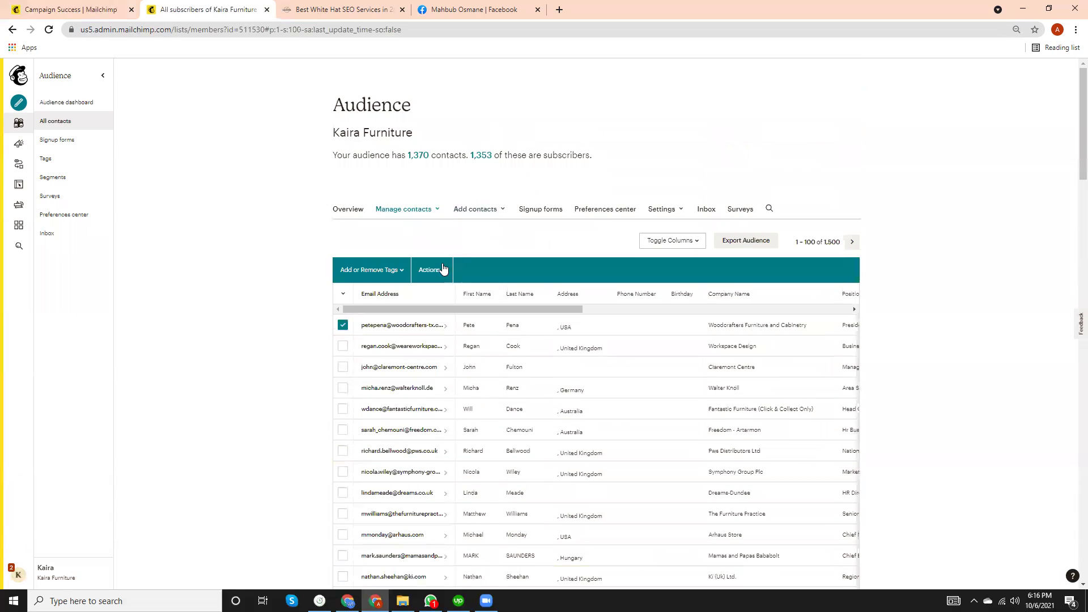
pyautogui.click(483, 211)
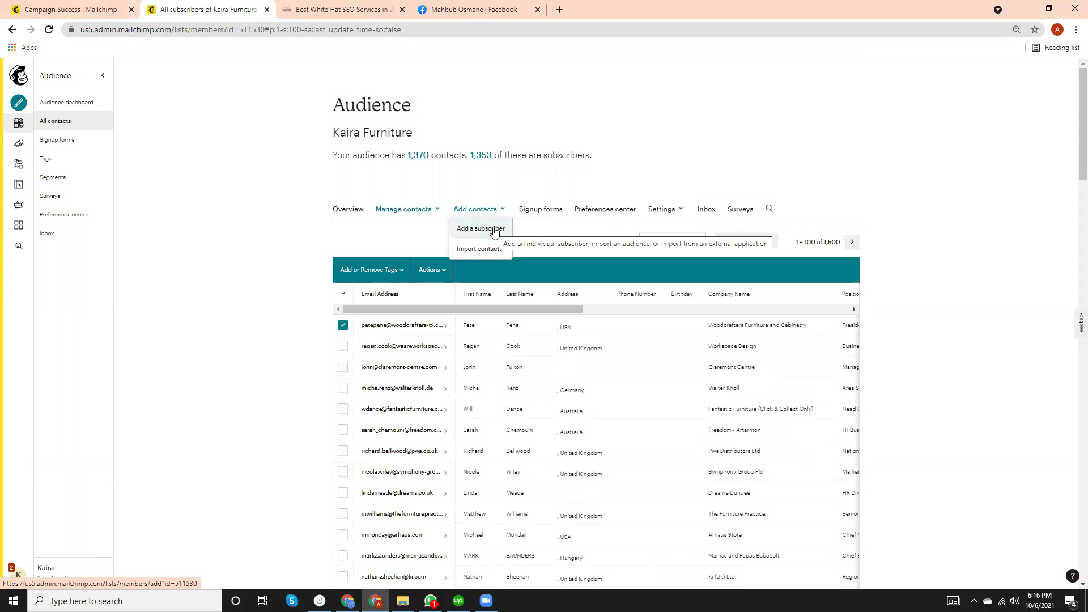
pyautogui.click(493, 229)
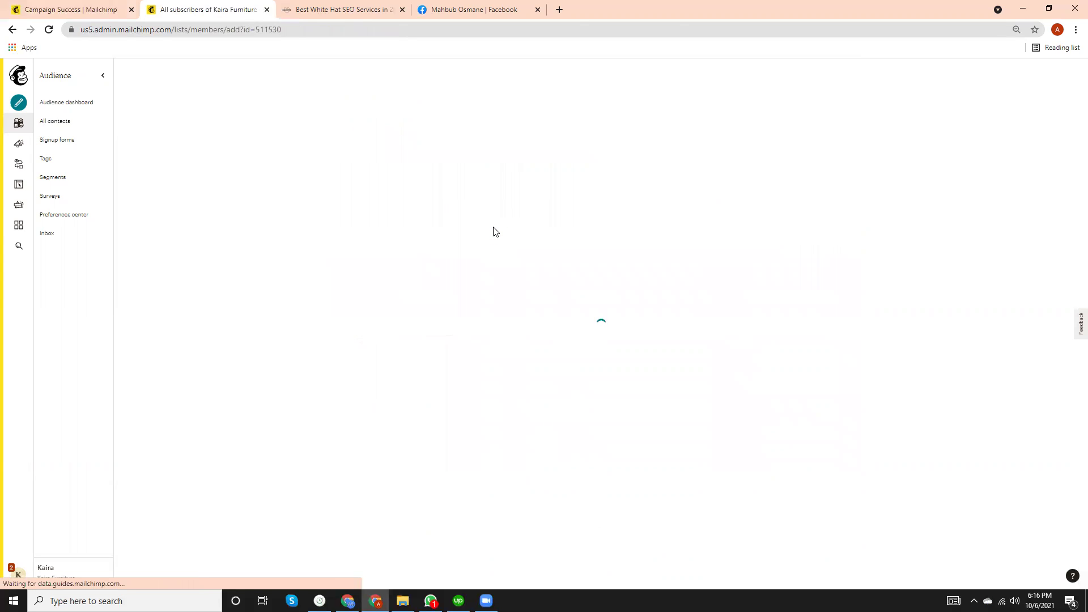
# Look over the existing tags on the add-subscriber form without choosing one.
pyautogui.scroll(-2, 375, 297)
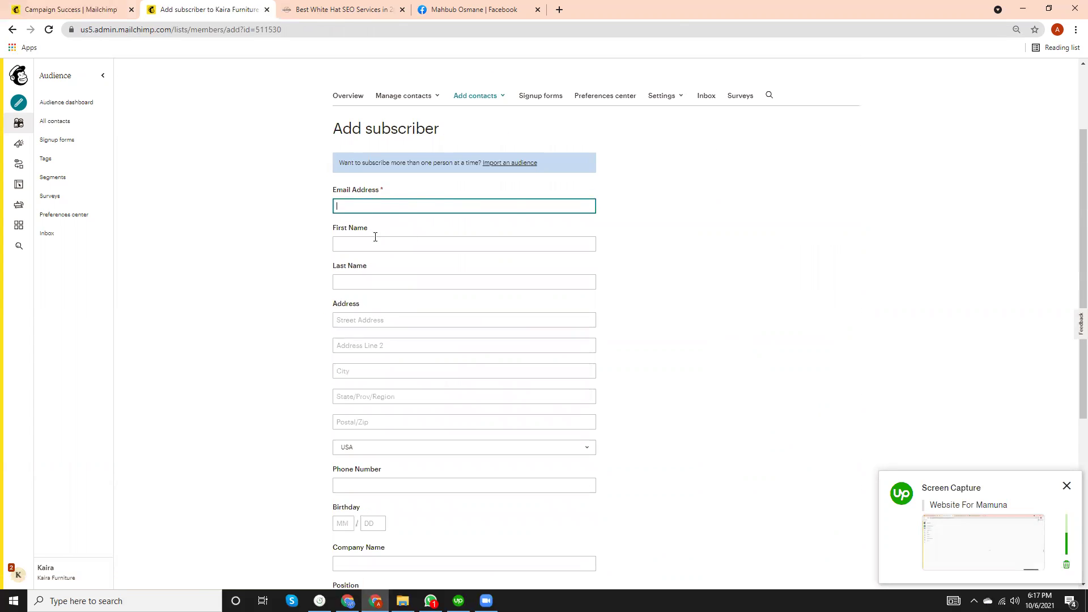
pyautogui.scroll(-5, 540, 339)
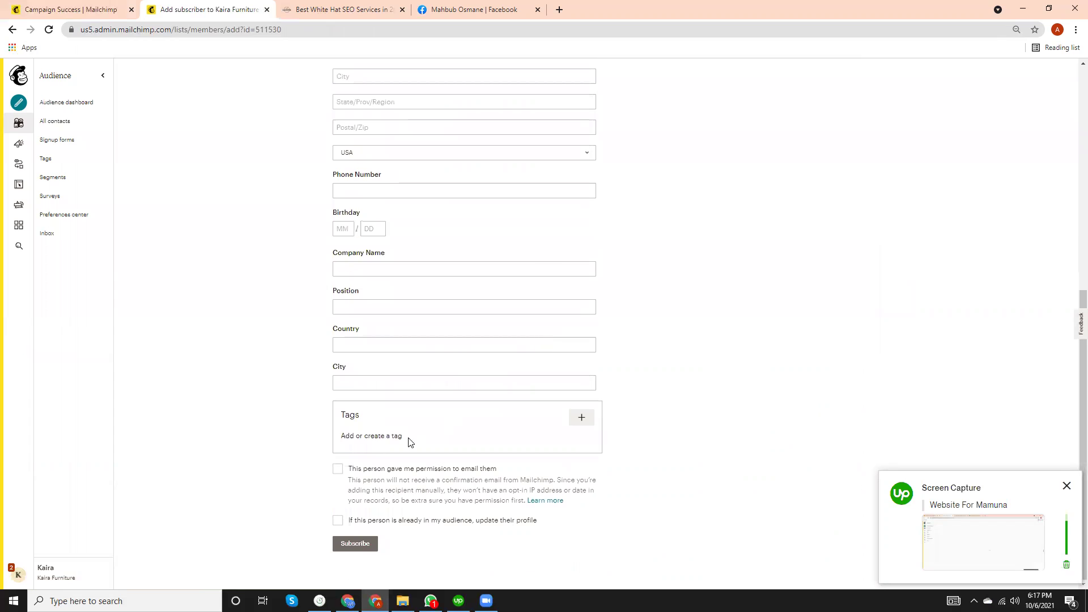
pyautogui.click(583, 419)
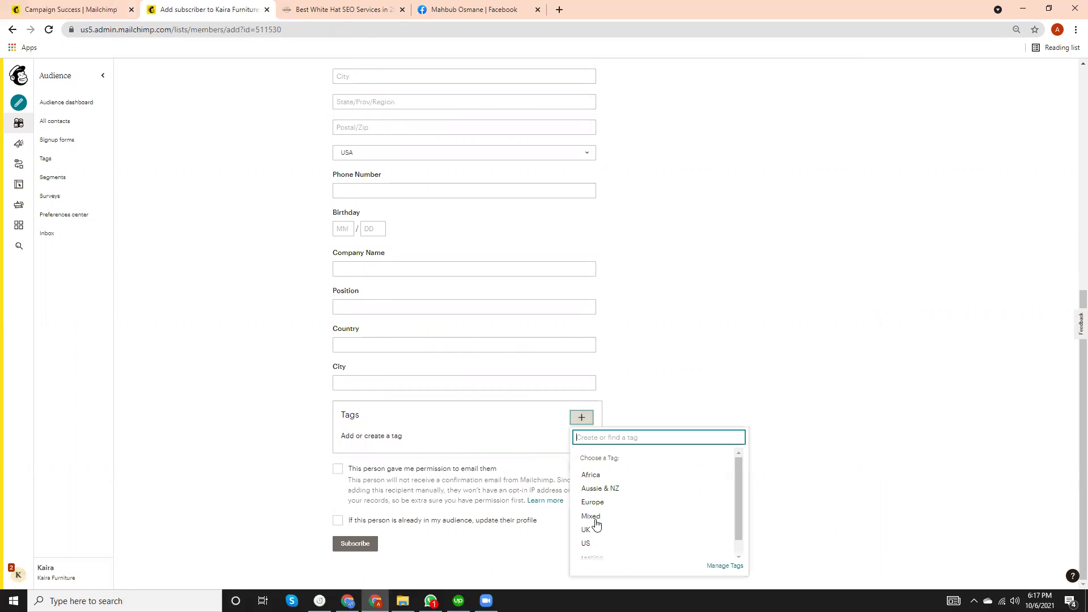
pyautogui.click(620, 420)
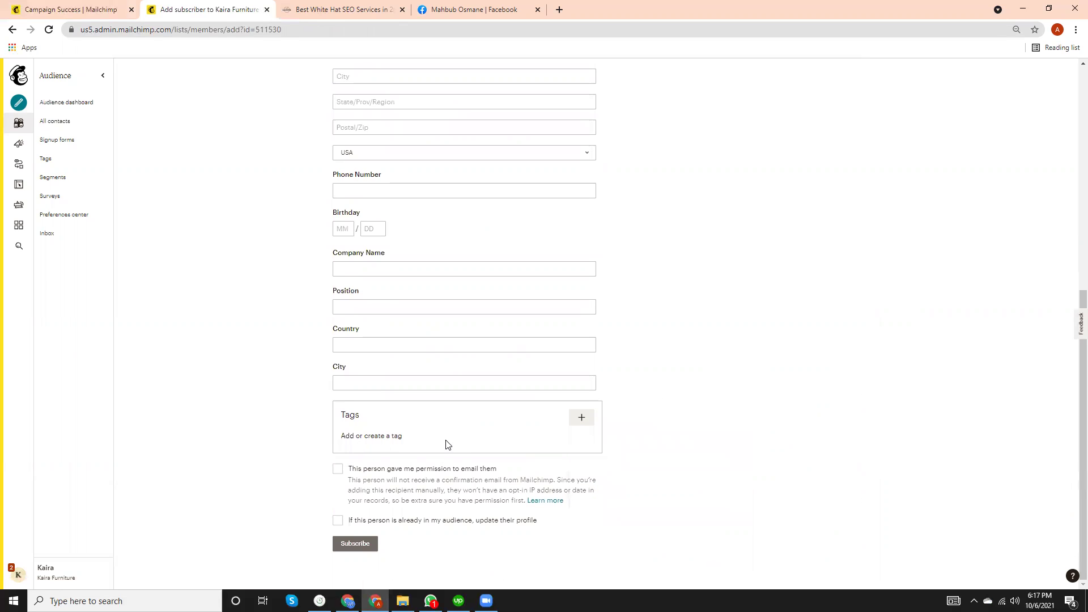
pyautogui.scroll(4, 432, 490)
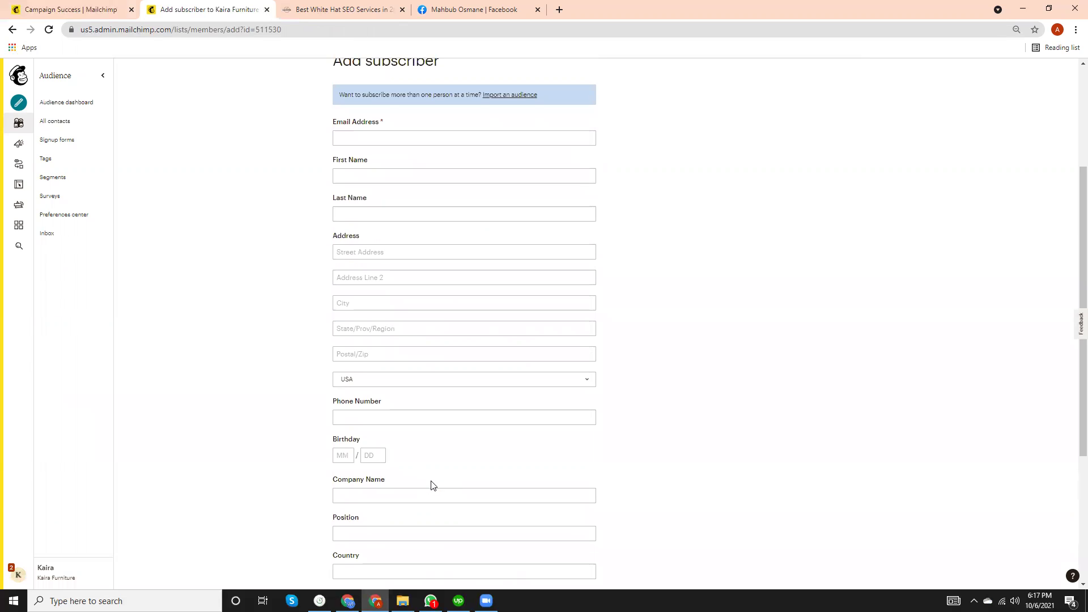
pyautogui.scroll(3, 432, 485)
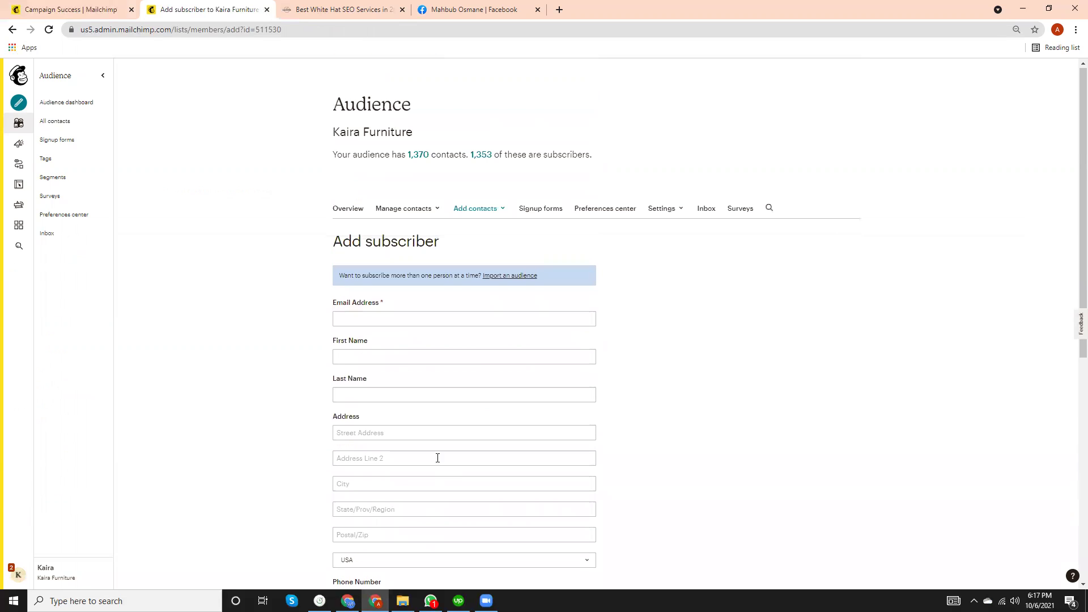
# Return to the contacts list and choose Add contacts > Import contacts.
pyautogui.click(12, 29)
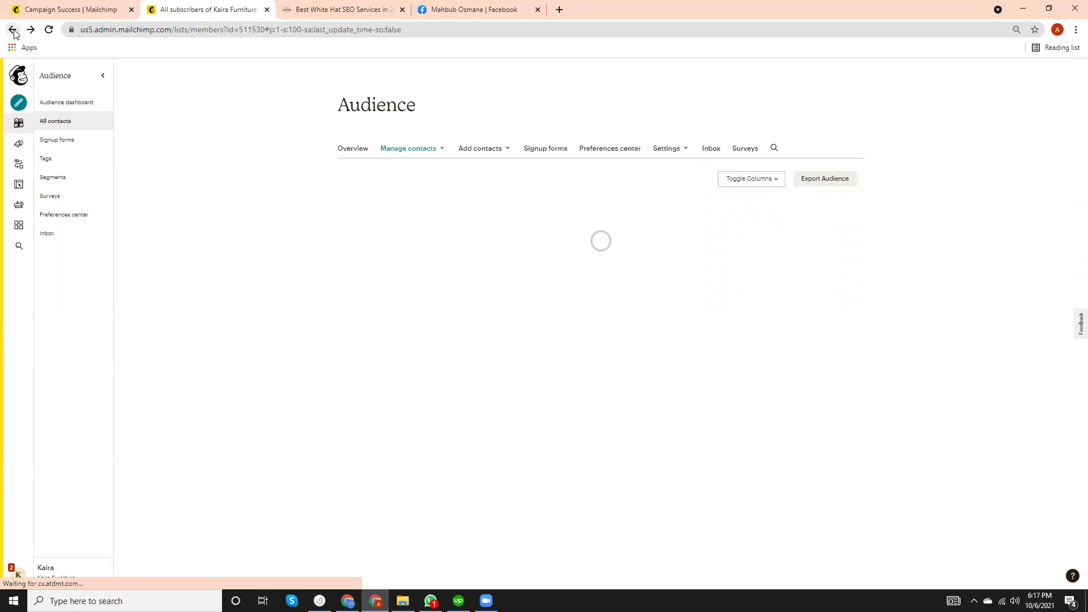
pyautogui.click(494, 215)
pyautogui.click(483, 255)
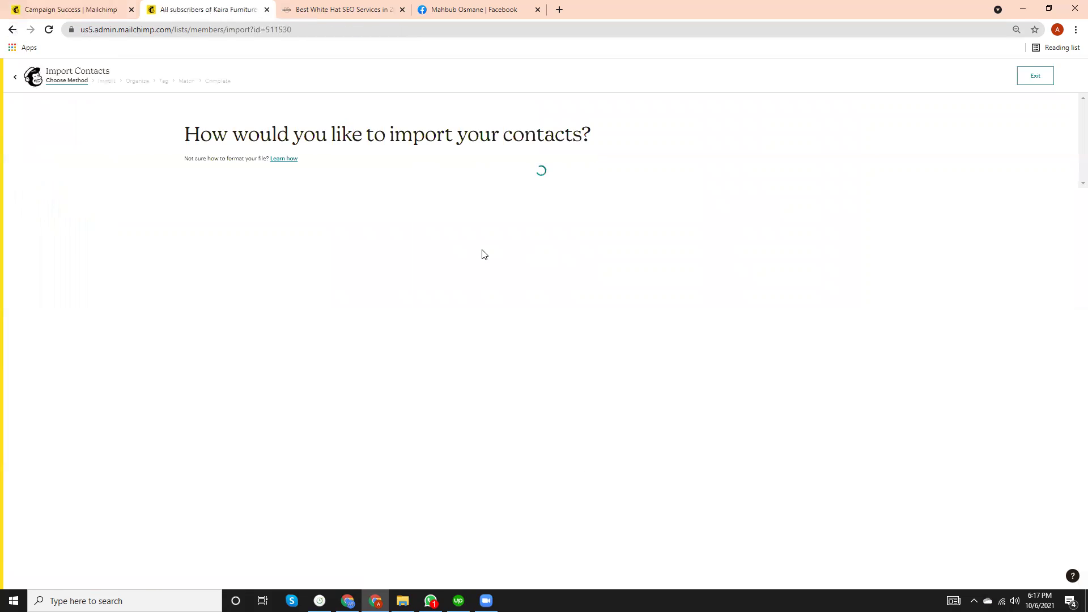